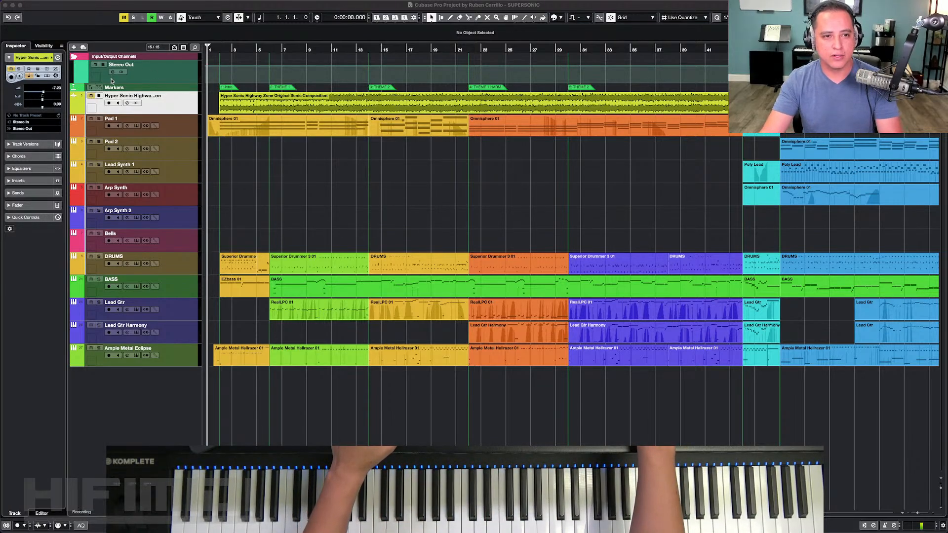
Step: Inspect the Omnisphere patch loaded on the Pad 1 track, closing its instrument window when finished
click(182, 124)
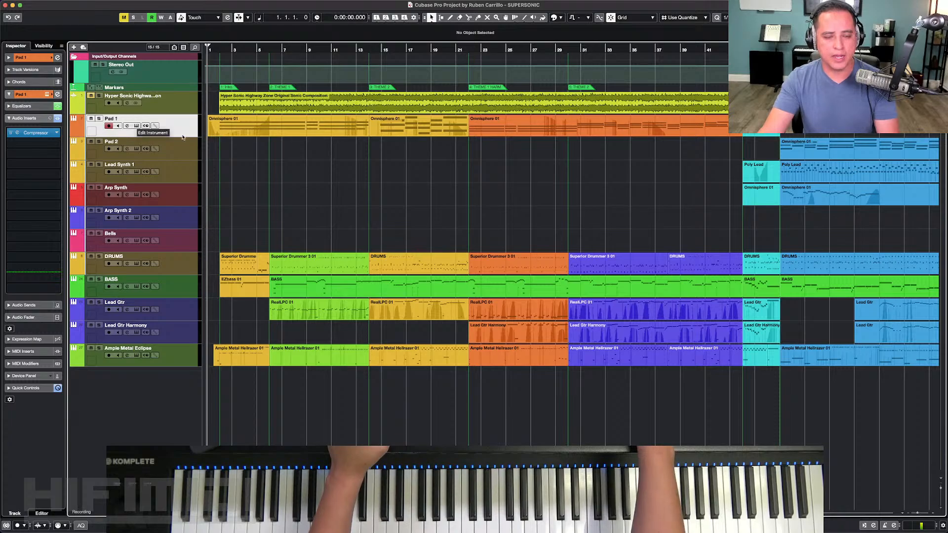
click(136, 126)
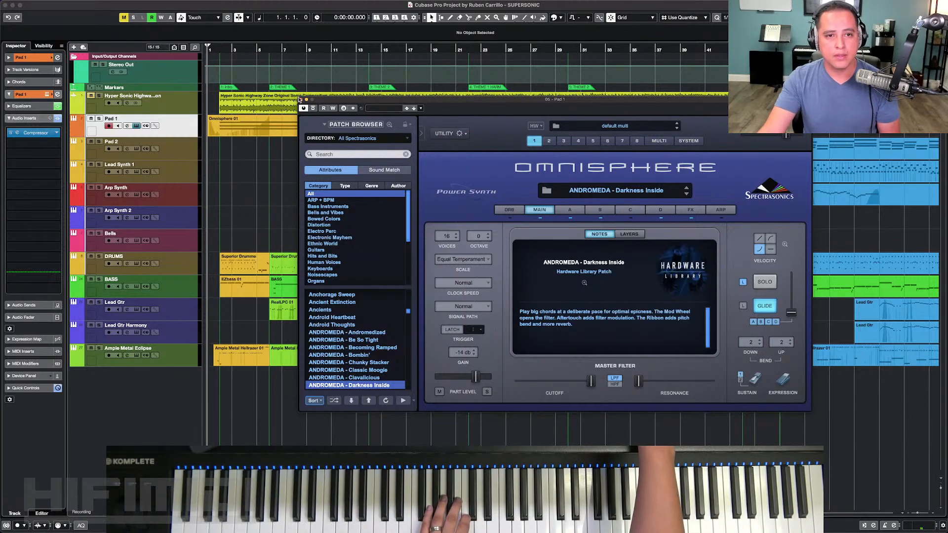
click(301, 99)
Step: Select Pad 2, and inspect the Omnisphere patch on the Lead Synth 1 track, closing its window when finished
click(140, 151)
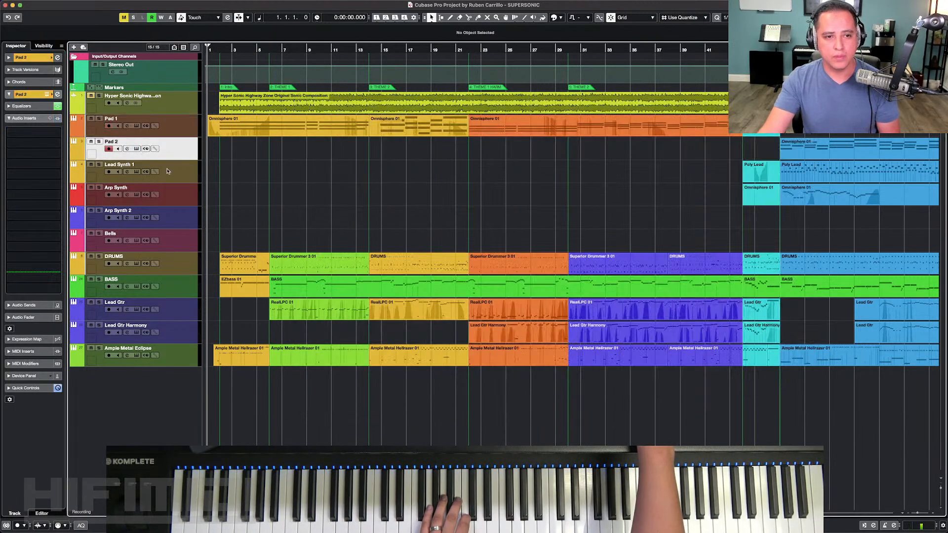
click(167, 171)
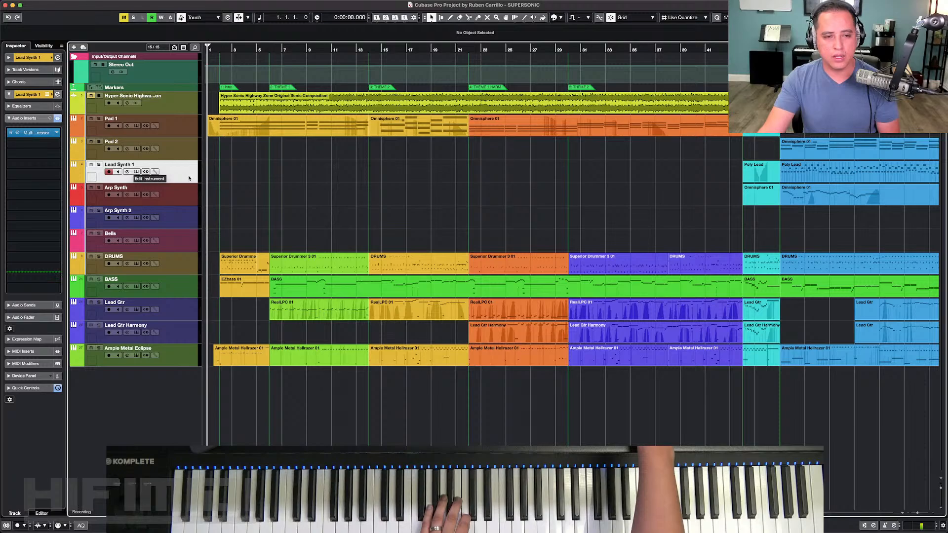
click(145, 171)
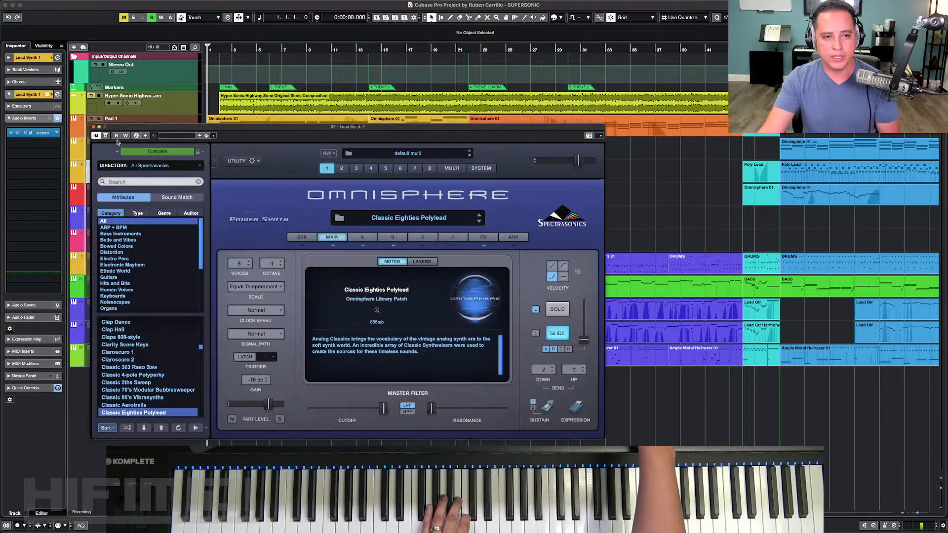
click(93, 127)
Step: Inspect the Superior Drummer 3 kit on the DRUMS track and close its instrument window
click(190, 245)
click(173, 268)
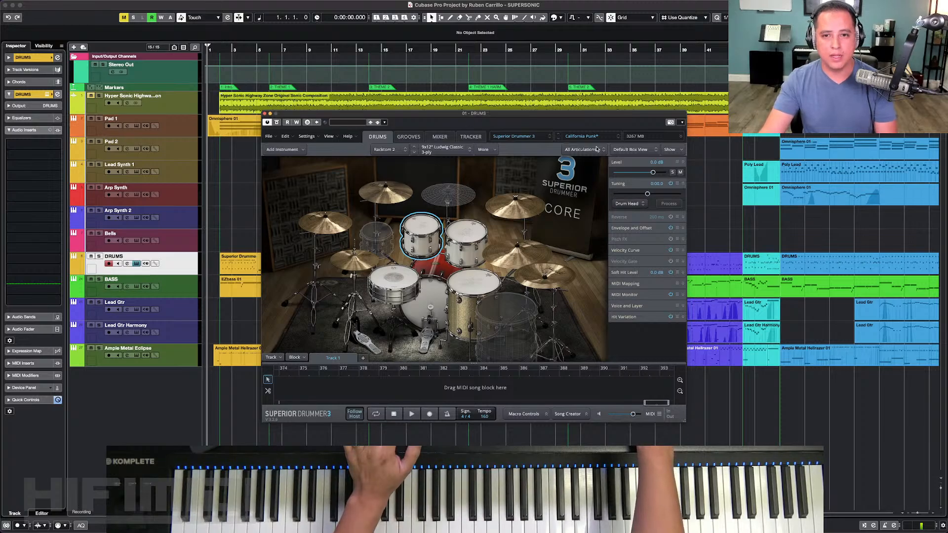
click(265, 113)
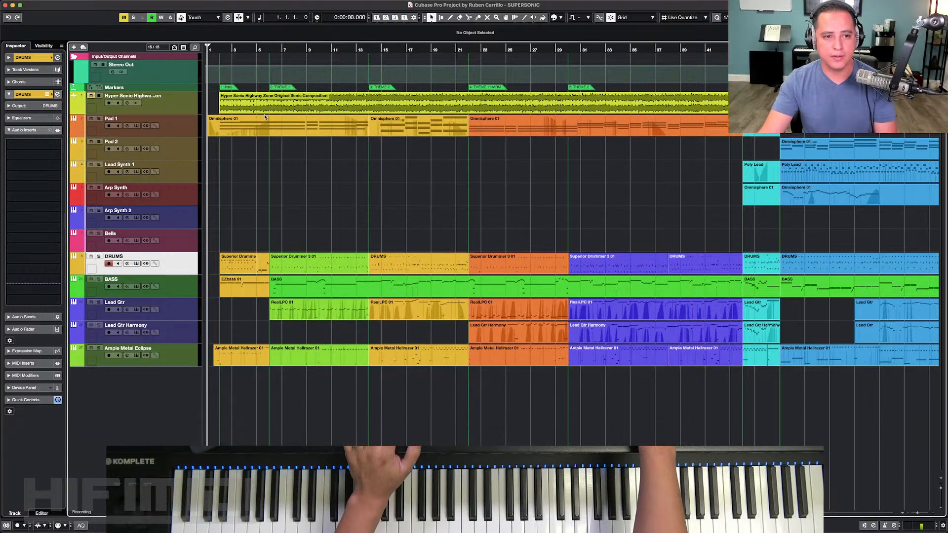
Step: Inspect the EZbass instrument on the BASS track and close its window
click(166, 287)
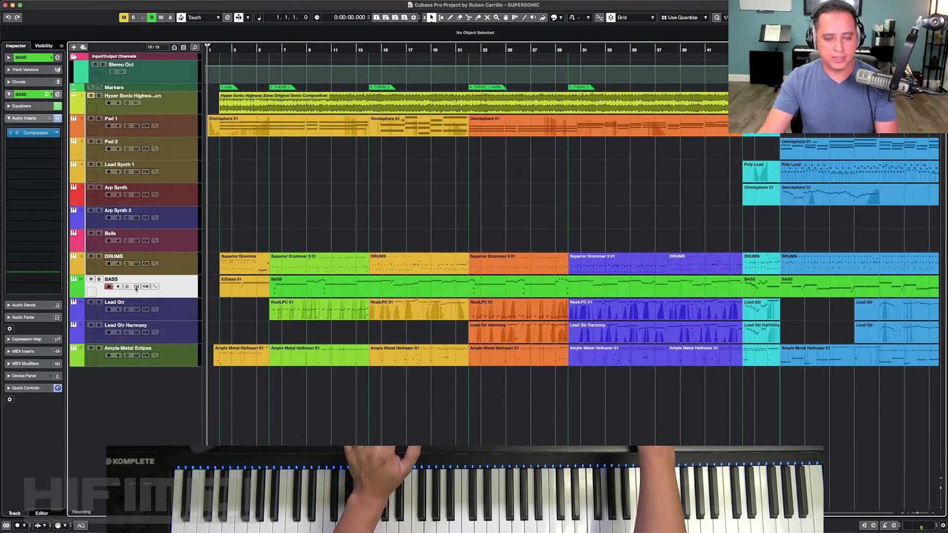
click(136, 286)
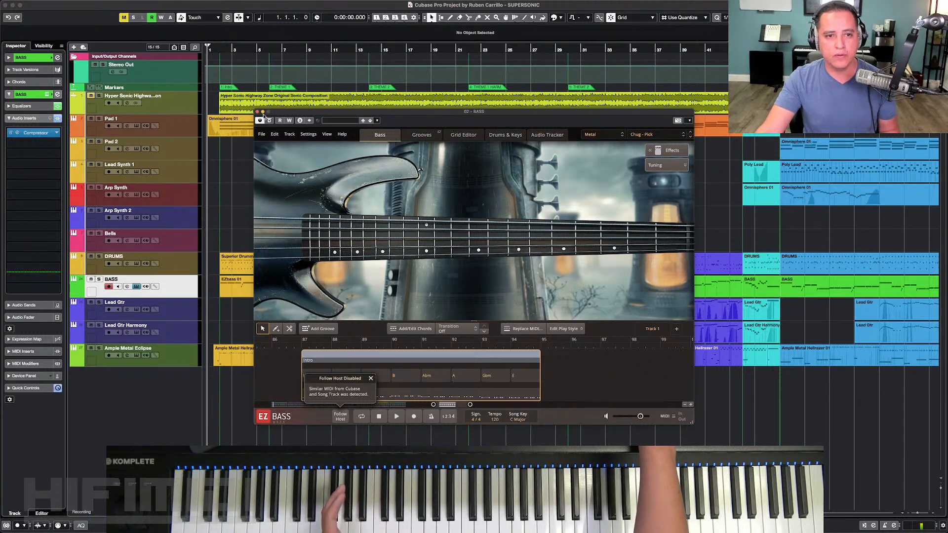
click(258, 112)
Step: Inspect the RealLPC instrument and the Guitar Rig 6 insert on the Lead Gtr track, closing both windows when finished
click(161, 312)
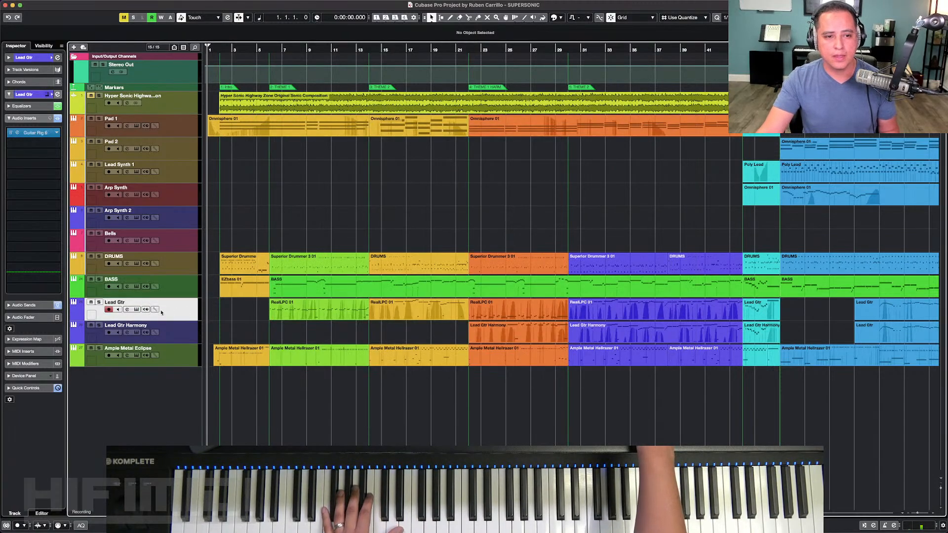
click(136, 309)
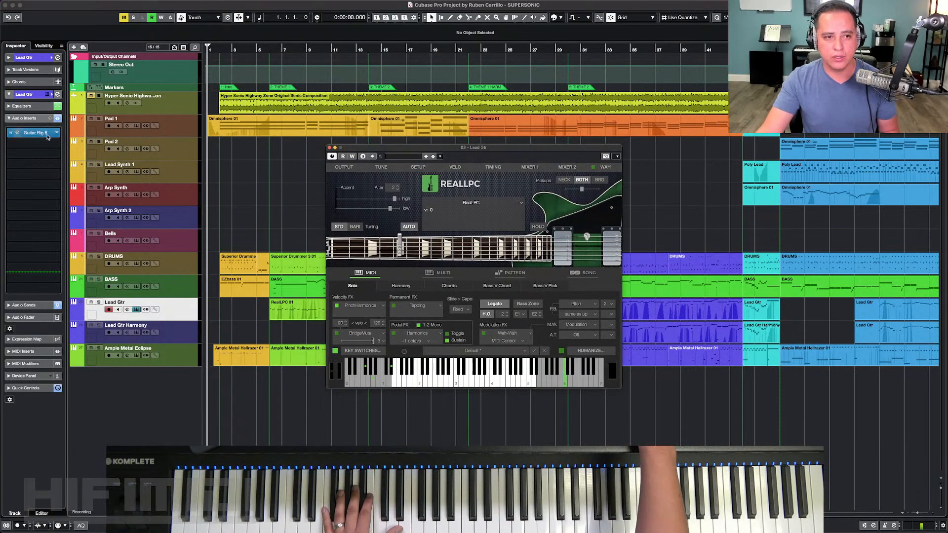
click(296, 135)
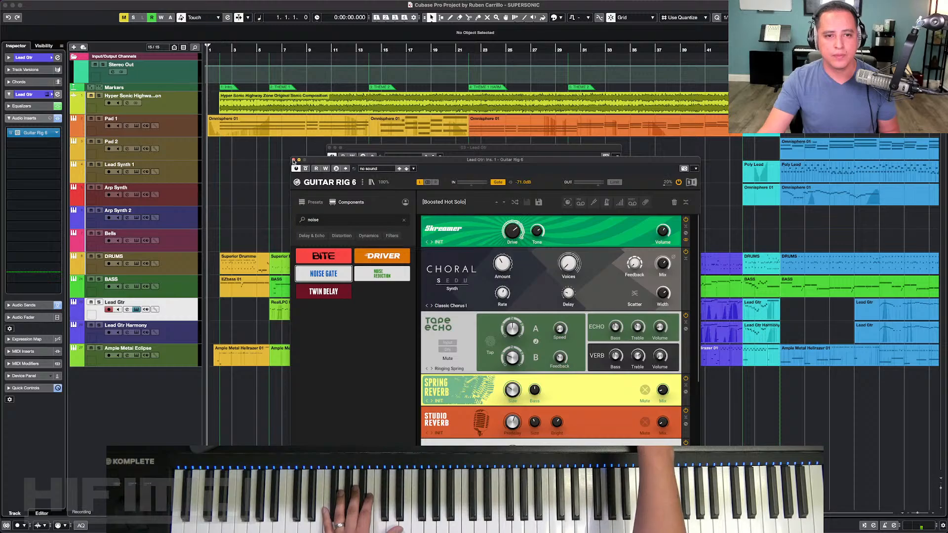
click(294, 160)
click(329, 148)
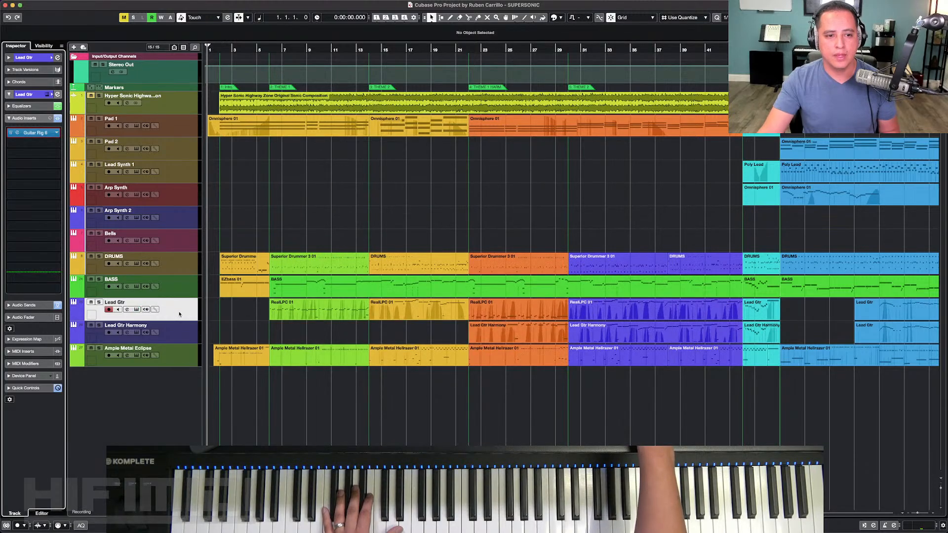
Step: Inspect the guitar instrument on the Ample Metal Eclipse track and close its window
click(179, 354)
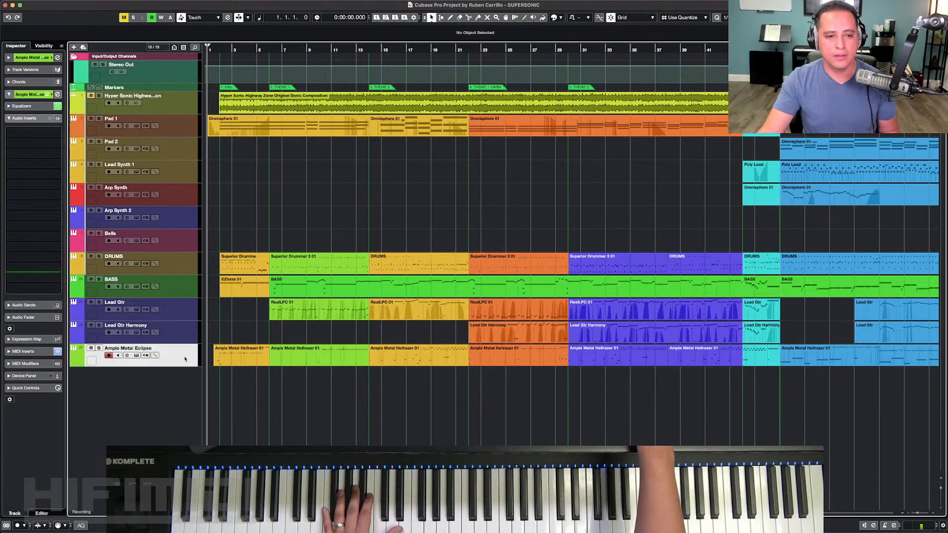
click(136, 355)
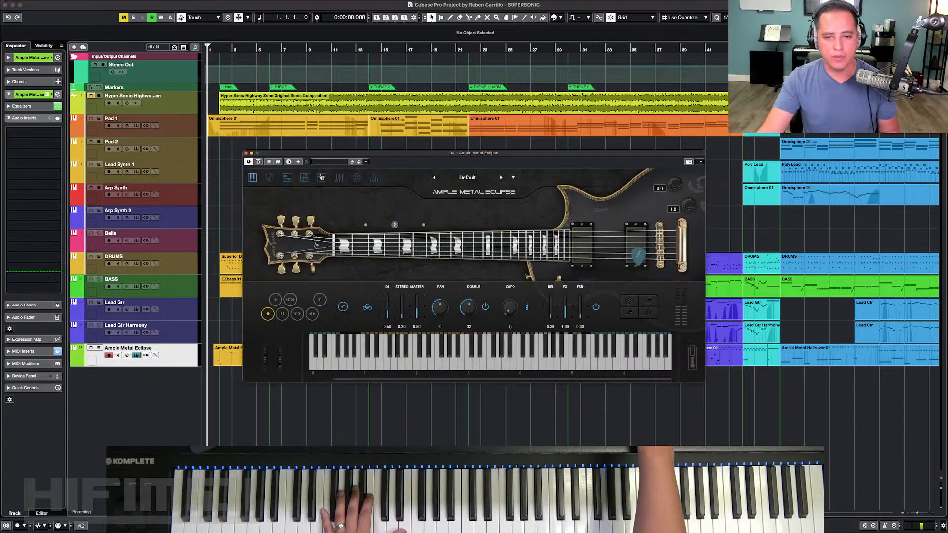
click(247, 153)
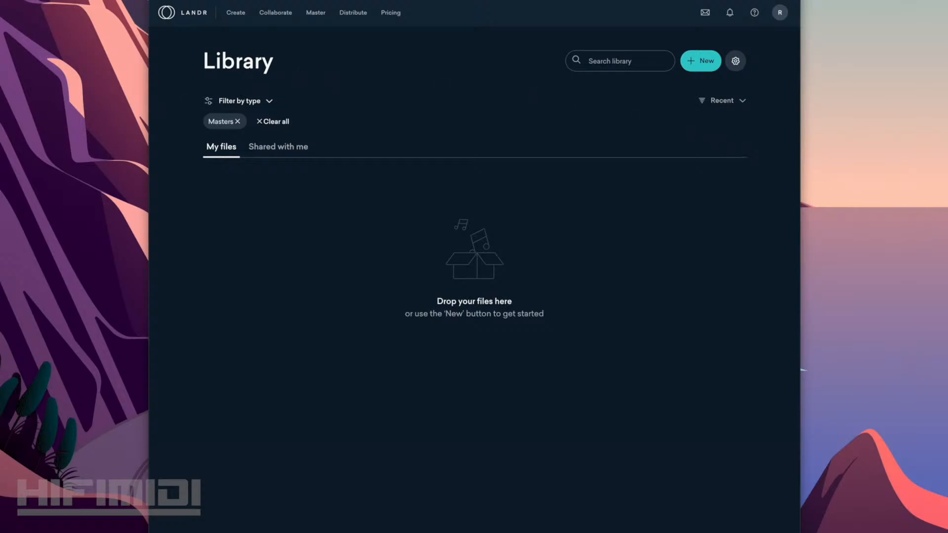
Step: Switch to LANDR in the browser and add the song file to the library for mastering
drag(947, 244, 484, 265)
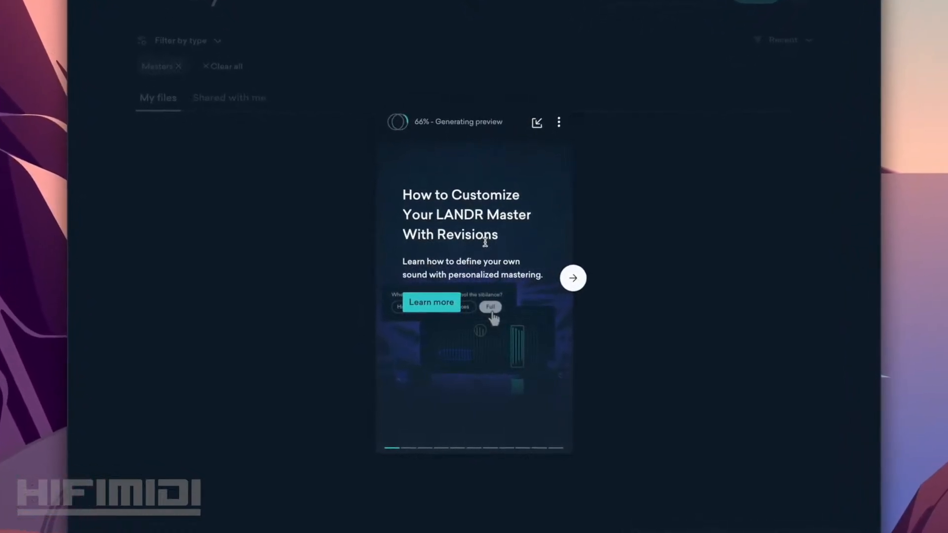
click(548, 111)
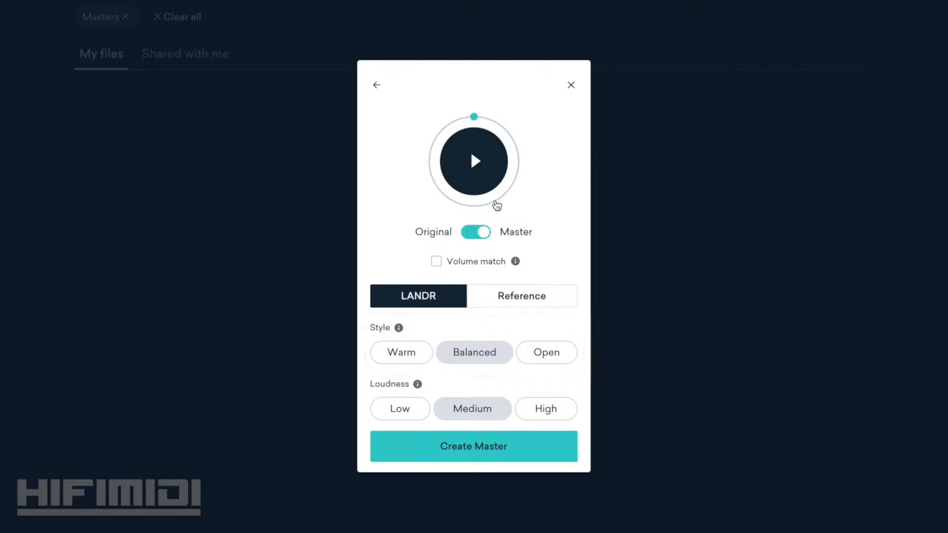
Step: Enable volume match, set the mastering style to Warm, and compare the original with the master during playback
click(436, 263)
click(472, 235)
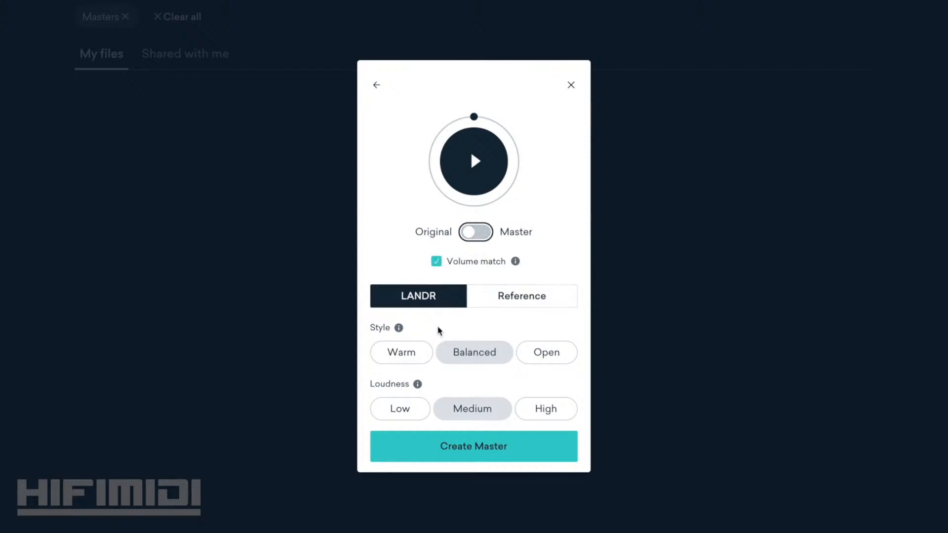
click(417, 357)
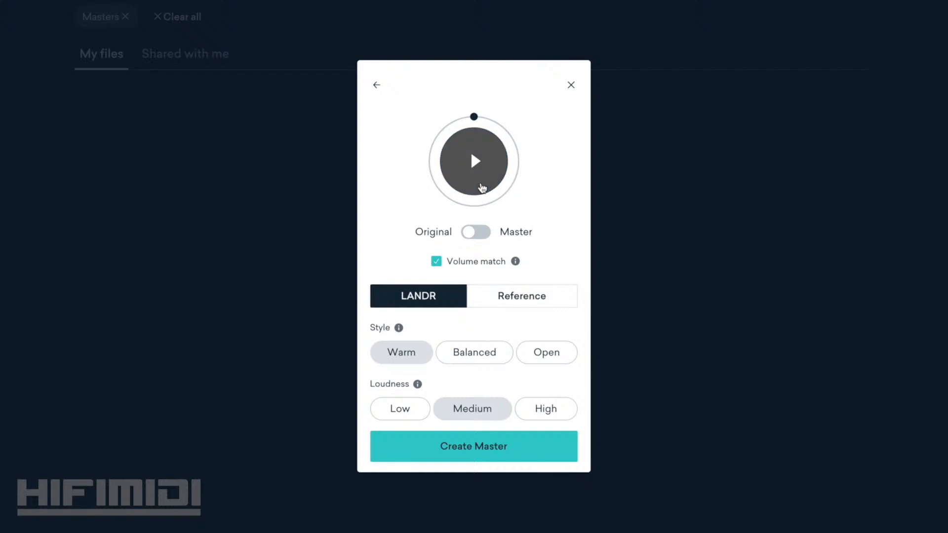
click(481, 188)
click(480, 236)
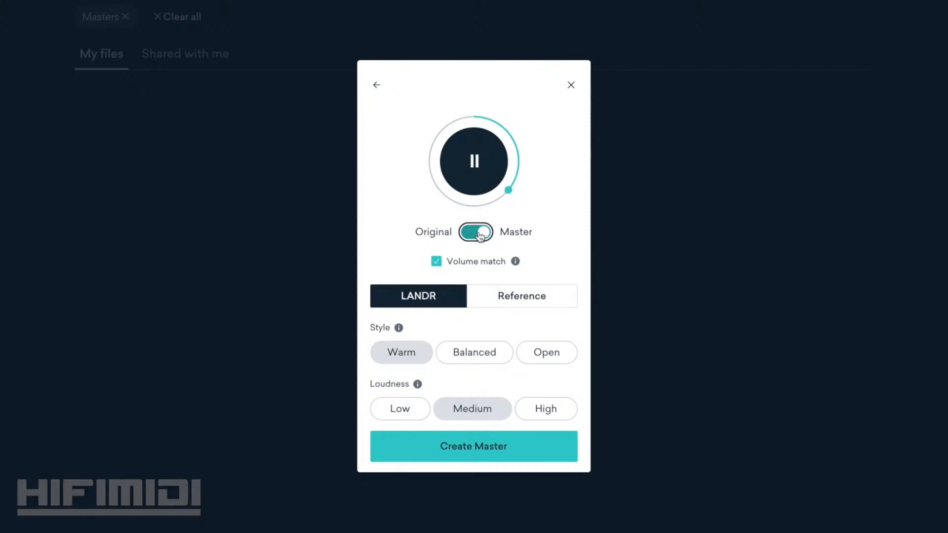
click(480, 236)
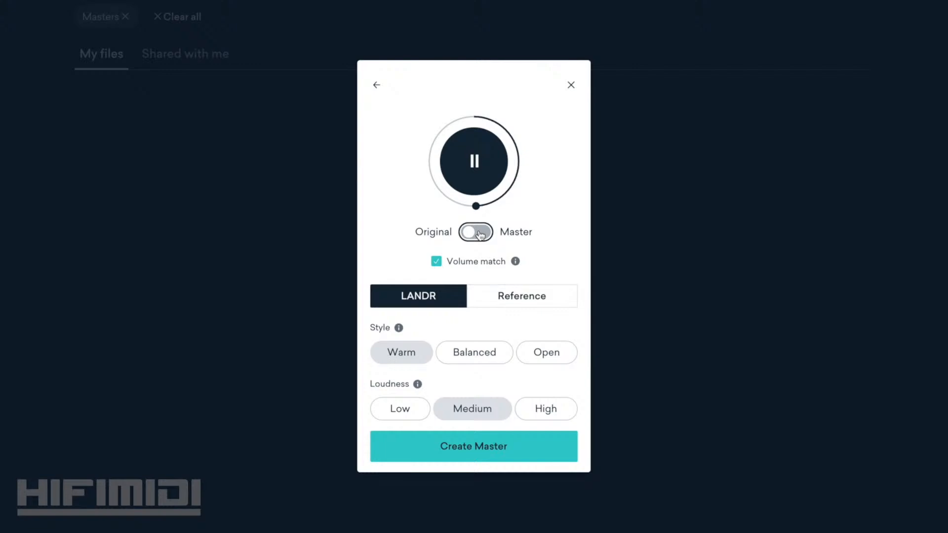
click(480, 235)
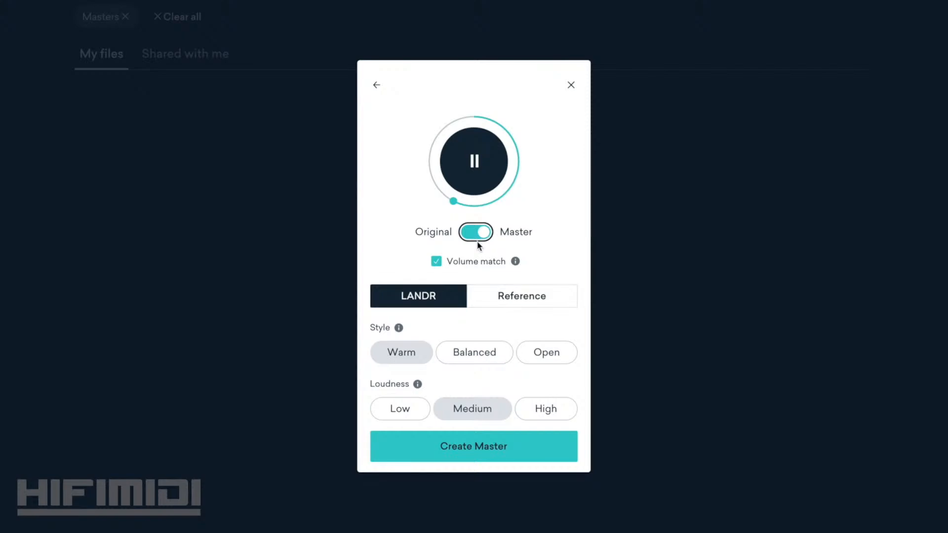
Step: Compare the original and the master during playback with the Balanced style
click(478, 238)
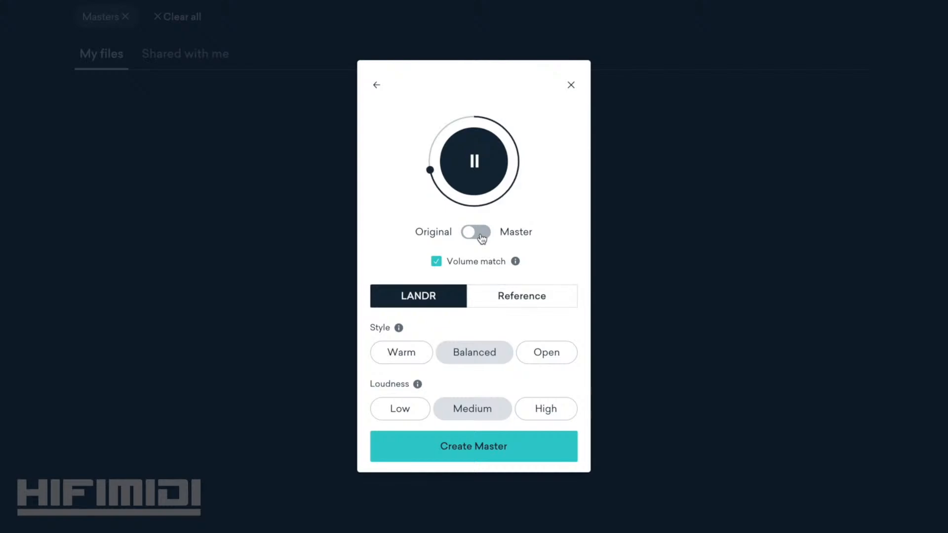
click(482, 240)
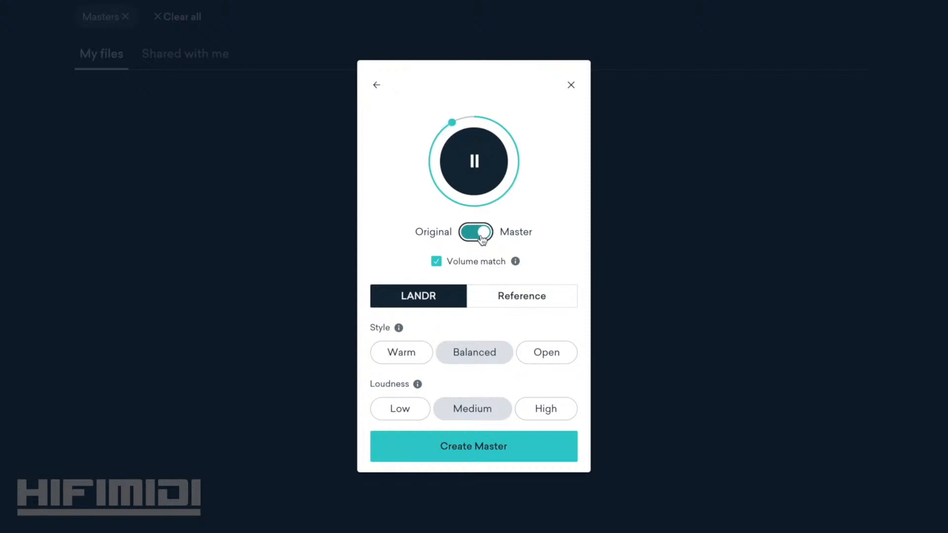
click(482, 239)
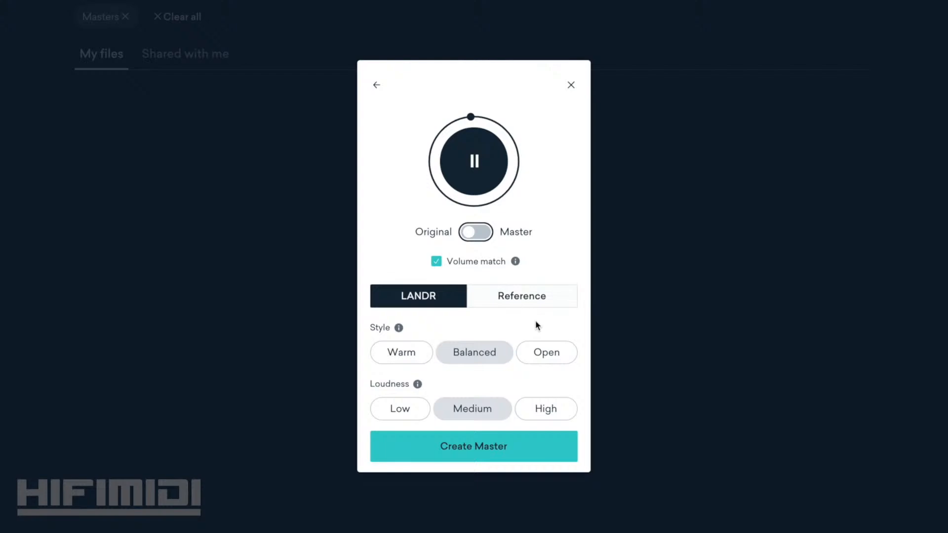
Step: Set the mastering style to Open and play the preview
click(549, 347)
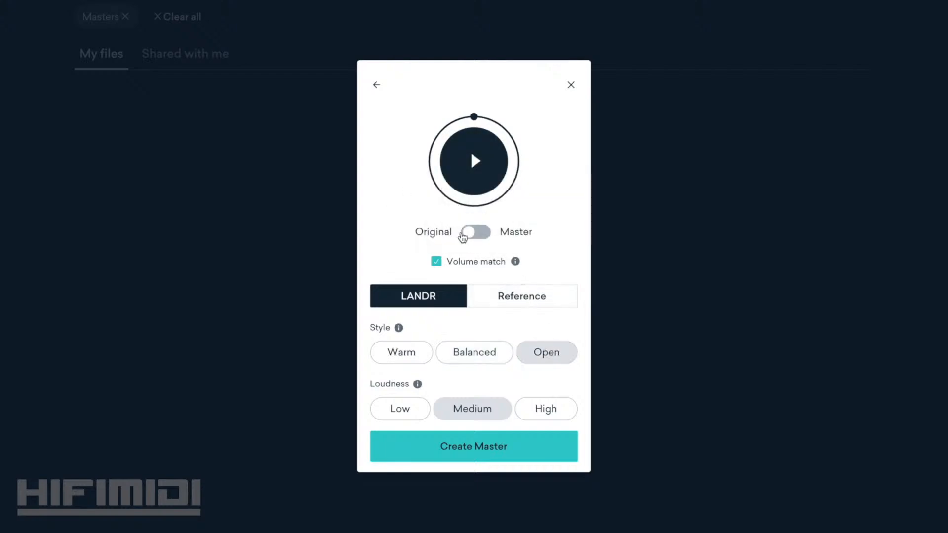
click(475, 174)
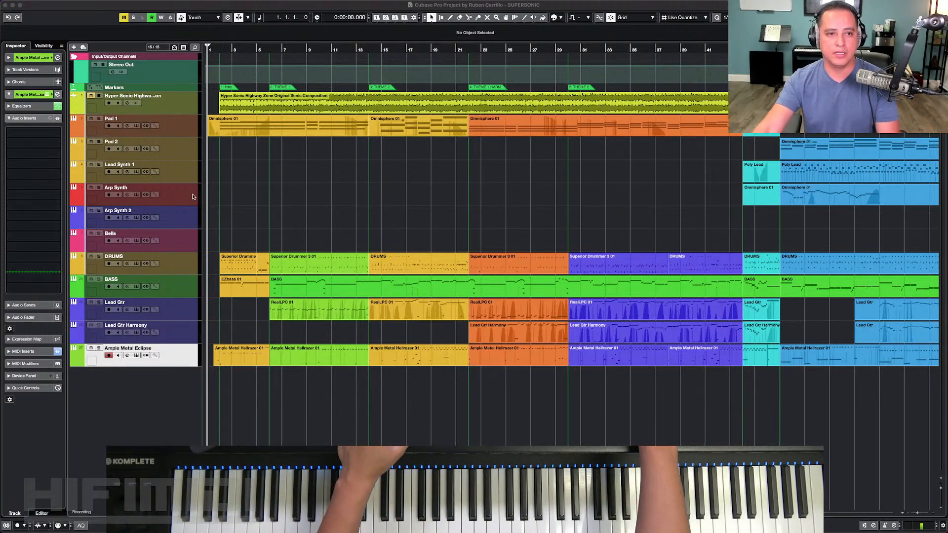
Step: Switch back to Cubase, solo the Hyper Sonic Highway audio track for playback, and collapse the Input/Output Channels folder
click(170, 109)
click(99, 96)
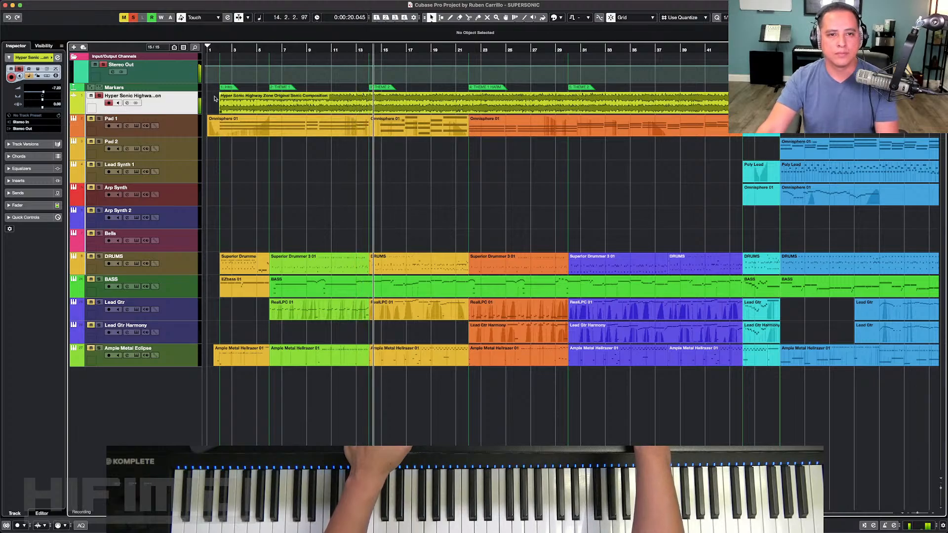
click(74, 57)
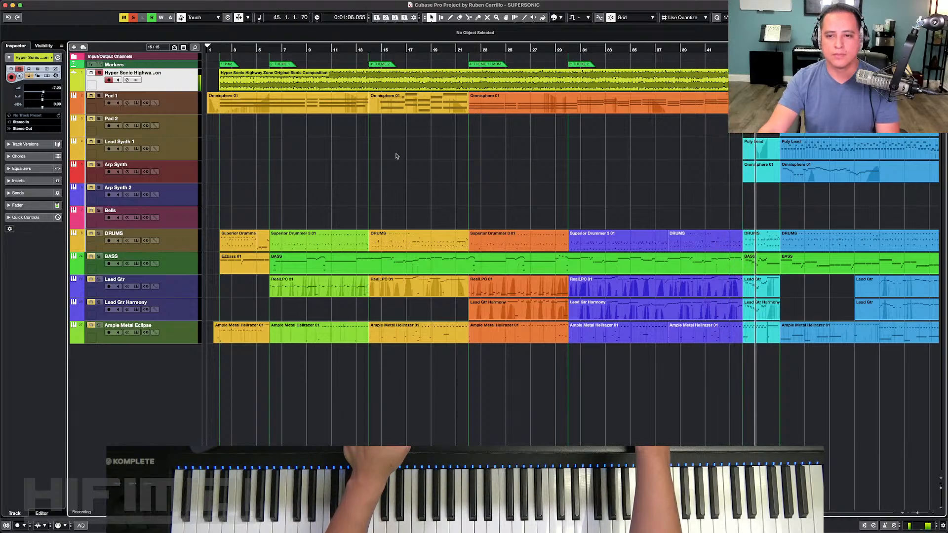
Step: Examine the song's sections, their markers and the matching track parts along the project timeline
scroll(398, 158, right, 1)
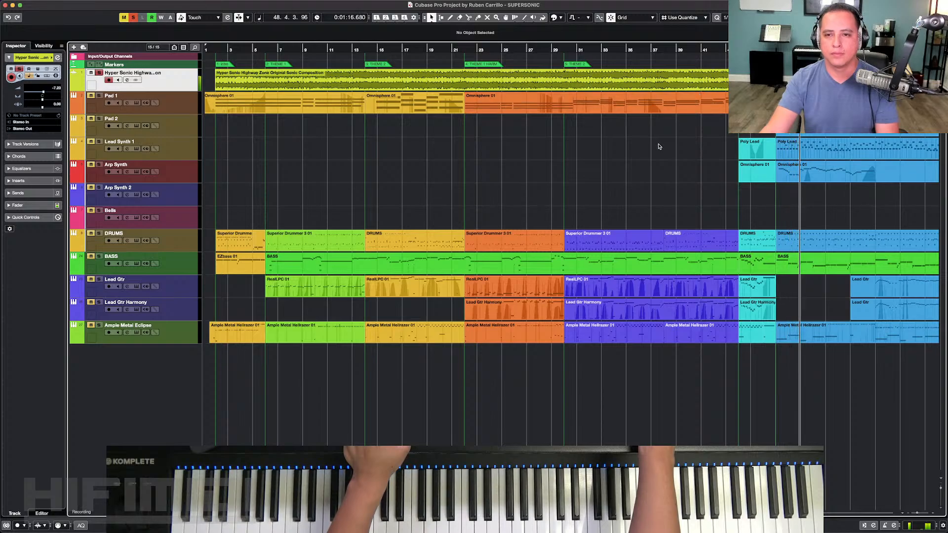
scroll(636, 154, right, 5)
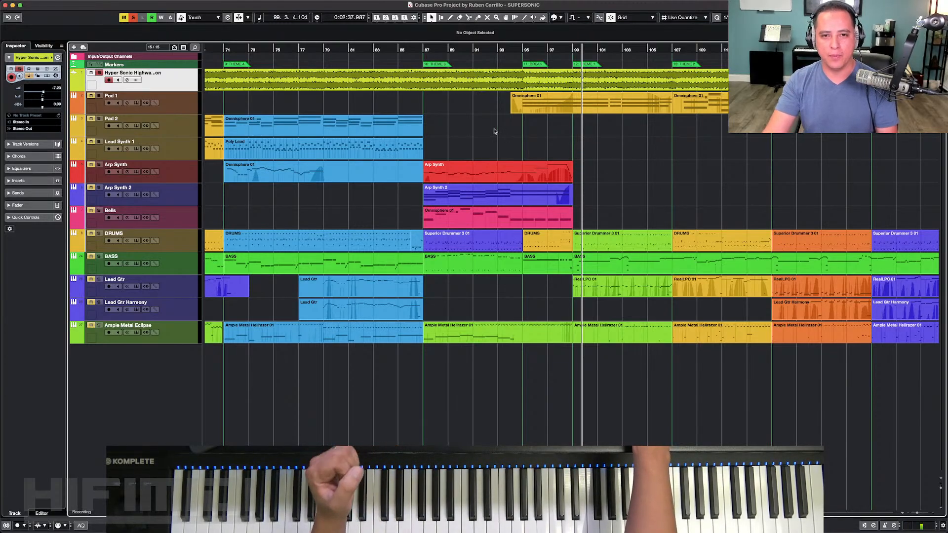
scroll(495, 131, left, 6)
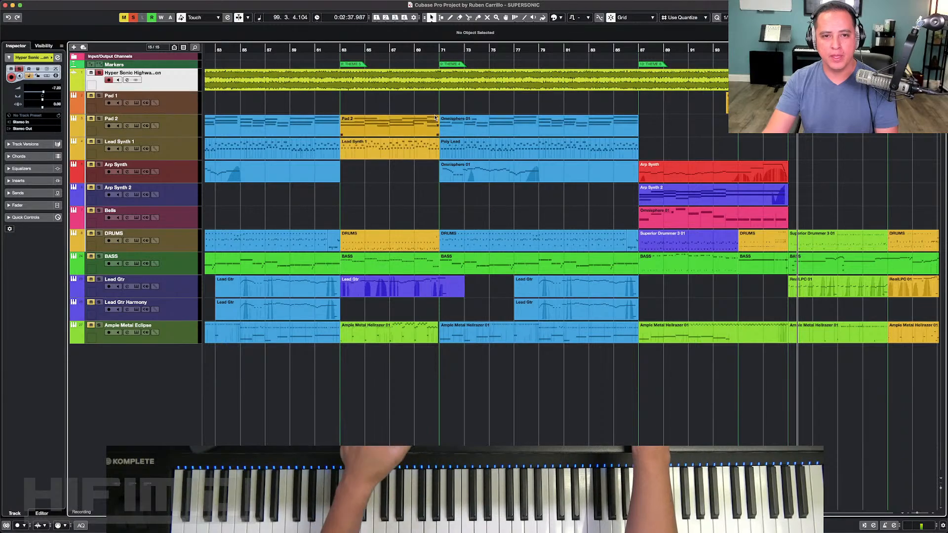
scroll(435, 118, left, 15)
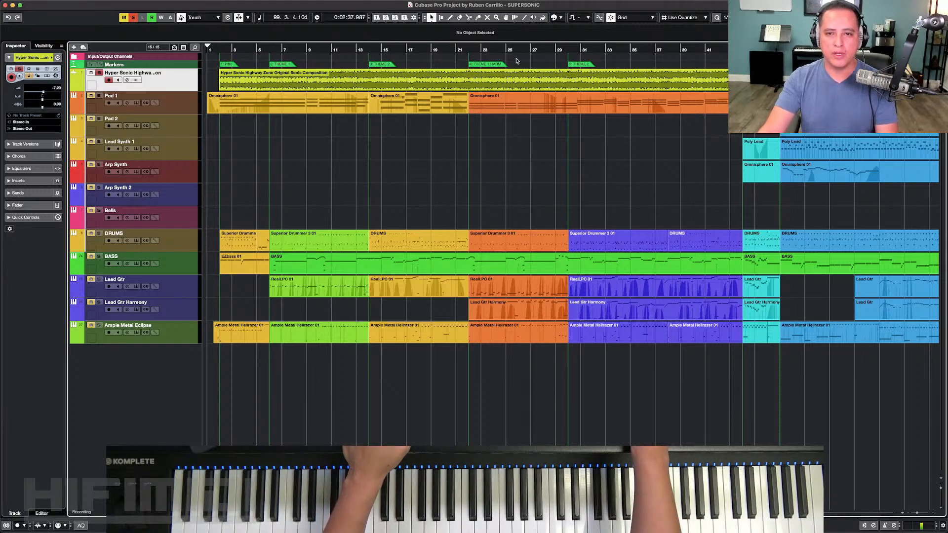
scroll(588, 76, right, 8)
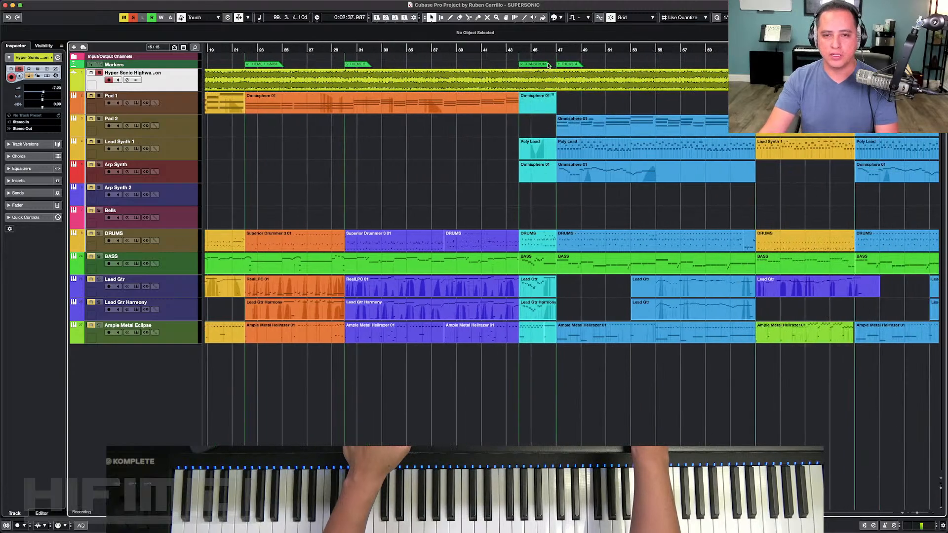
Step: Examine the remaining sections from the first Transition marker to the song's ending, and return the playhead to the project start
scroll(575, 67, right, 5)
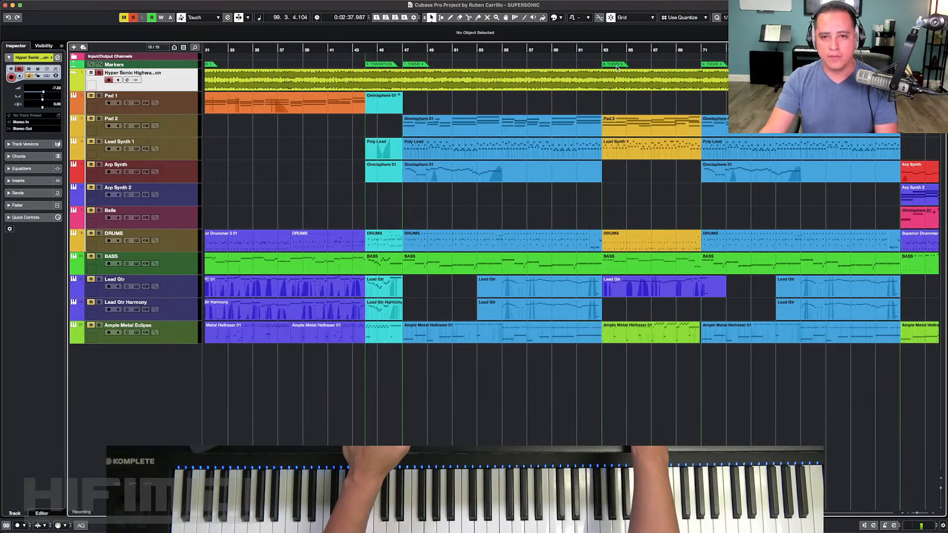
scroll(617, 68, right, 3)
scroll(644, 68, right, 8)
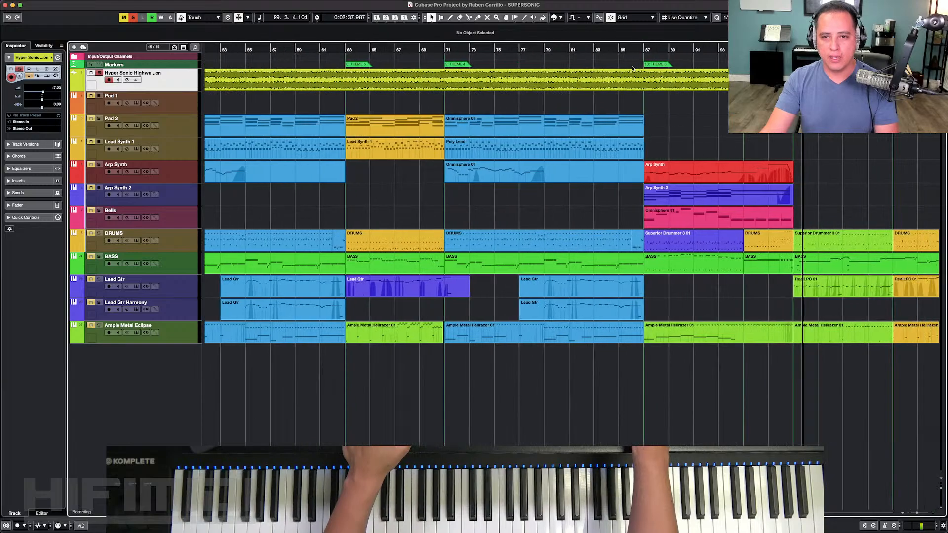
scroll(637, 67, right, 2)
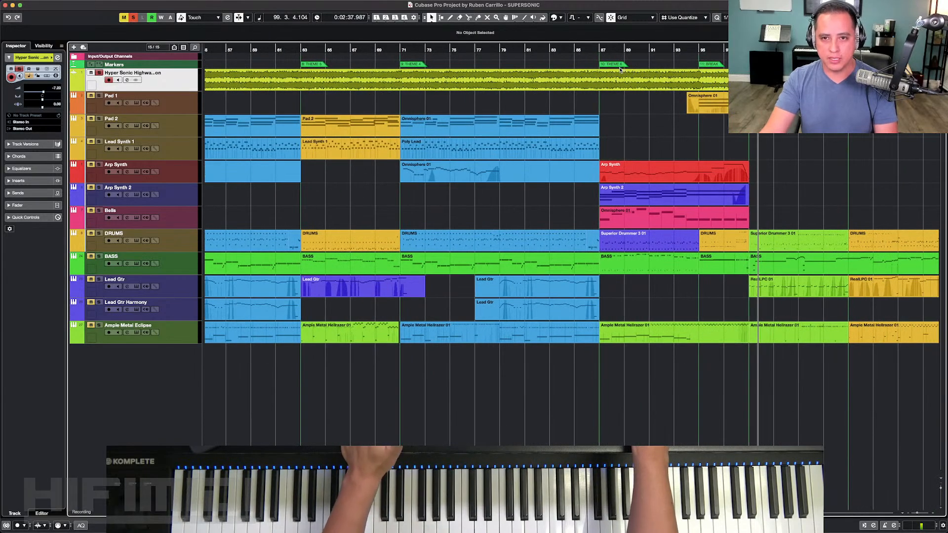
scroll(669, 67, right, 4)
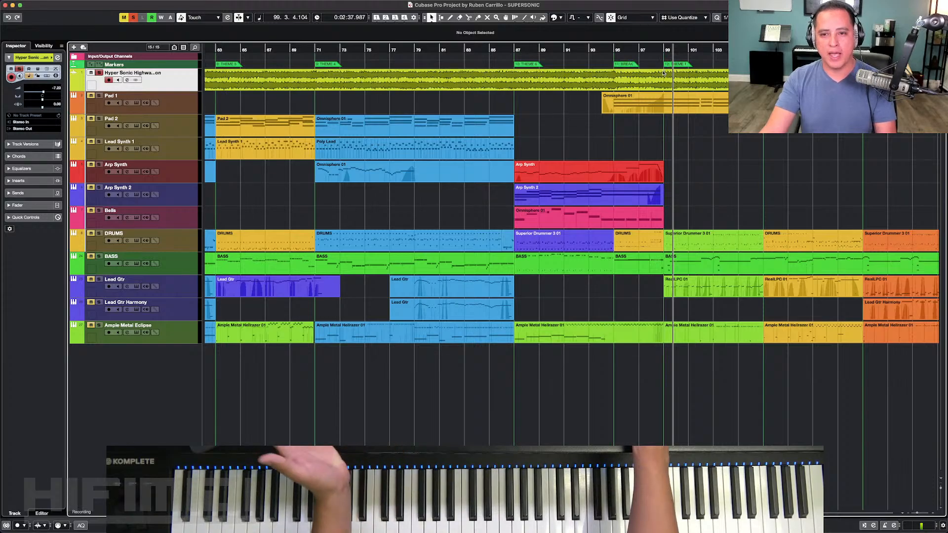
scroll(670, 65, right, 15)
scroll(602, 89, right, 20)
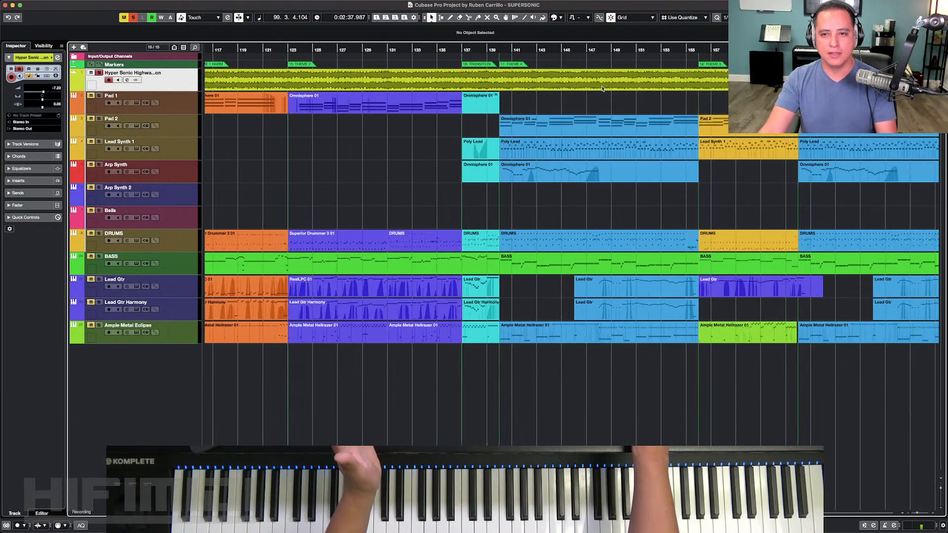
scroll(602, 88, right, 13)
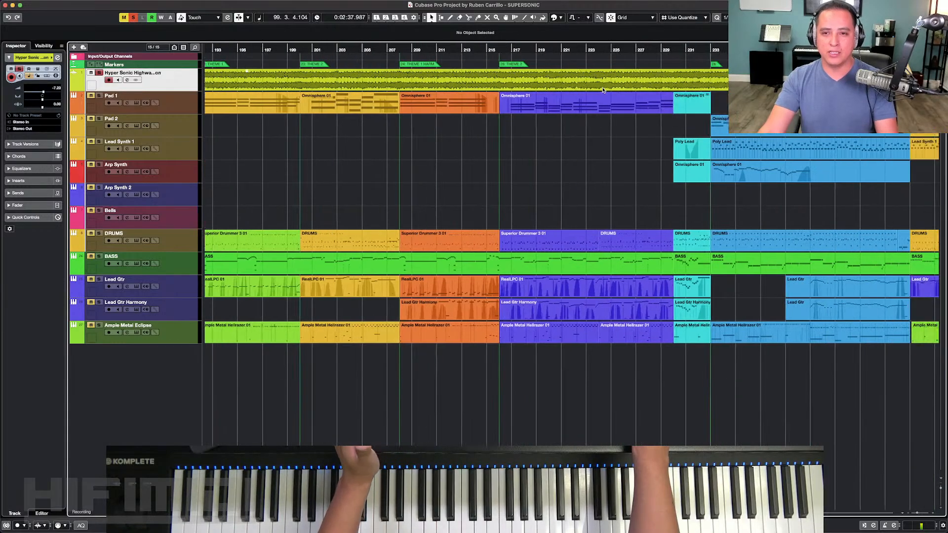
scroll(575, 90, right, 15)
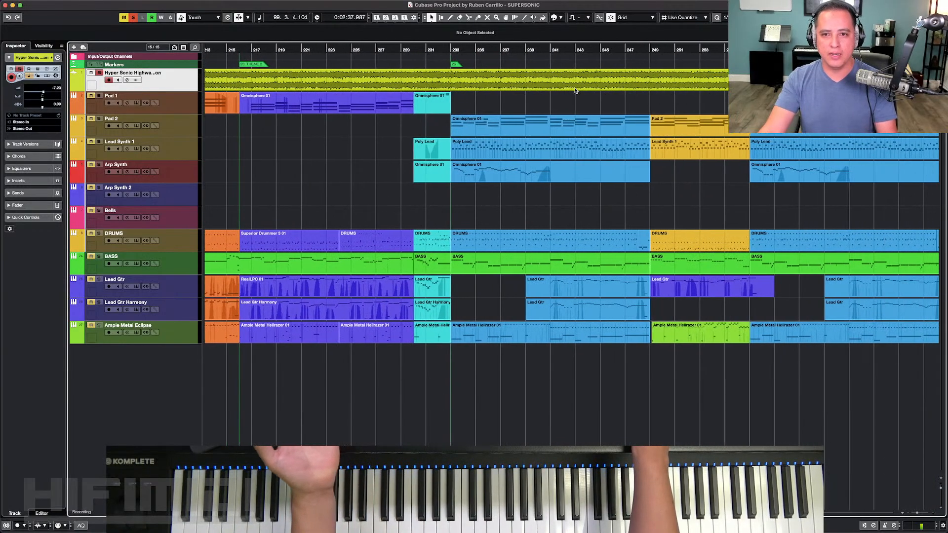
scroll(567, 92, right, 16)
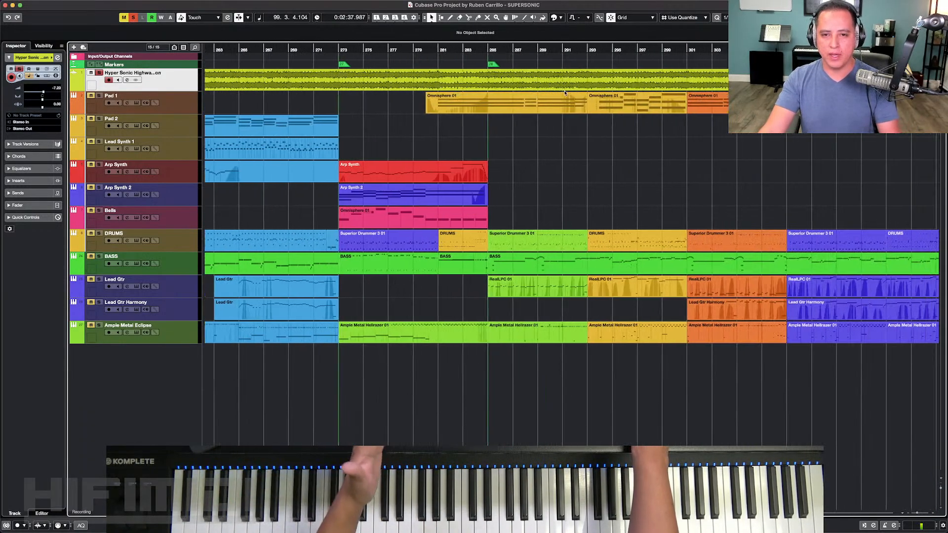
scroll(560, 88, right, 20)
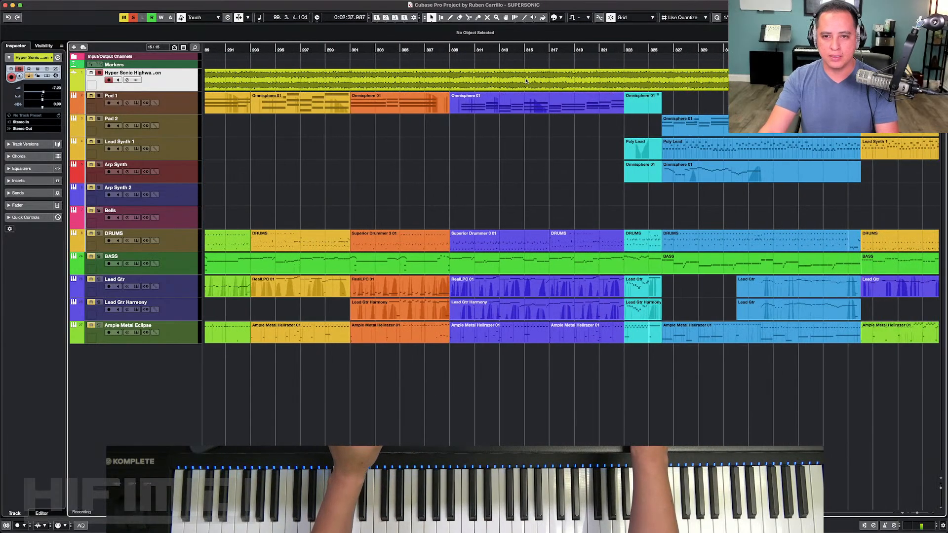
scroll(530, 89, right, 1)
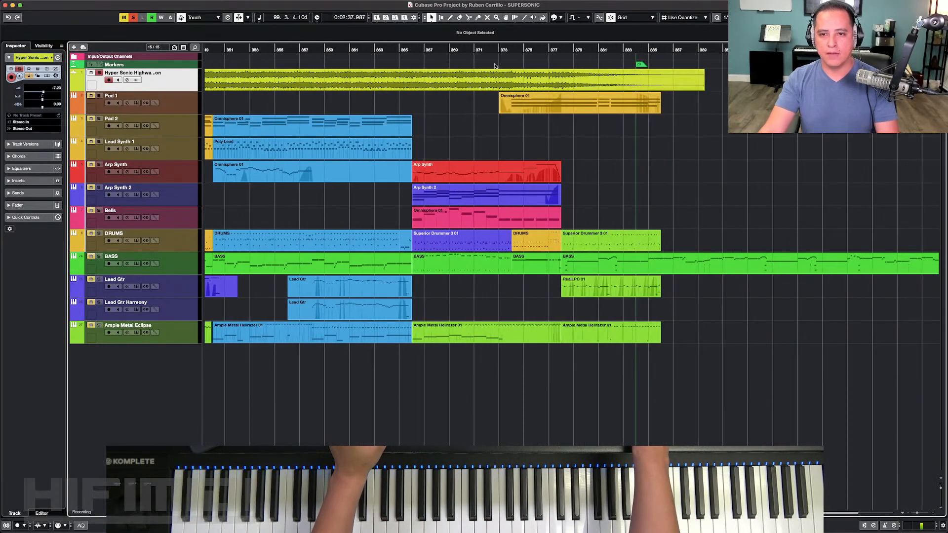
scroll(538, 98, left, 12)
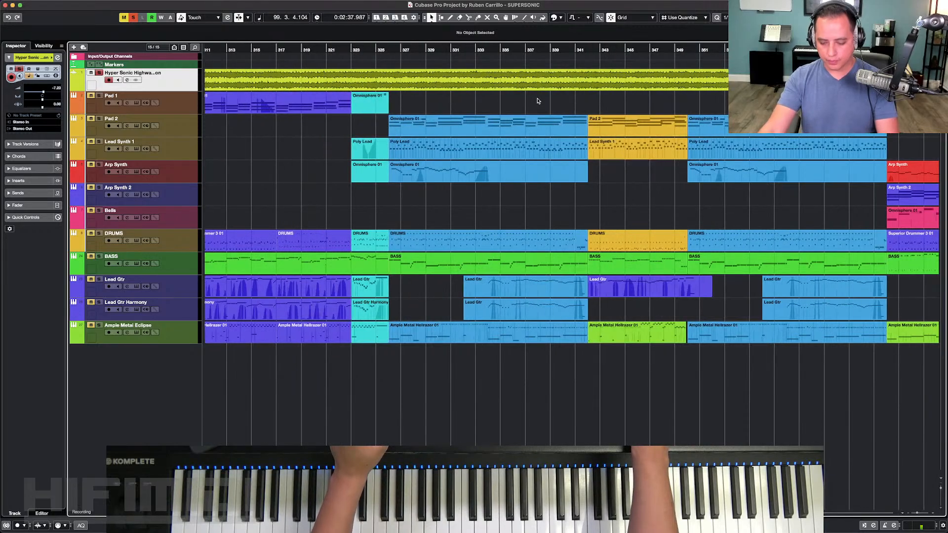
key(Home)
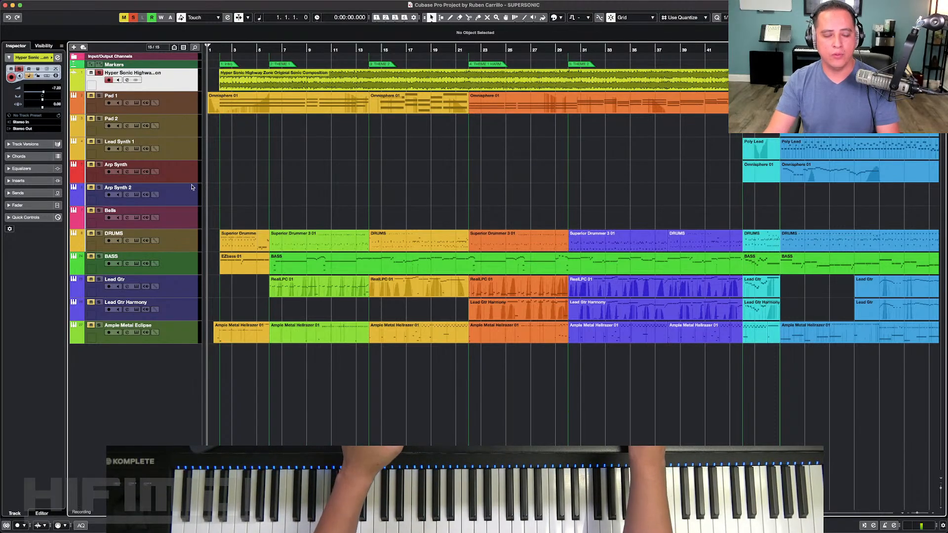
Step: Solo the DRUMS track, open its Superior Drummer 3 instrument on the Grooves page, and move its window clear of the track list
click(99, 233)
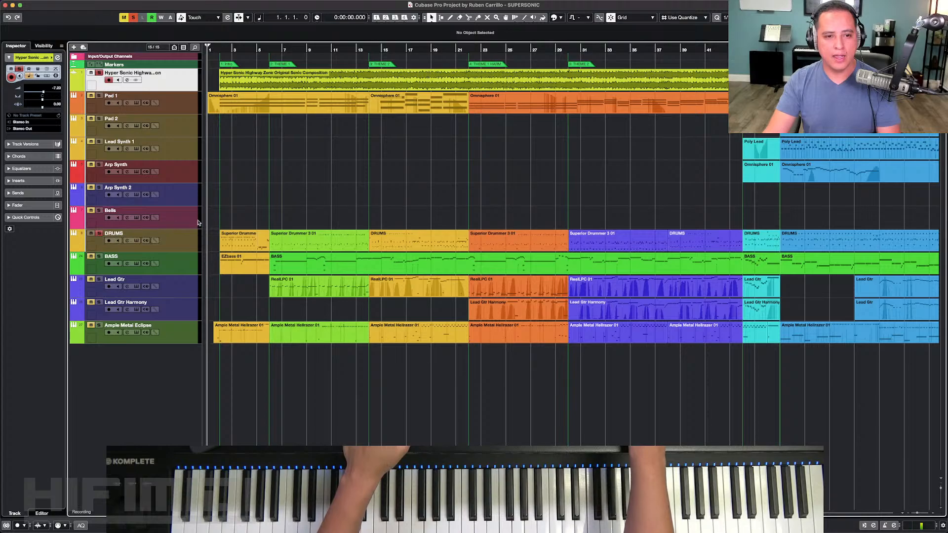
click(137, 241)
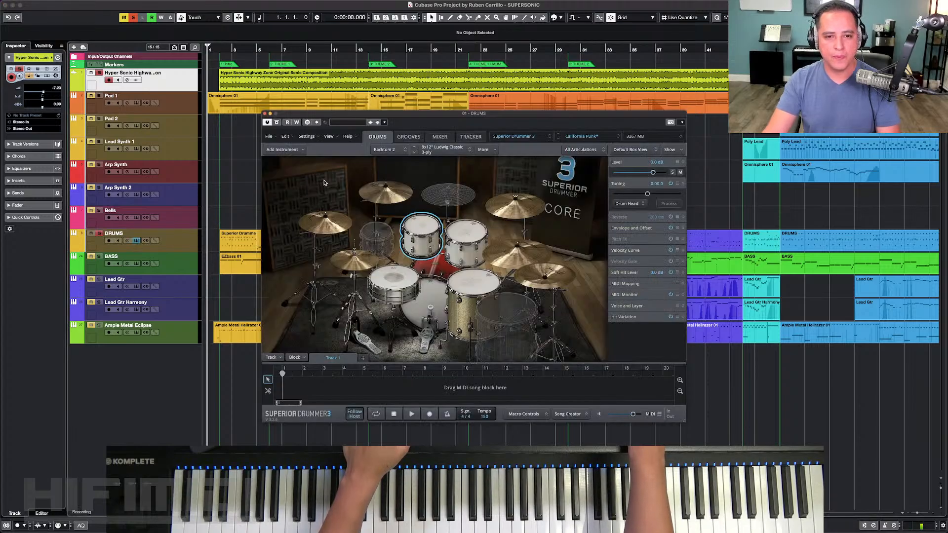
click(406, 138)
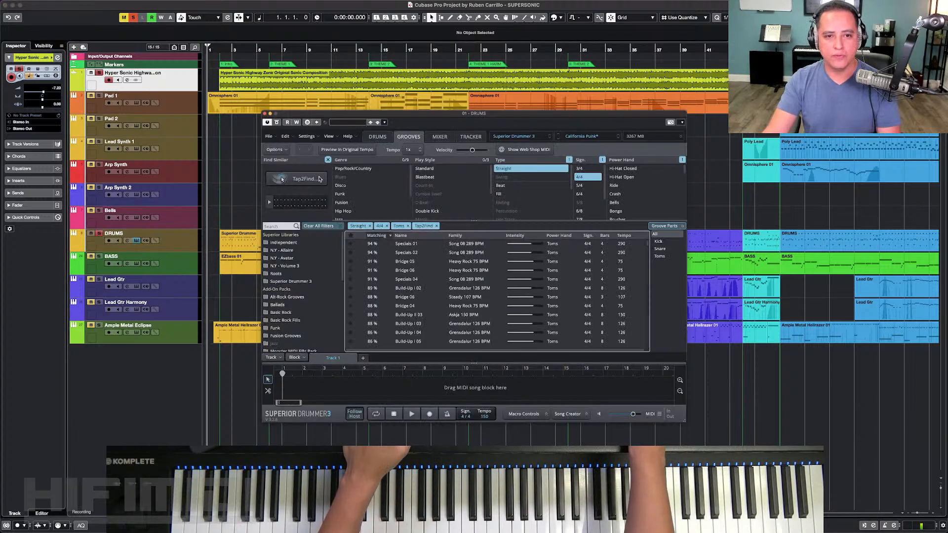
drag(300, 117, 462, 109)
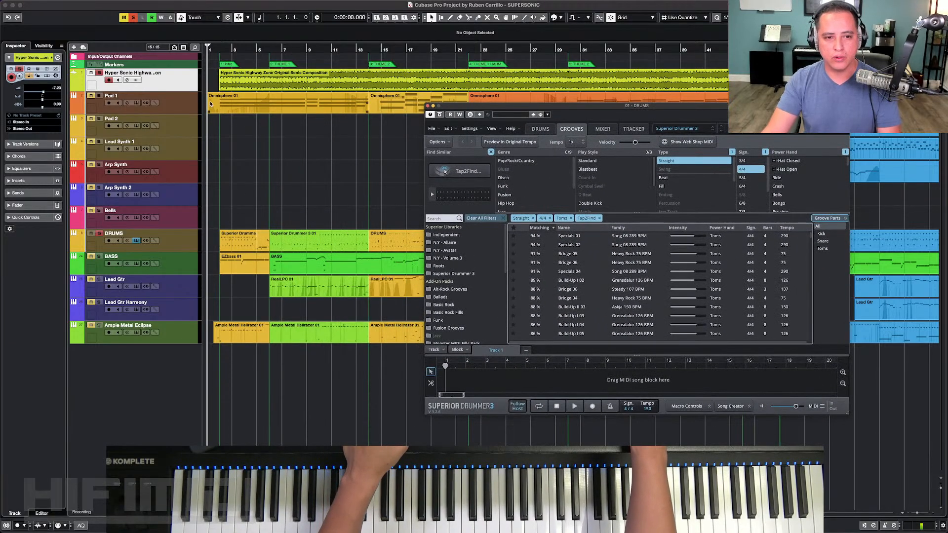
Step: Toggle the DRUMS track's solo state and play the song's opening bars from the project start
click(99, 233)
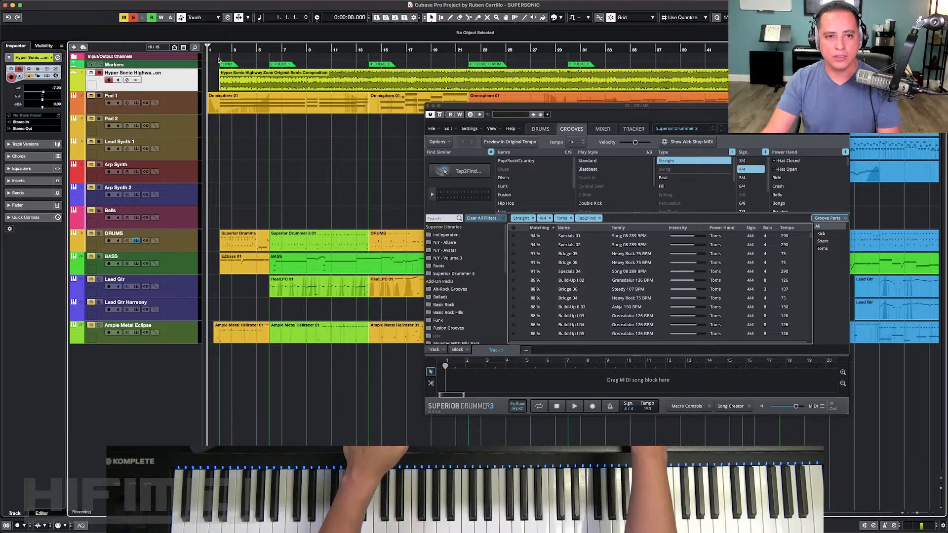
key(space)
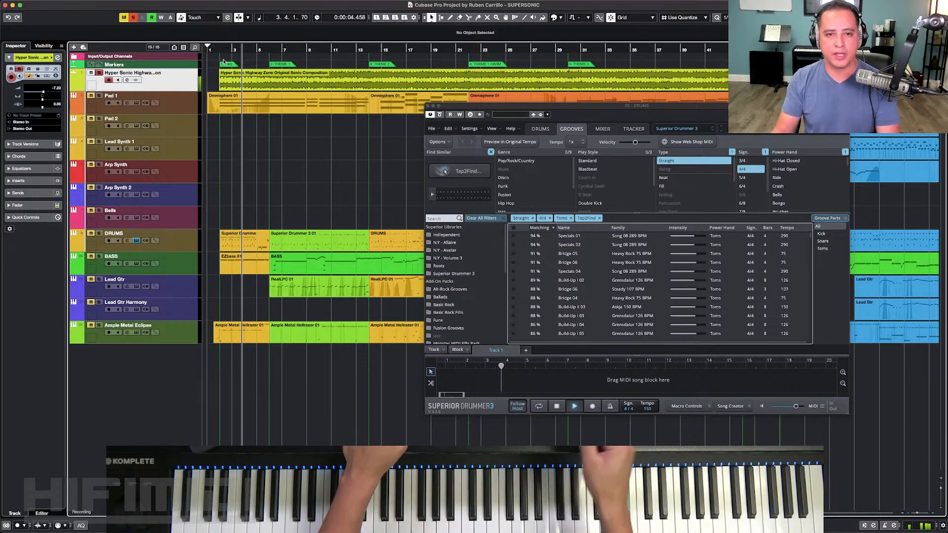
key(space)
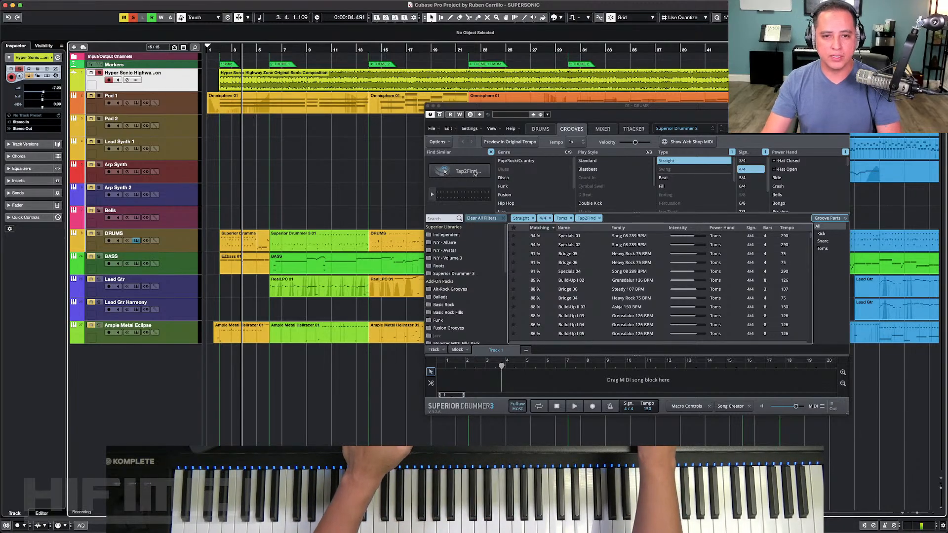
Step: Select the DRUMS track for keyboard input and find grooves matching a rhythm performed in Tap2Find
click(539, 133)
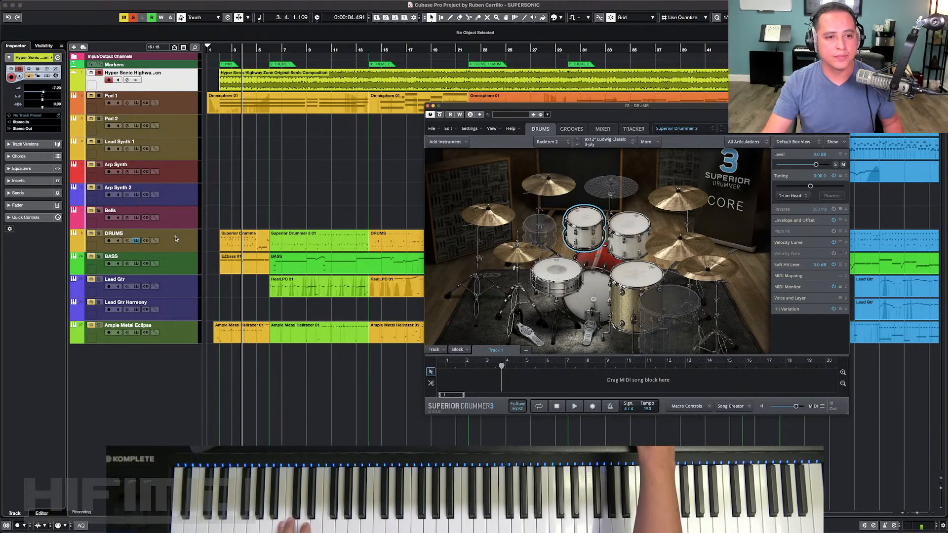
click(175, 239)
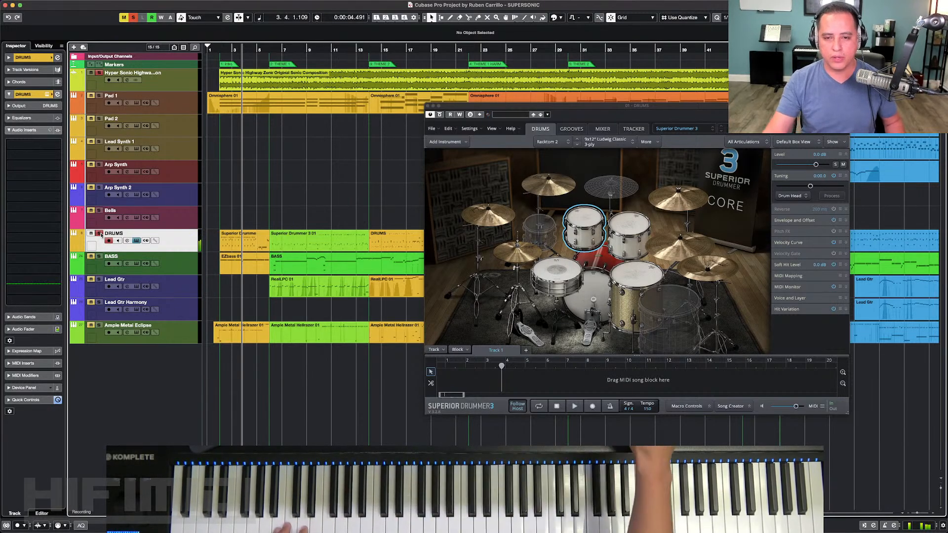
click(572, 129)
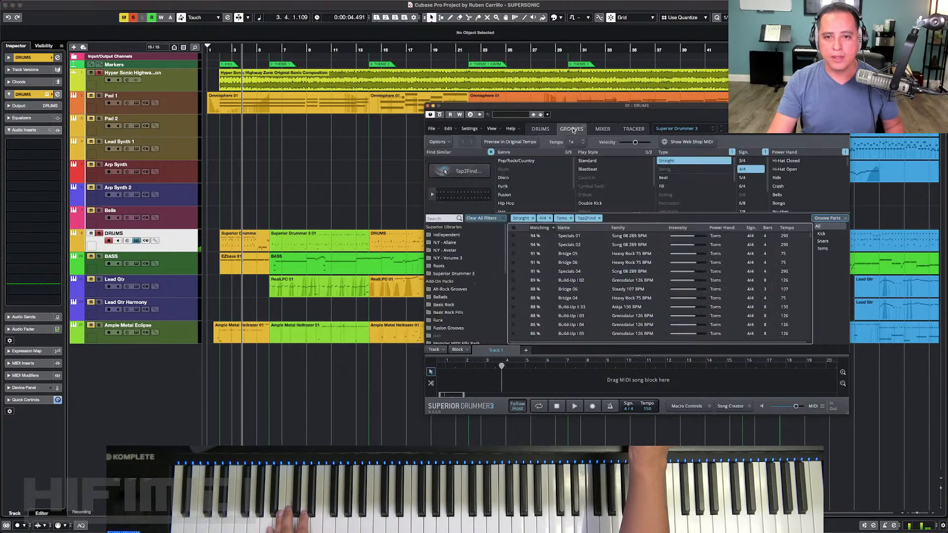
click(465, 173)
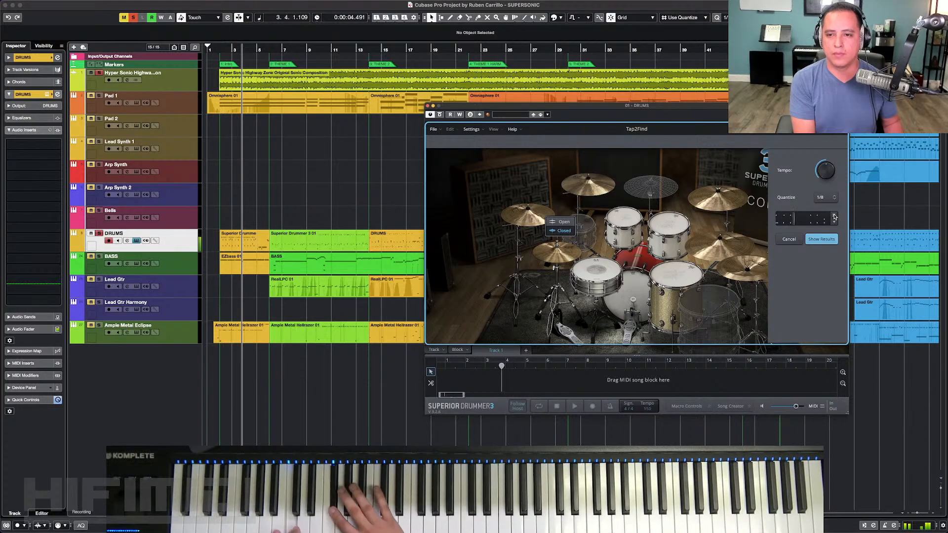
click(822, 240)
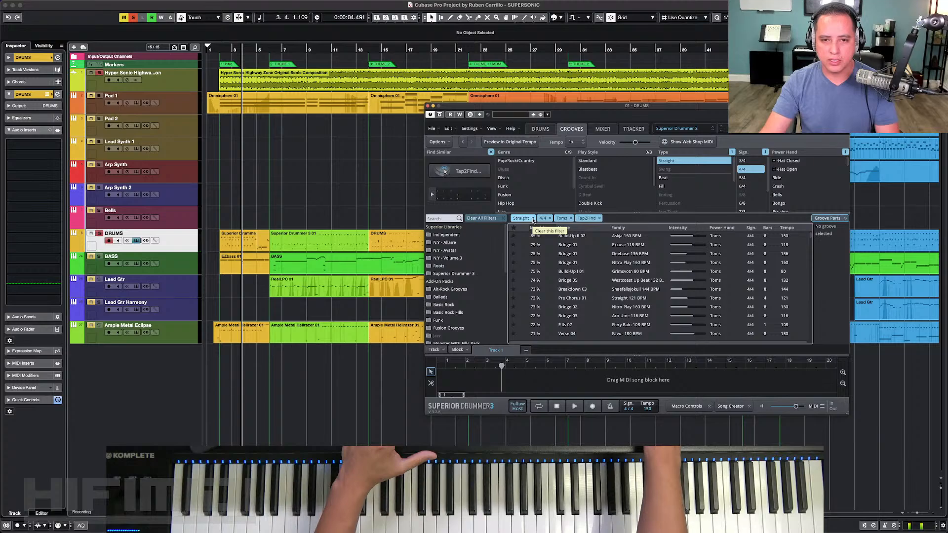
Step: Clear all groove filters and run another Tap2Find search with a newly performed beat
click(482, 218)
click(469, 174)
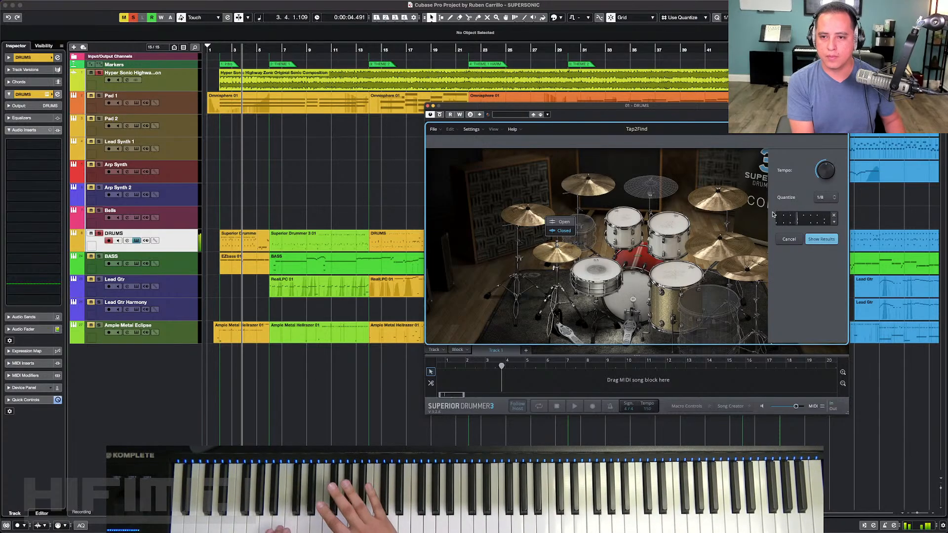
click(821, 239)
Step: Audition the first five grooves in the Tap2Find results, ending with Chorus 01
click(524, 236)
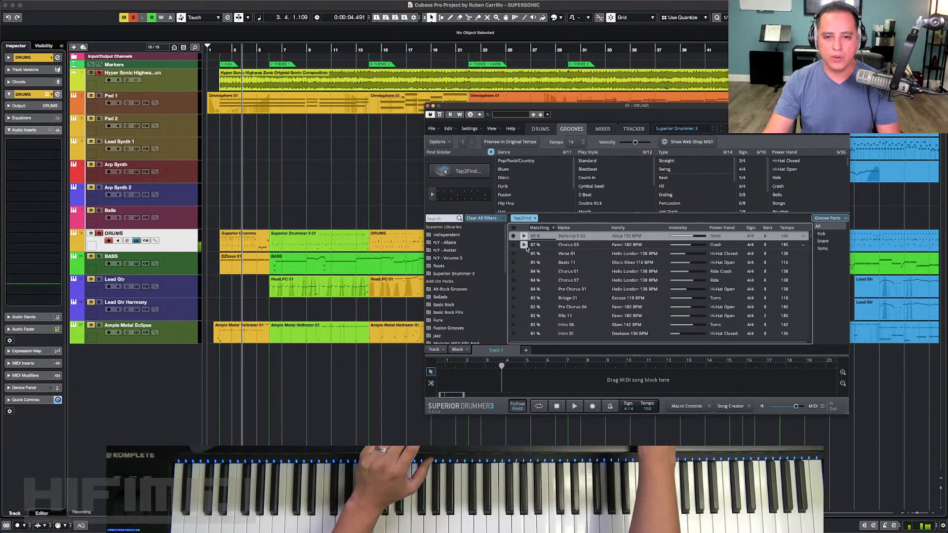
click(525, 245)
click(525, 254)
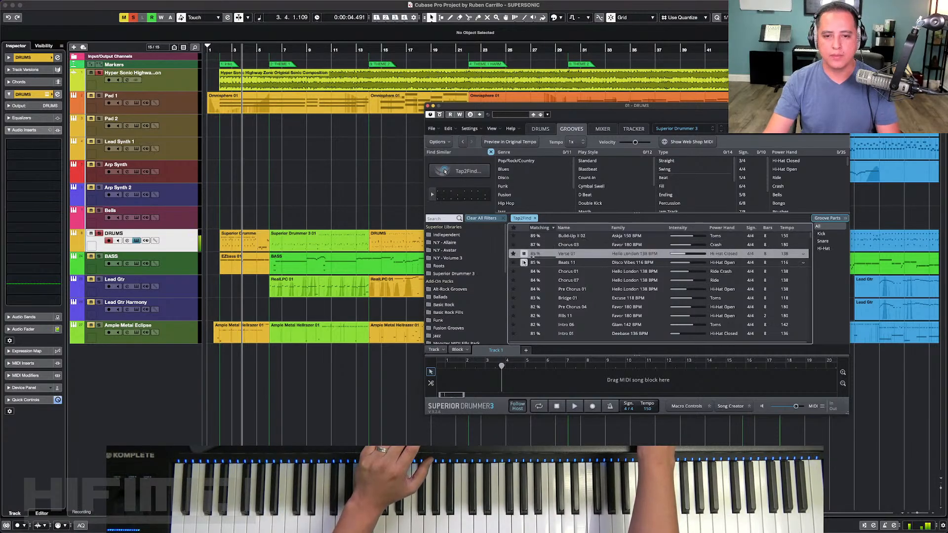
click(525, 263)
click(524, 271)
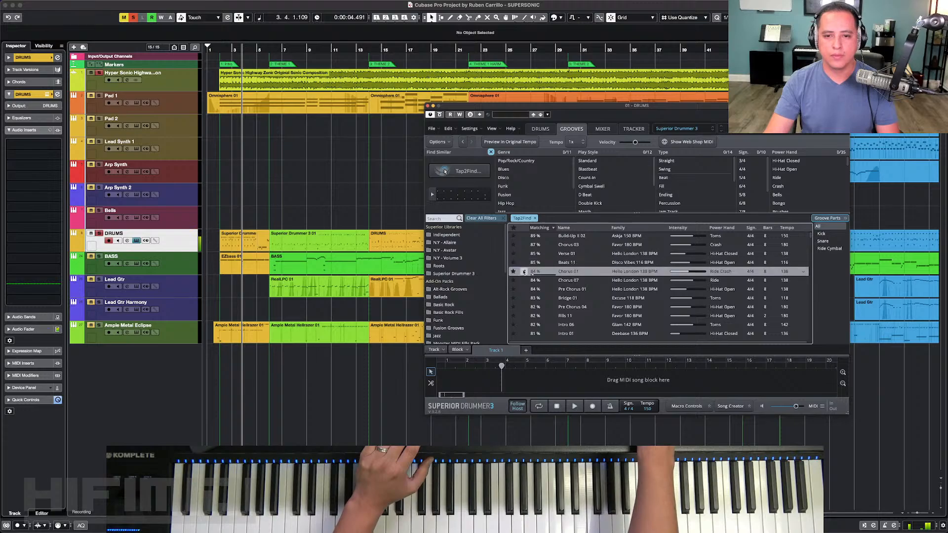
Step: Filter the Tap2Find results to favorites and audition the Verse 02 and Hats Closed 03 grooves
click(513, 229)
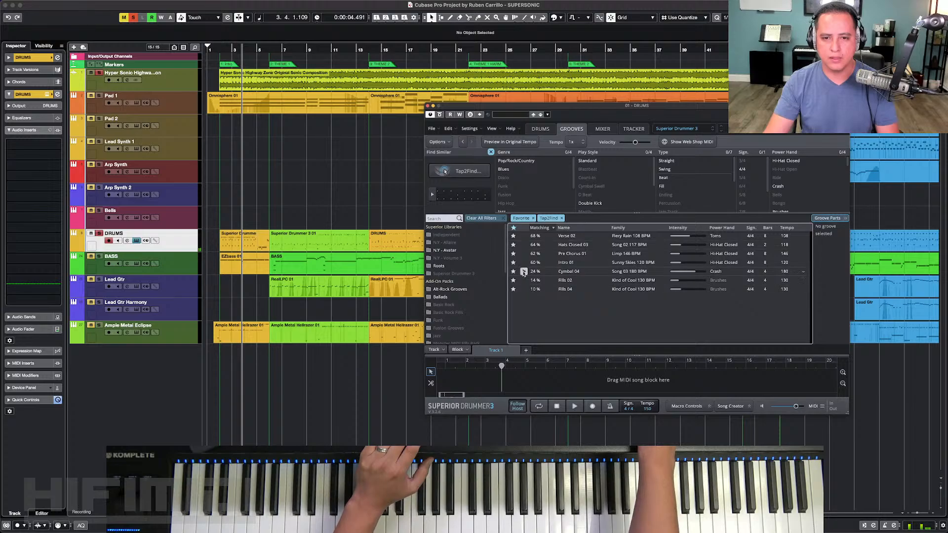
click(524, 236)
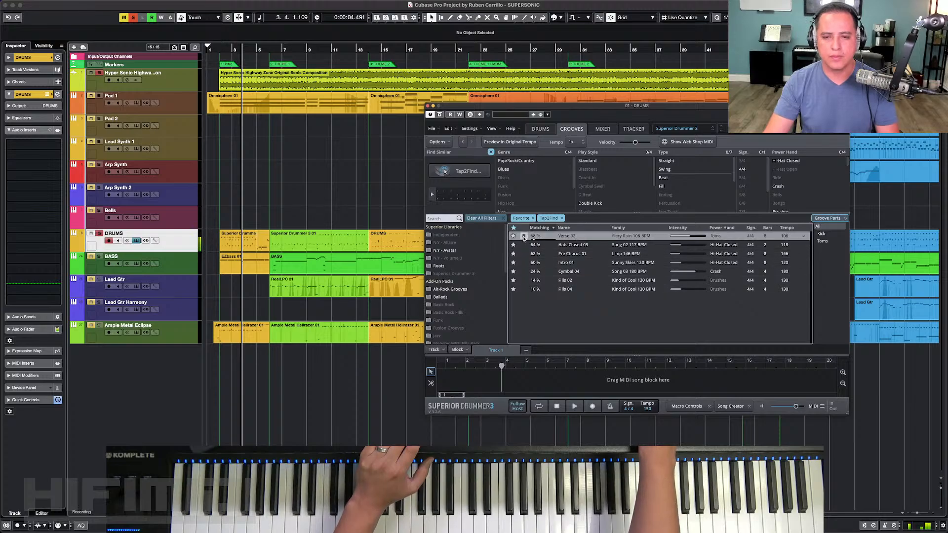
click(525, 246)
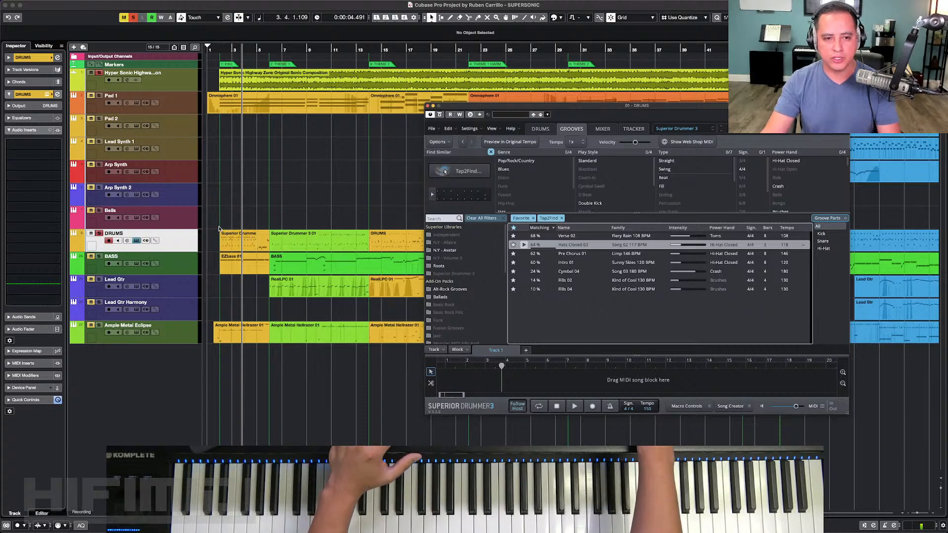
Step: Place the playhead at the intro marker at bar 2 and play the song's intro
click(221, 65)
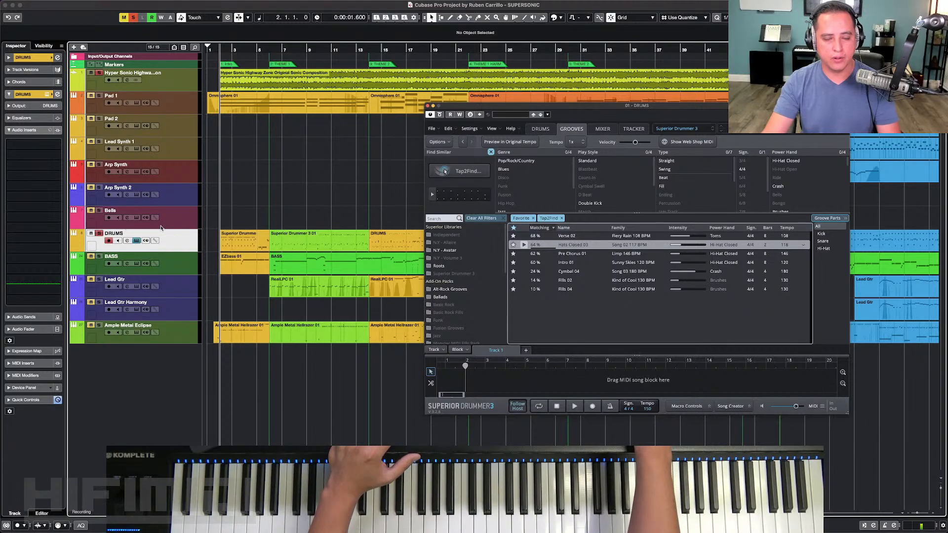
key(space)
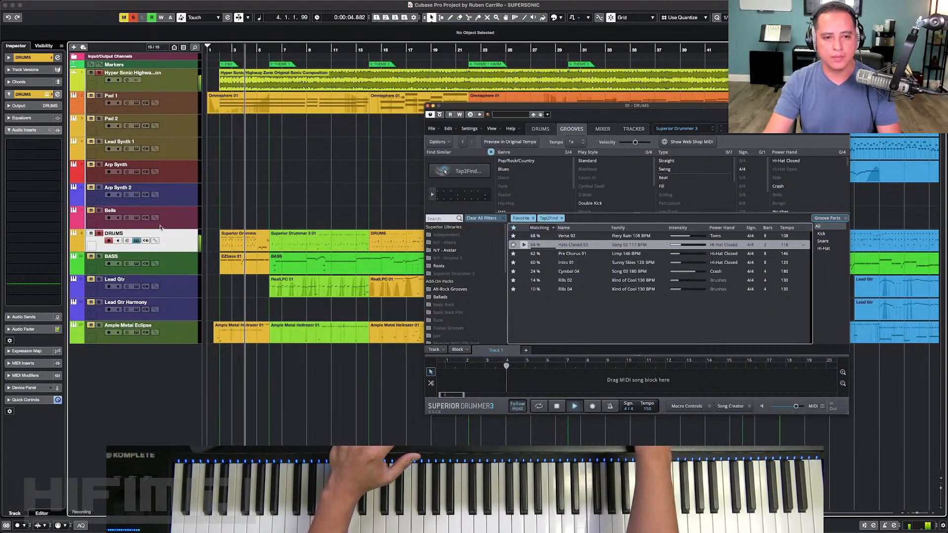
key(space)
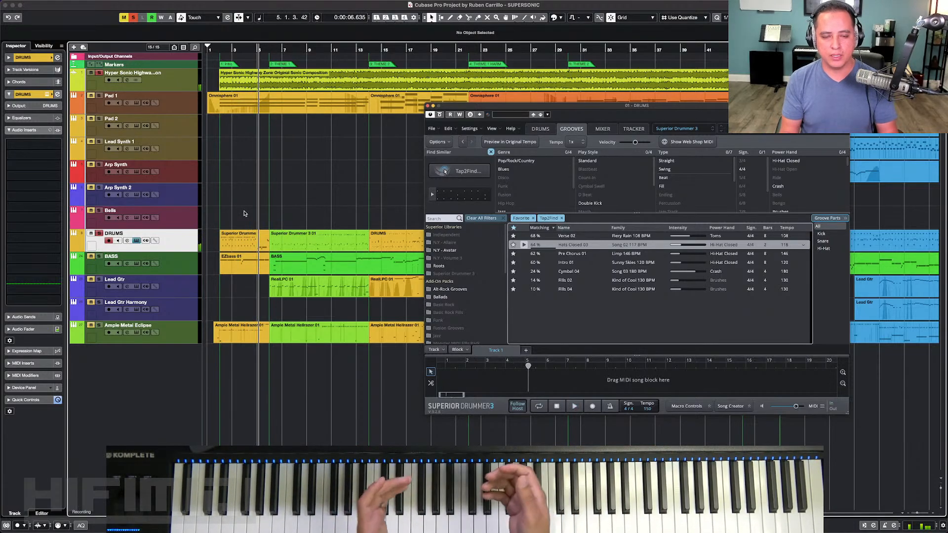
key(space)
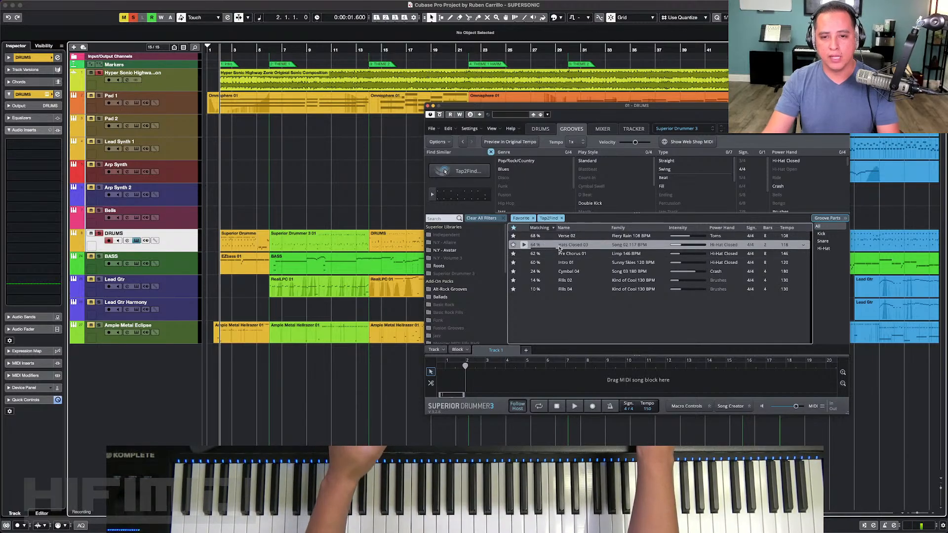
Step: Load the Hats Closed 03 groove into Superior Drummer 3's Song Creator, audition the suggested Chorus 2, and close the drum instrument
click(732, 406)
drag(605, 248, 567, 252)
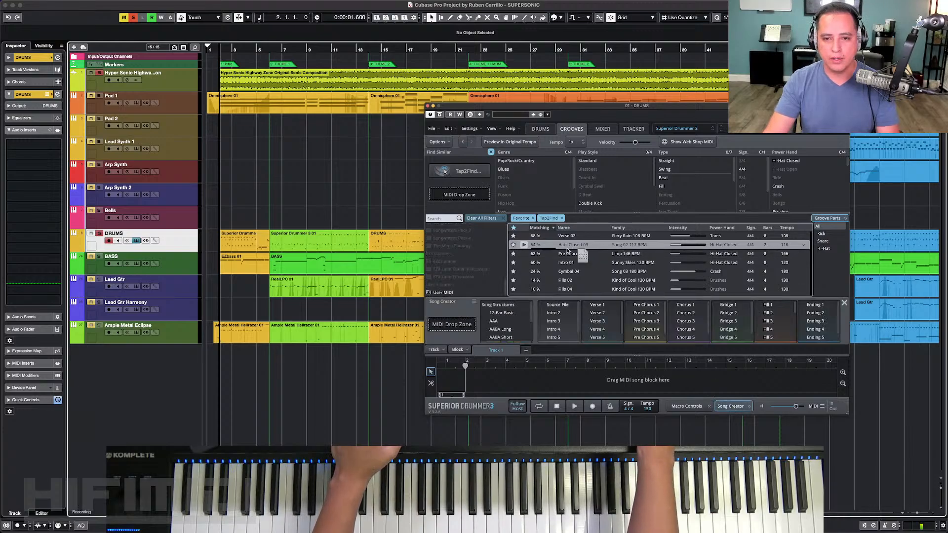
drag(453, 322, 469, 329)
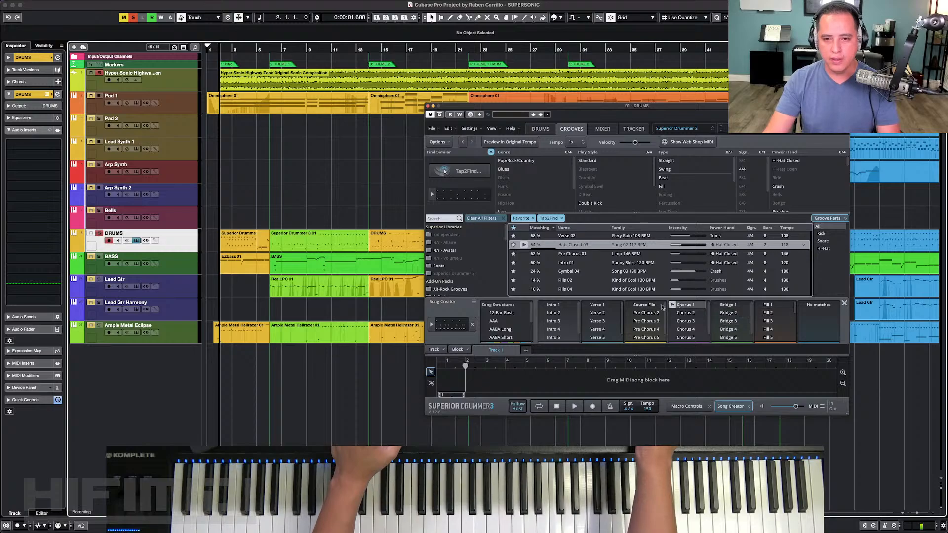
drag(591, 106, 484, 105)
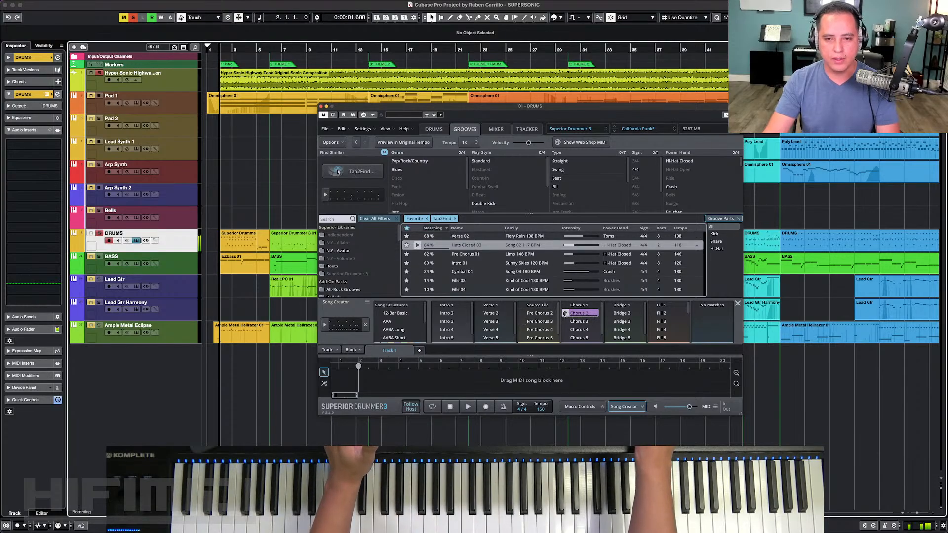
click(321, 106)
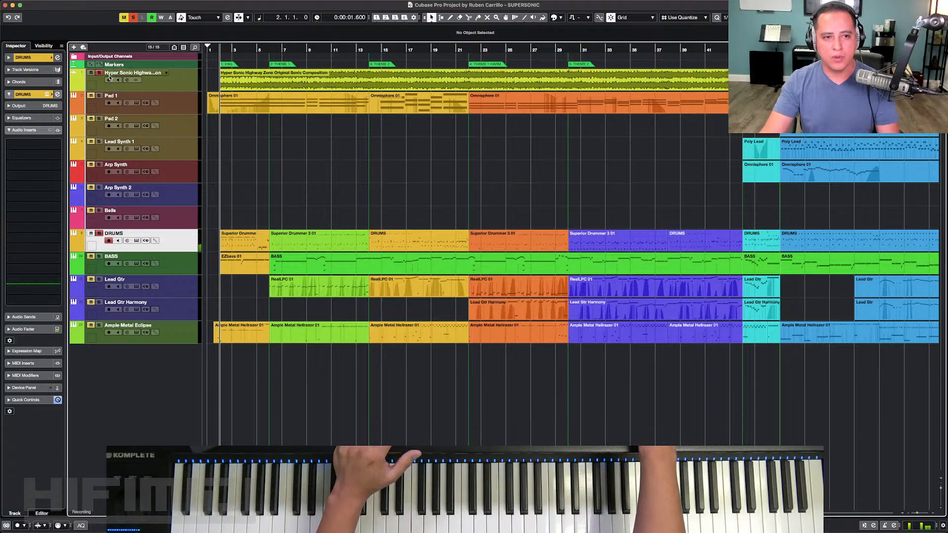
Step: Play the intro from bar 2 up to bar 5 and select the drum fill part at bar 5 on the DRUMS track
key(space)
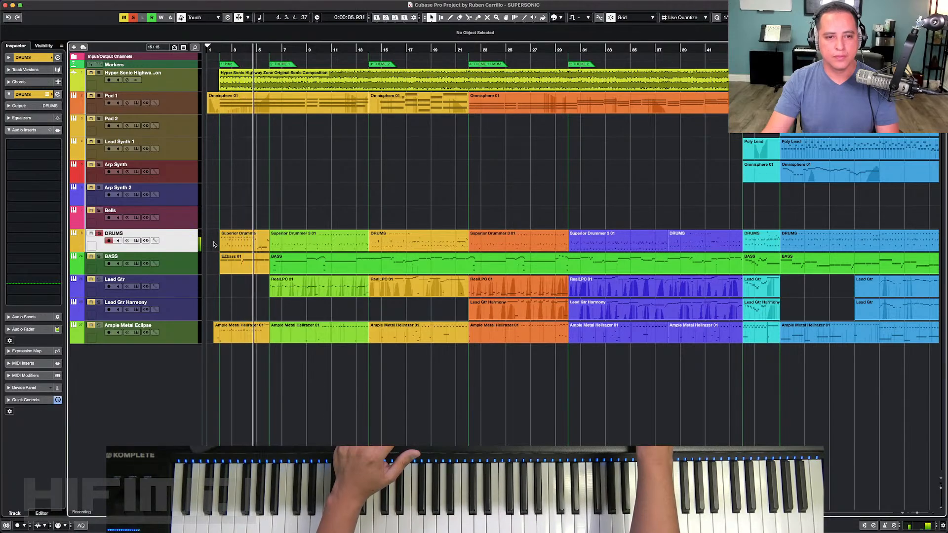
scroll(238, 243, up, 5)
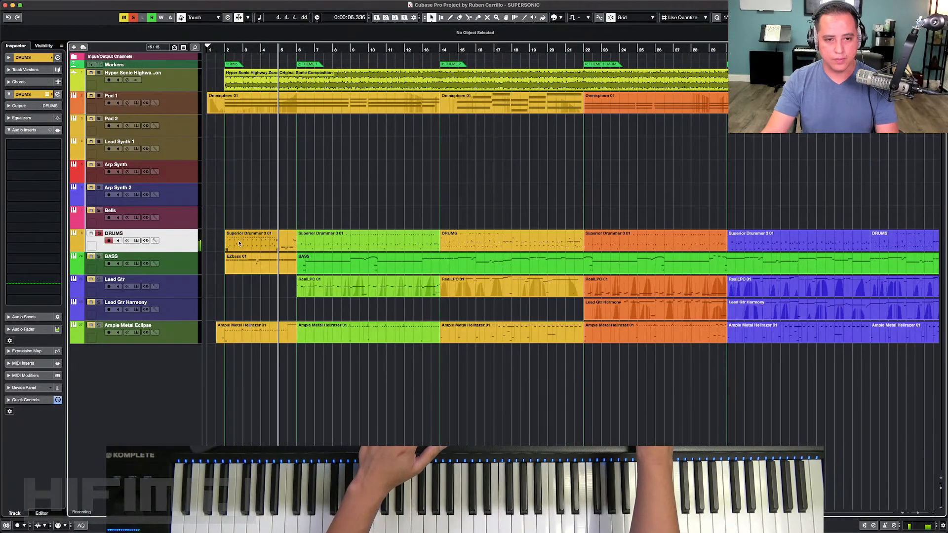
scroll(238, 243, up, 2)
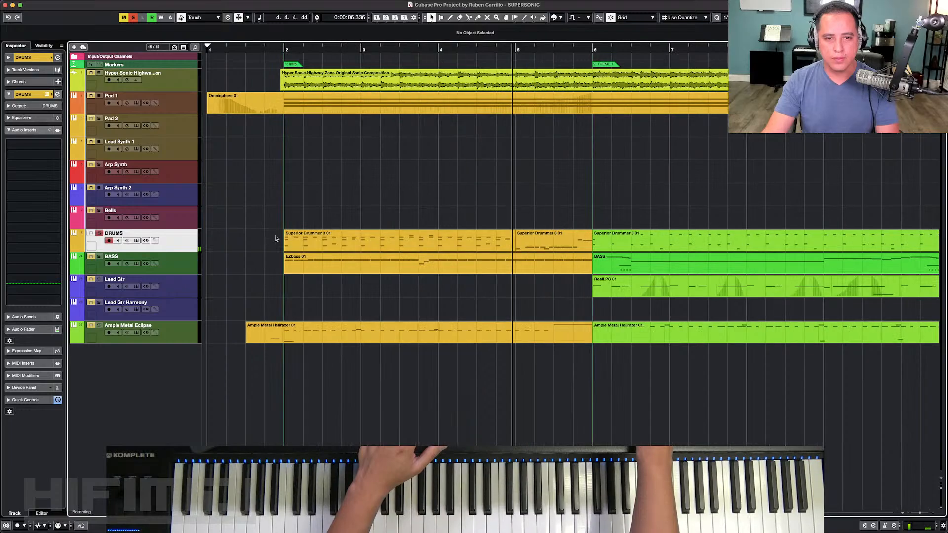
scroll(252, 240, down, 2)
click(446, 241)
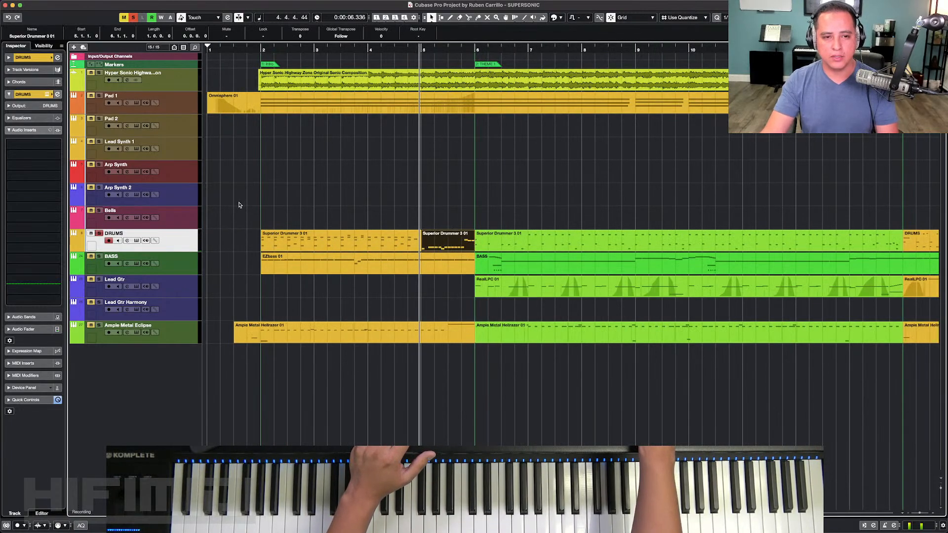
Step: Reopen Superior Drummer 3, load the Verse 02 groove into Song Creator, and audition its suggested fills through Fill 7
click(137, 241)
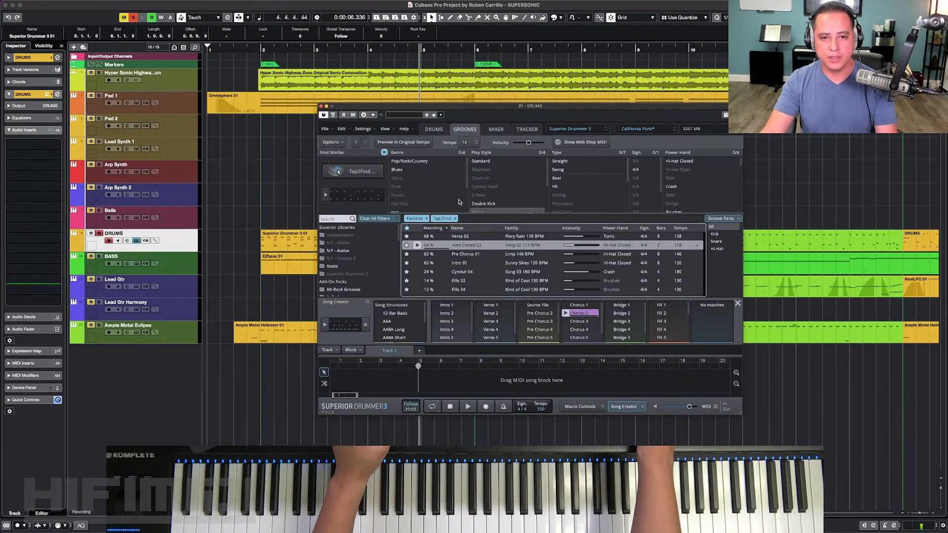
click(417, 236)
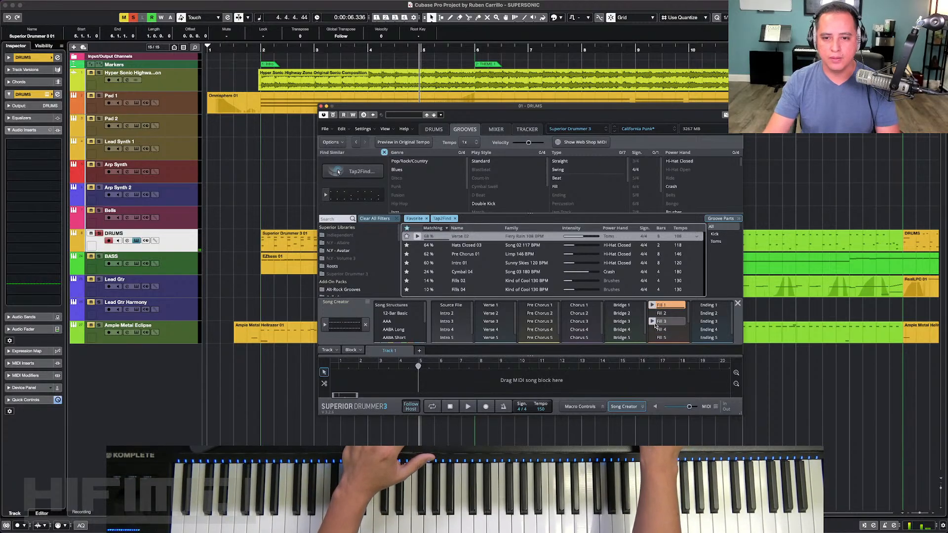
click(653, 321)
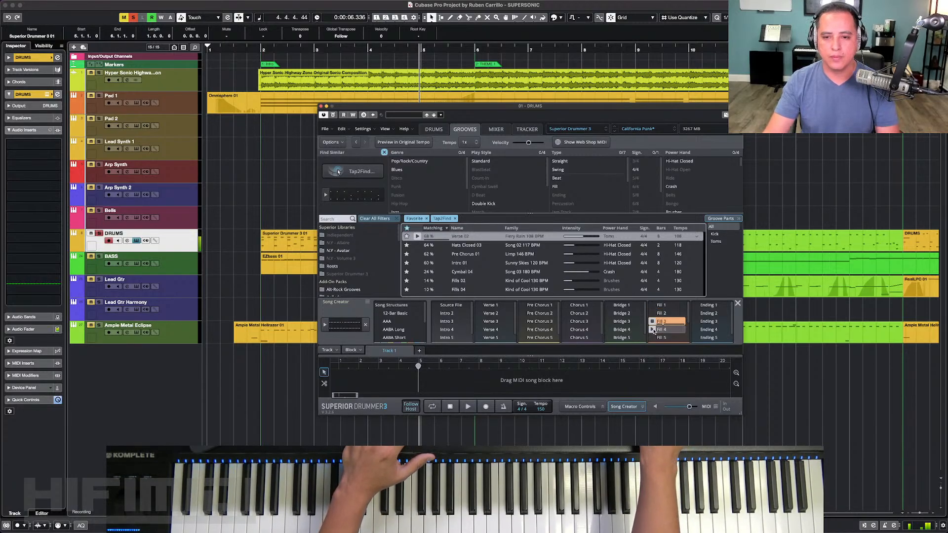
click(653, 330)
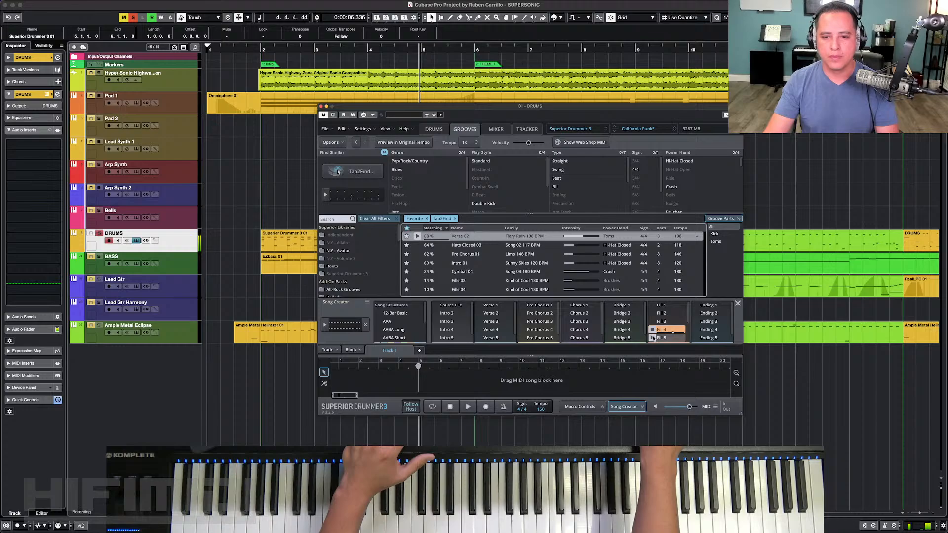
scroll(657, 337, down, 4)
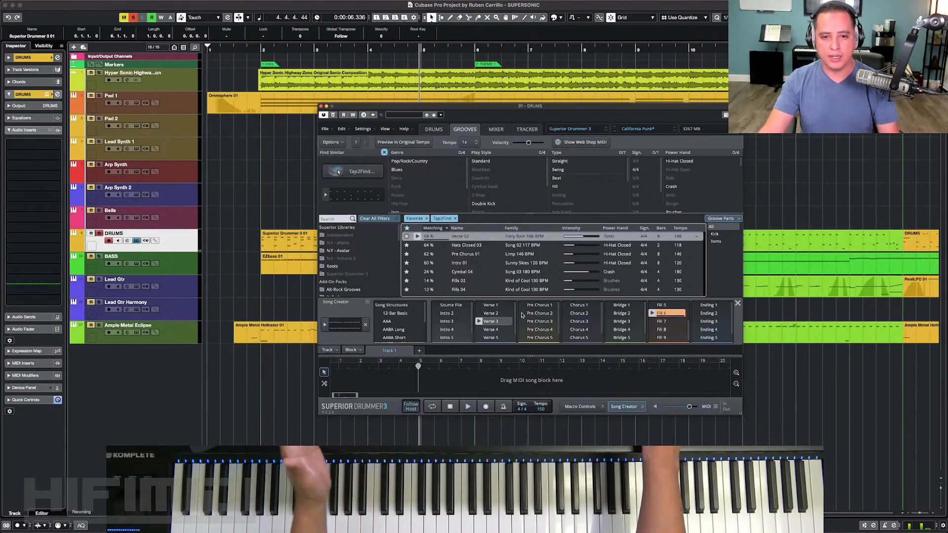
click(654, 322)
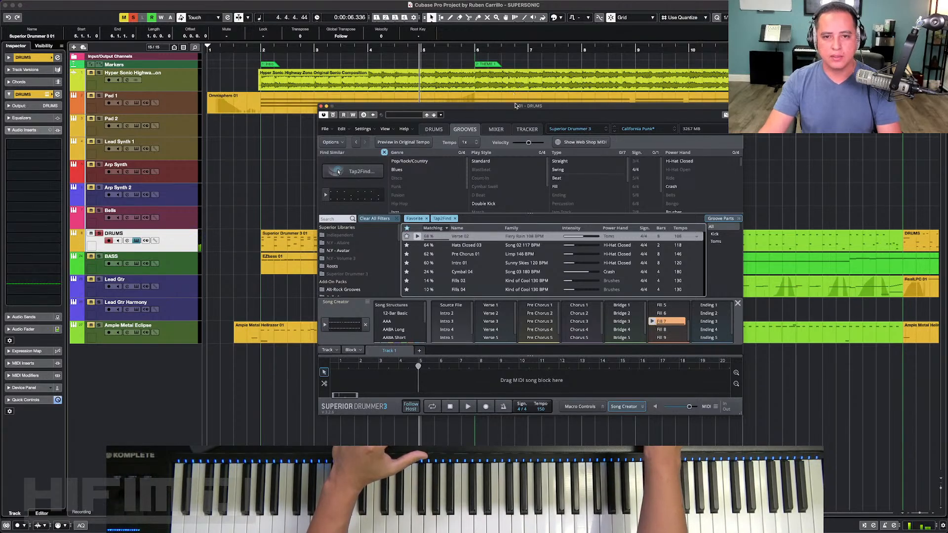
Step: Play the song's drum fill from bar 5 into the Theme 1 section, and close the Superior Drummer 3 window
drag(420, 106, 589, 106)
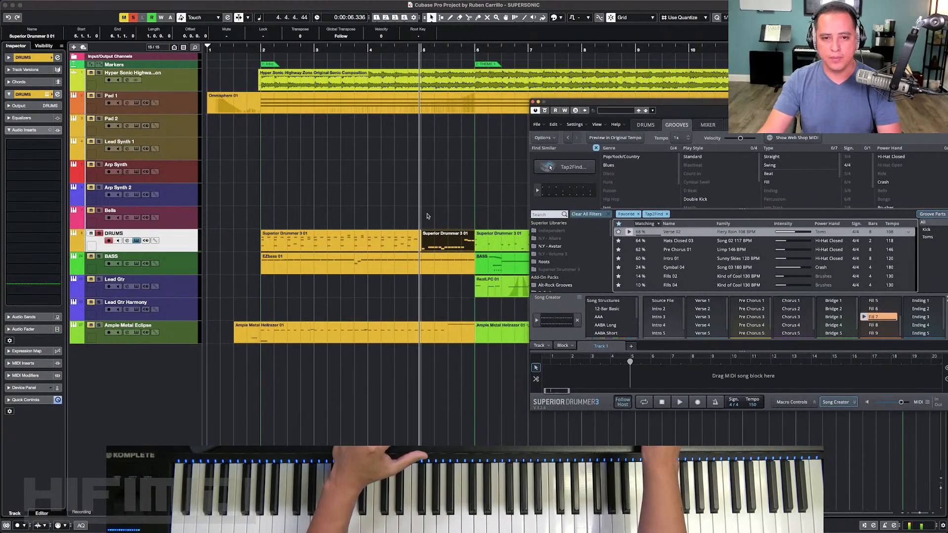
key(space)
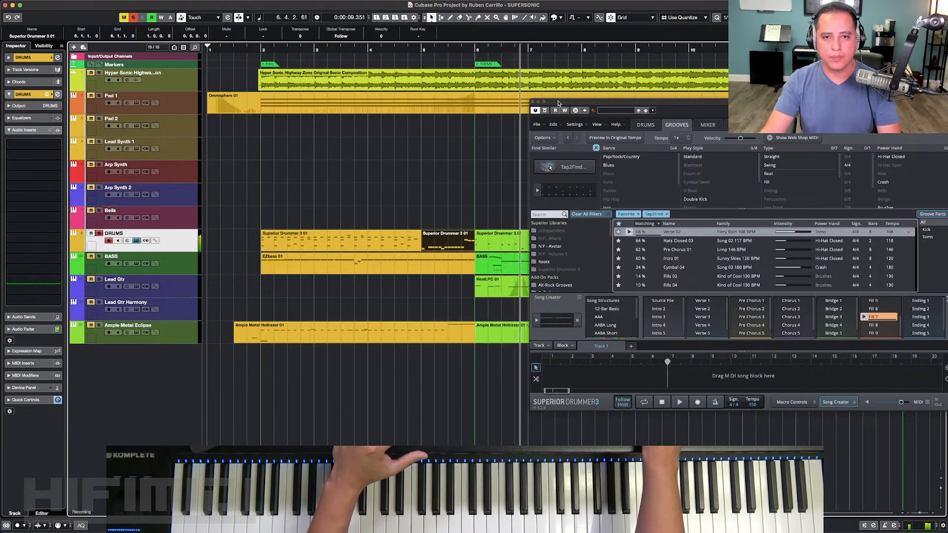
drag(558, 103, 433, 143)
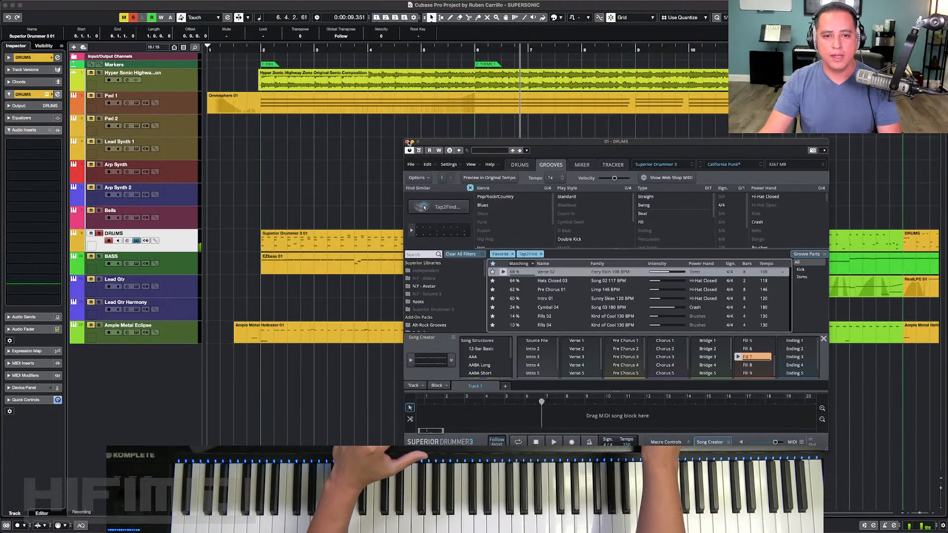
click(408, 142)
Step: Open the EZbass instrument on the BASS track and show its groove browser
click(181, 257)
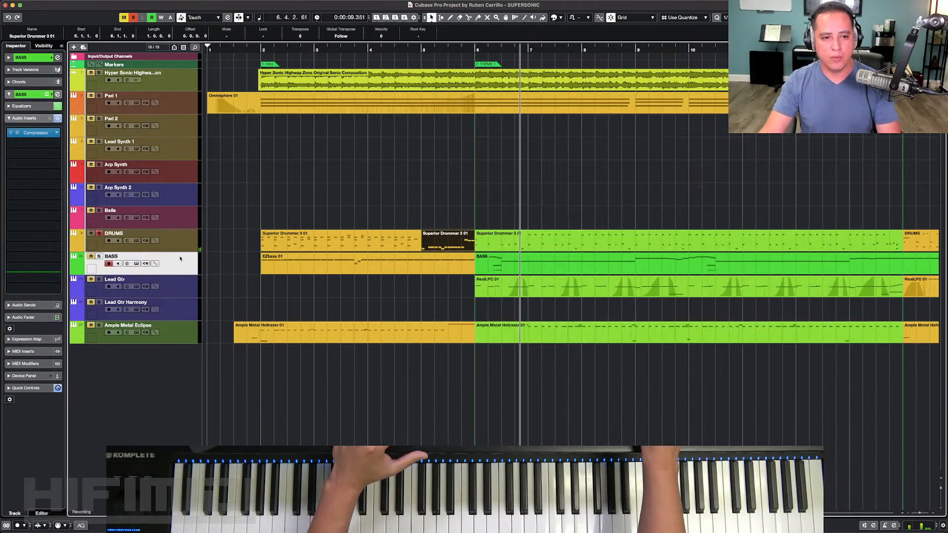
click(137, 264)
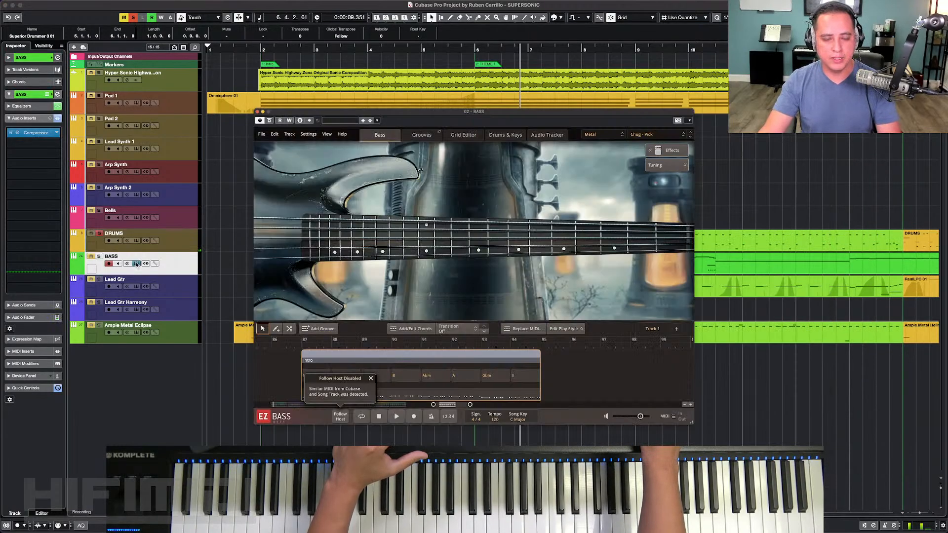
click(422, 136)
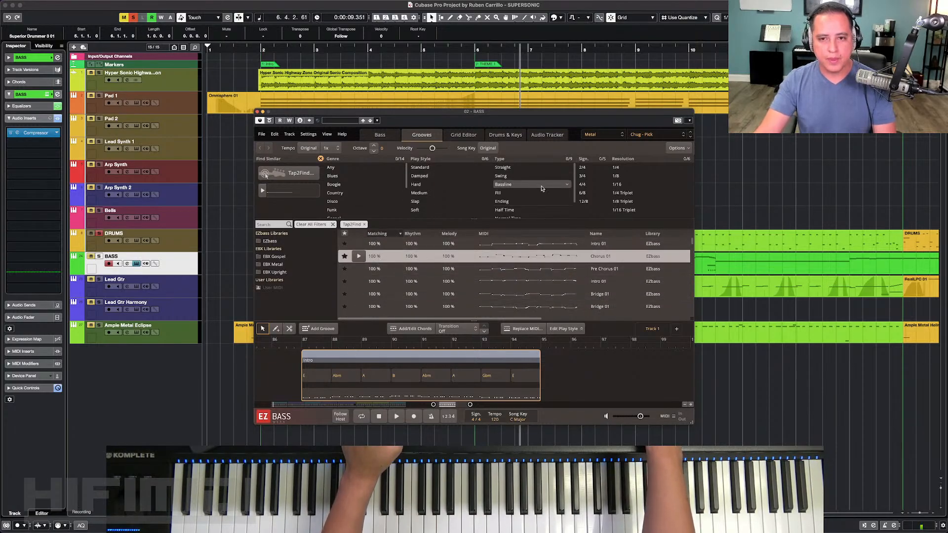
Step: Filter the bass grooves to 1/8 resolution and Straight type within the EBX Metal library's Midtempo Straight 4/4 folder
click(631, 177)
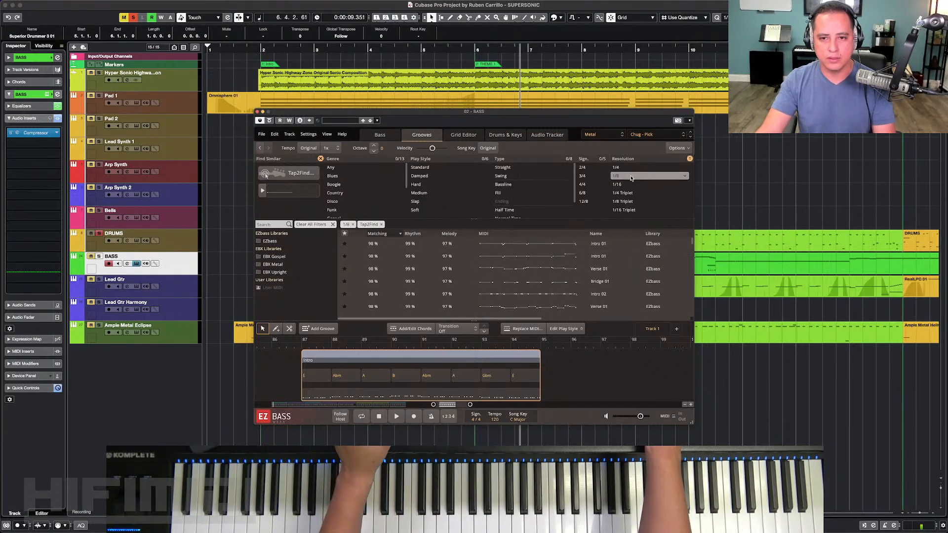
click(513, 168)
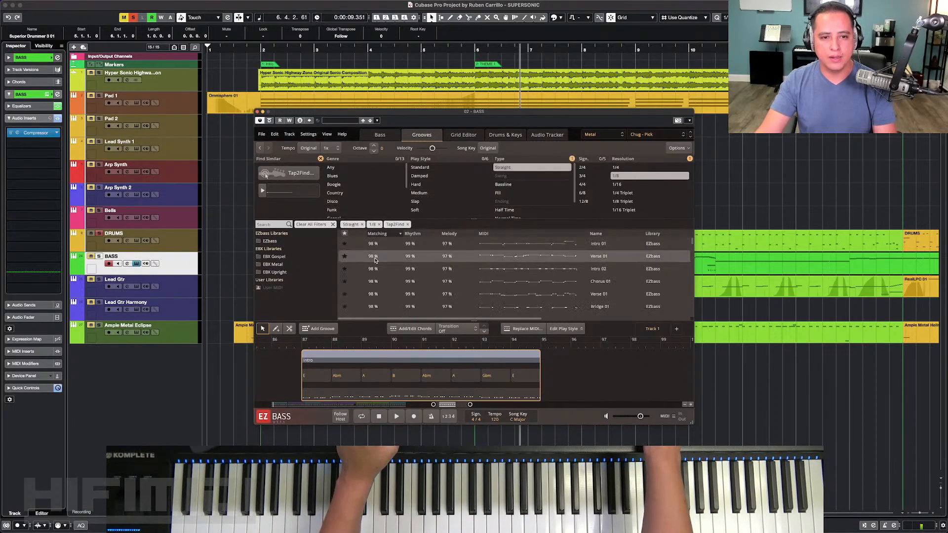
click(296, 265)
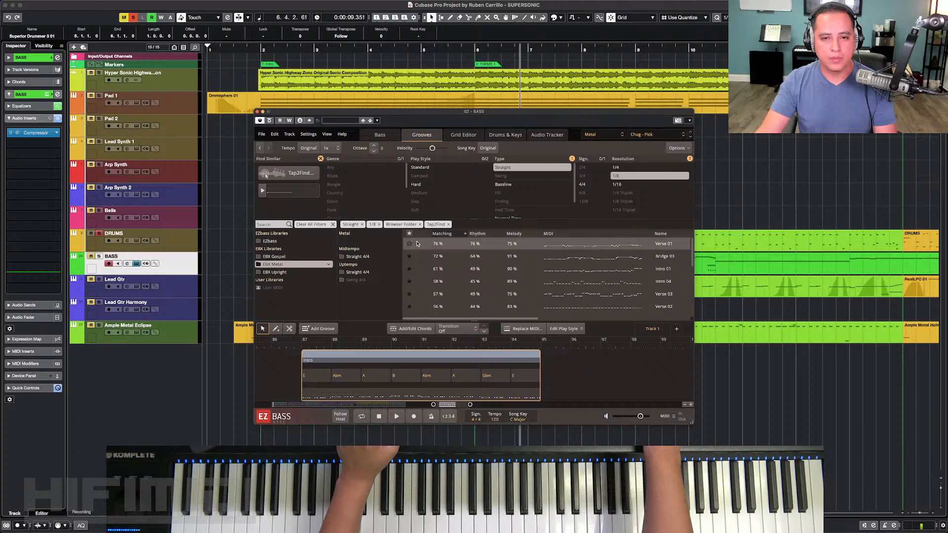
click(392, 257)
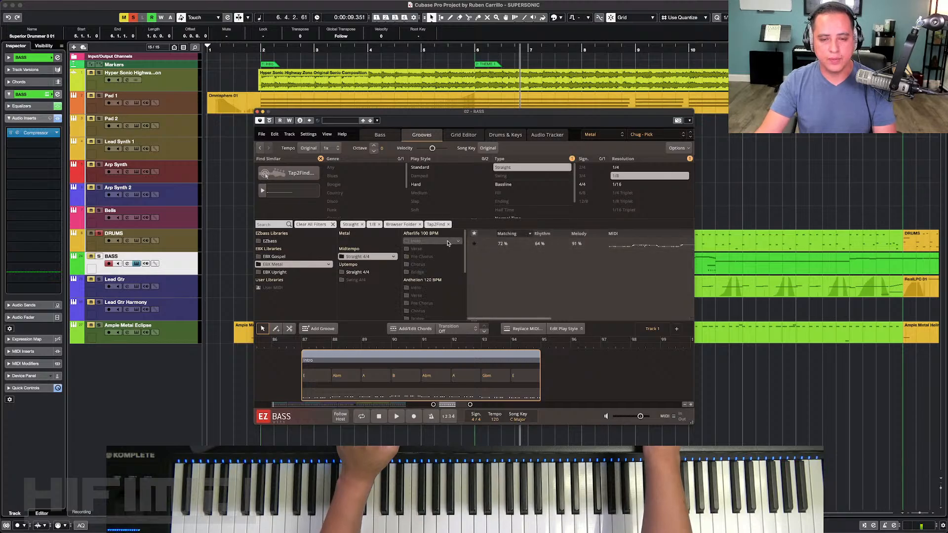
Step: Clear all bass groove filters, including Tap2Find, and filter the grooves by 1/8 resolution and Straight type
click(333, 225)
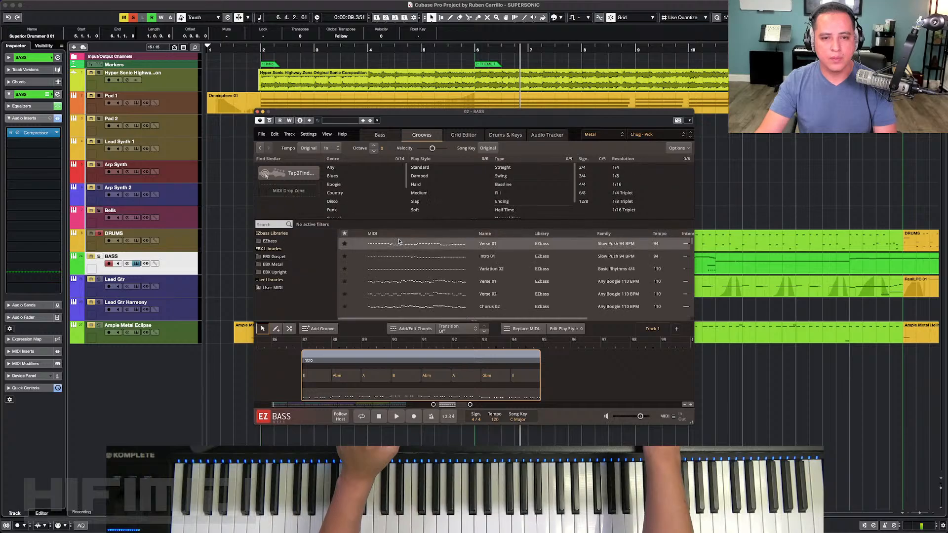
click(631, 176)
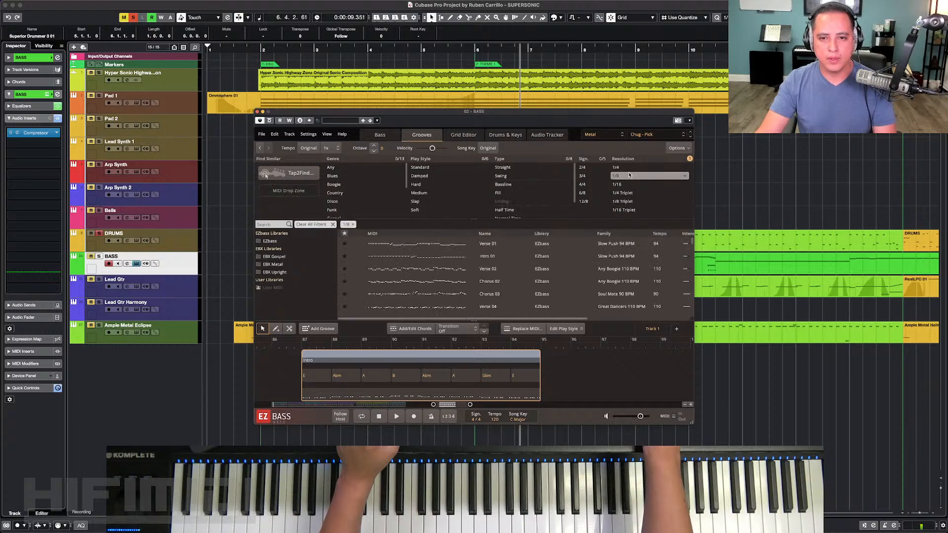
click(502, 167)
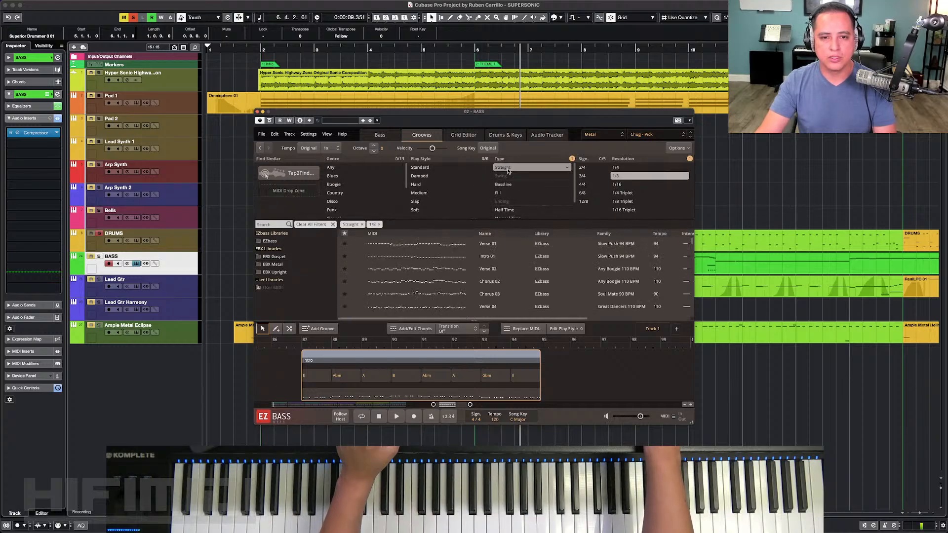
Step: Solo the BASS track and audition the Verse 01 groove from the Slow Push family
click(358, 245)
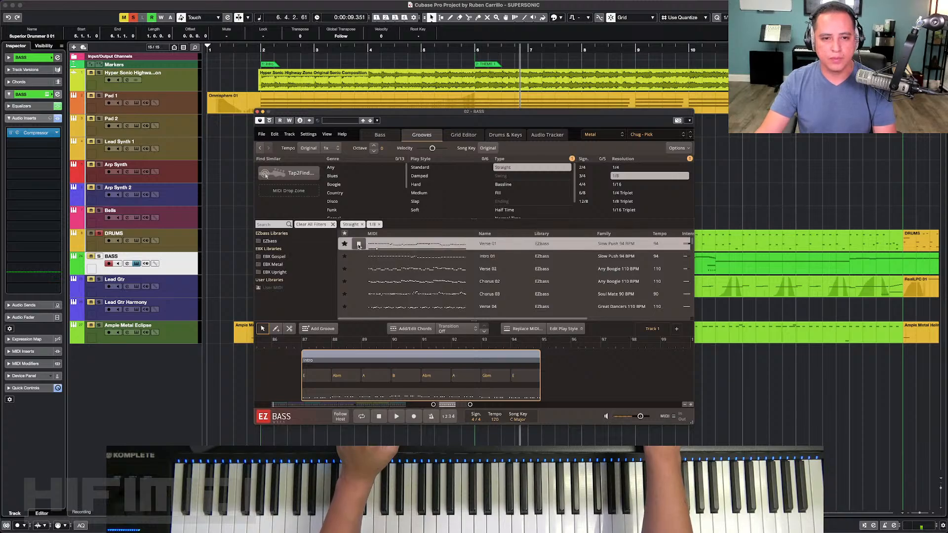
click(132, 260)
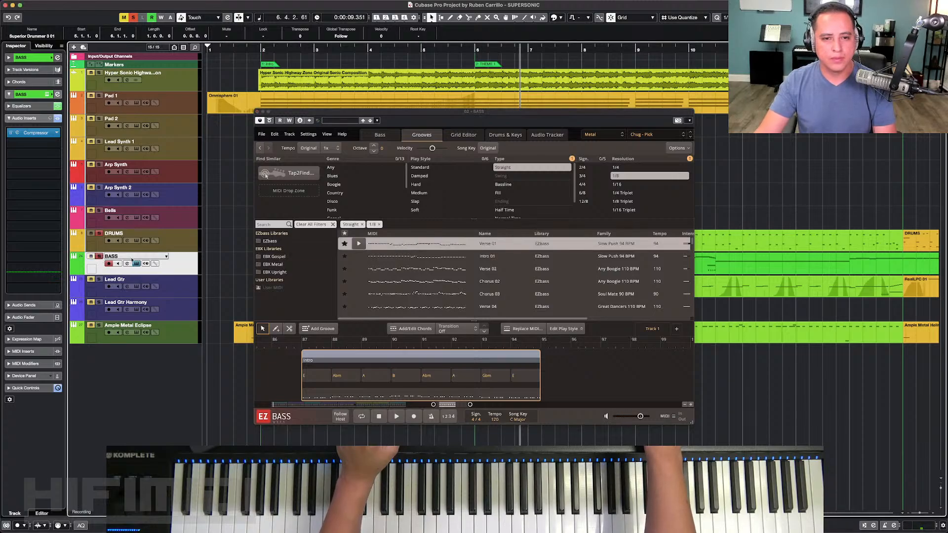
click(359, 244)
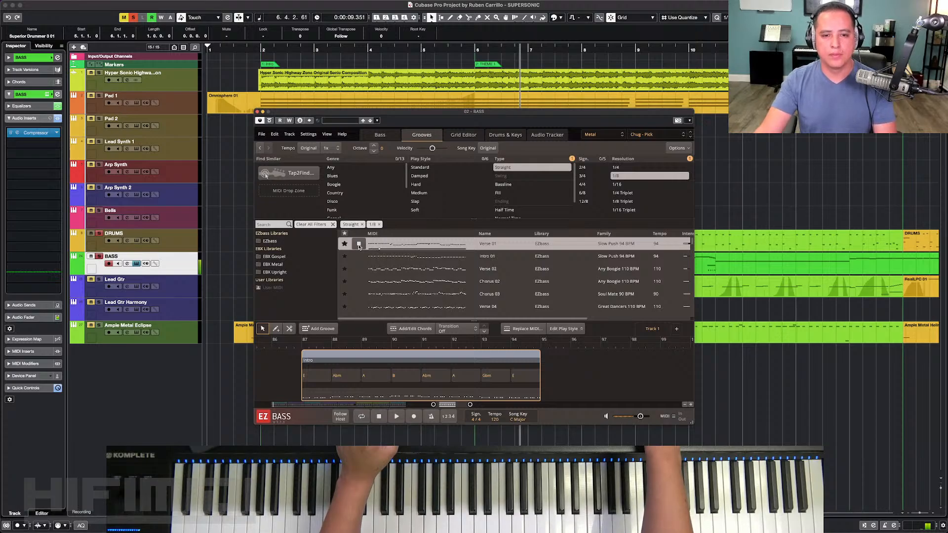
click(359, 244)
Step: Enable Follow Host in EZbass and audition the Verse 01 groove with the song's playhead placed just ahead of bar 2
click(340, 416)
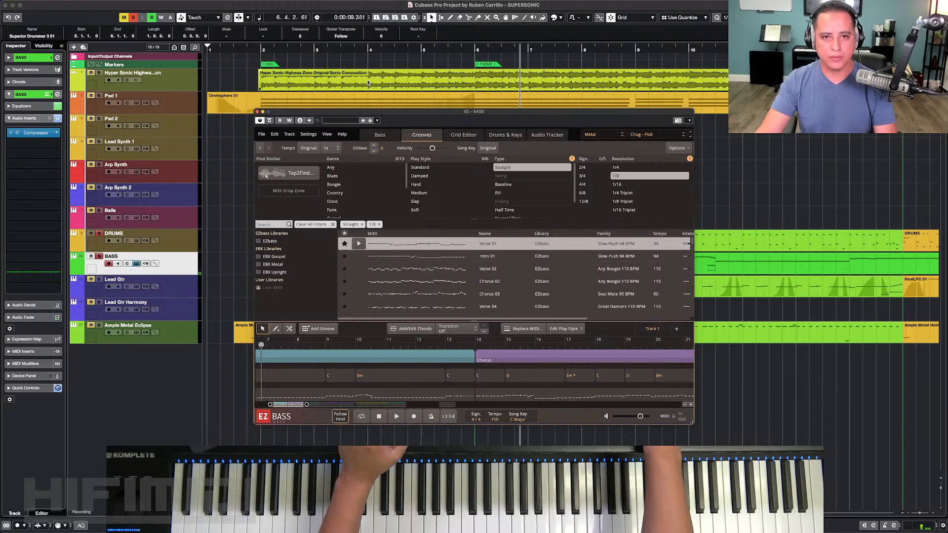
click(245, 48)
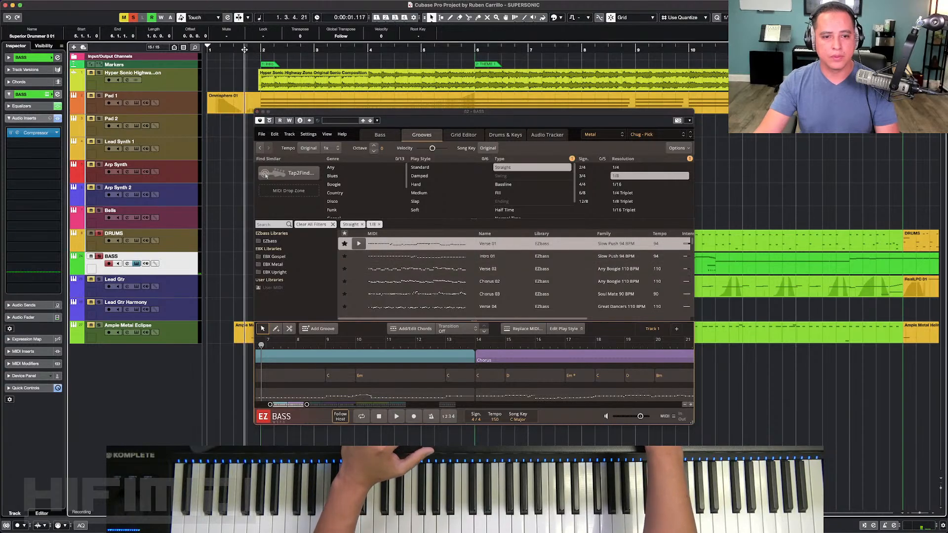
click(357, 244)
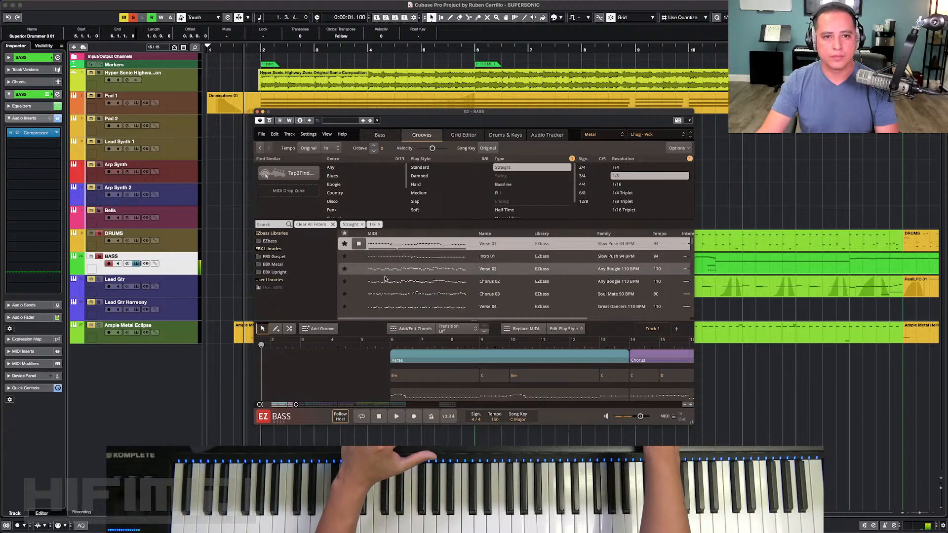
drag(407, 115, 535, 112)
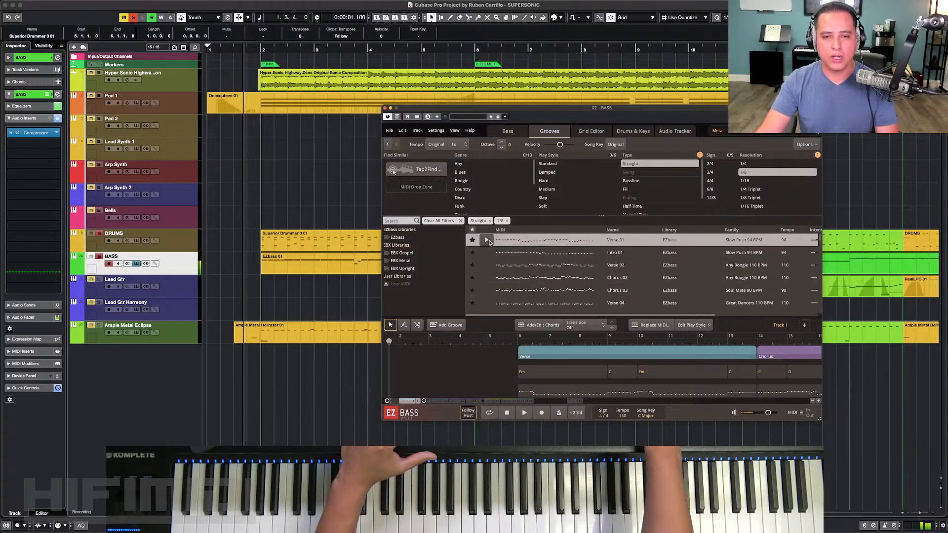
scroll(487, 355, right, 10)
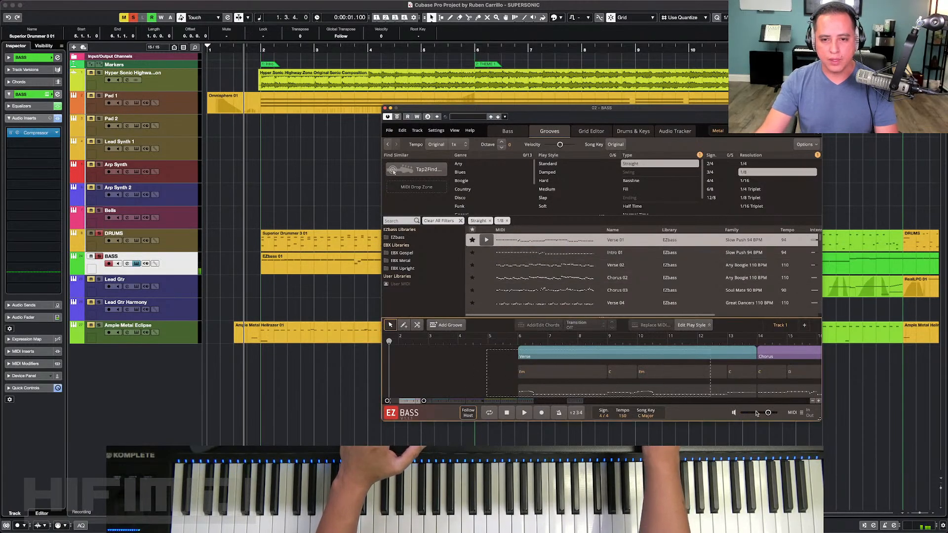
Step: Clear the existing grooves from the EZbass song track and place the Slow Push Verse 01 groove at bar 2
drag(913, 415, 907, 414)
key(Delete)
scroll(691, 375, left, 10)
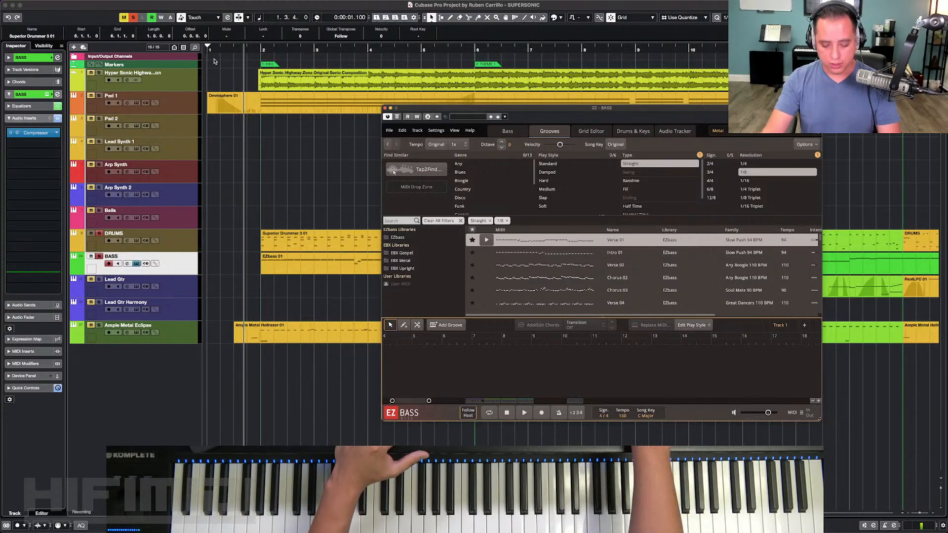
key(shift+n)
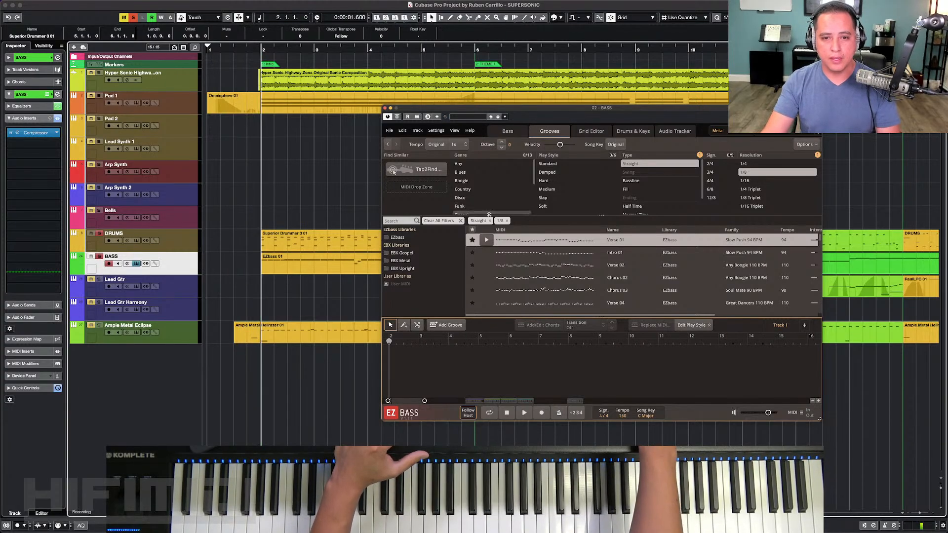
scroll(444, 332, left, 1)
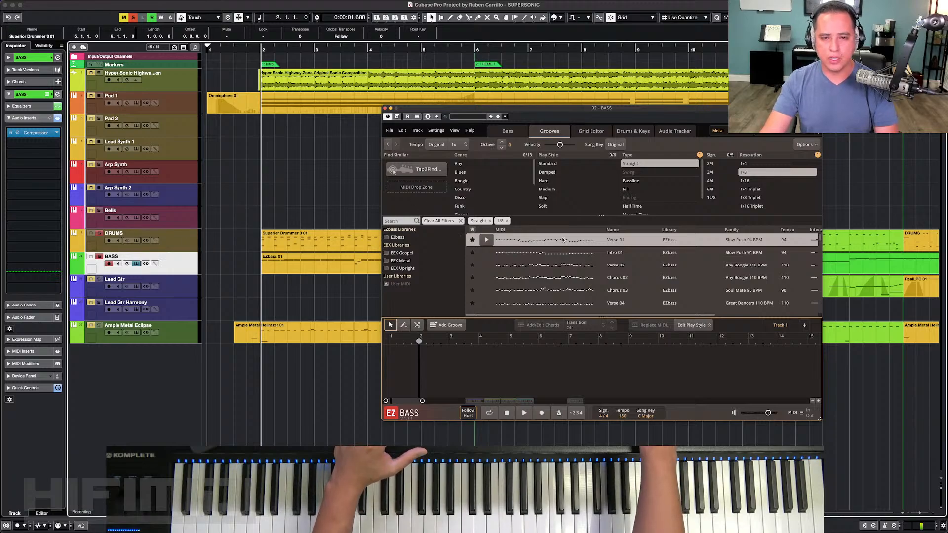
drag(545, 244, 421, 360)
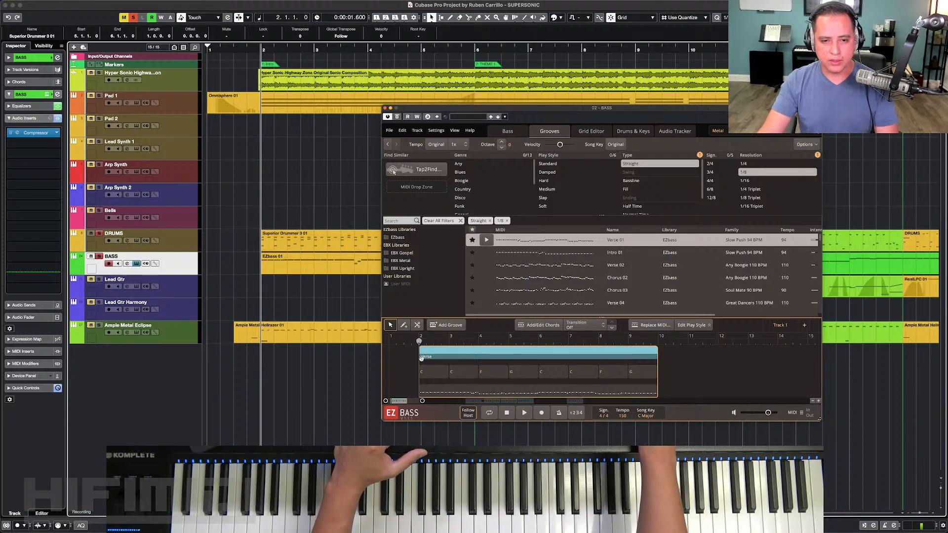
Step: Change the first four chords of the Verse groove to Em, Em, Em and C, playing the groove briefly to check the start
double_click(430, 375)
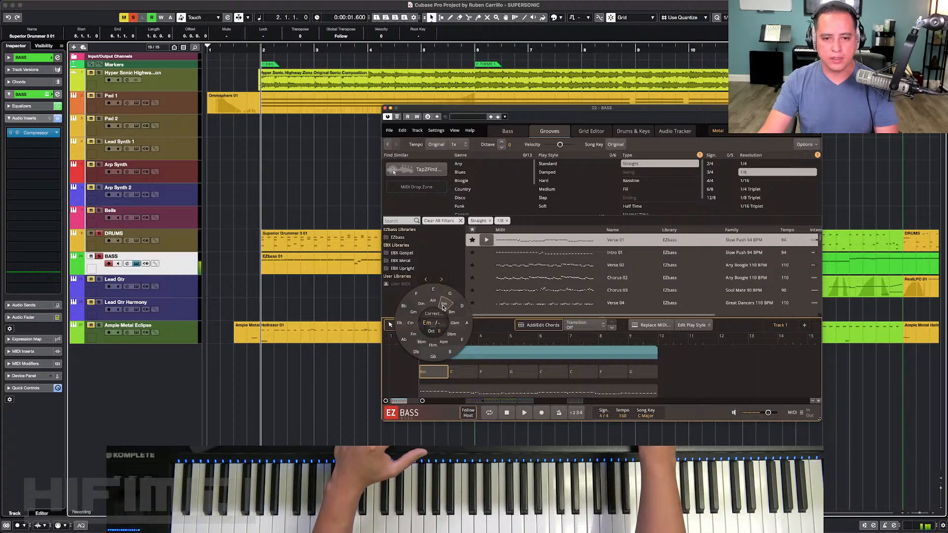
click(398, 376)
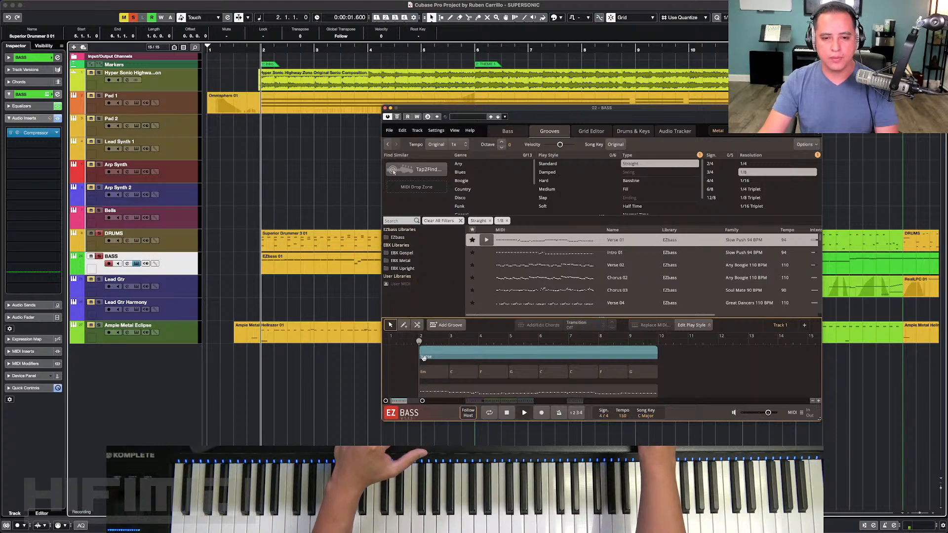
key(space)
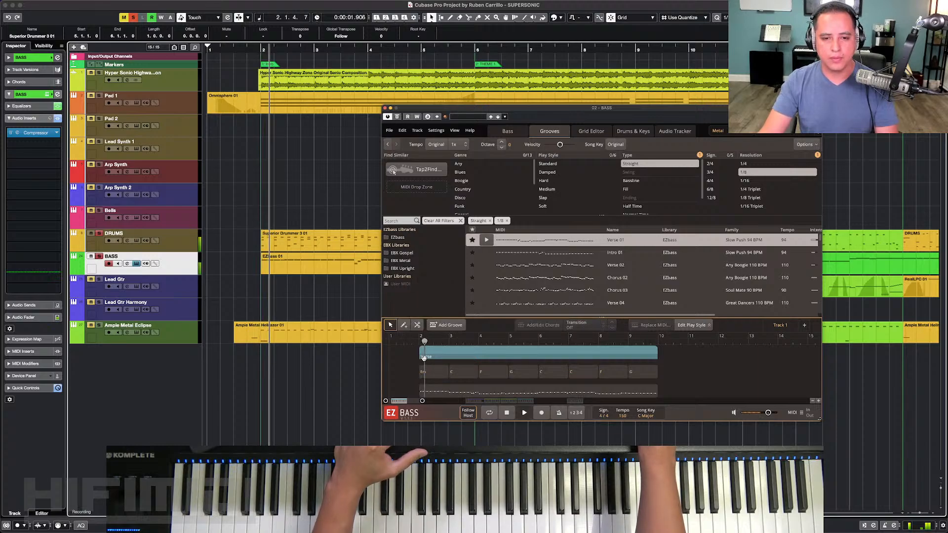
click(457, 375)
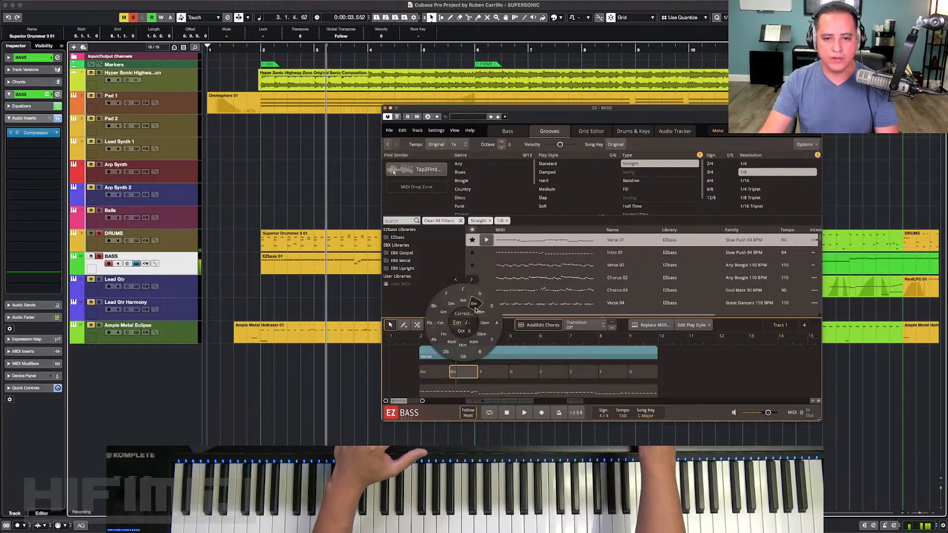
click(486, 373)
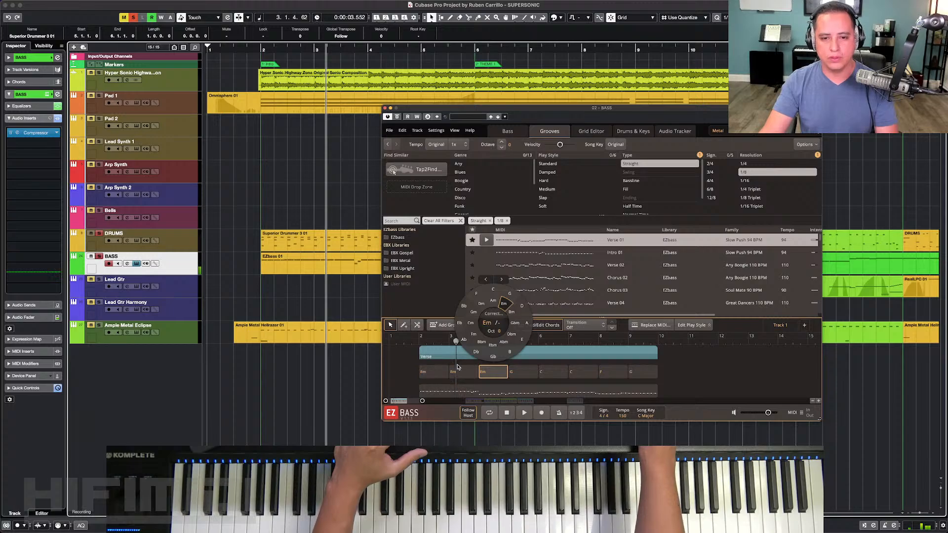
click(521, 374)
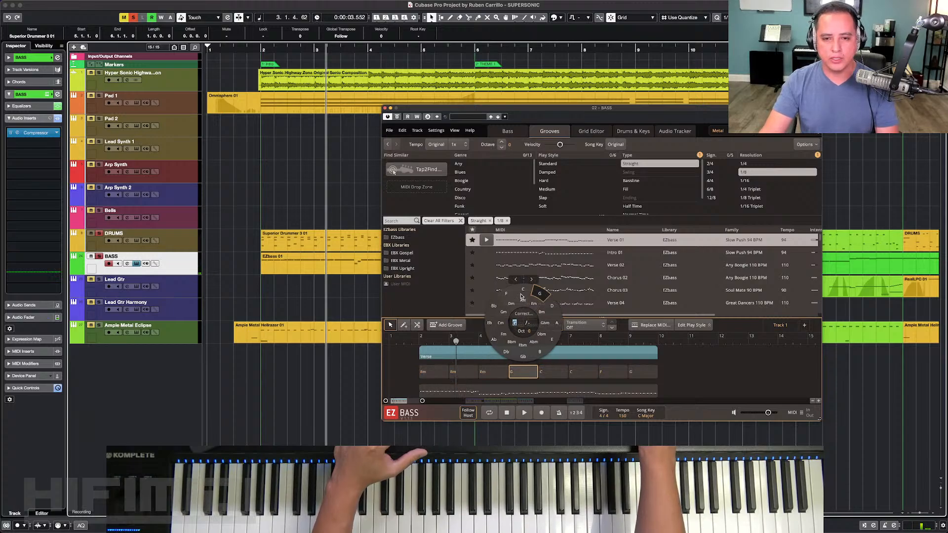
Step: Change the last four chords of the Verse groove to Em, Em, Em and C
click(553, 375)
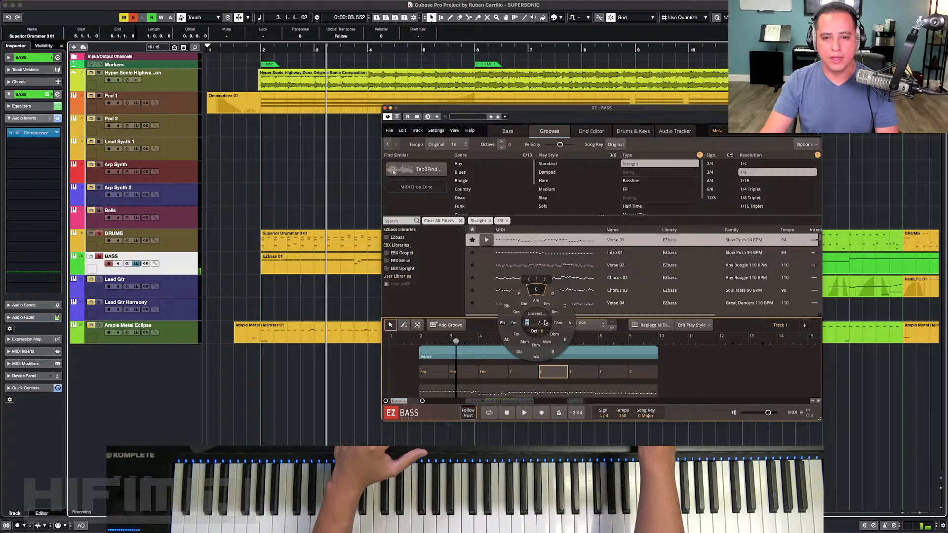
click(579, 373)
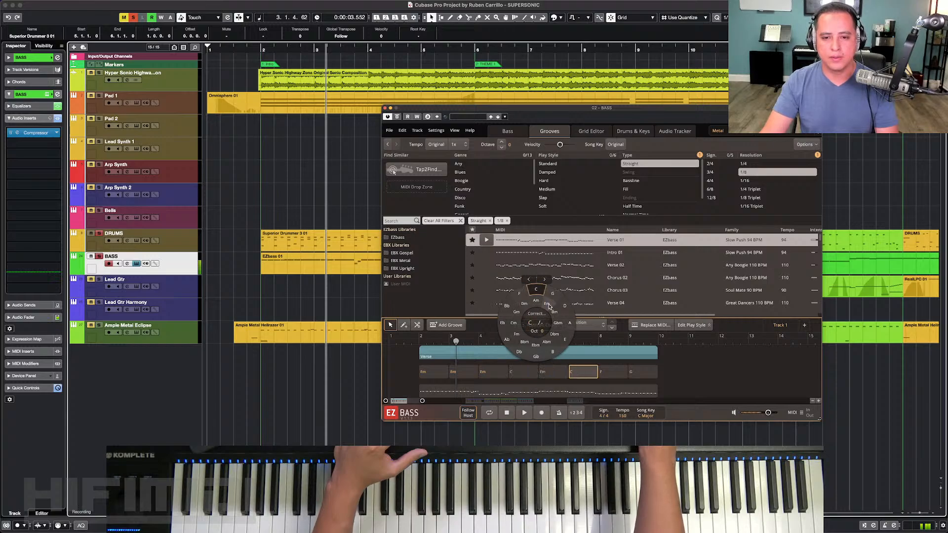
click(605, 376)
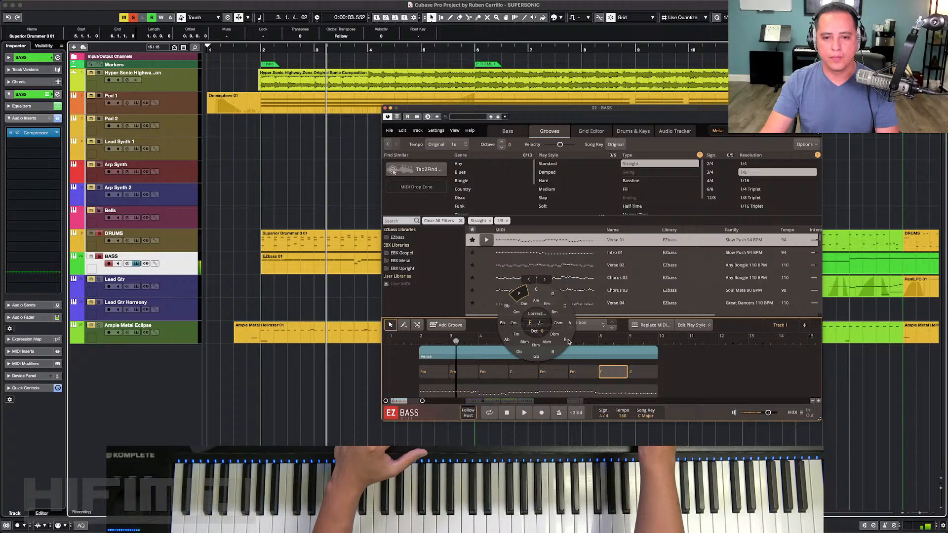
click(547, 306)
click(650, 372)
click(653, 369)
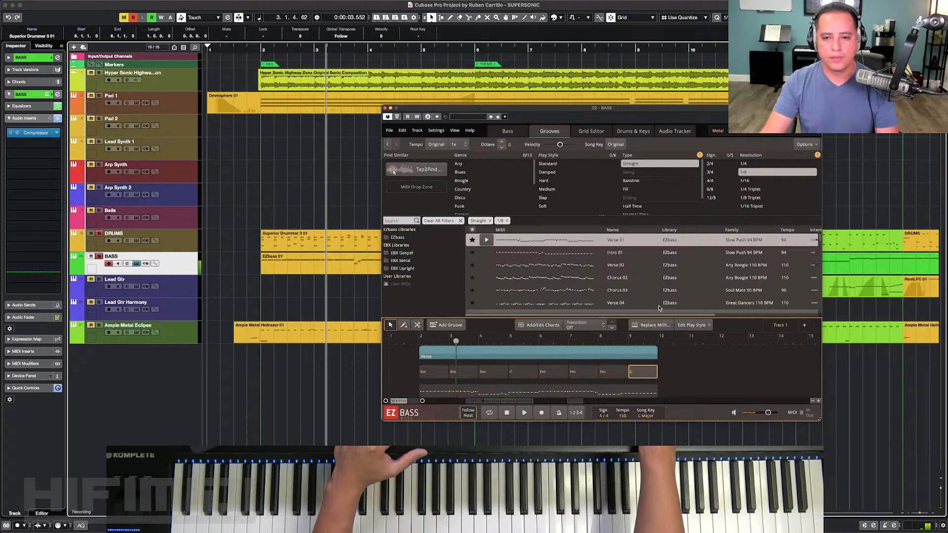
click(648, 374)
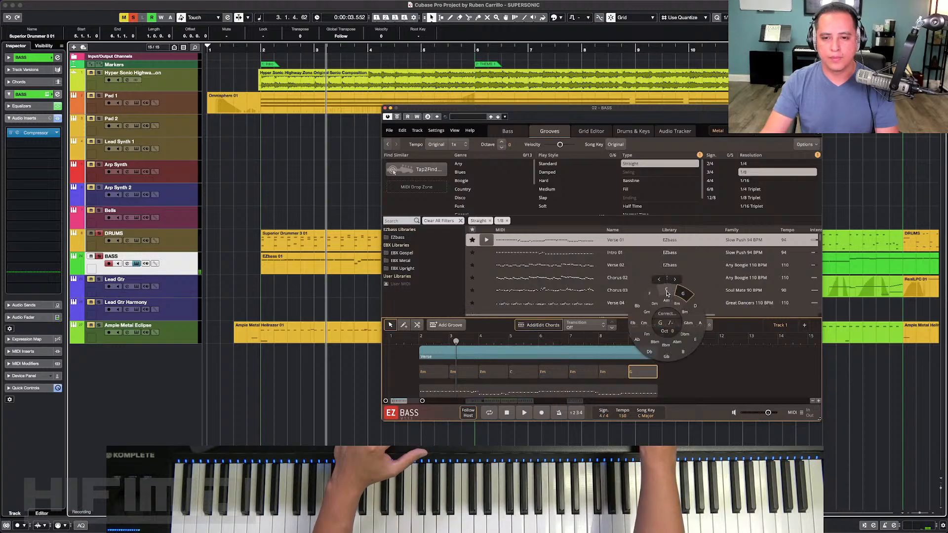
click(670, 377)
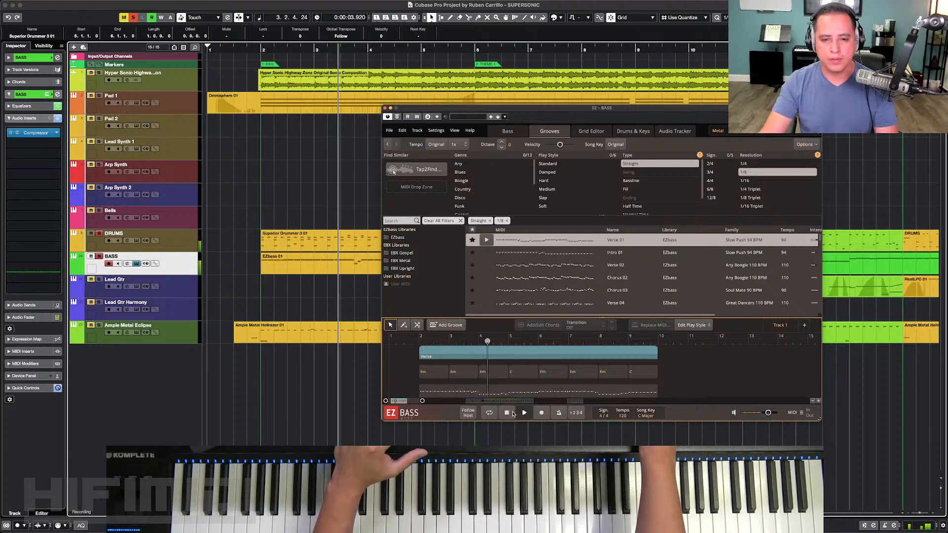
Step: Delete the EZbass 01 part spanning bars 2 to 6 from the BASS track
click(285, 273)
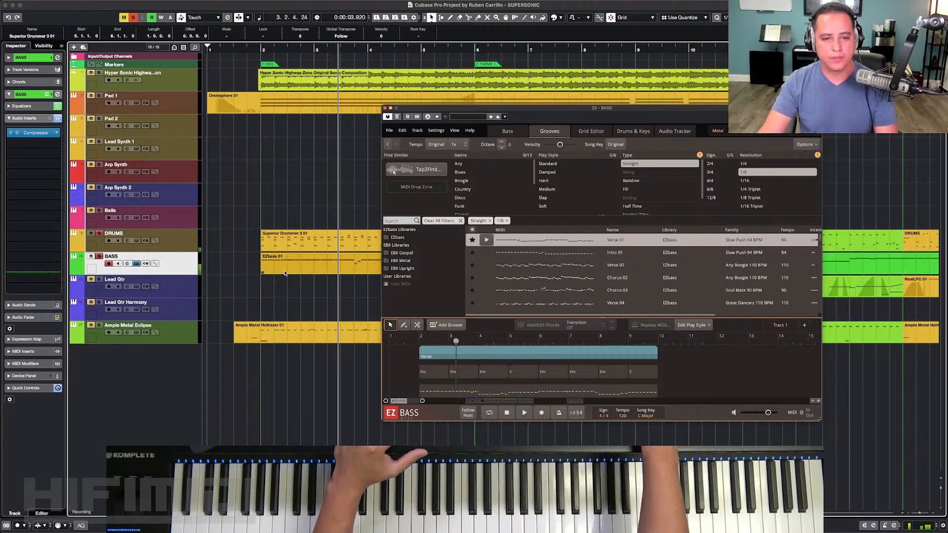
click(296, 261)
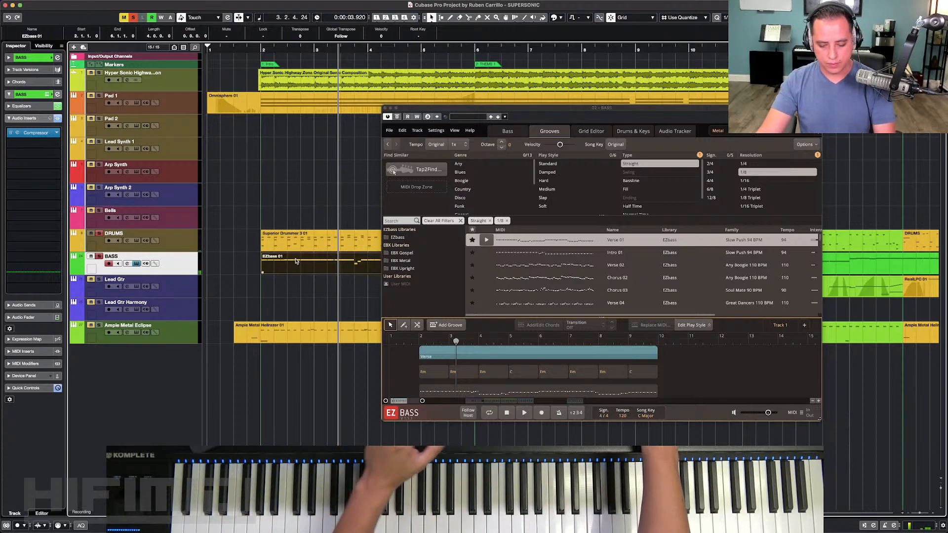
key(ctrl+z)
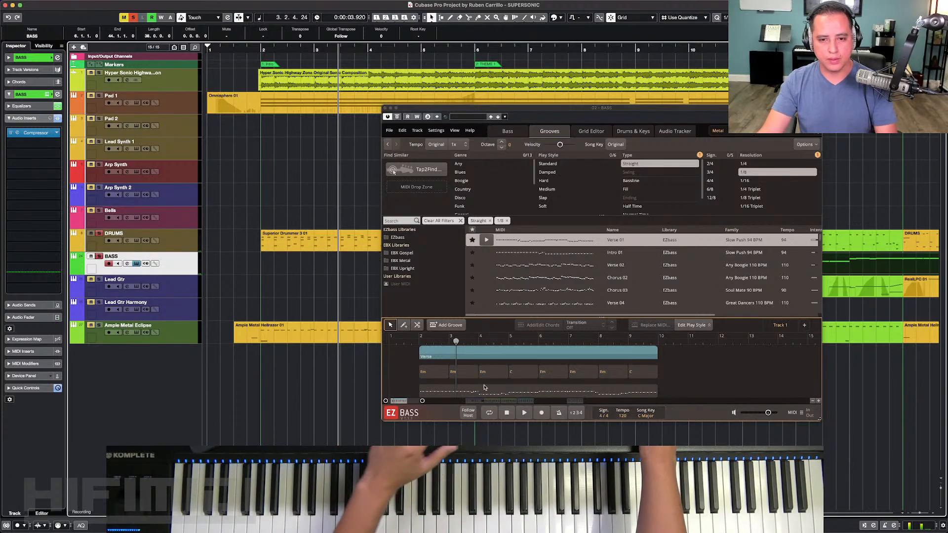
Step: Turn Follow Host back on in EZbass and play the edited Verse groove with the song from just before bar 2
click(466, 416)
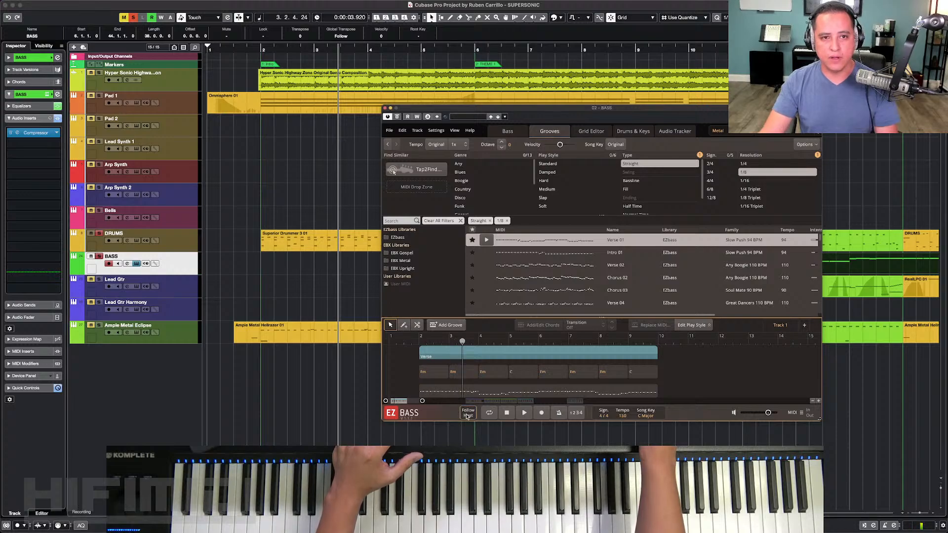
click(348, 183)
key(space)
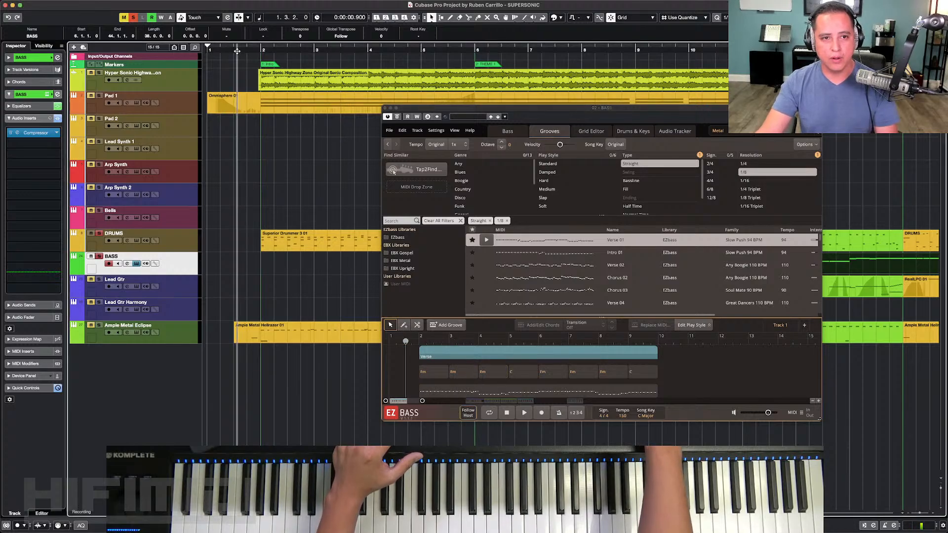
click(509, 412)
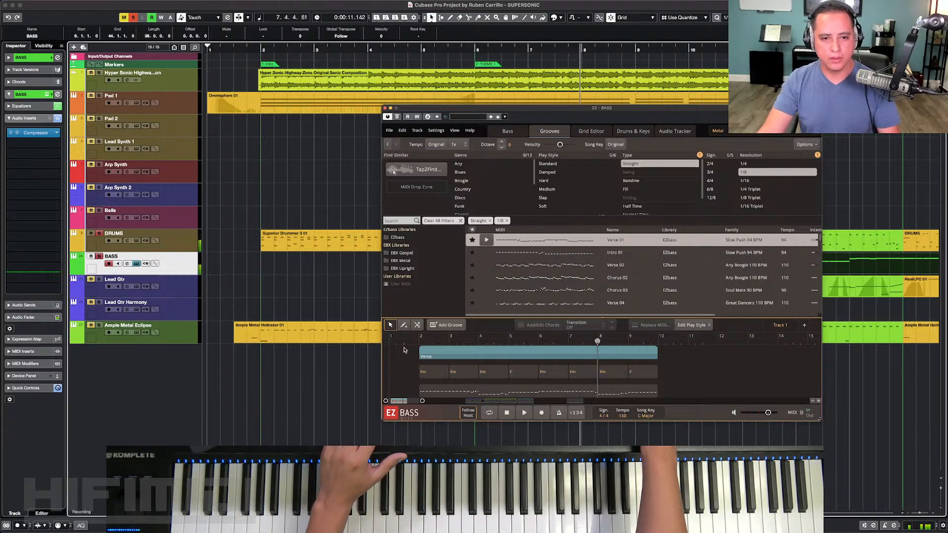
Step: Delete the Verse groove in EZbass, then undo the deletion, the chord changes and the groove placement
click(430, 350)
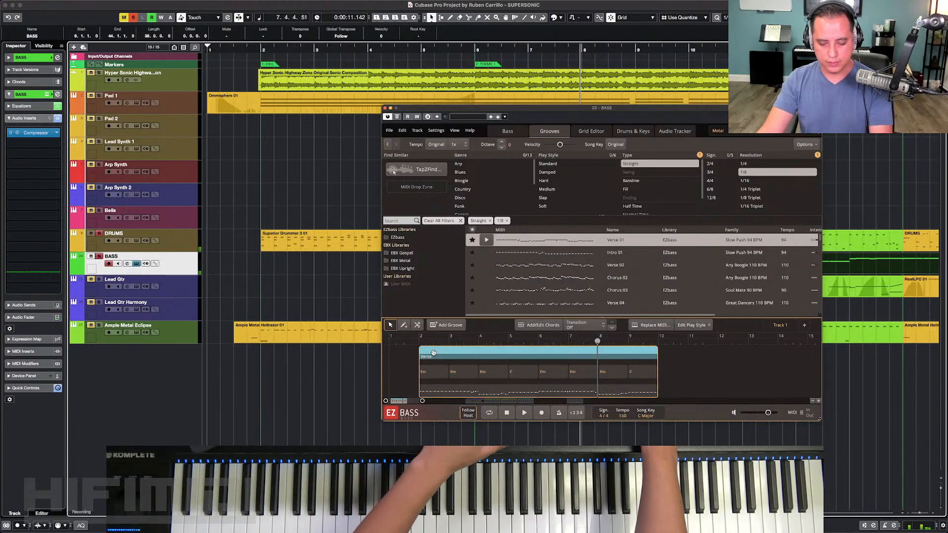
key(Delete)
key(super+z)
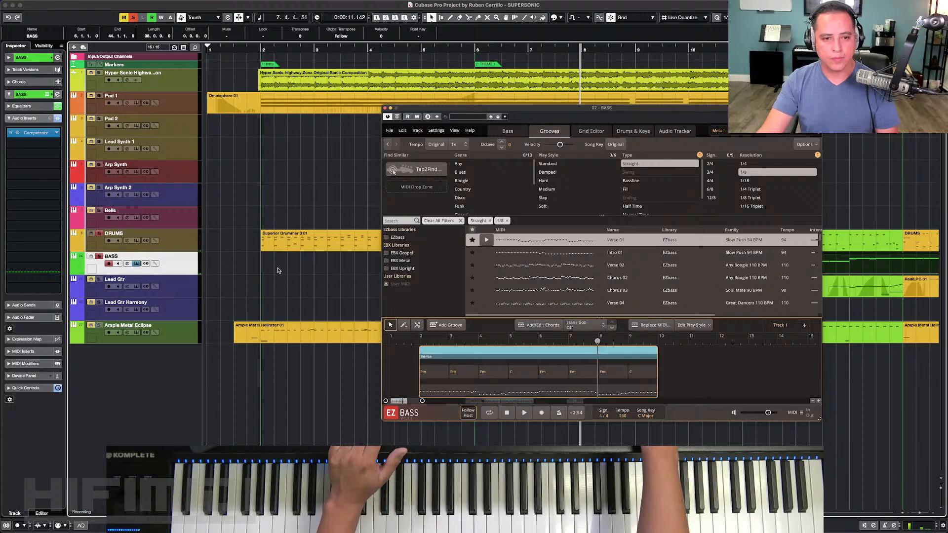
key(super+z)
key(super+z)
key(super+z)
key(super+z)
key(super+z)
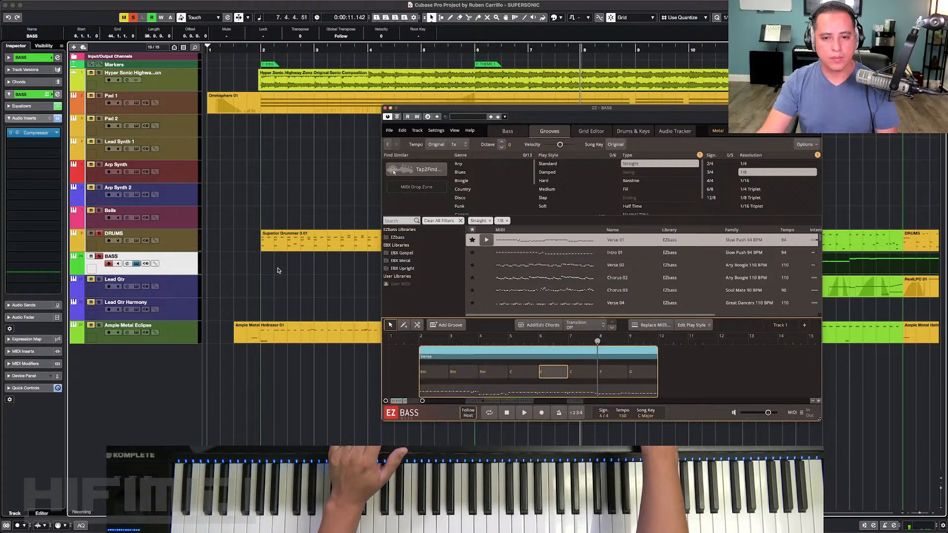
key(super+z)
key(super+z)
key(super+z)
key(super+z)
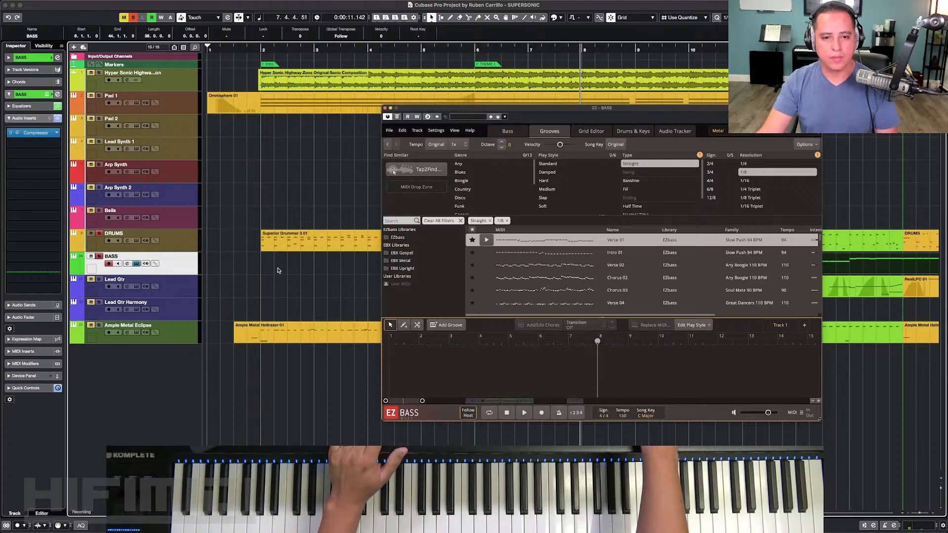
Step: Close and reopen EZbass for the BASS track, and put the EZbass 01 part back at bars 2 to 6
click(386, 108)
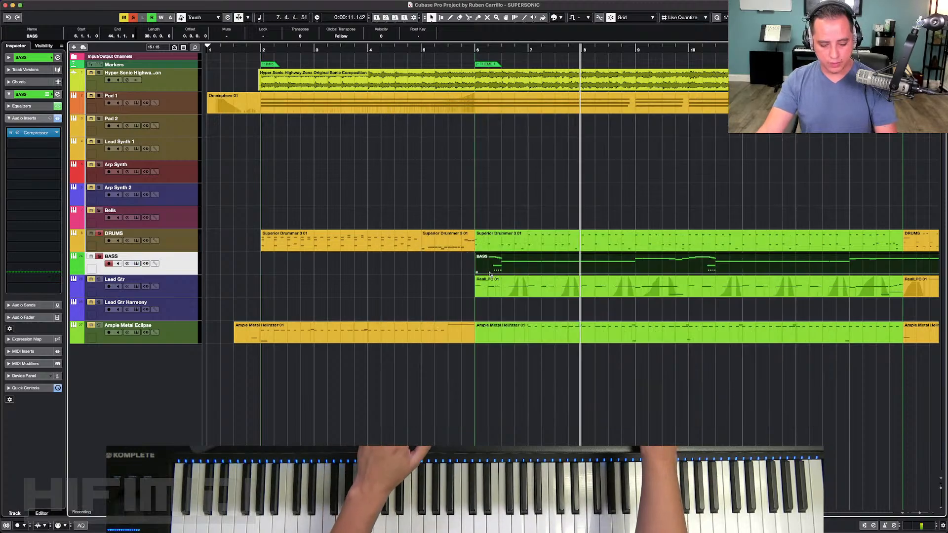
key(g)
key(g)
key(g)
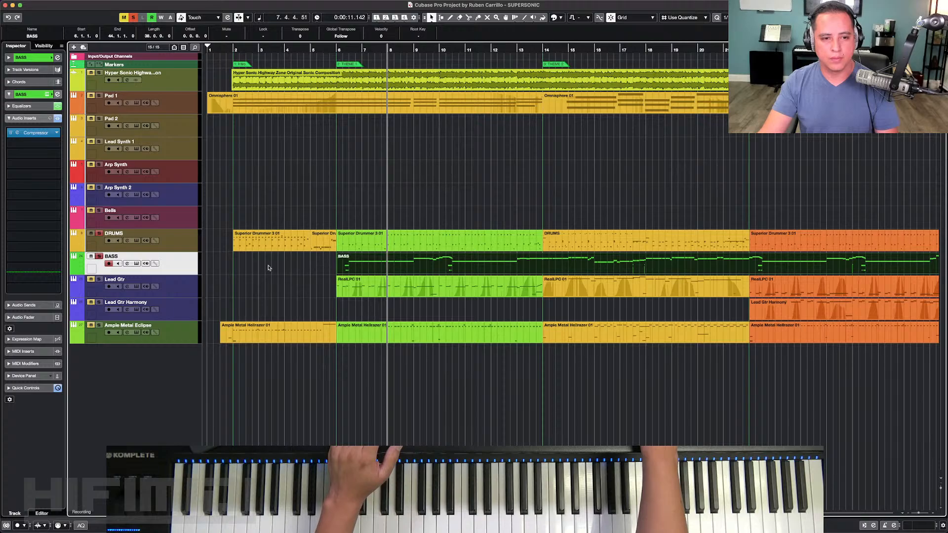
click(136, 263)
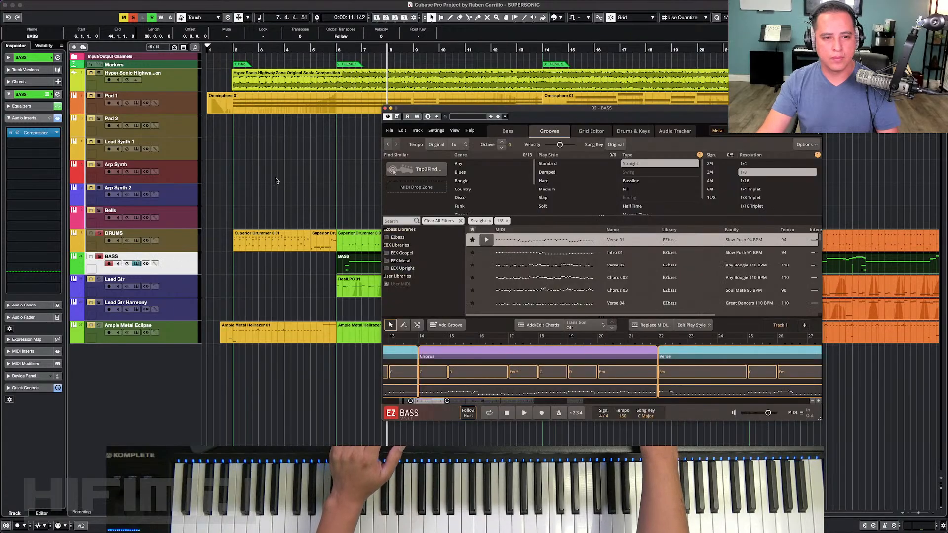
click(220, 50)
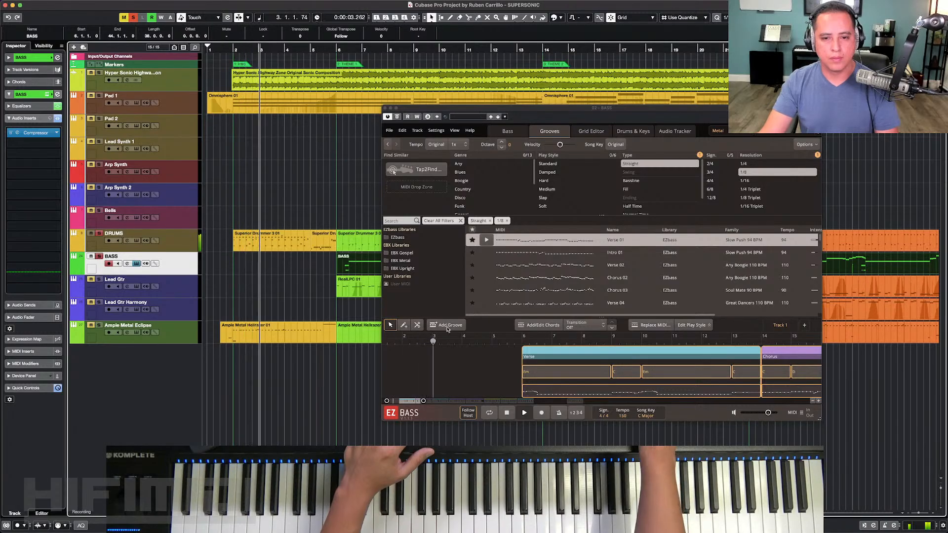
drag(528, 356, 247, 263)
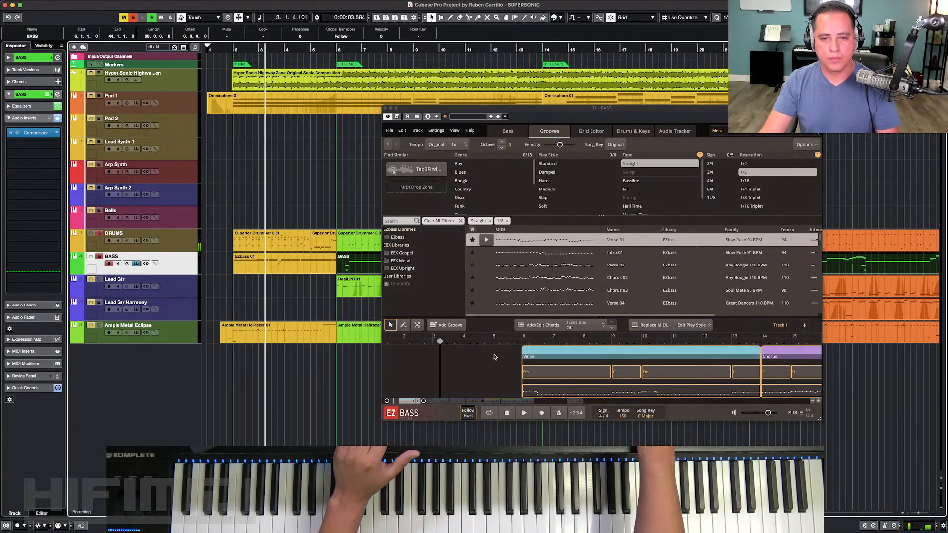
Step: Close EZbass and play the intro from just before bar 2 into Theme 1 to hear the bass and drums together
key(space)
key(space)
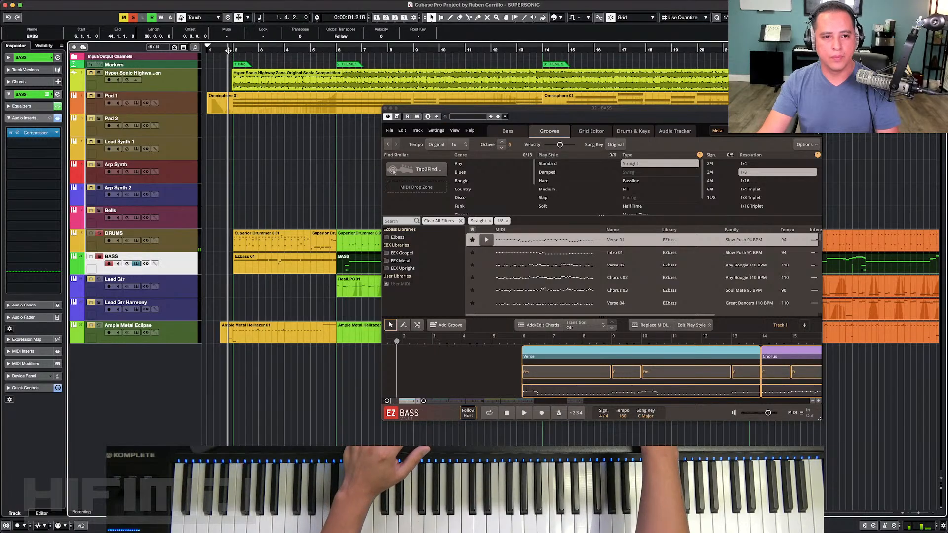
click(385, 108)
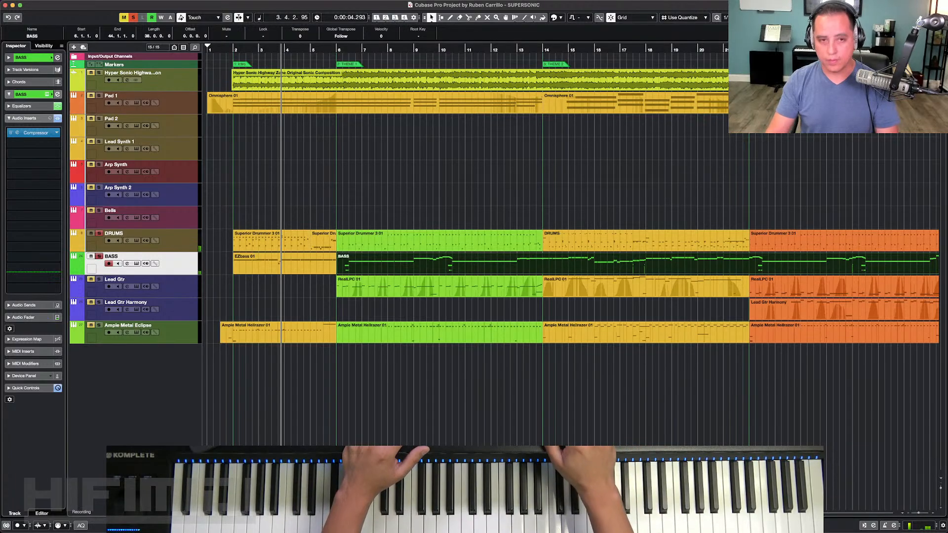
key(space)
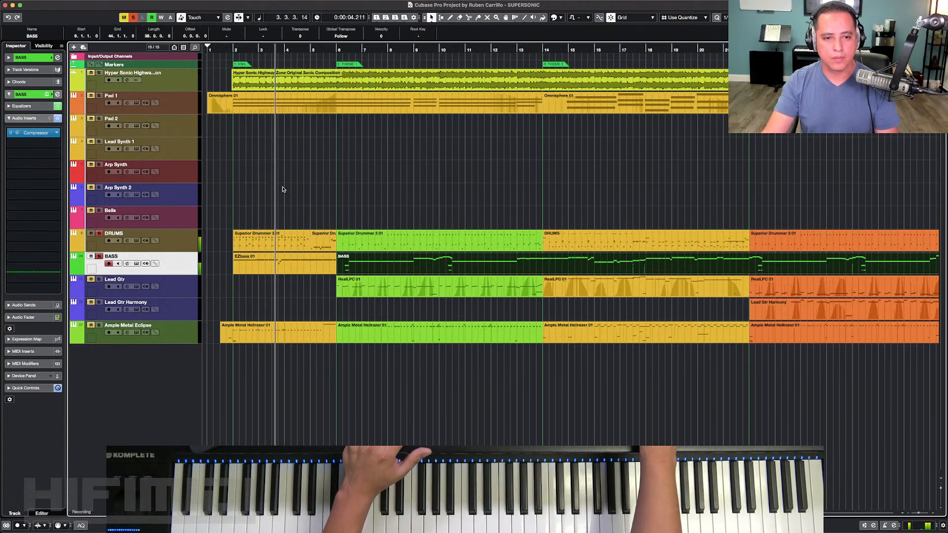
click(337, 237)
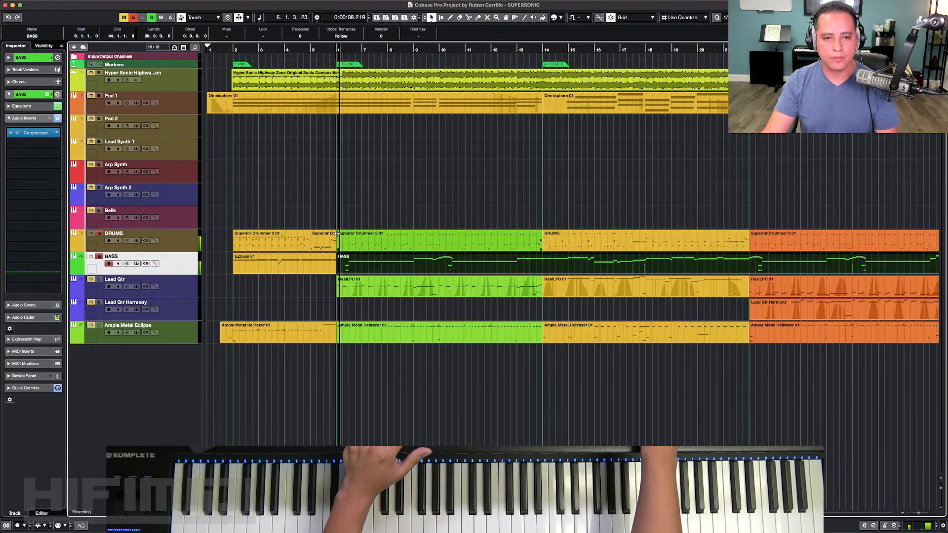
Step: Open the Theme 1 BASS part in the Key Editor to view its notes, stop playback and close the editor
double_click(390, 265)
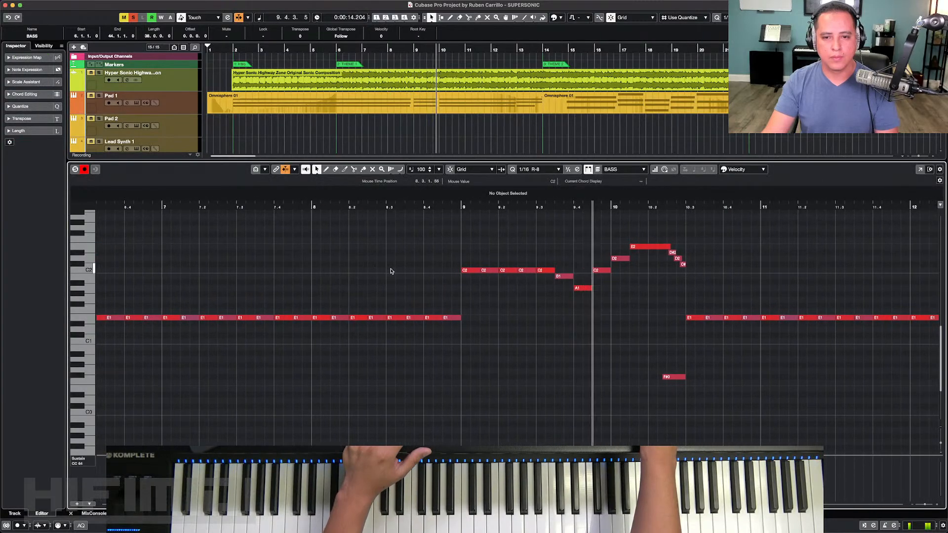
key(space)
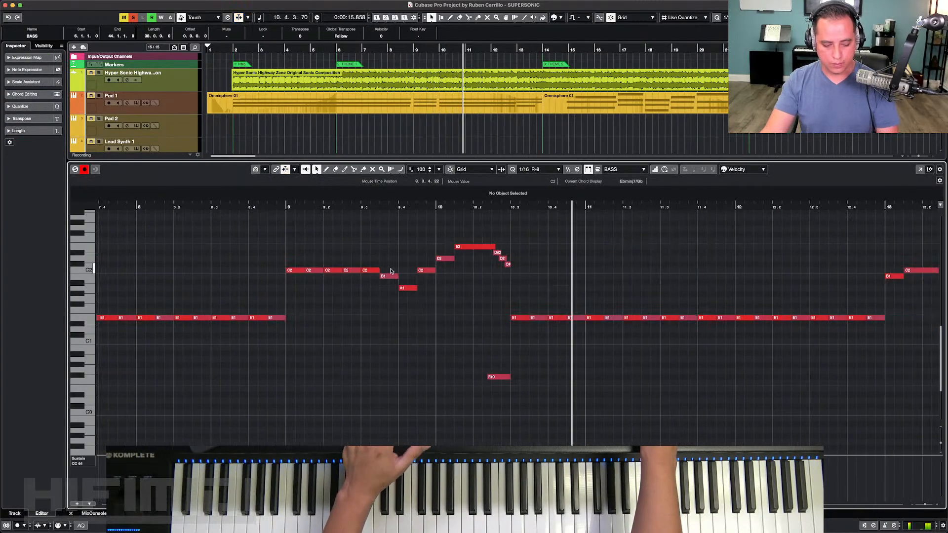
key(super+e)
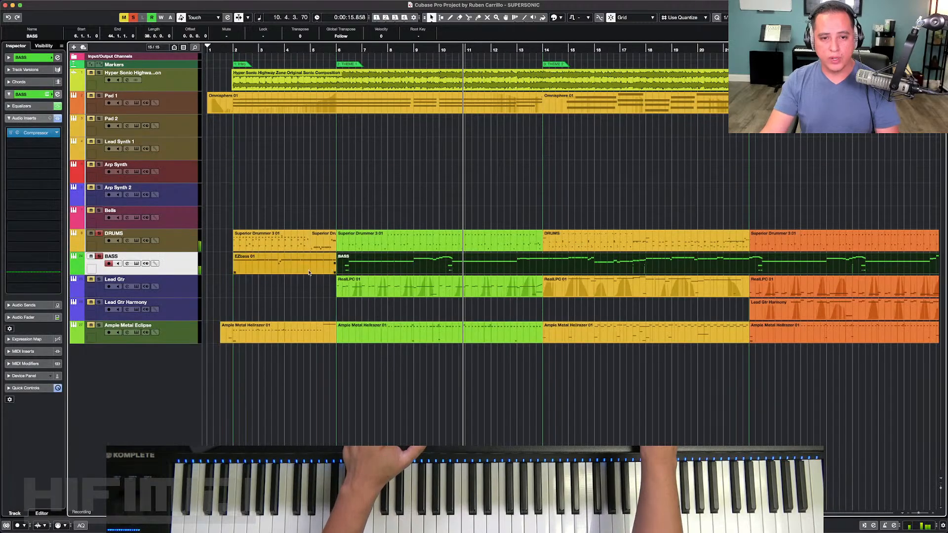
Step: Open EZbass for the BASS track and examine the Verse groove's notes and slides from bar 6 in the Grid Editor
click(136, 263)
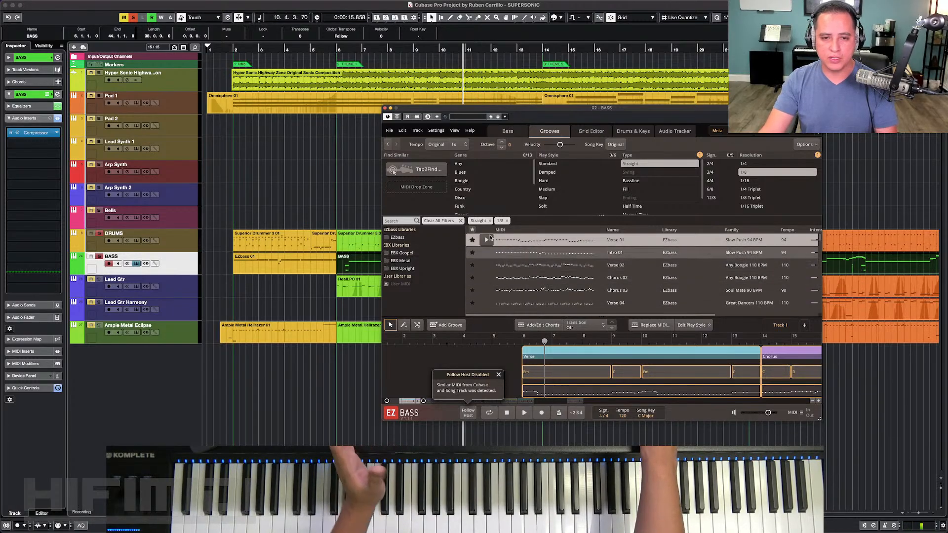
scroll(512, 366, right, 3)
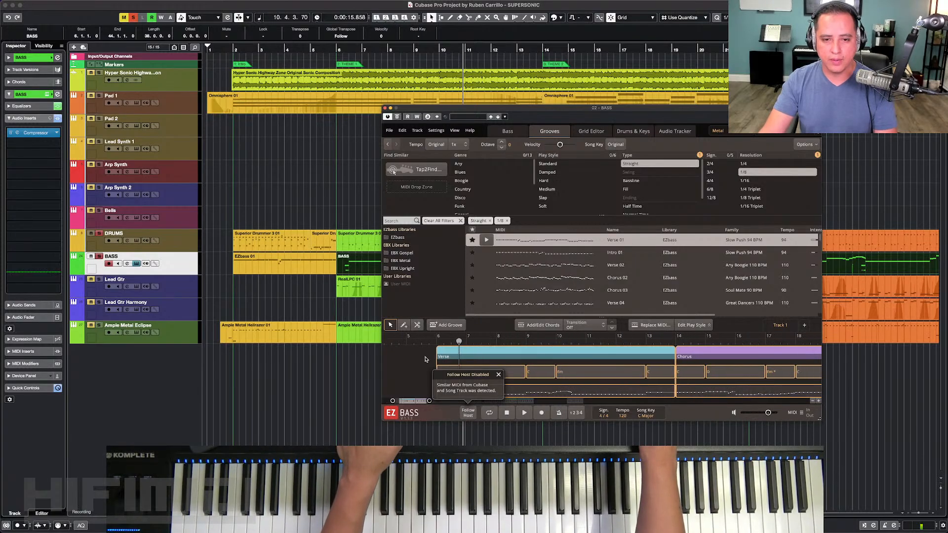
click(454, 374)
double_click(501, 391)
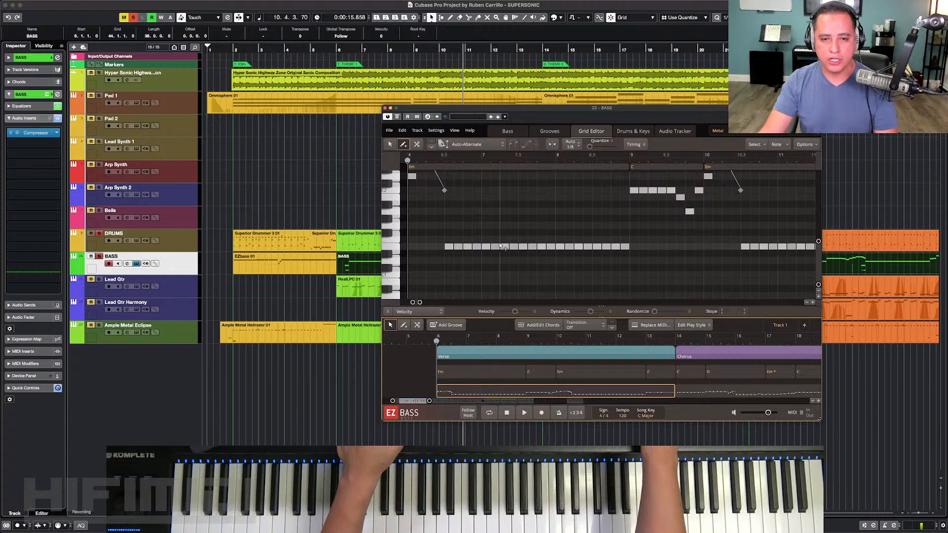
scroll(501, 247, up, 3)
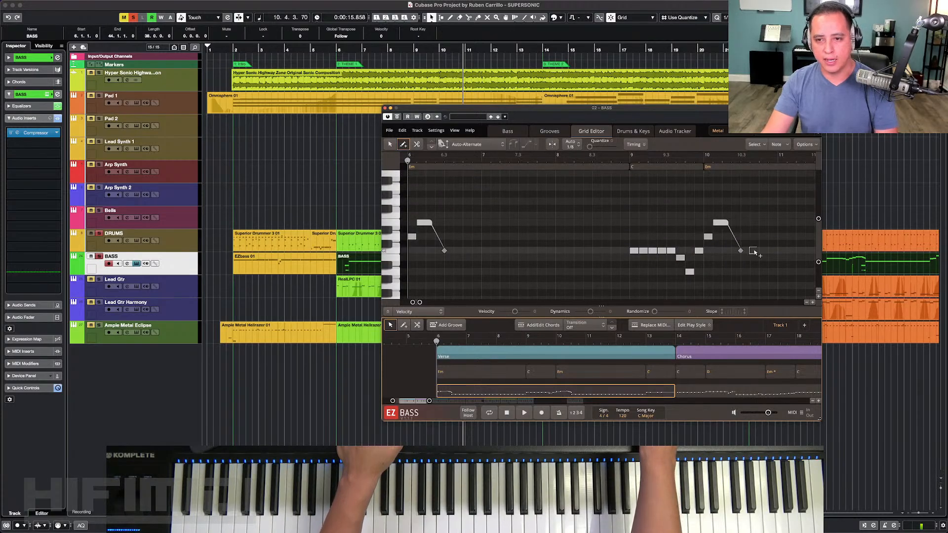
scroll(725, 253, down, 1)
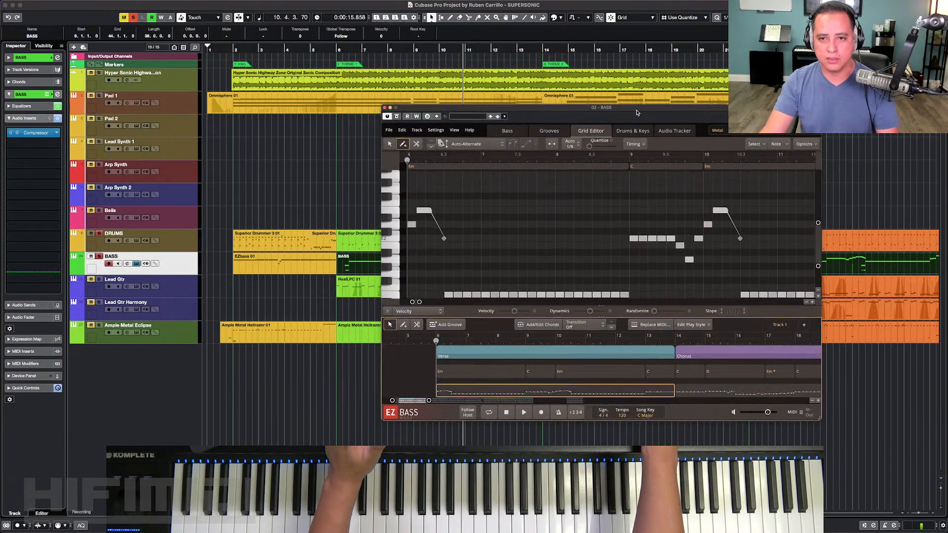
Step: Reposition the EZbass window over the middle of the project and switch it to the Bass instrument view
drag(637, 114, 515, 109)
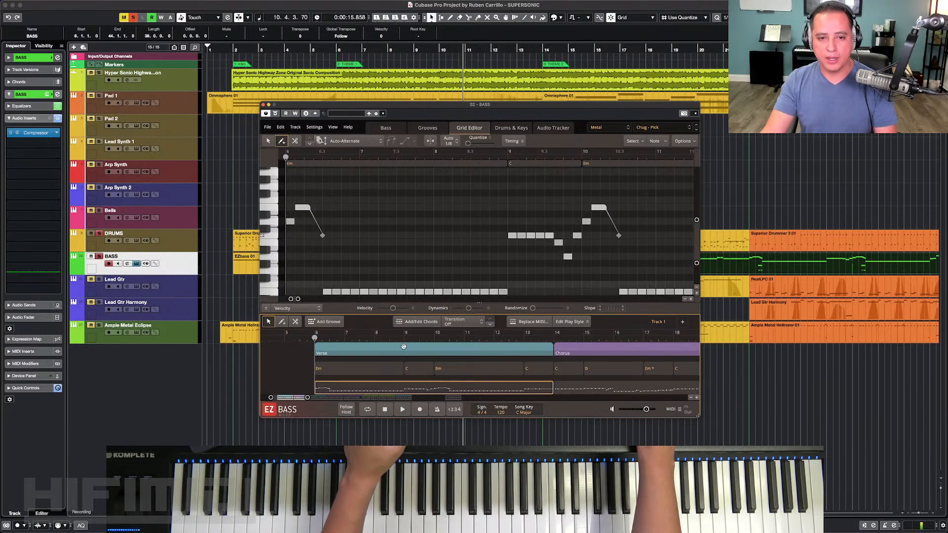
scroll(396, 342, left, 5)
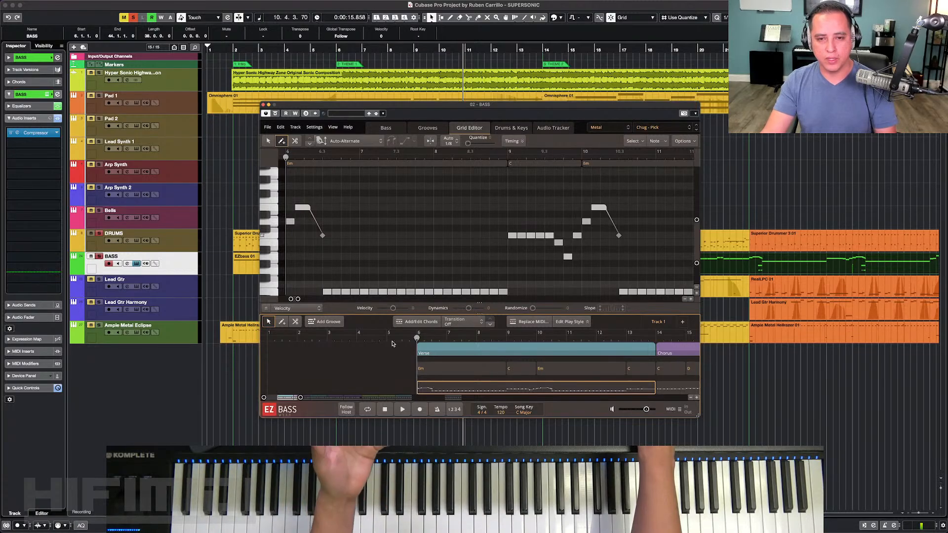
click(386, 129)
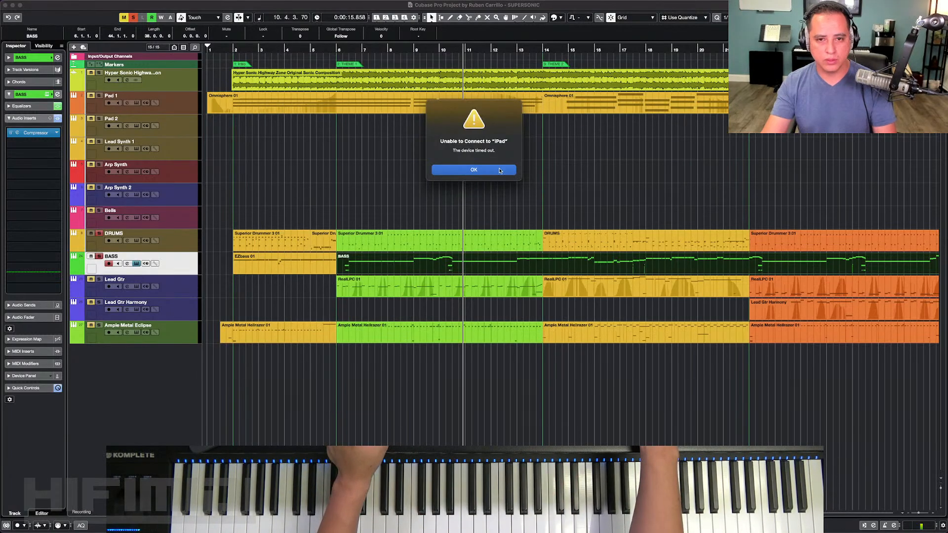
Step: Dismiss the iPad connection alert, try to connect the iPad through Sidecar in System Preferences, and close the preferences
click(499, 169)
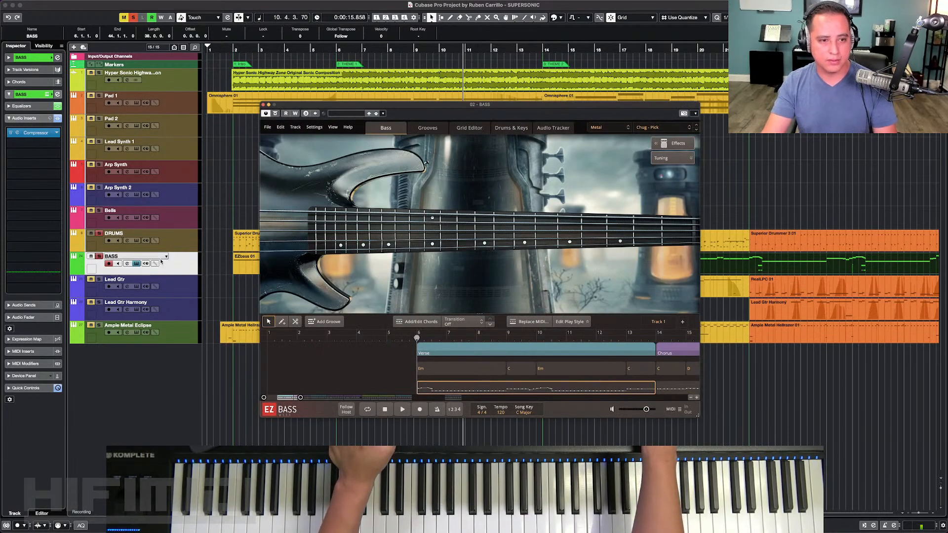
mouse_move(43, 3)
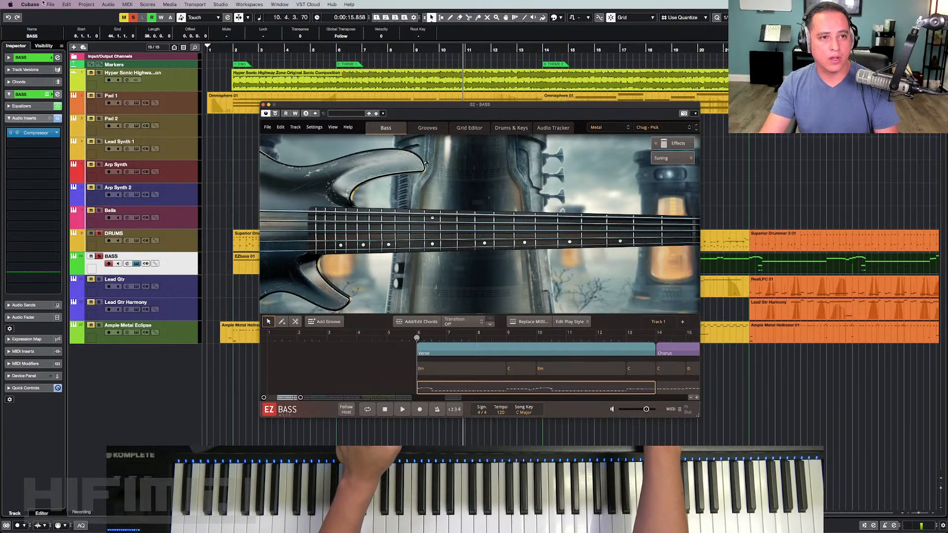
click(10, 4)
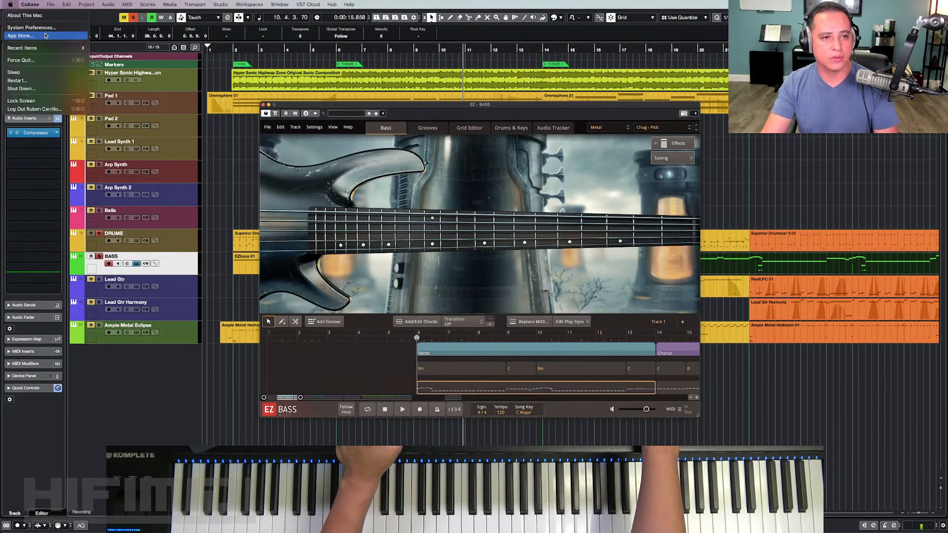
click(59, 27)
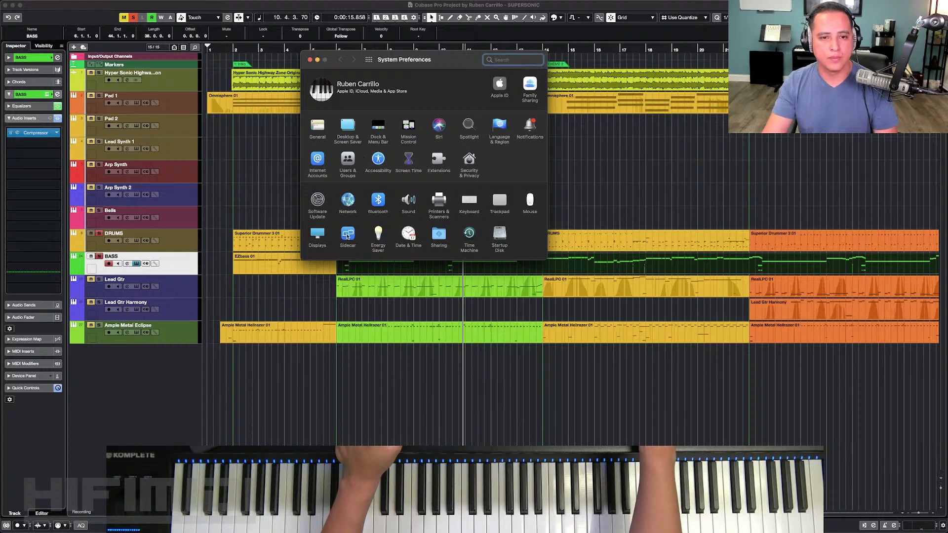
click(348, 236)
click(358, 159)
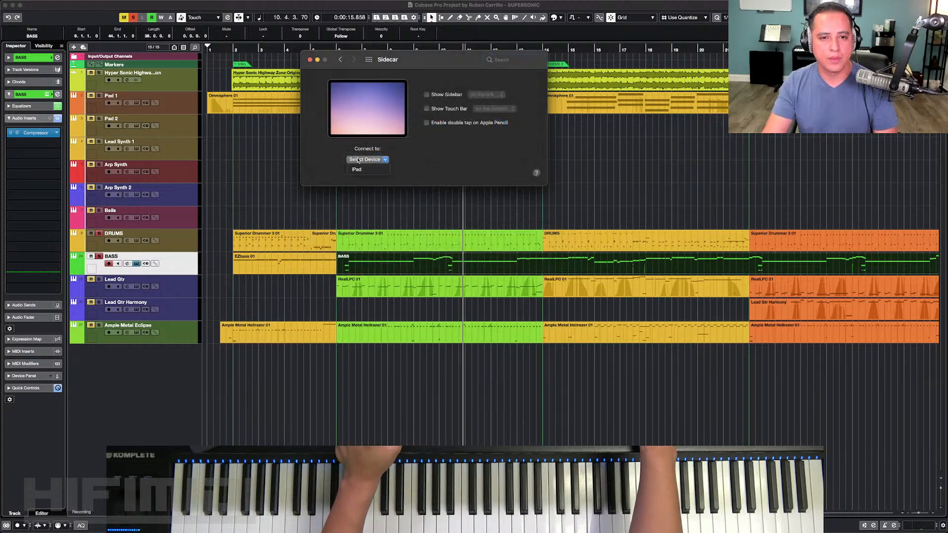
click(359, 171)
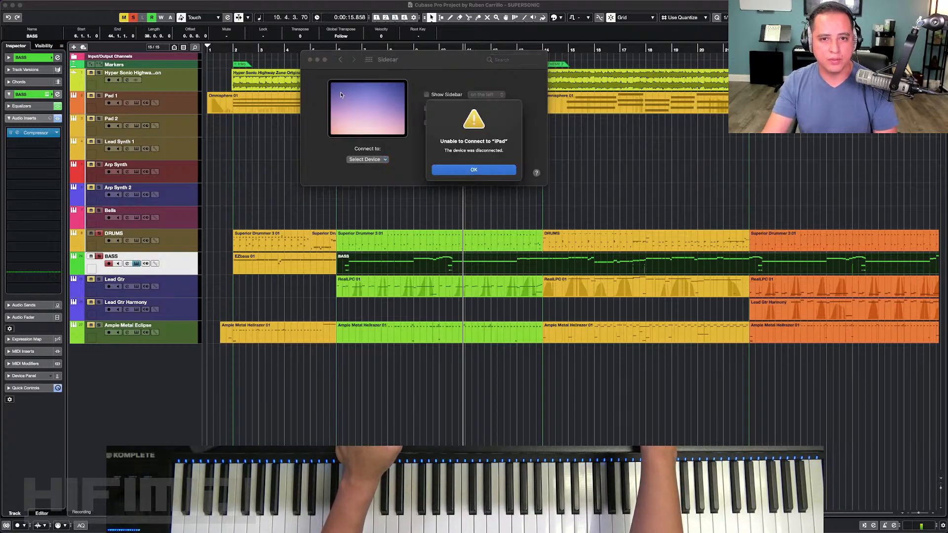
click(471, 172)
click(309, 60)
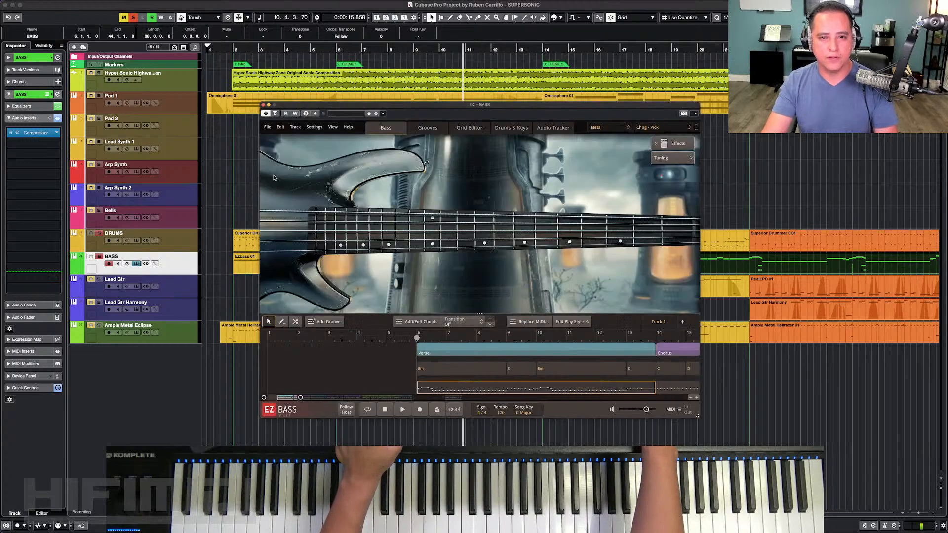
Step: Reopen the Sidecar settings in System Preferences, connect to the iPad and close the preferences
click(243, 202)
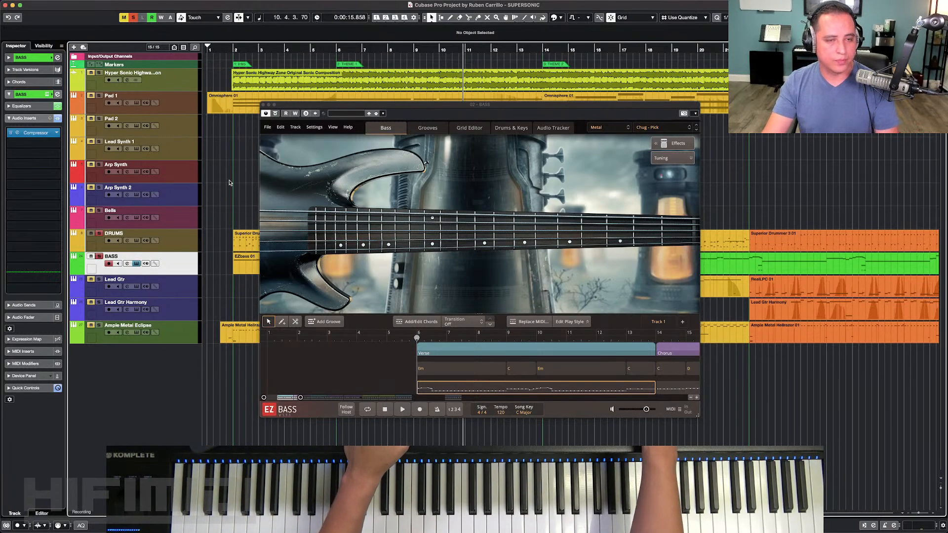
click(11, 5)
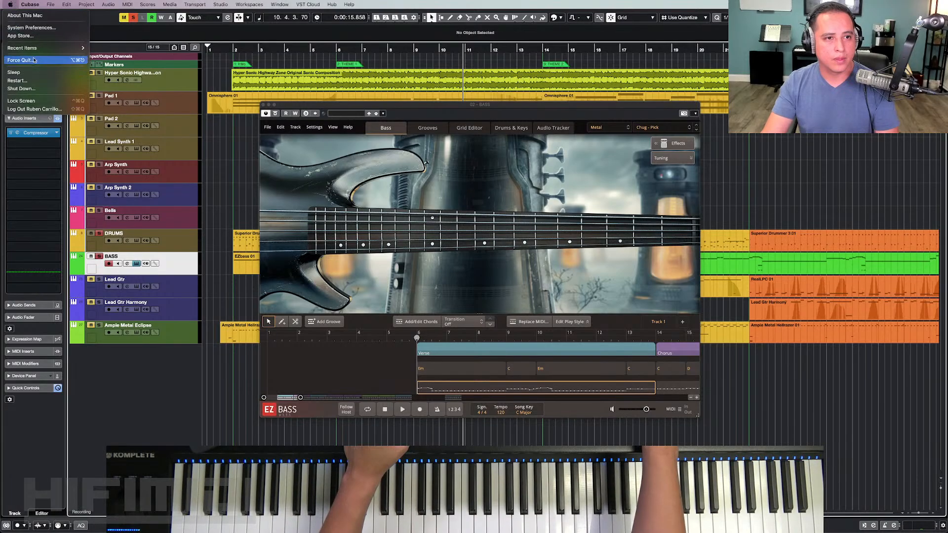
click(34, 27)
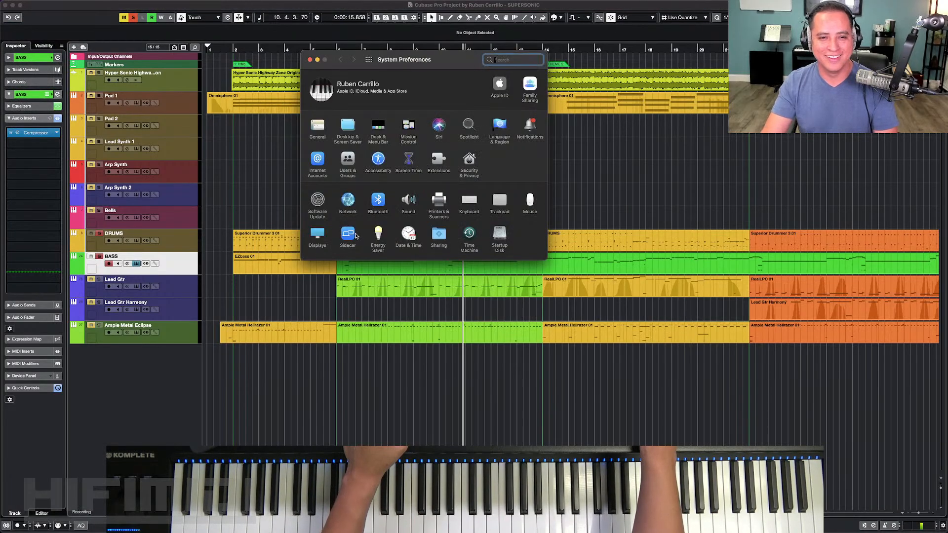
click(349, 235)
click(373, 170)
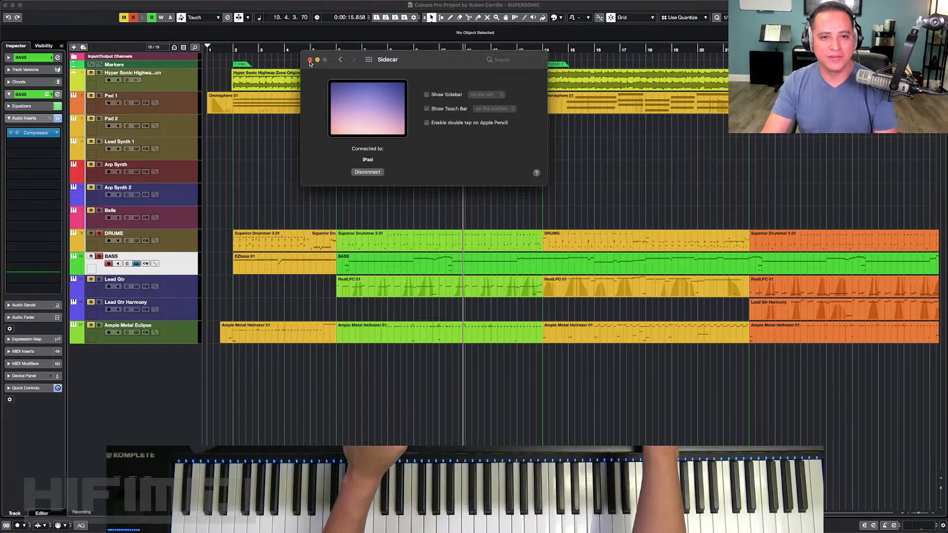
click(310, 60)
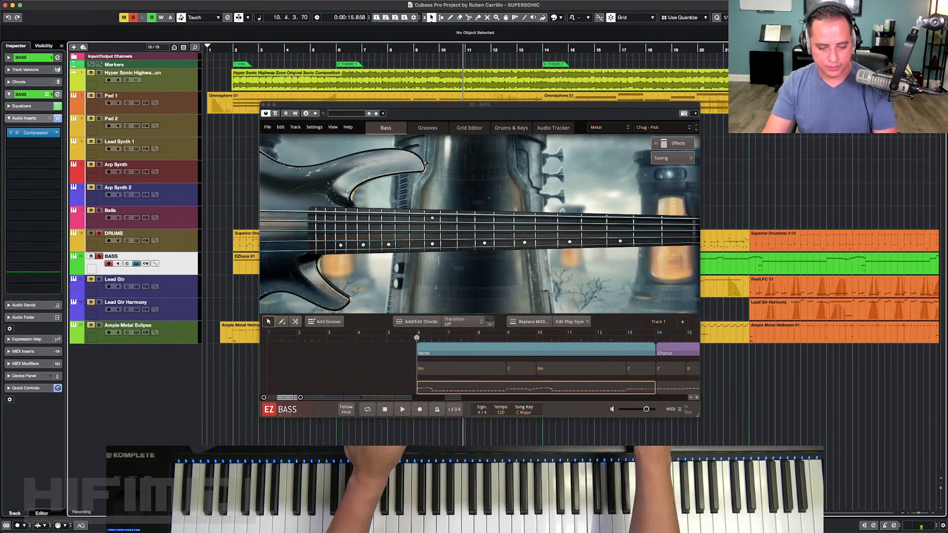
Step: Close the EZbass window for the BASS track and place the playhead just before bar 2
key(super+w)
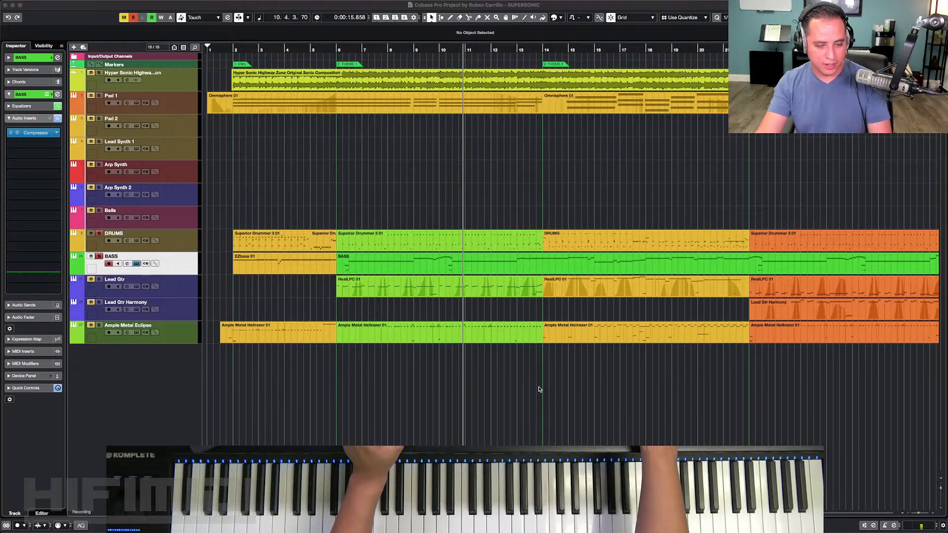
click(136, 263)
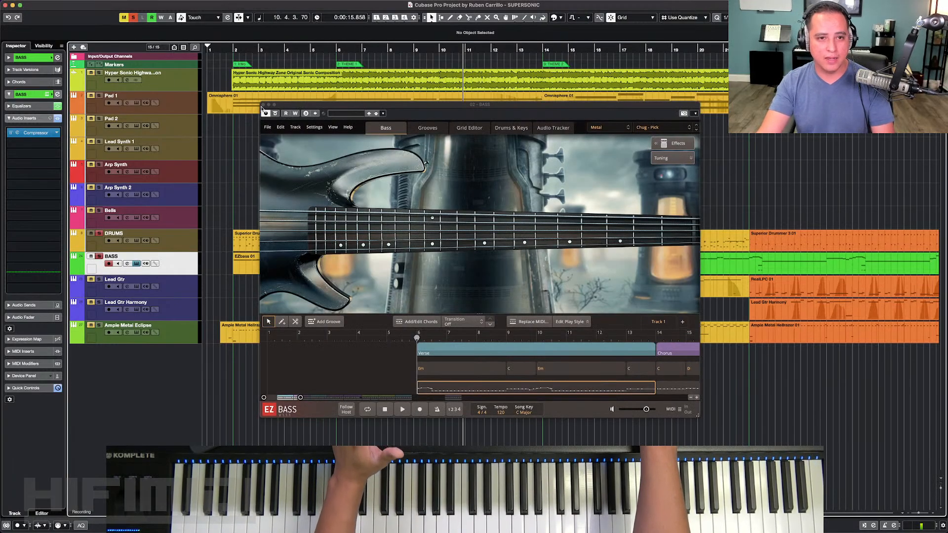
click(264, 105)
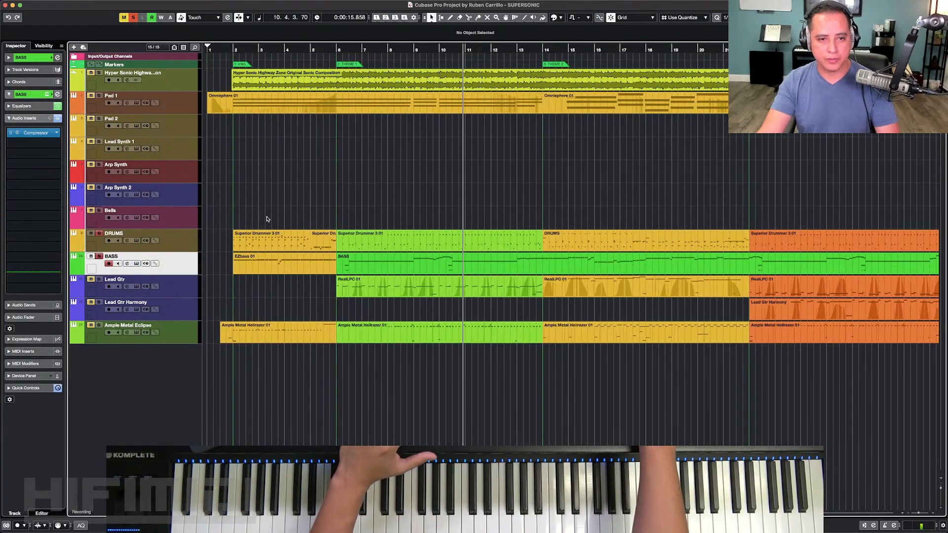
click(224, 50)
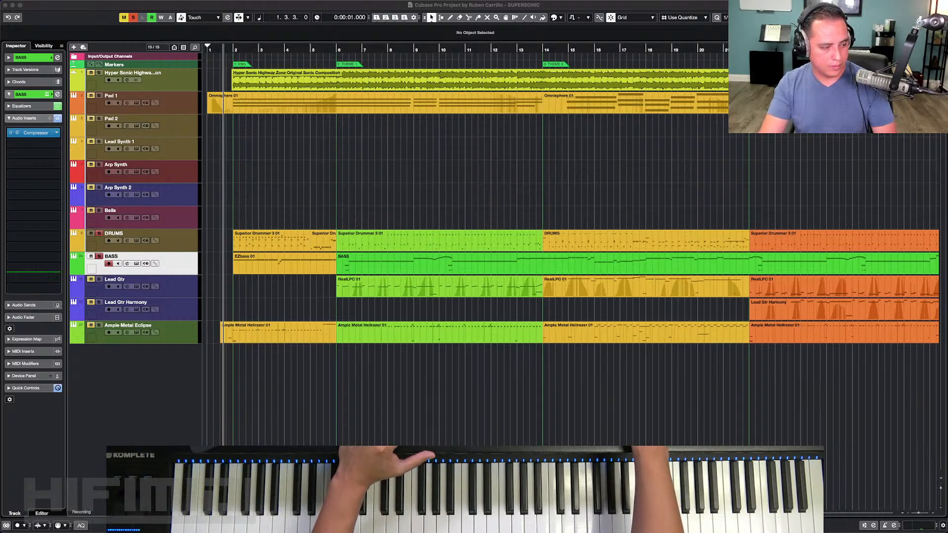
key(ctrl+Up)
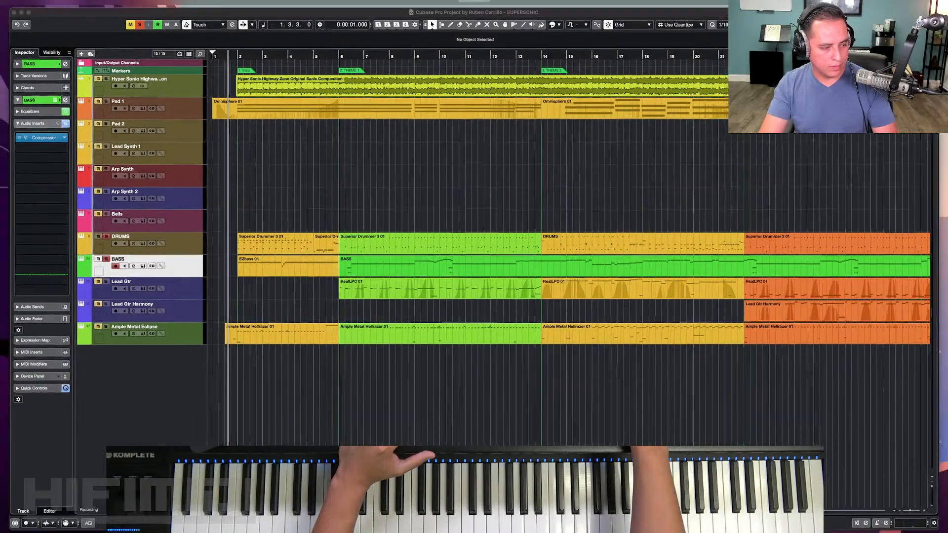
key(ctrl+Up)
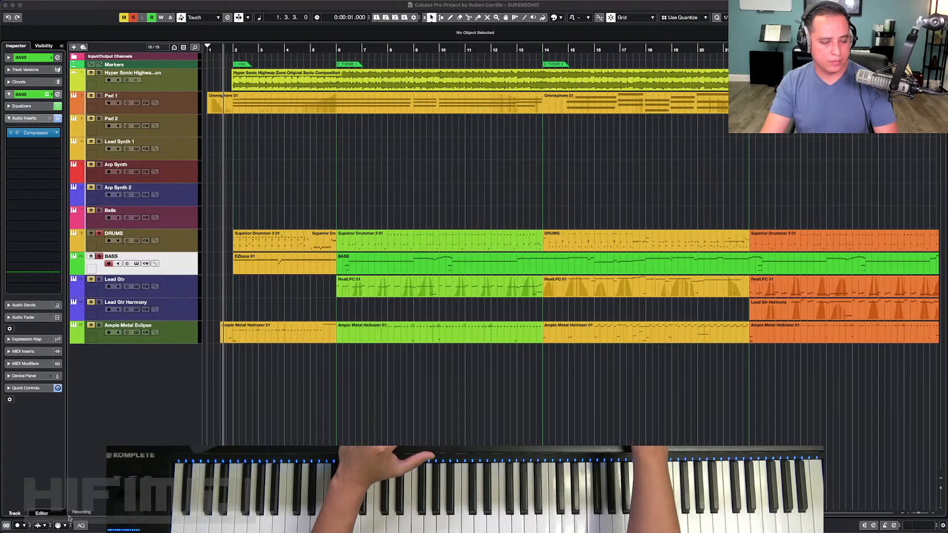
Step: Disconnect the iPad in the Sidecar settings of System Preferences and close the preferences
click(9, 4)
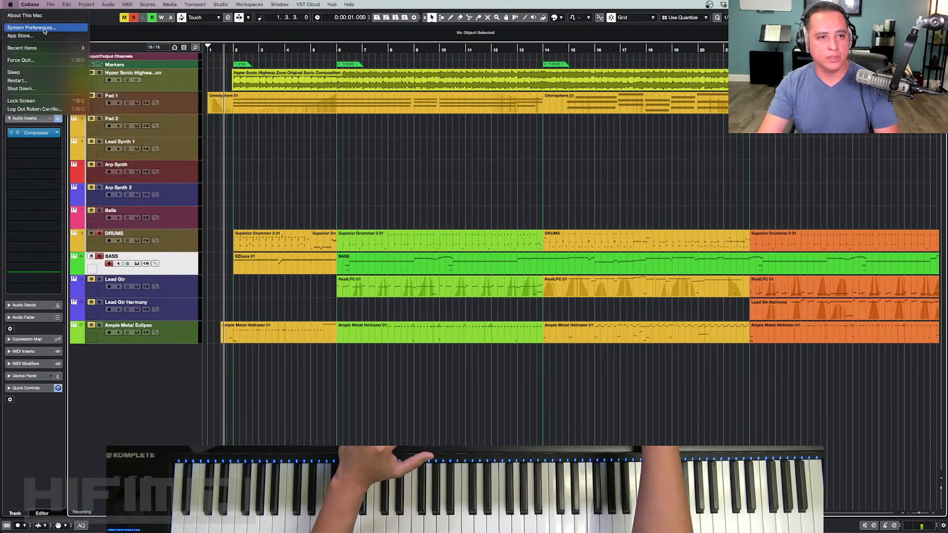
click(31, 27)
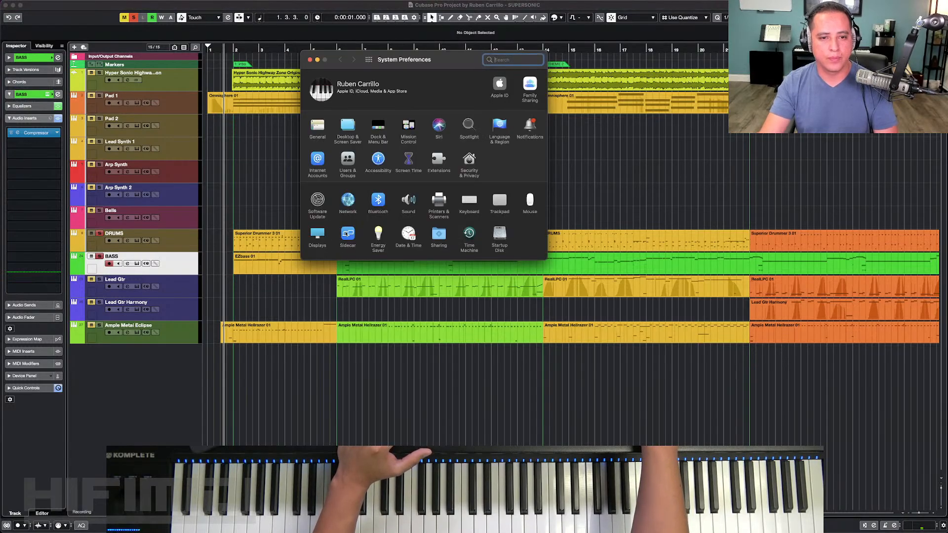
click(346, 234)
click(367, 172)
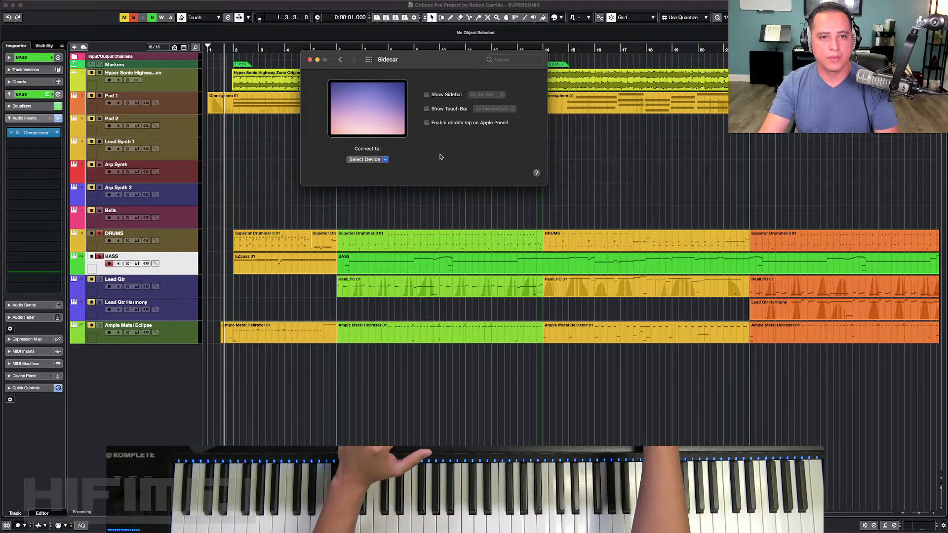
click(309, 60)
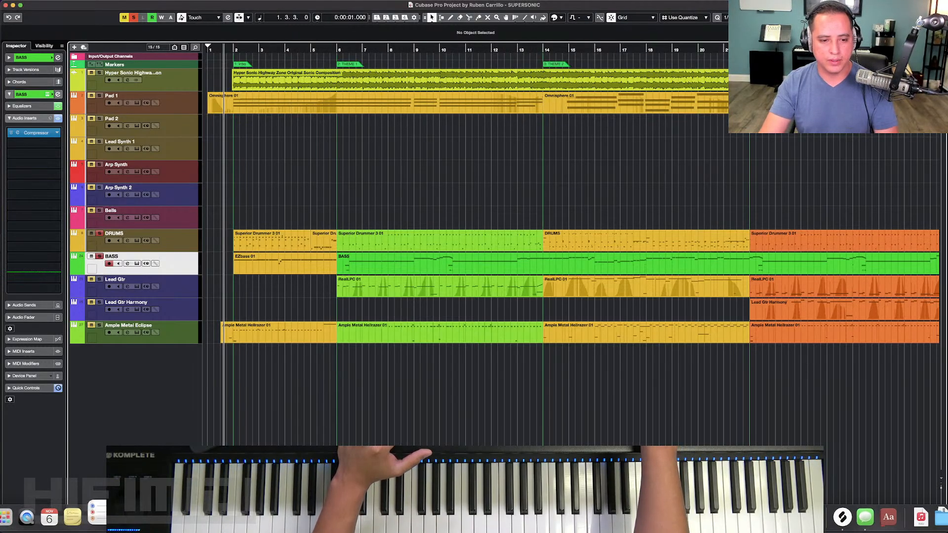
Step: Switch to the browser window with the live stream chat and move it out of view of the Cubase project
click(27, 517)
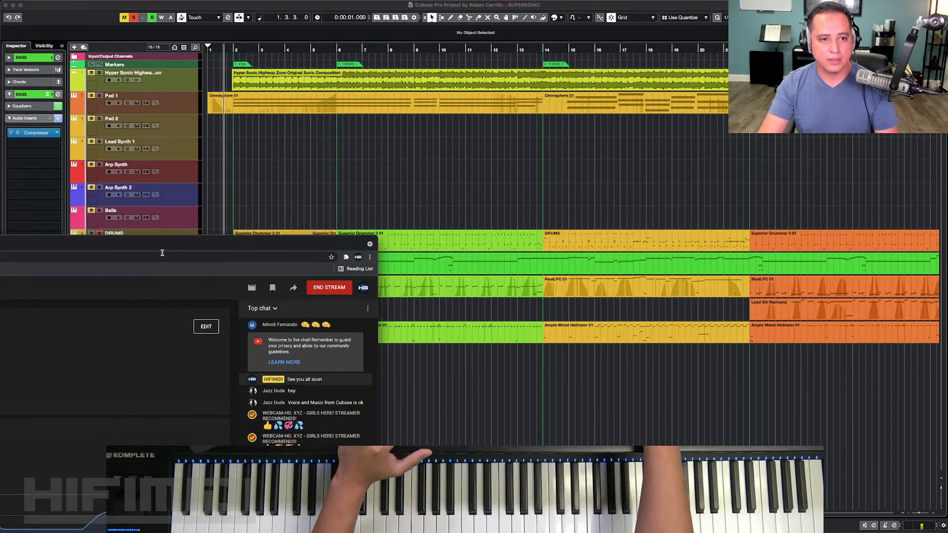
drag(169, 245, 170, 531)
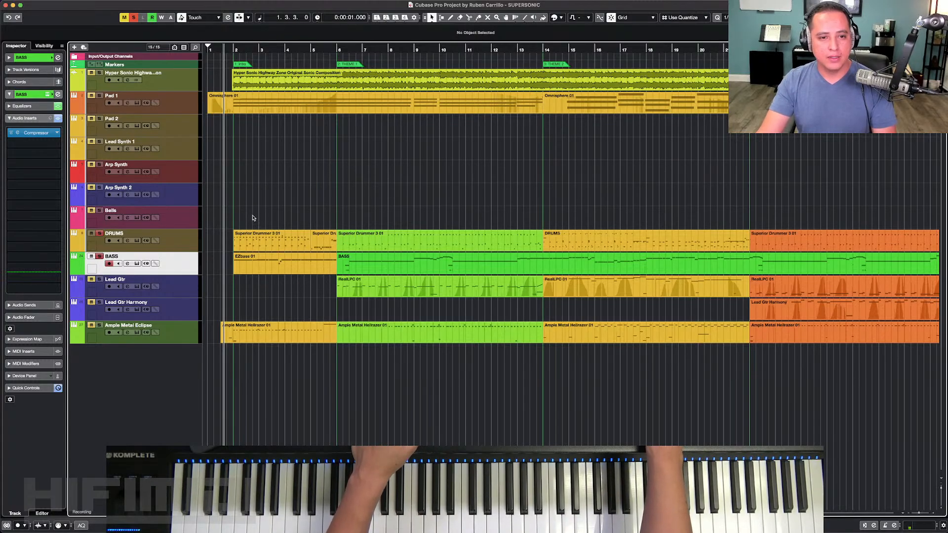
Step: Play the drums and bass together from just before bar 2 and again from bar 6 to about bar 16
key(space)
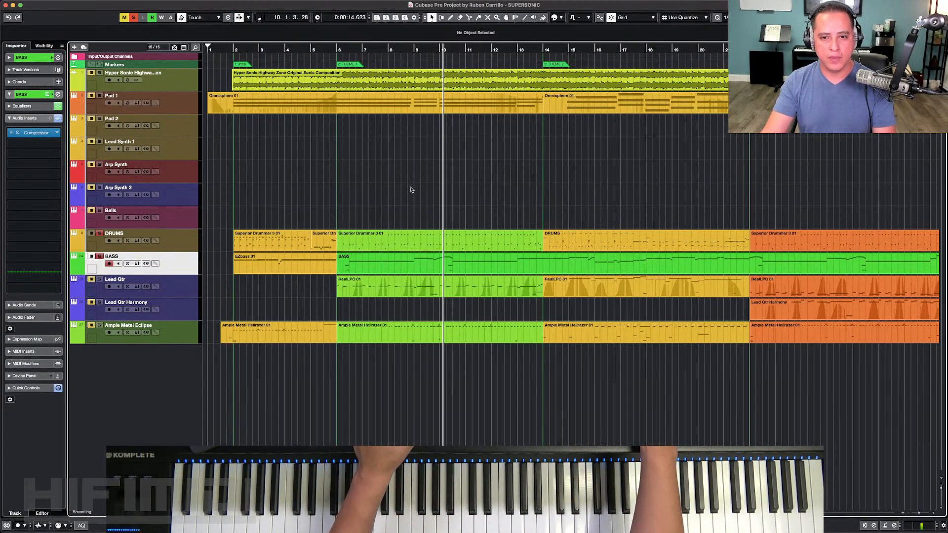
key(g)
key(g)
key(g)
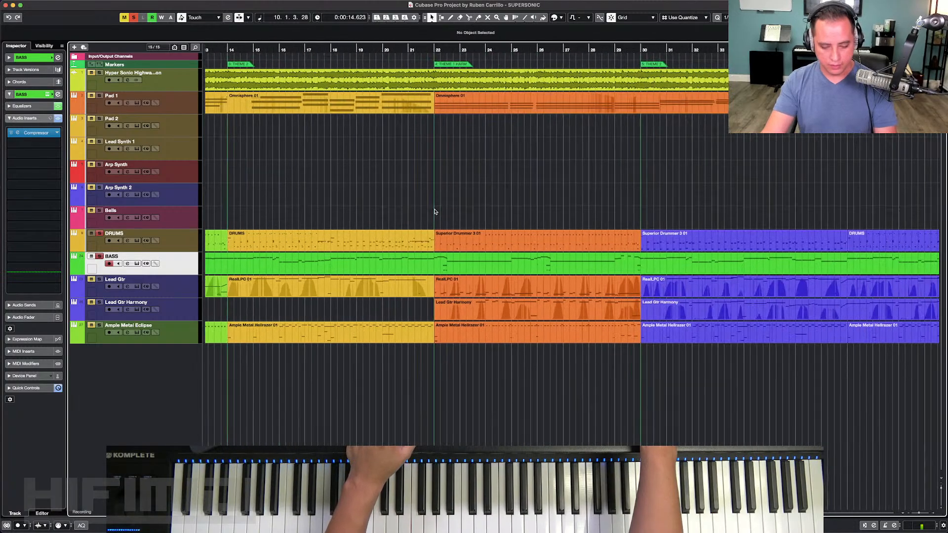
key(g)
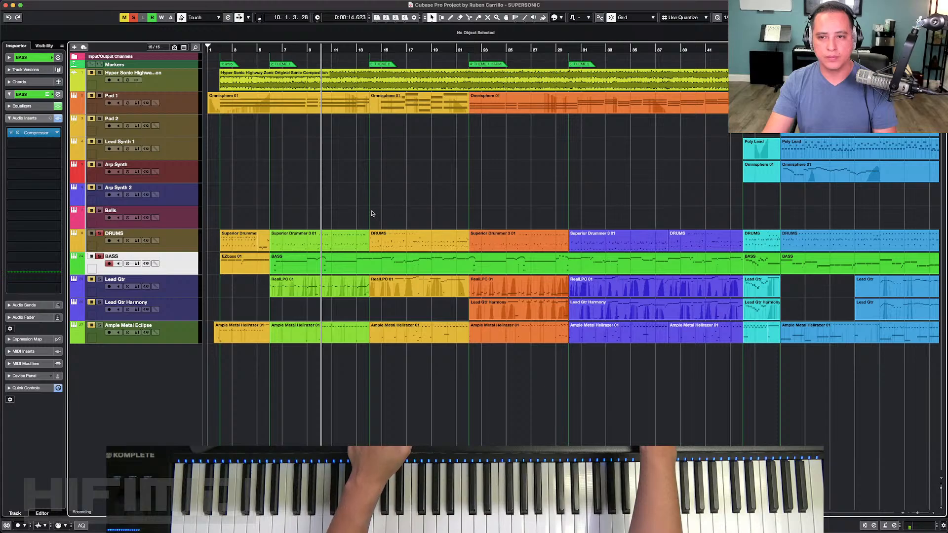
key(space)
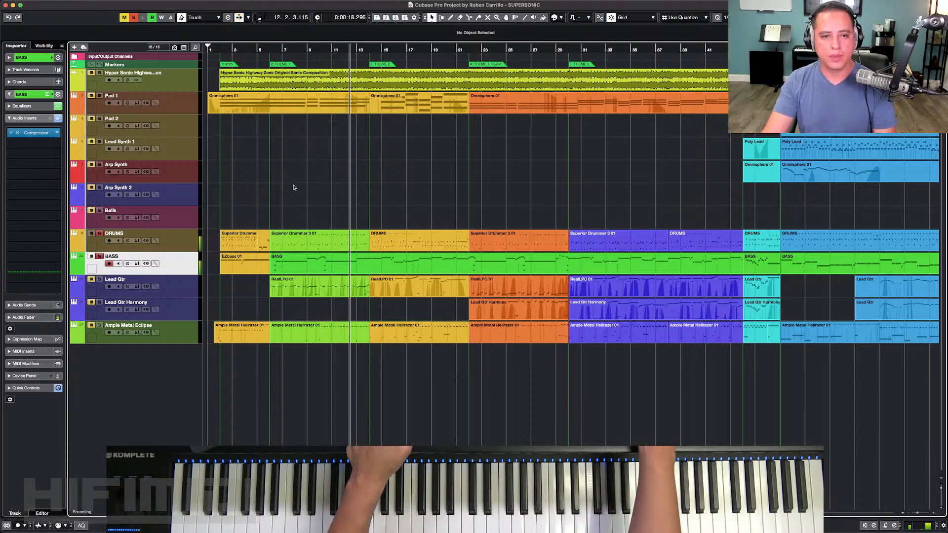
click(270, 54)
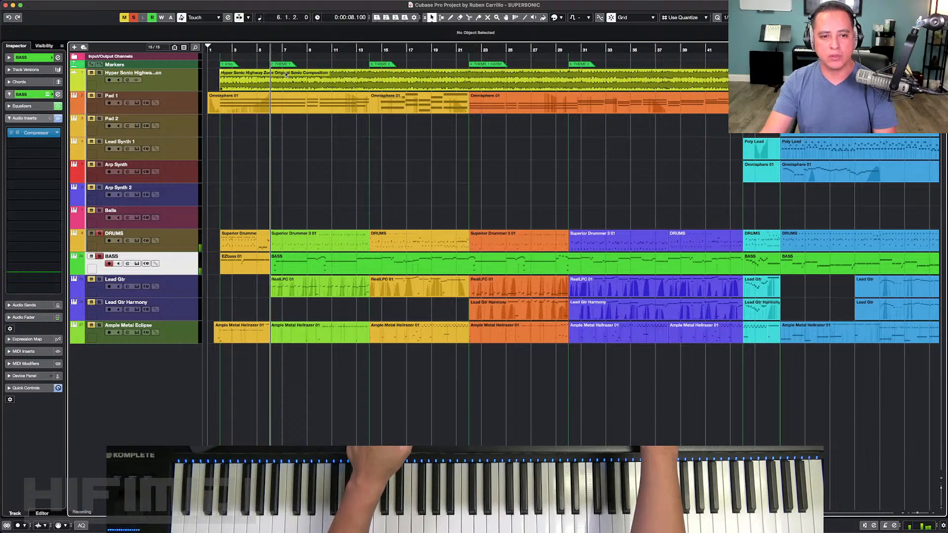
click(172, 235)
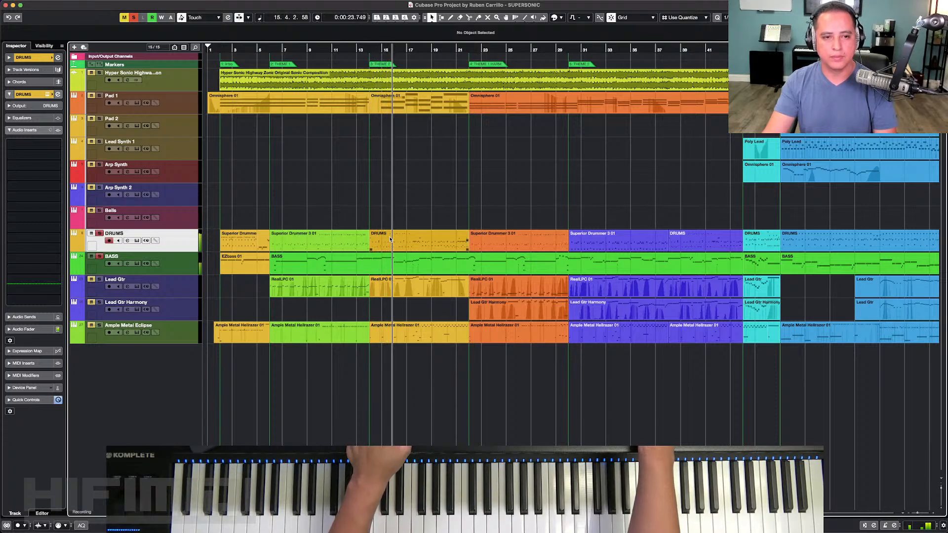
key(space)
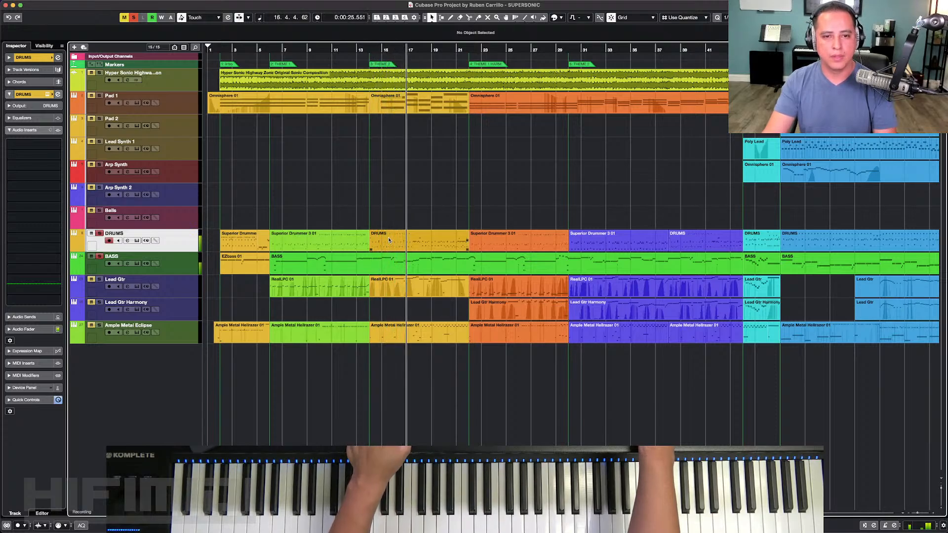
Step: Open Superior Drummer 3 for the DRUMS track and search for grooves matching a tapped beat with Tap2Find, quantized to 1/16
click(137, 241)
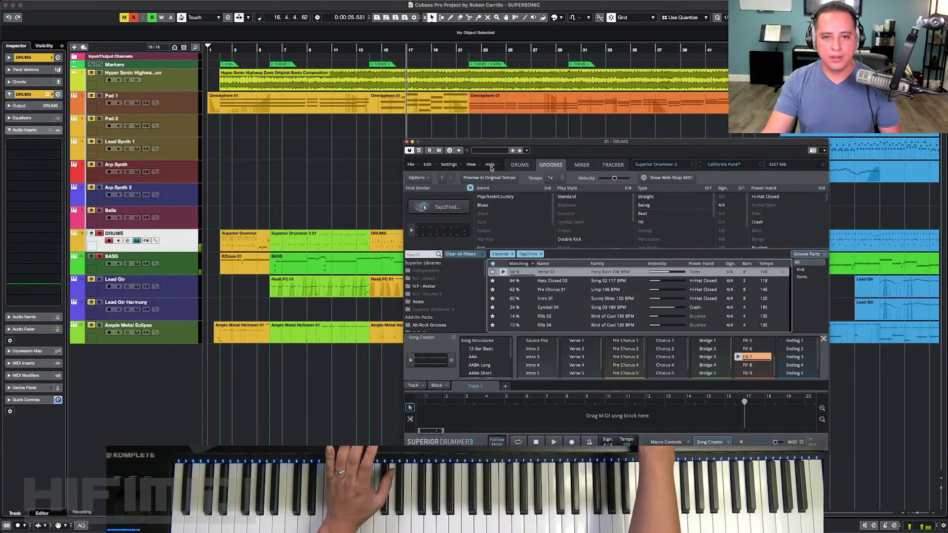
click(447, 208)
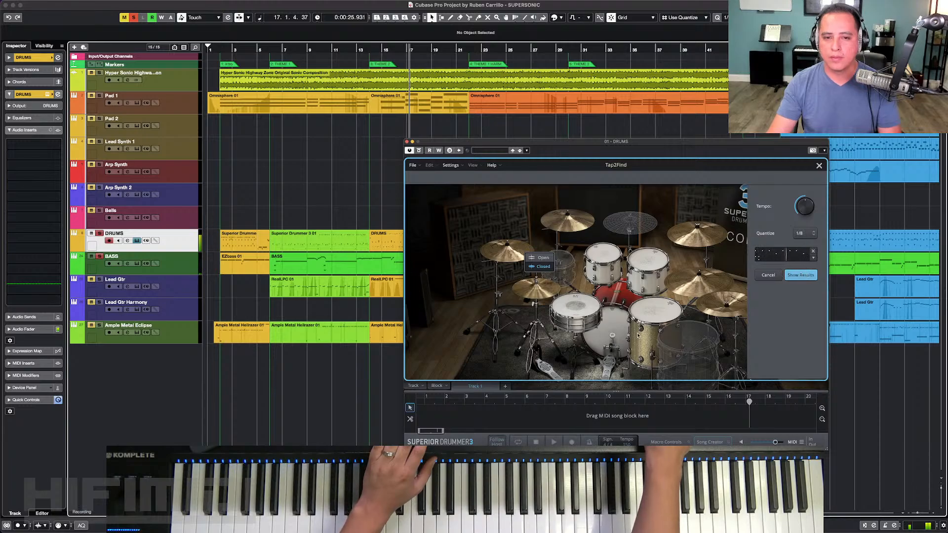
click(778, 277)
click(453, 206)
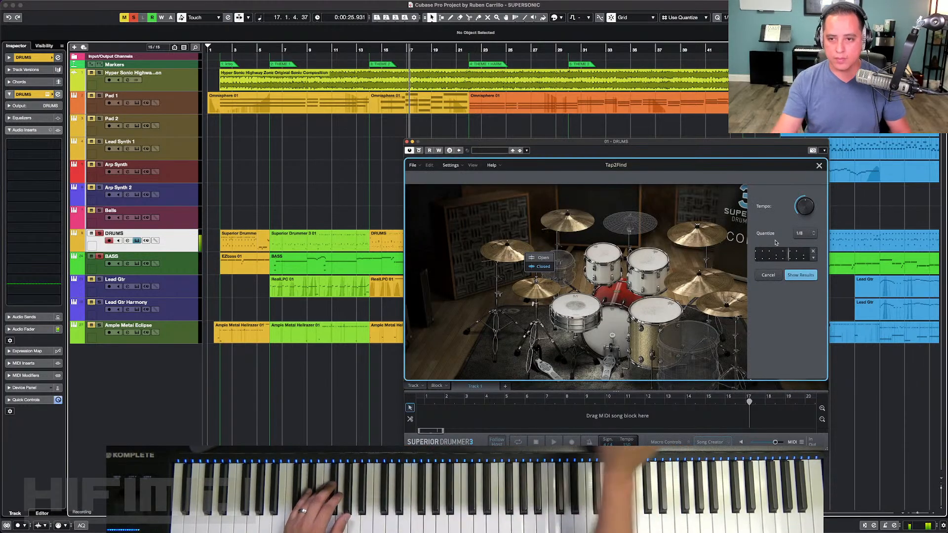
click(804, 234)
click(807, 277)
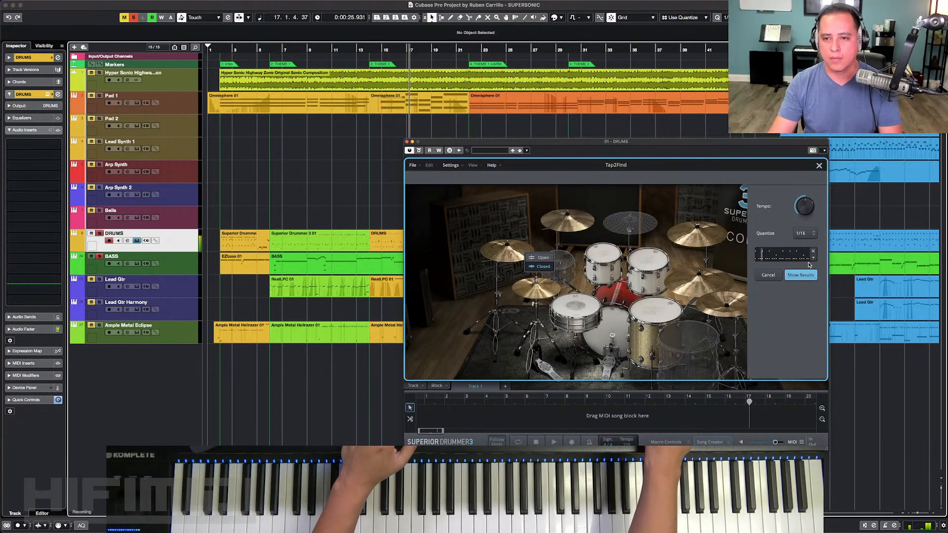
click(807, 277)
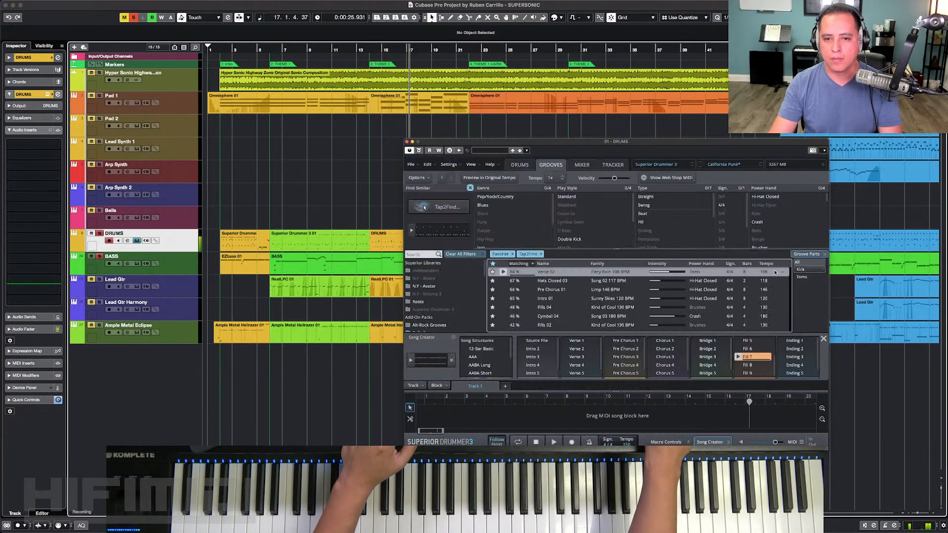
Step: Remove the Favorite filter from the groove results, preview Intro 06 and Intro 01, and close Superior Drummer 3
click(512, 254)
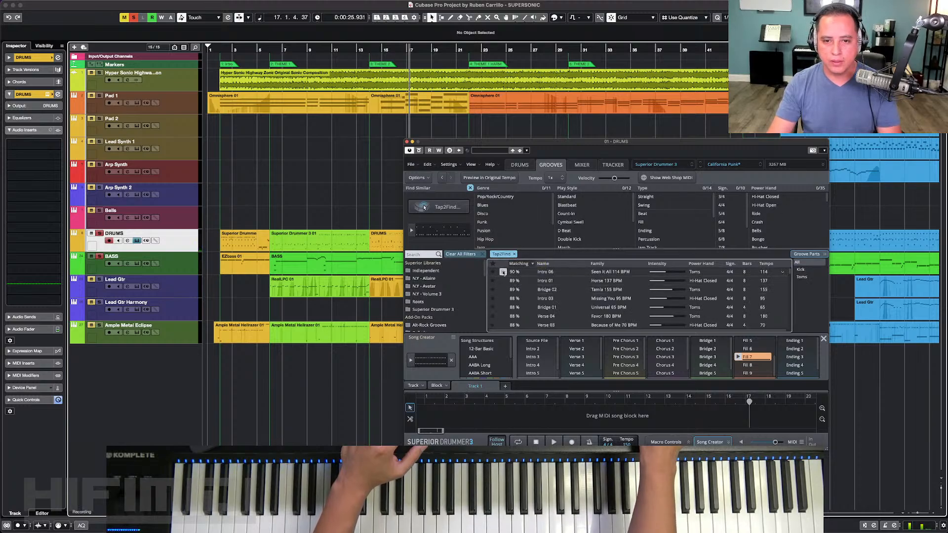
click(503, 273)
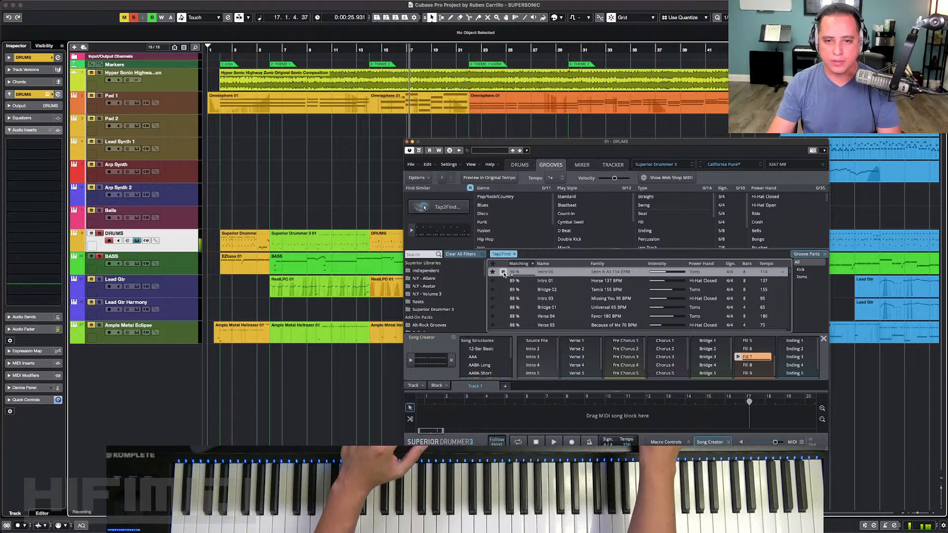
click(503, 281)
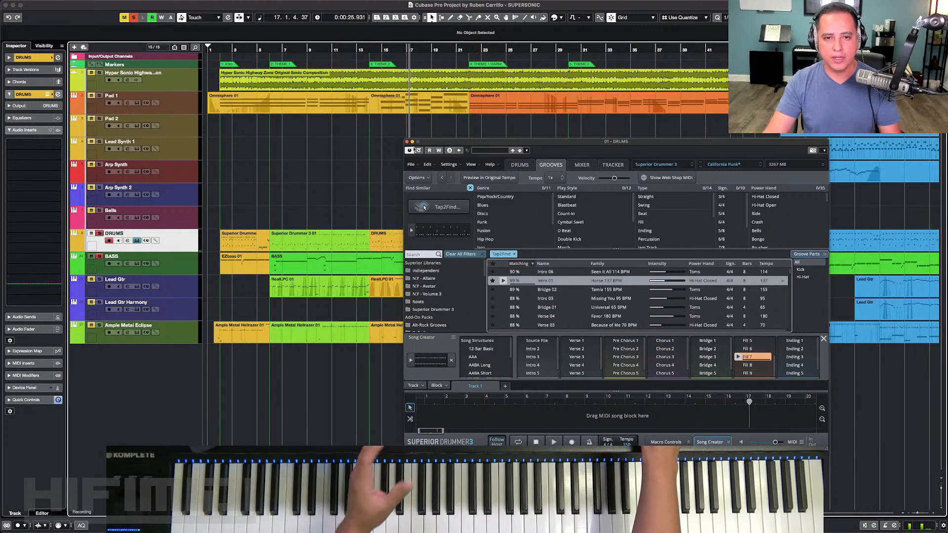
click(407, 142)
Step: Inspect the C#2 note in the DRUMS part starting at bar 14, play the part from bar 13, and close the editor
click(388, 246)
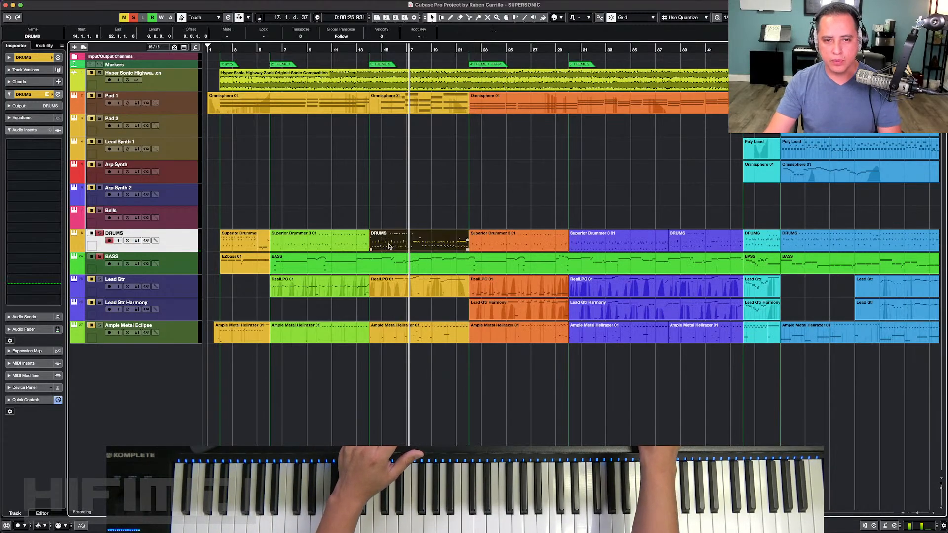
double_click(389, 246)
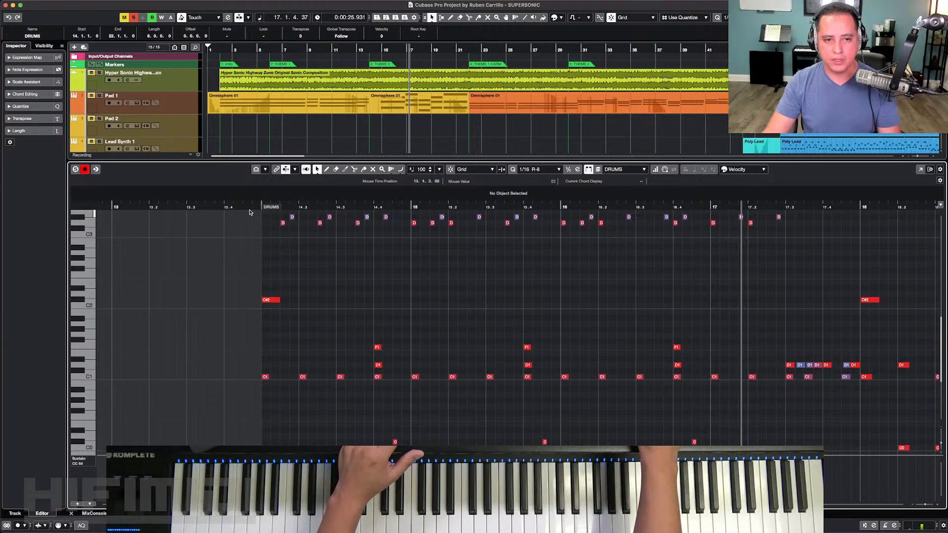
click(249, 209)
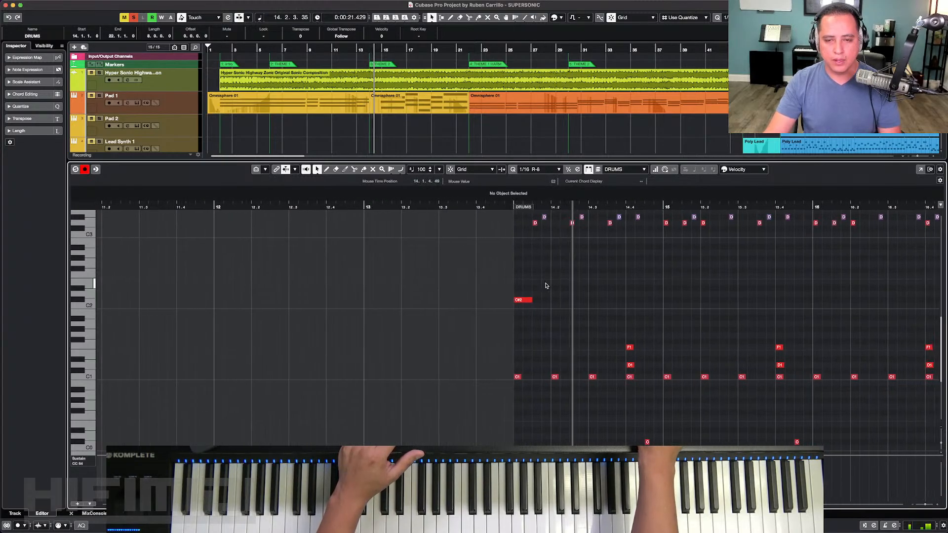
click(528, 300)
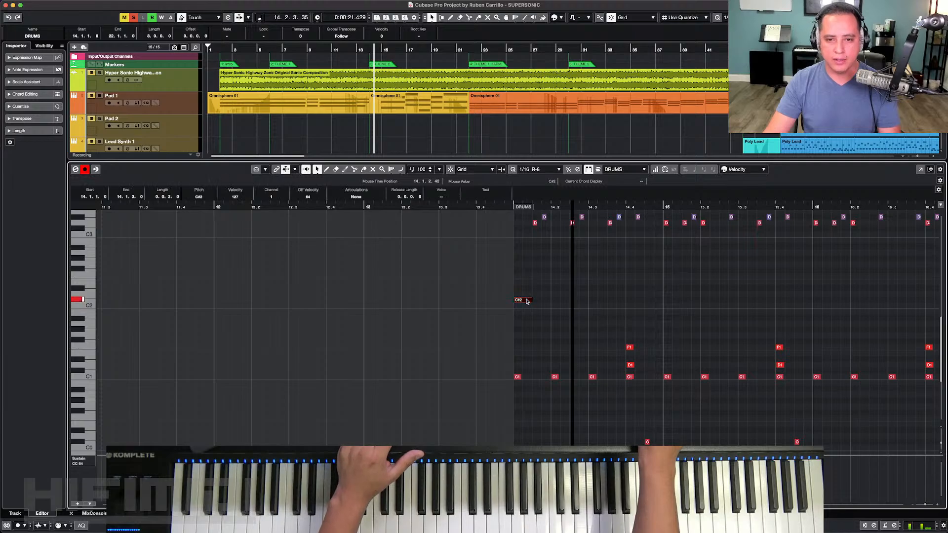
click(434, 205)
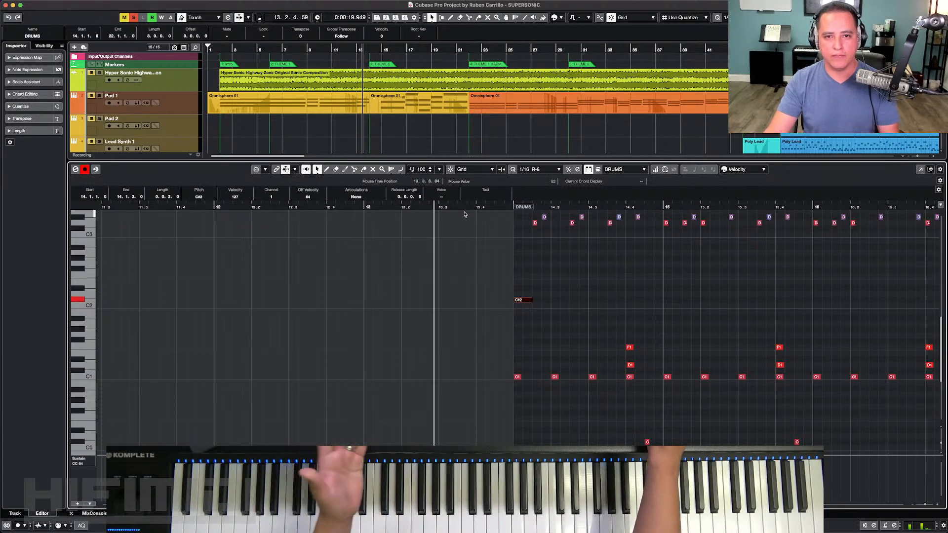
key(space)
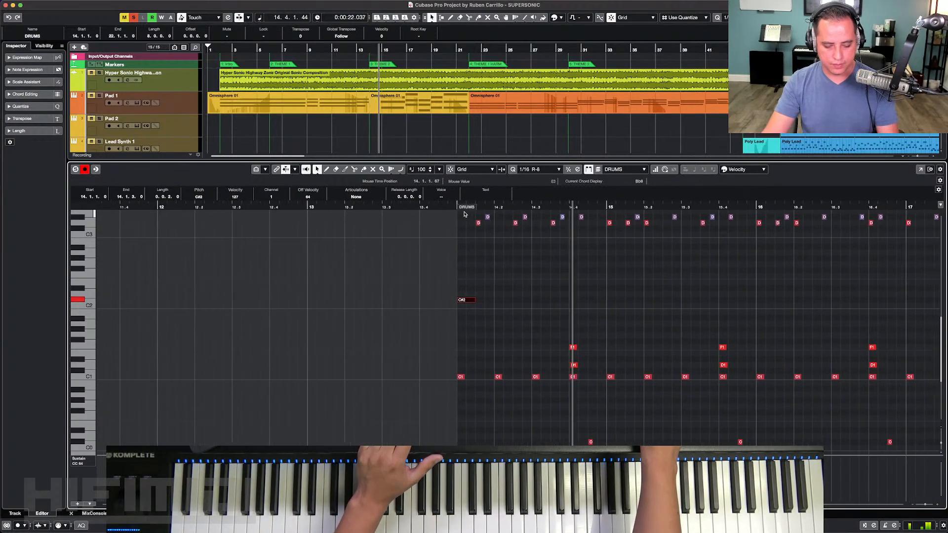
key(Return)
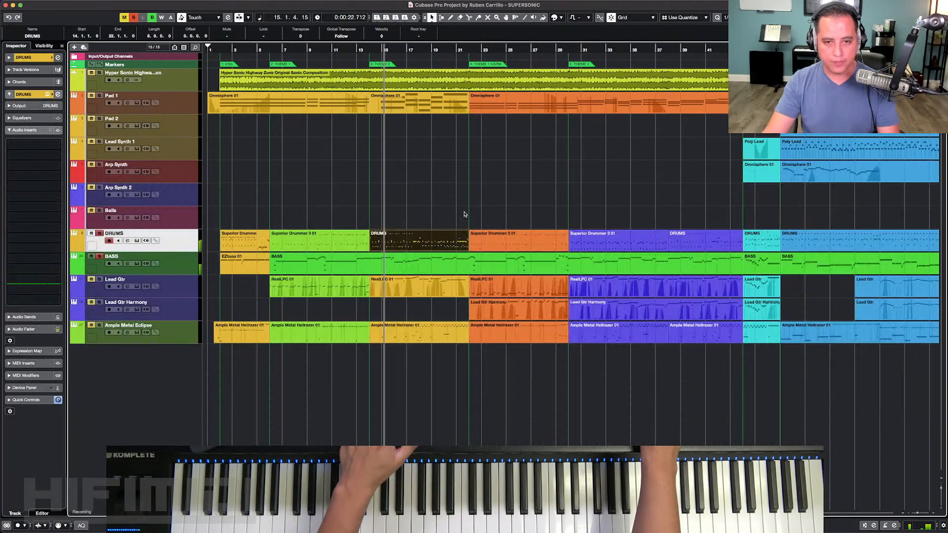
click(423, 205)
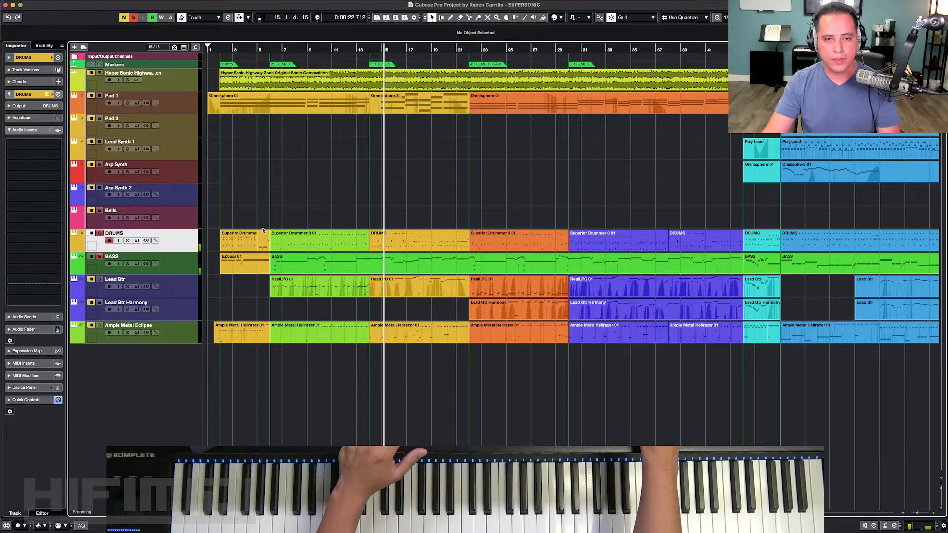
Step: Solo the Ample Metal Eclipse track and open its guitar instrument
click(185, 331)
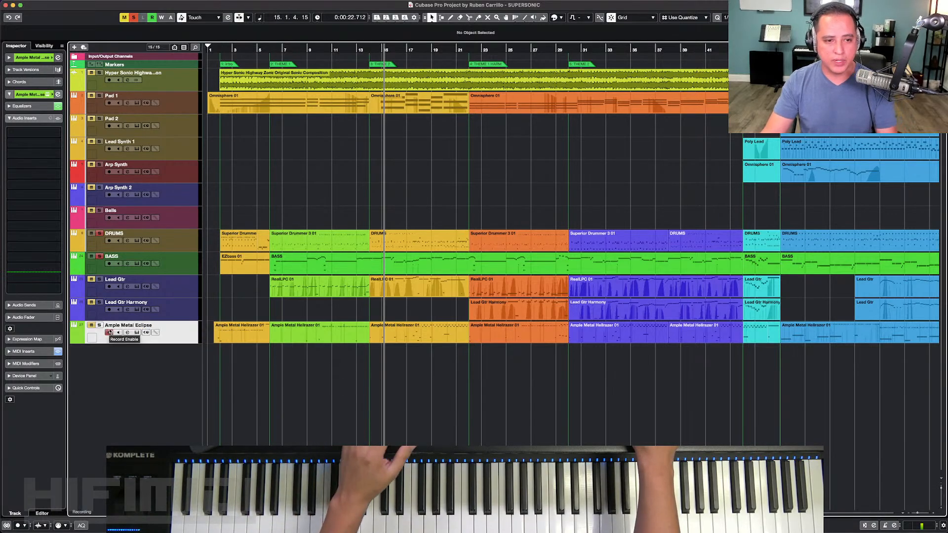
click(103, 327)
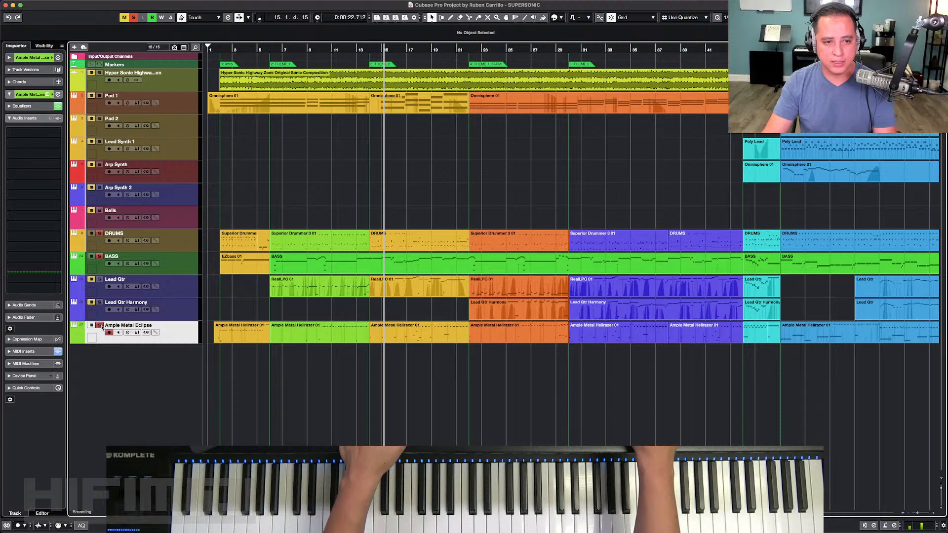
click(135, 333)
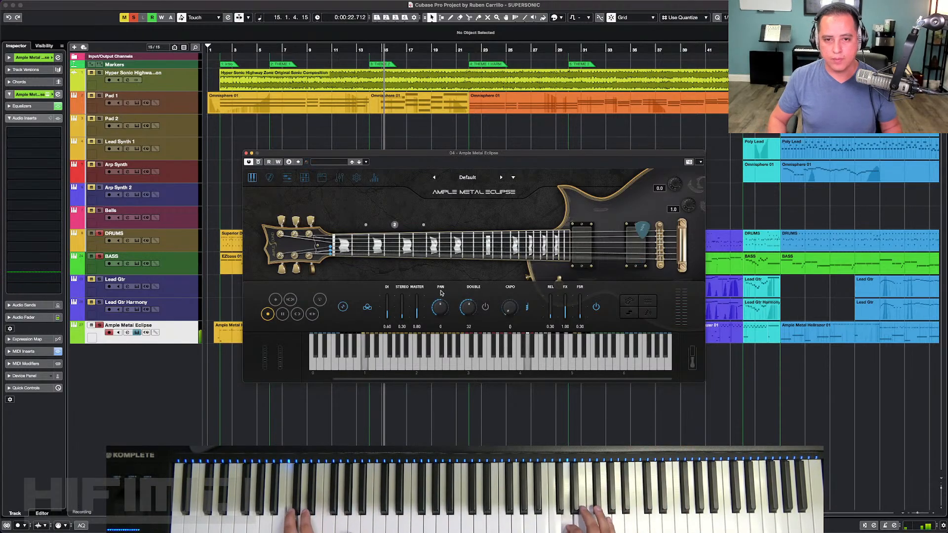
Step: Examine the Ample Metal Eclipse amp, EQ and strummer pages and return to the main guitar page
click(322, 177)
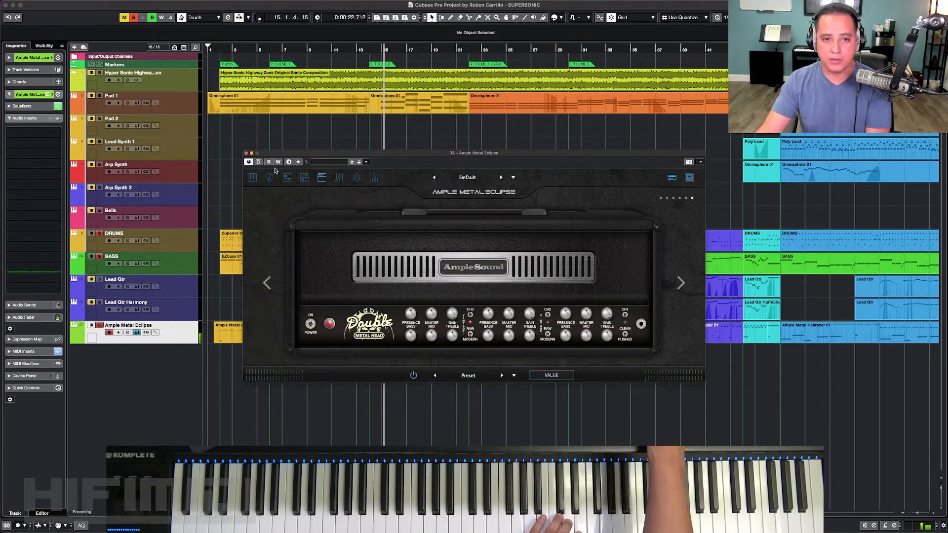
click(253, 178)
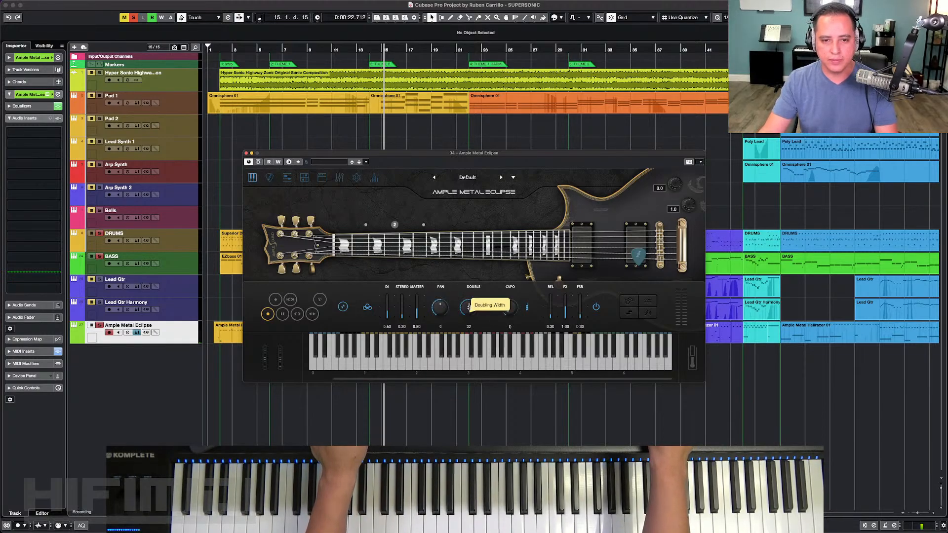
click(322, 178)
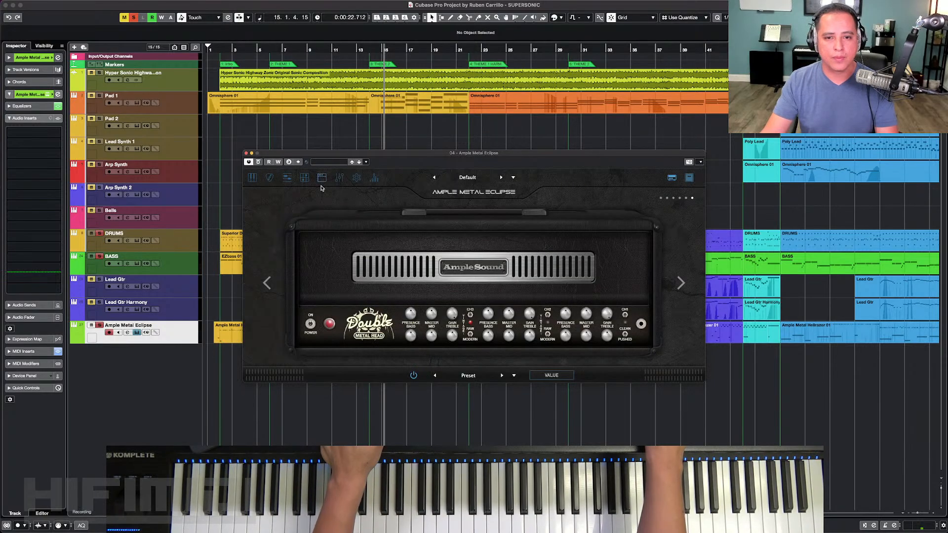
click(340, 178)
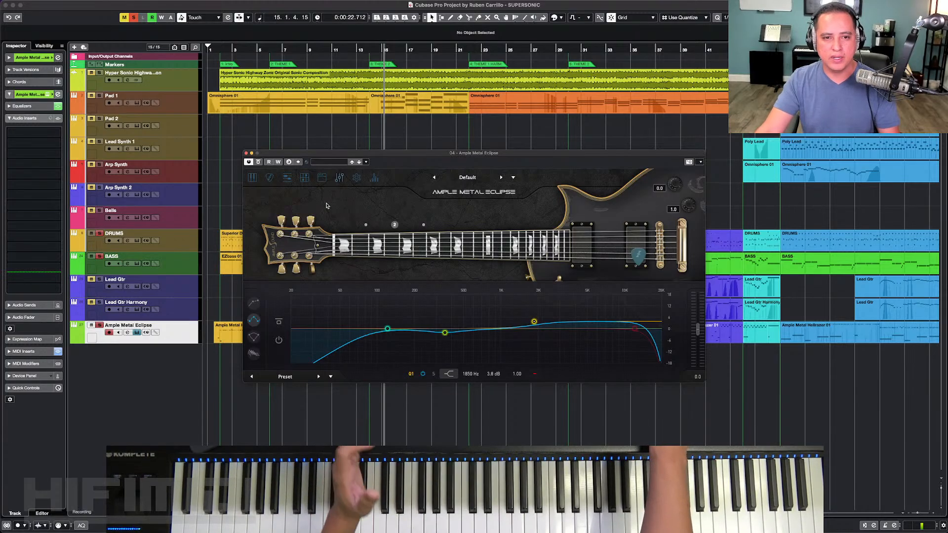
click(269, 179)
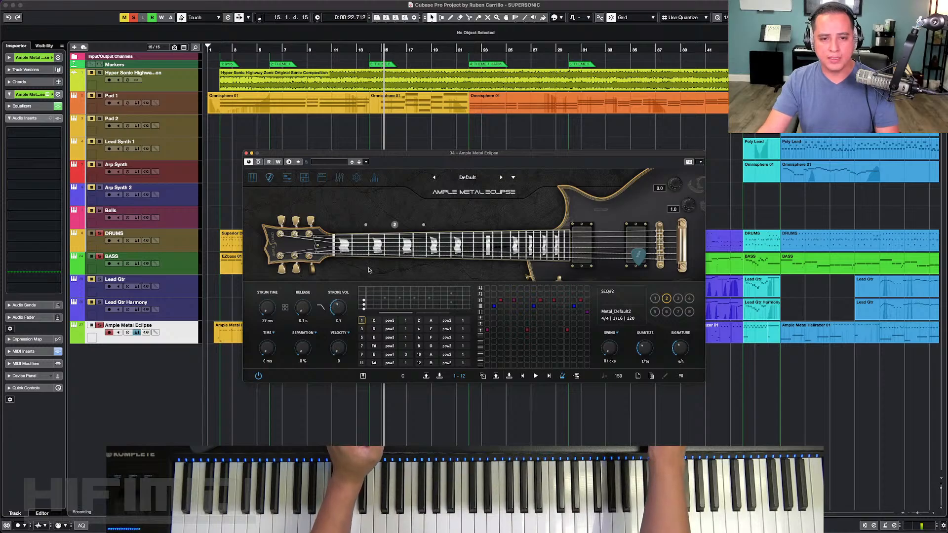
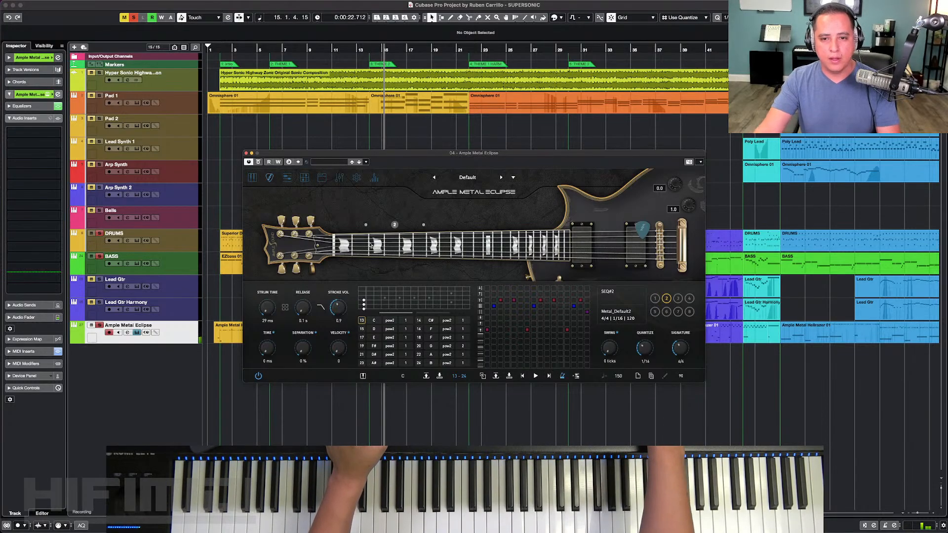
click(253, 178)
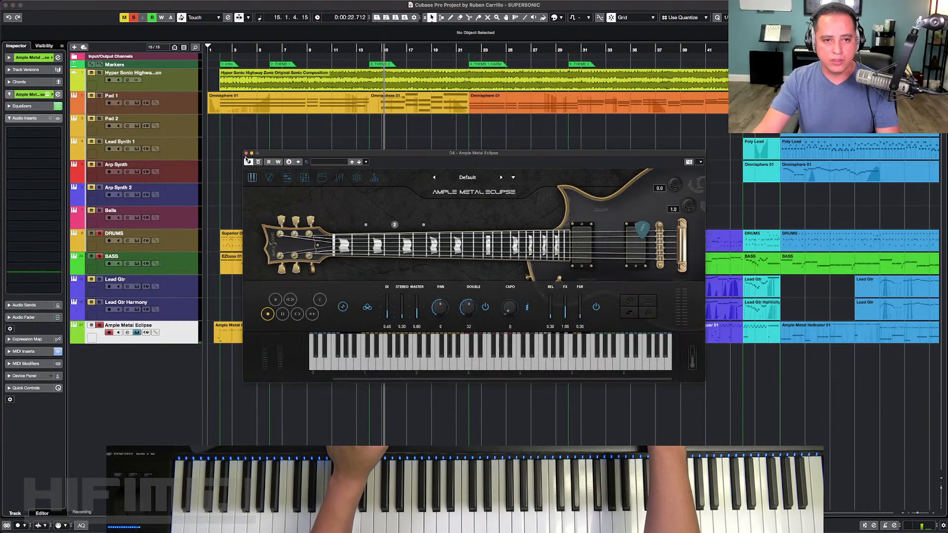
Step: Close the Ample Metal Eclipse window and play the soloed drums, bass and rhythm guitar from the project start to bar 6
click(246, 154)
key(Home)
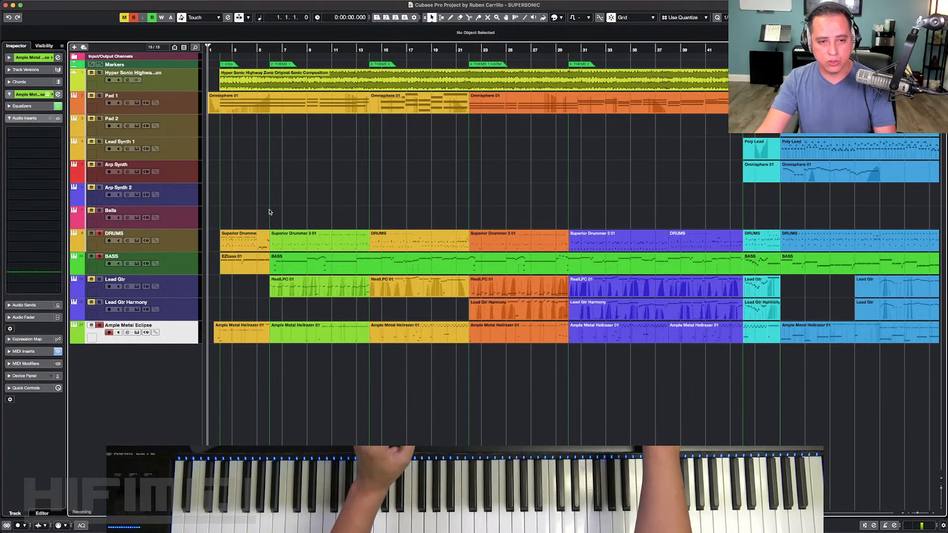
key(space)
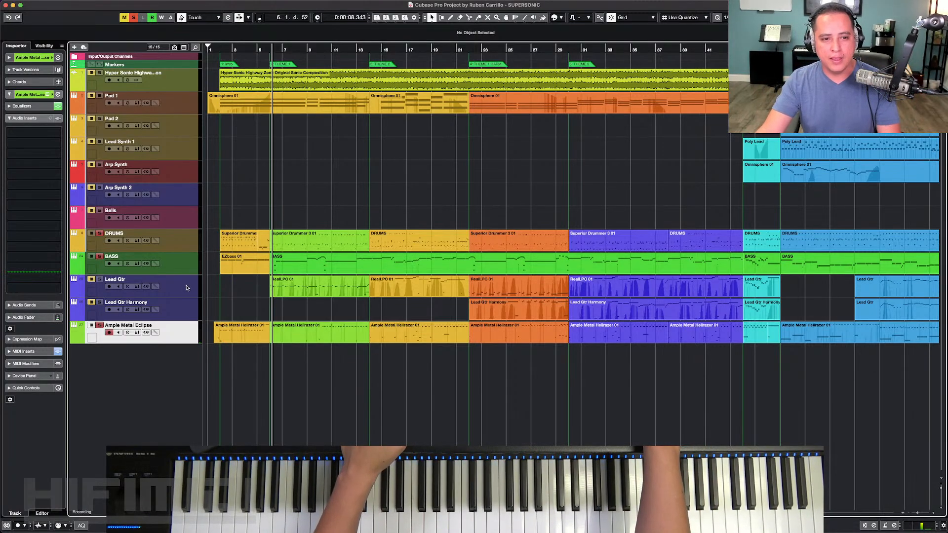
Step: Solo the Lead Gtr track and open its instrument and Guitar Rig 6 insert, showing the Noise Gate component
click(129, 282)
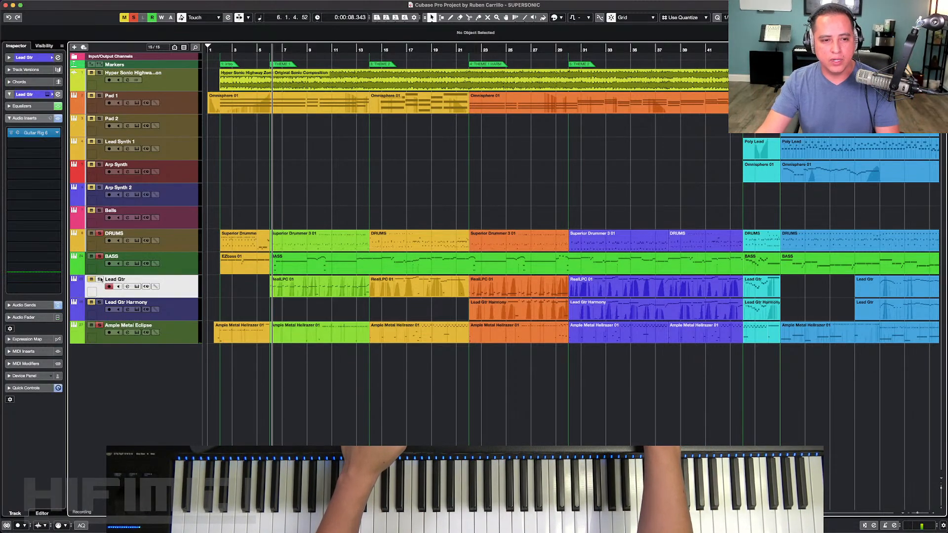
click(137, 287)
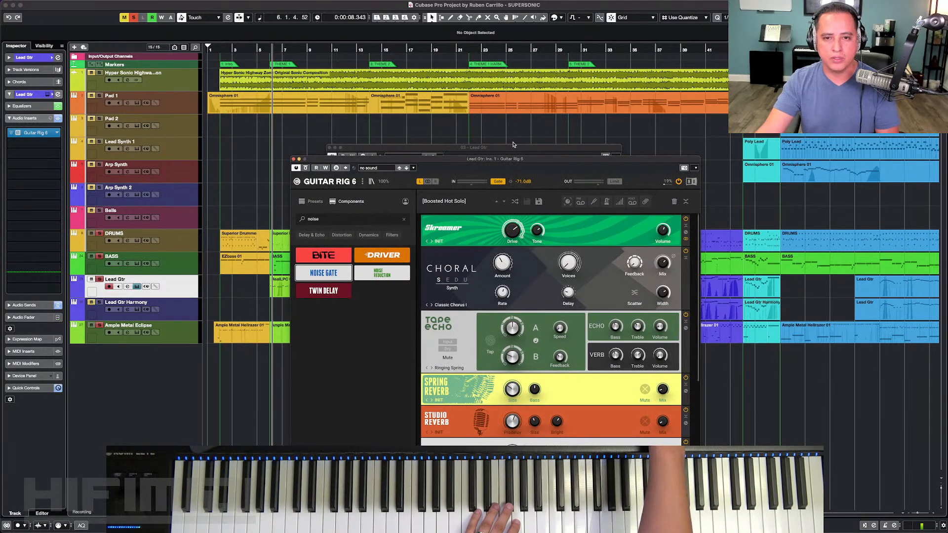
drag(516, 159, 498, 85)
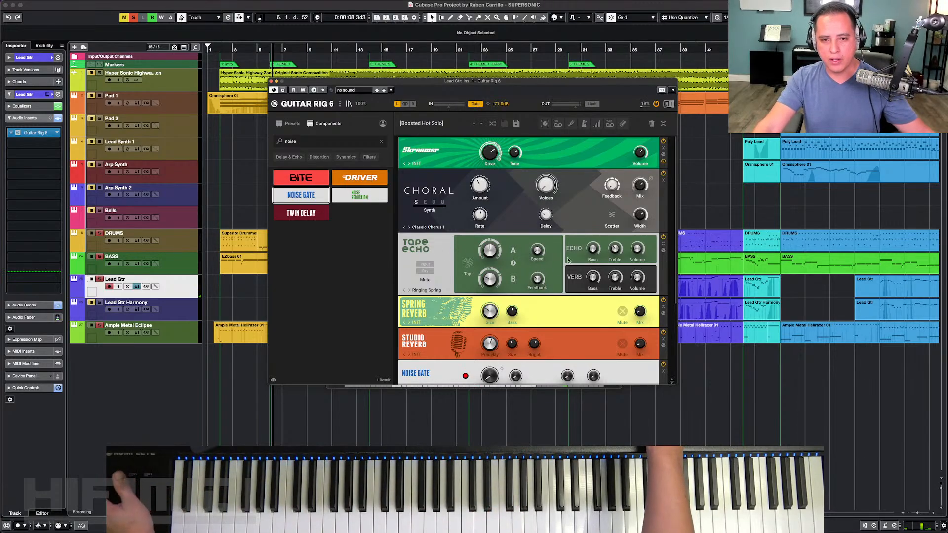
scroll(568, 260, down, 3)
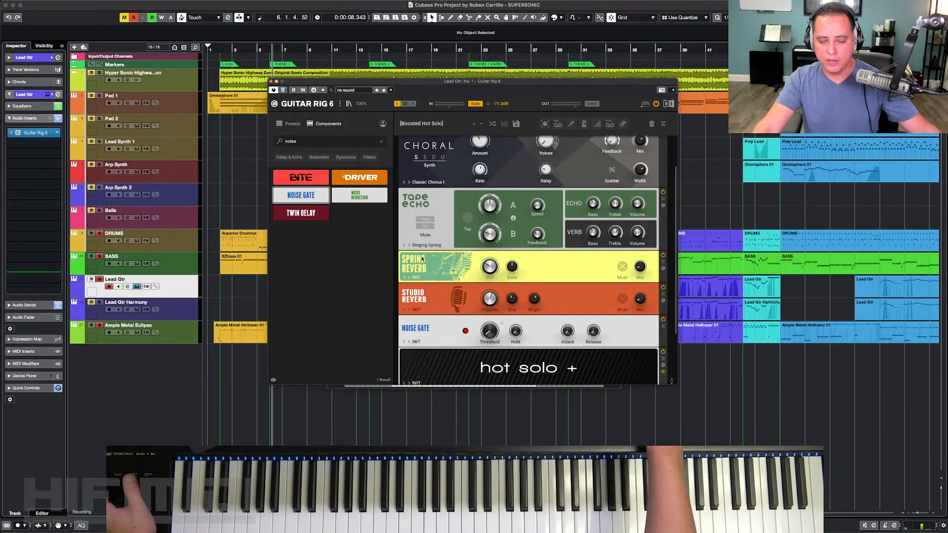
scroll(449, 284, down, 5)
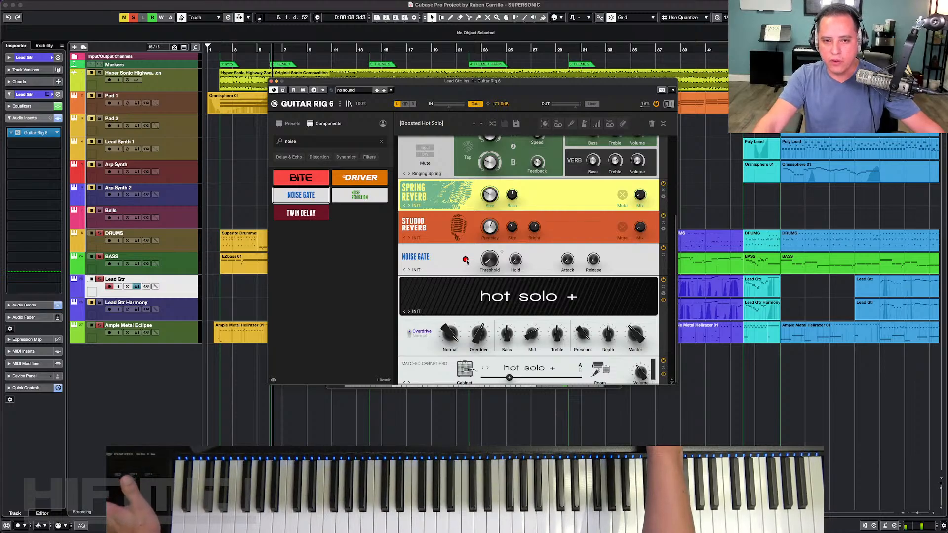
Step: Sweep the Noise Gate's Threshold up and back down, and close the Guitar Rig 6 and RealLPC windows
mouse_move(491, 266)
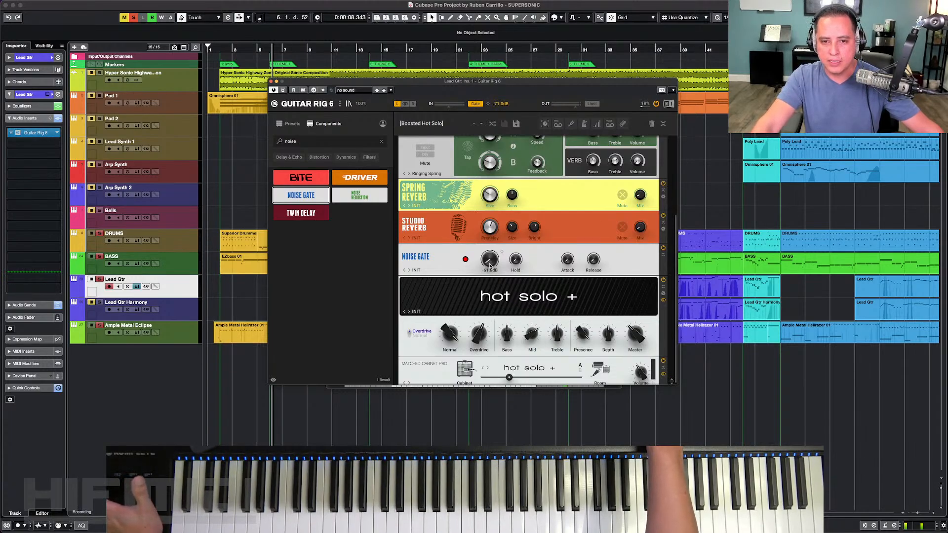
drag(490, 265, 487, 241)
drag(483, 186, 479, 126)
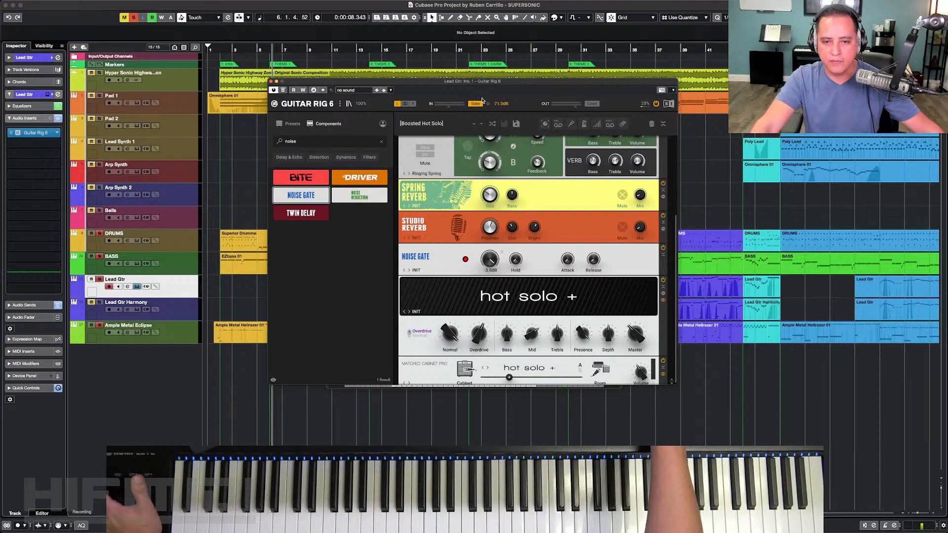
drag(494, 258, 488, 364)
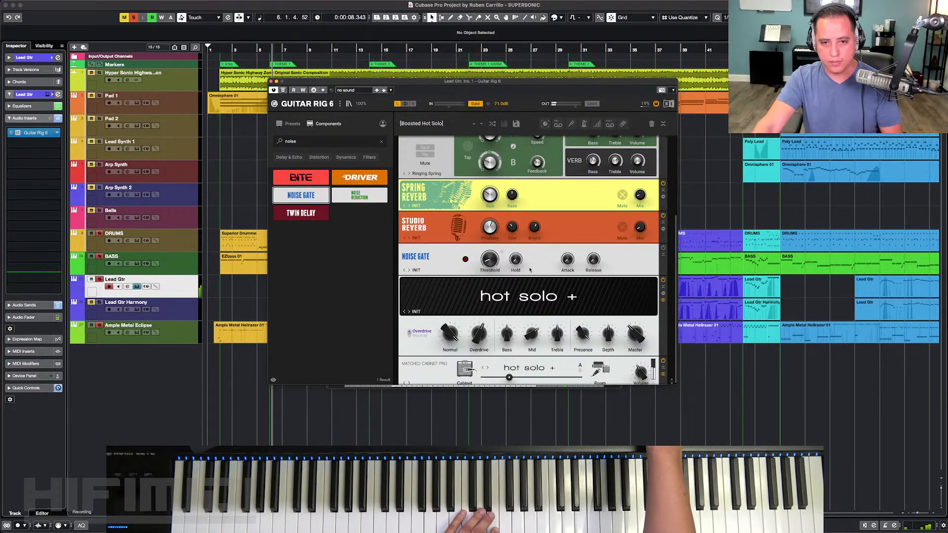
mouse_move(498, 268)
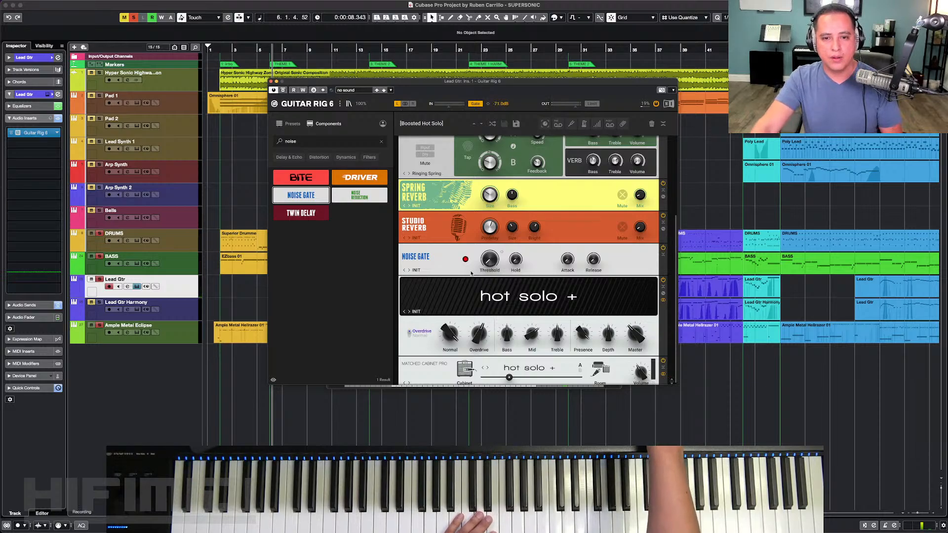
scroll(472, 318, down, 1)
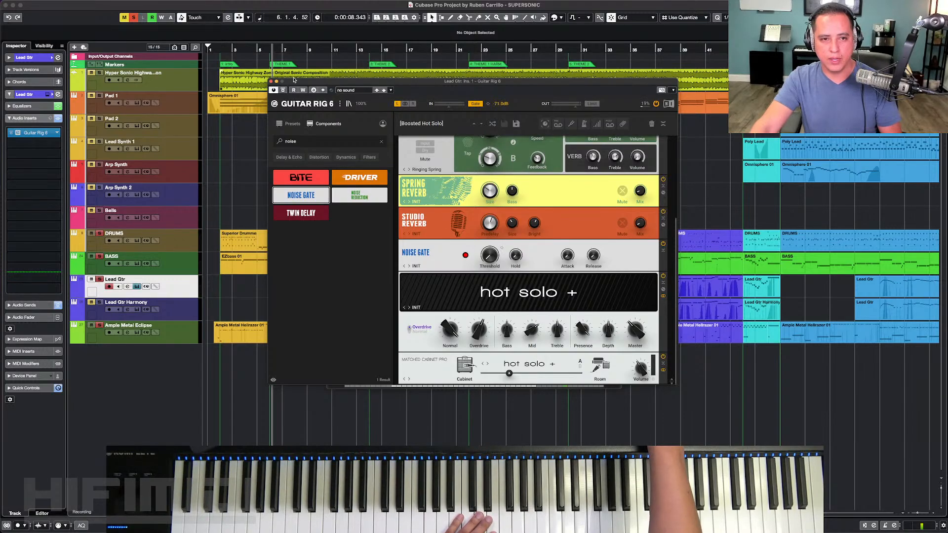
click(271, 81)
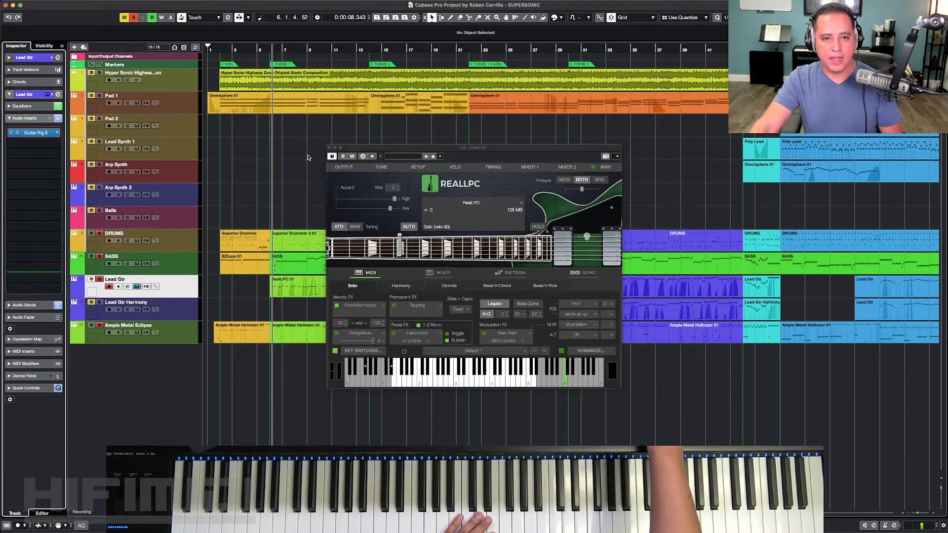
click(329, 148)
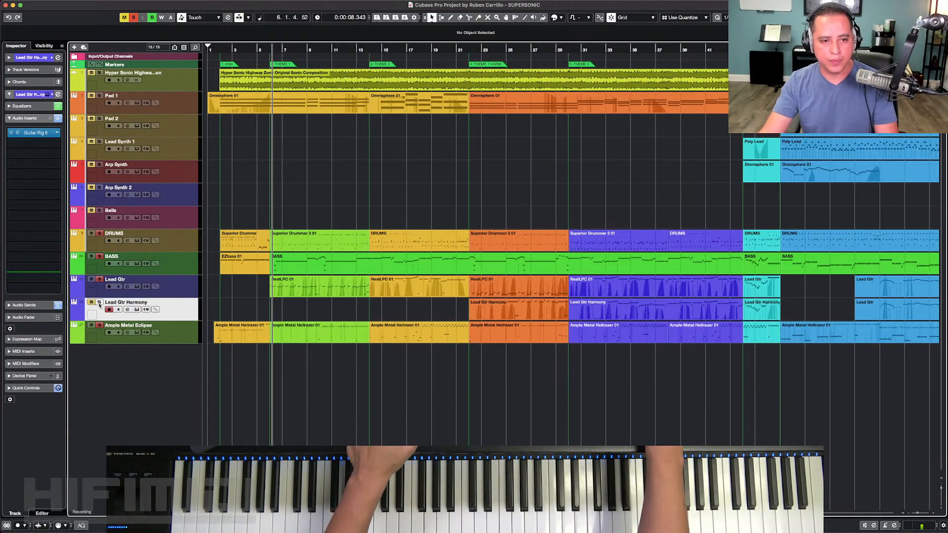
Step: Solo the Lead Gtr Harmony track and play the arrangement from the start
click(211, 54)
key(space)
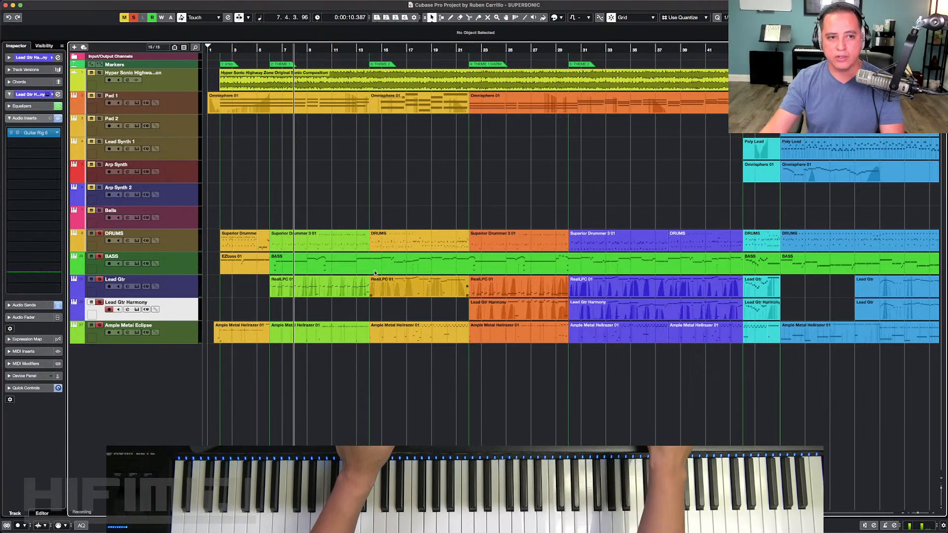
Step: Hide the Hyper Sonic Highway audio track and play the remaining arrangement from the beginning
click(184, 84)
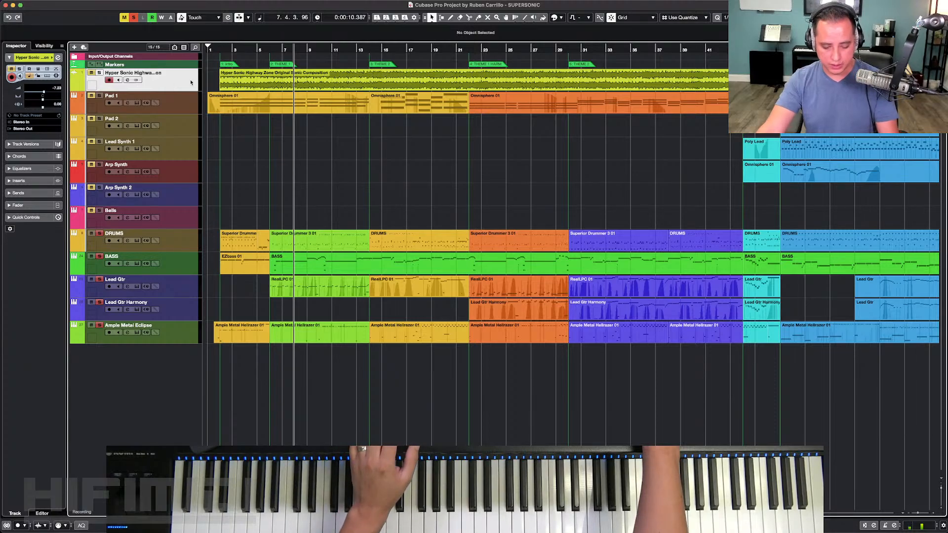
right_click(180, 85)
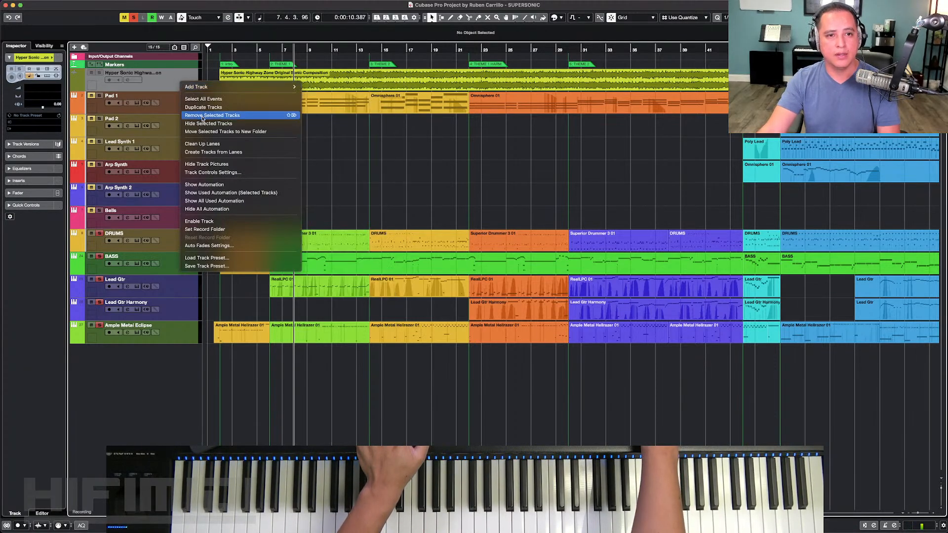
click(202, 122)
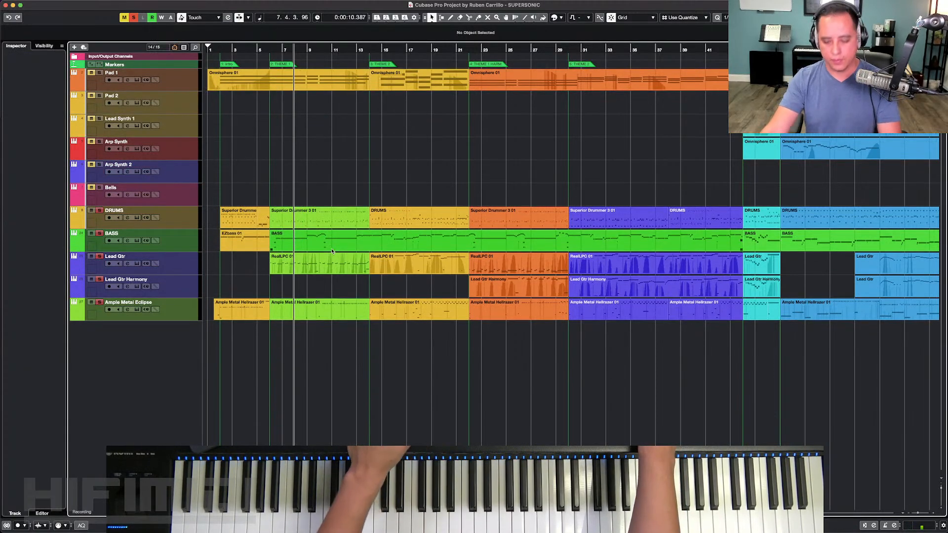
key(Home)
key(space)
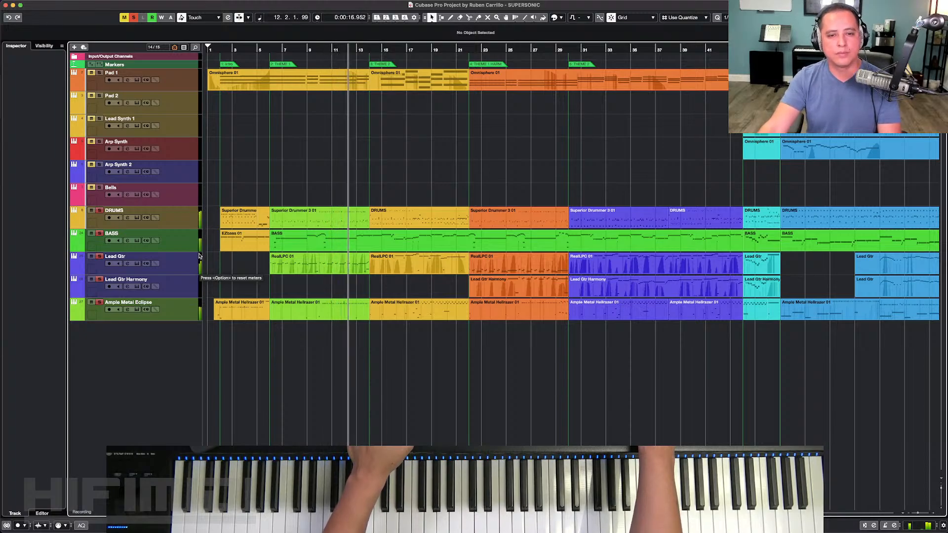
Step: Open the Lead Gtr part starting at bar 6 in the note editor, play its melody from just before bar 6, and close the editor
double_click(292, 257)
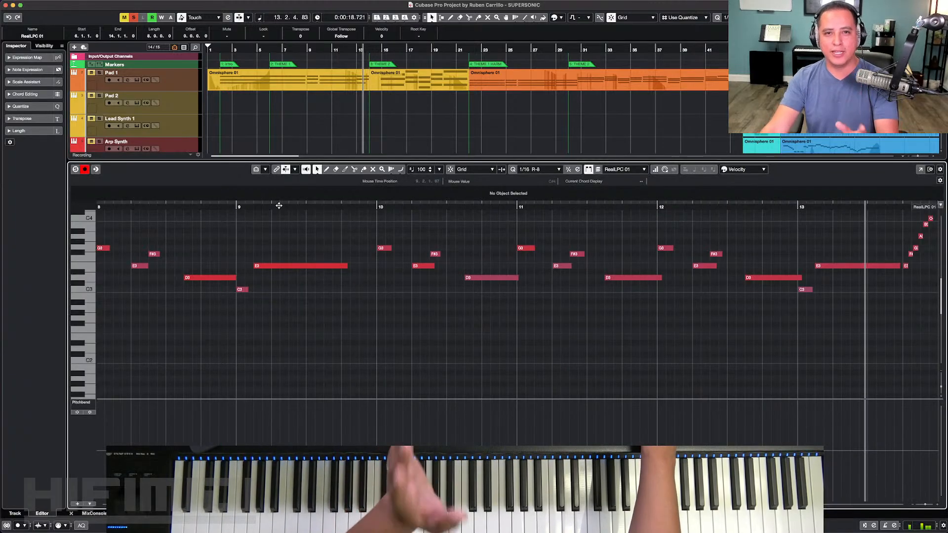
scroll(318, 298, left, 6)
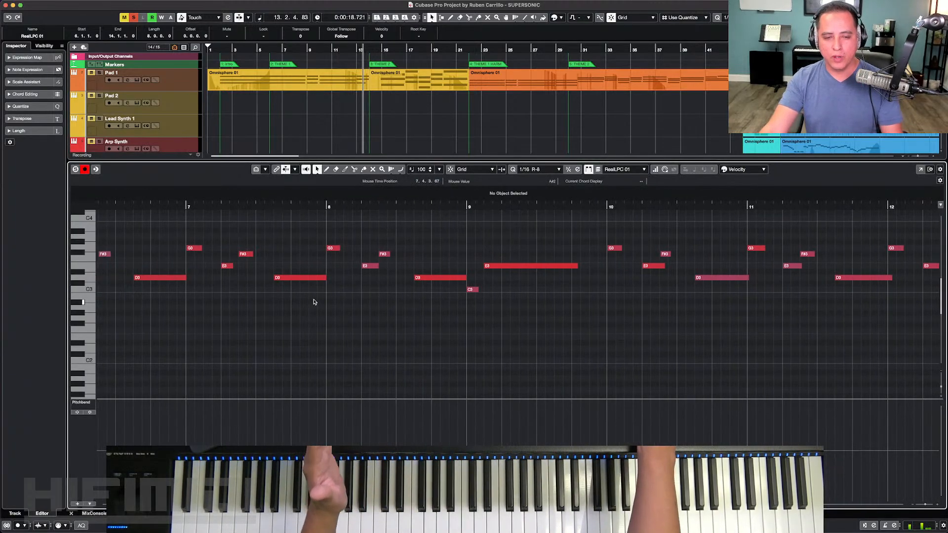
key(g)
scroll(345, 308, up, 2)
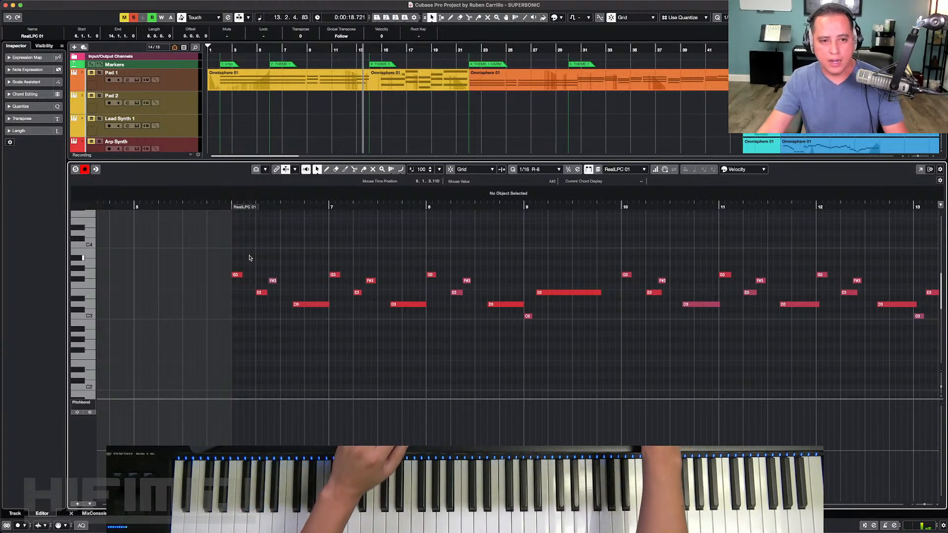
click(222, 208)
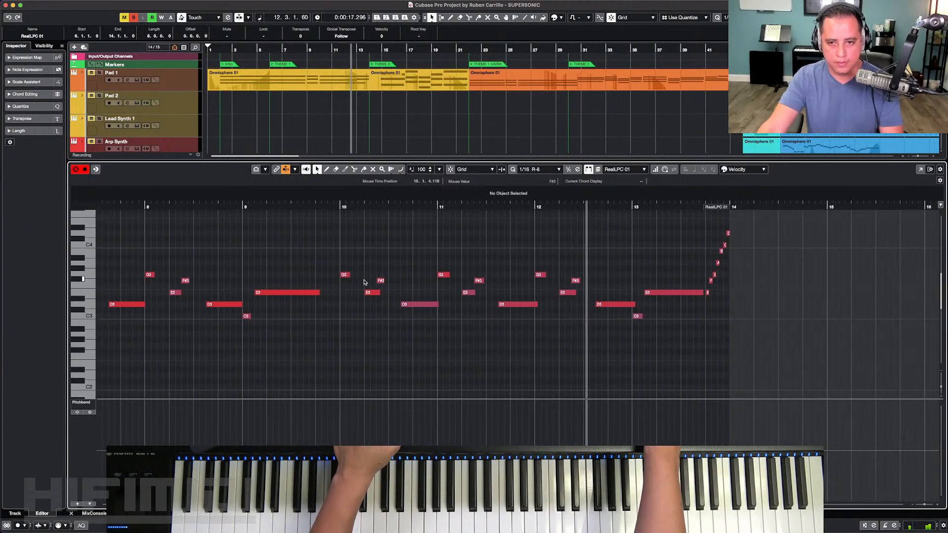
key(super+e)
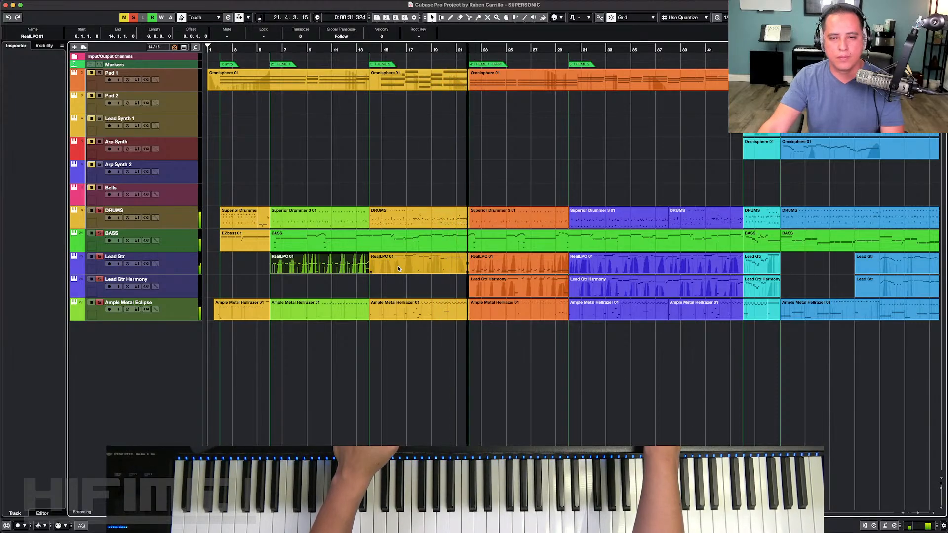
Step: Stop playback, examine the notes of the Lead Gtr part starting at bar 22 in the note editor, and close the editor
click(511, 273)
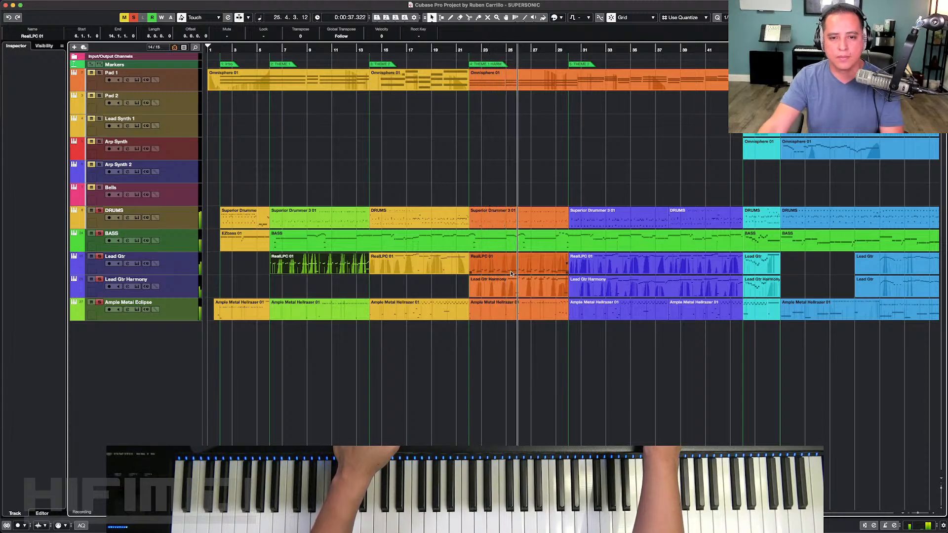
key(alt+x)
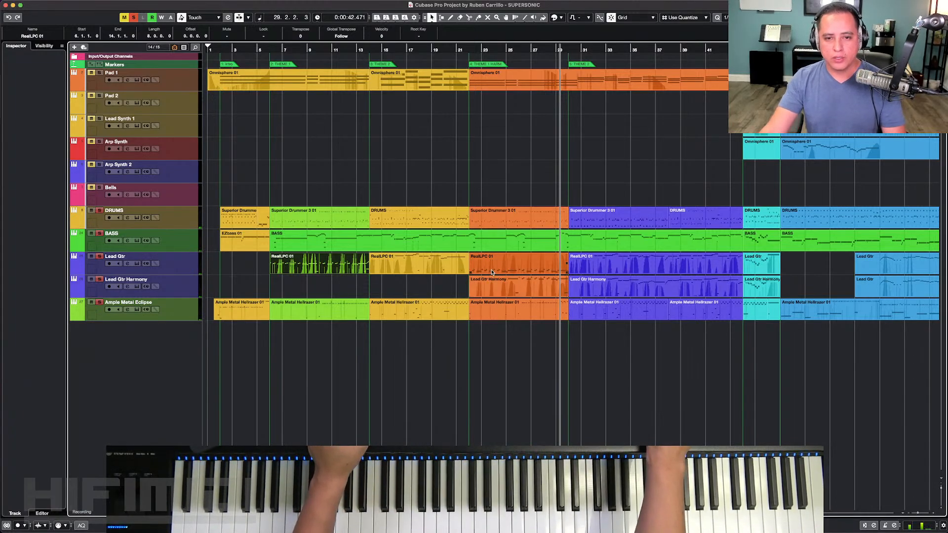
double_click(492, 270)
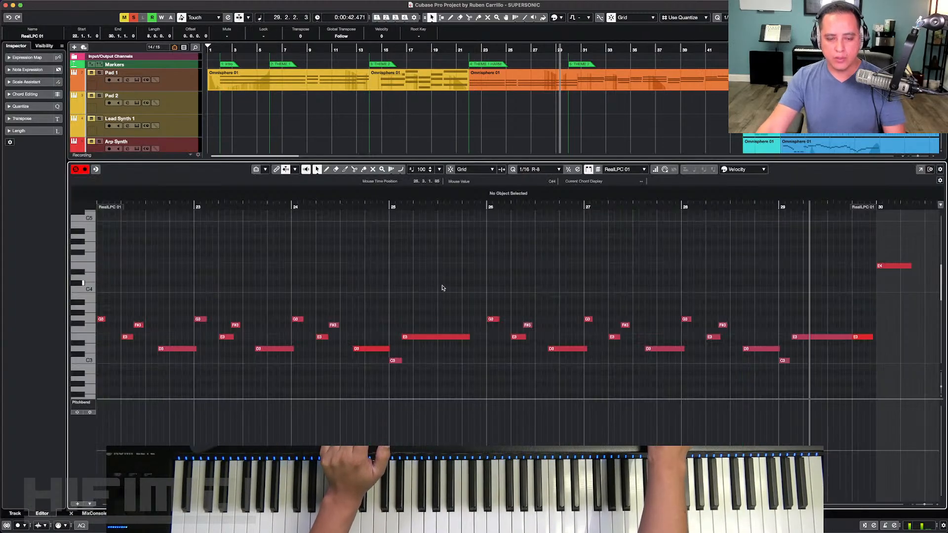
key(g)
key(g)
scroll(428, 309, left, 5)
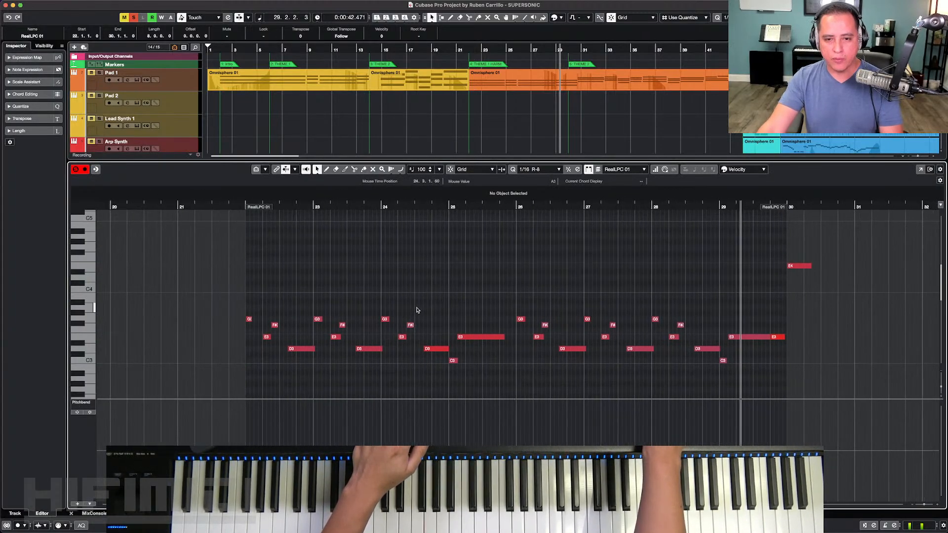
scroll(416, 310, left, 1)
key(Return)
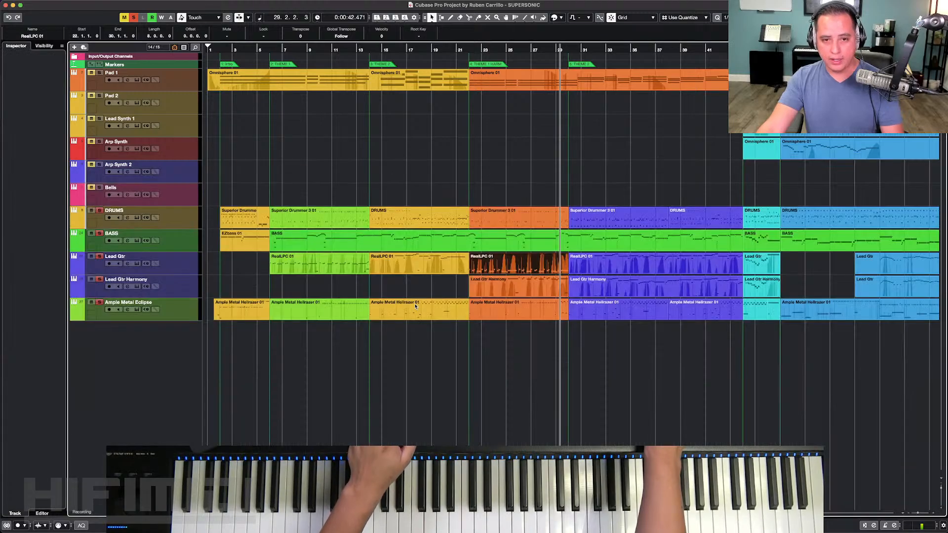
Step: Open the Lead Gtr Harmony part at bar 22 in the note editor, play it from just before bar 22, and close the editor
click(486, 286)
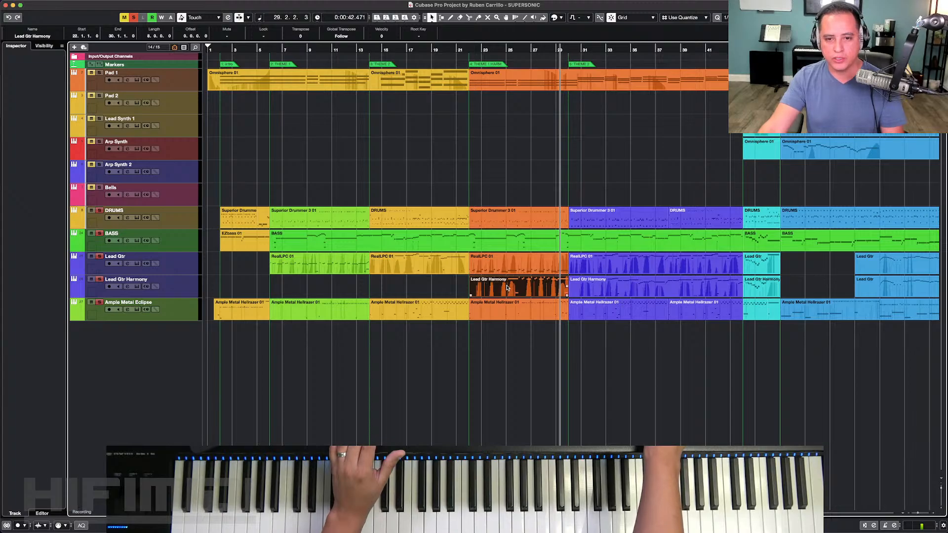
key(Return)
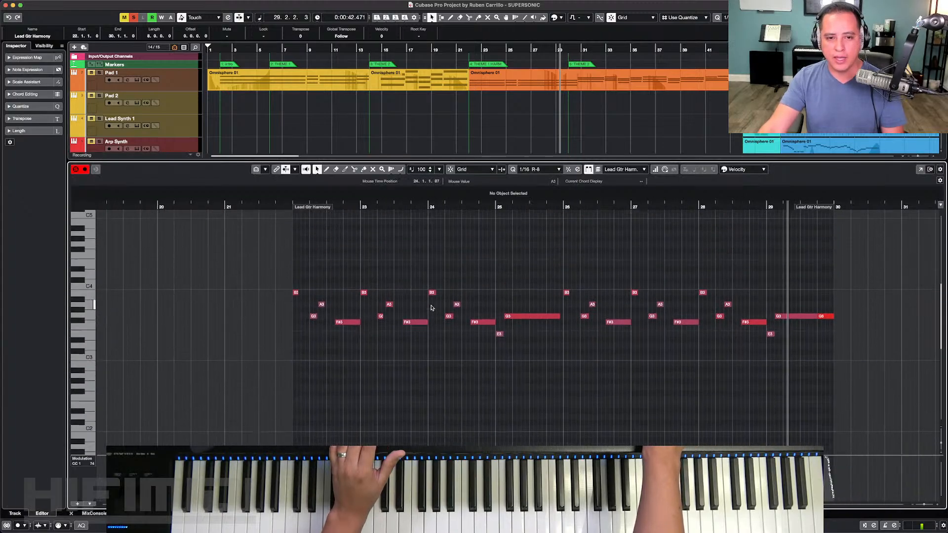
scroll(431, 308, up, 1)
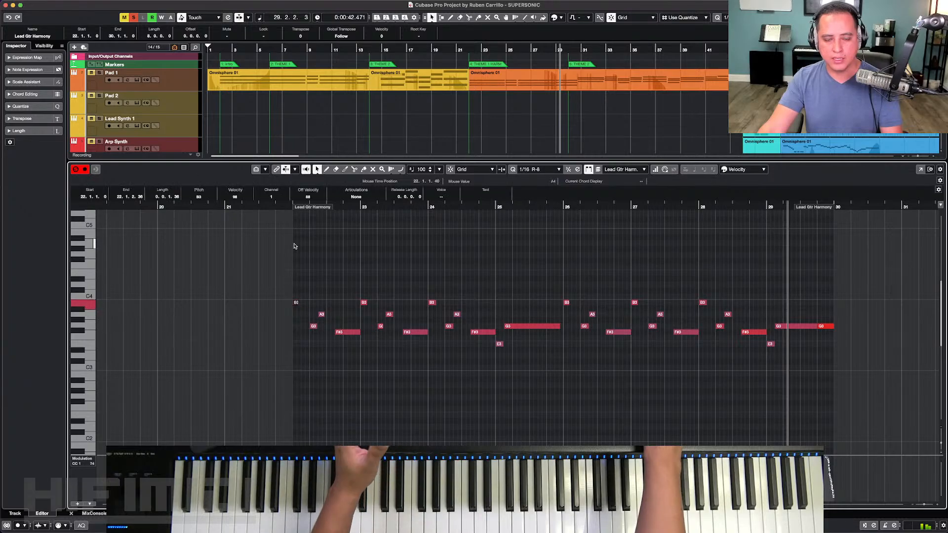
click(285, 209)
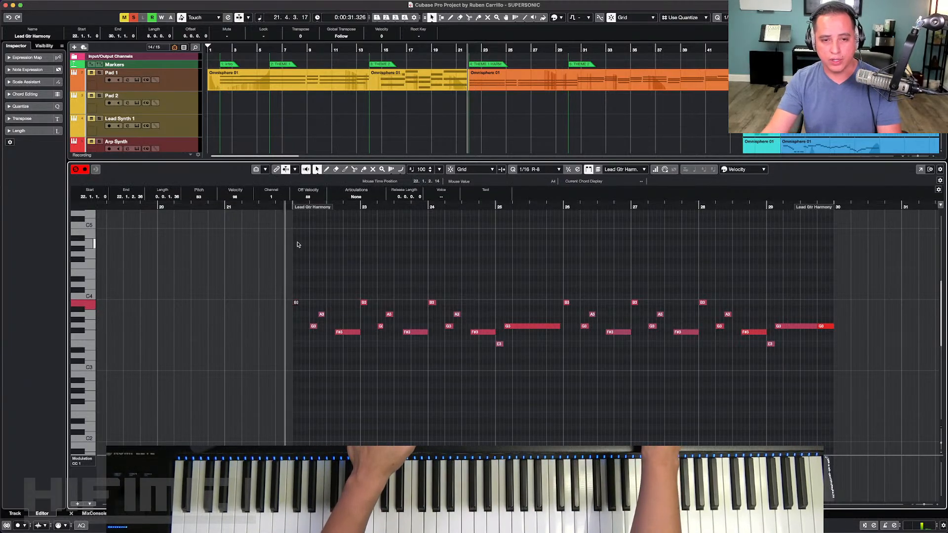
key(space)
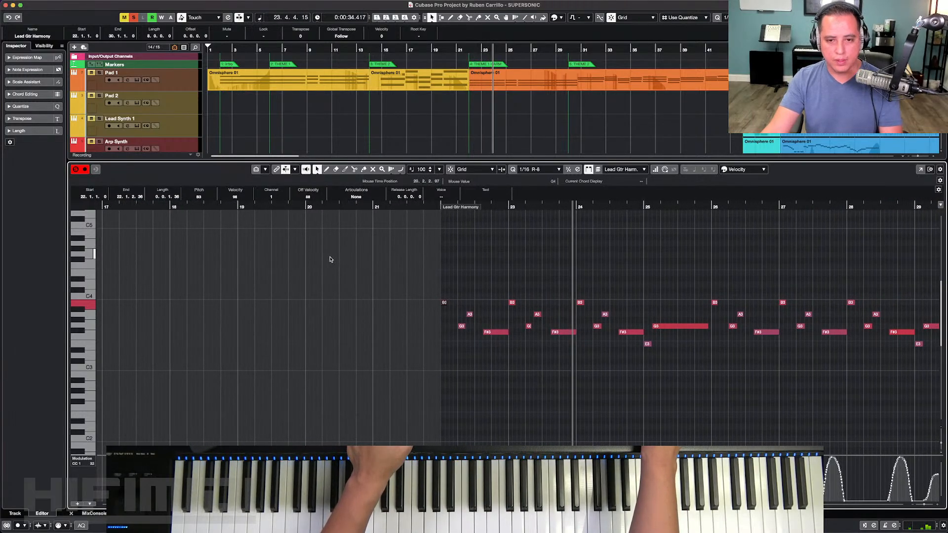
key(Return)
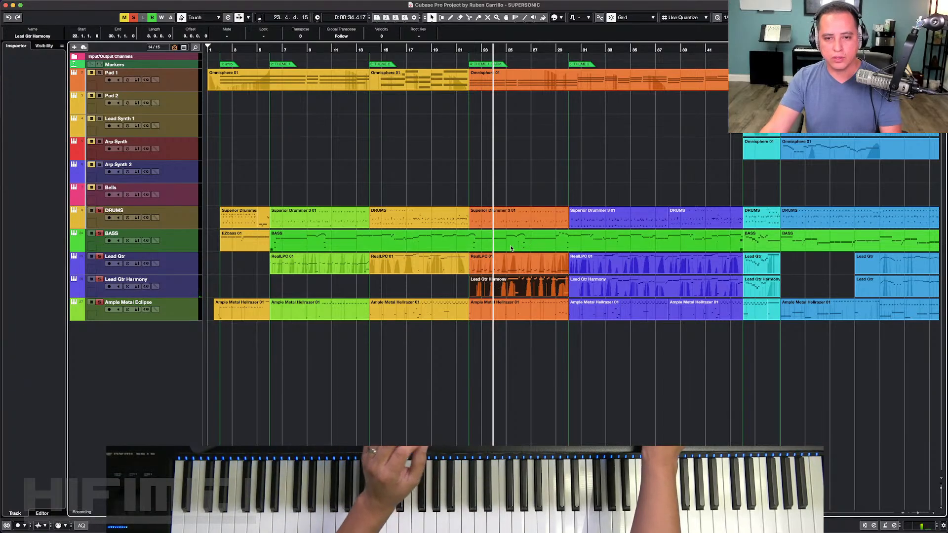
Step: Open the Lead Gtr Harmony part at bar 22 in the note editor and play it from just before bar 22 to its end
double_click(478, 290)
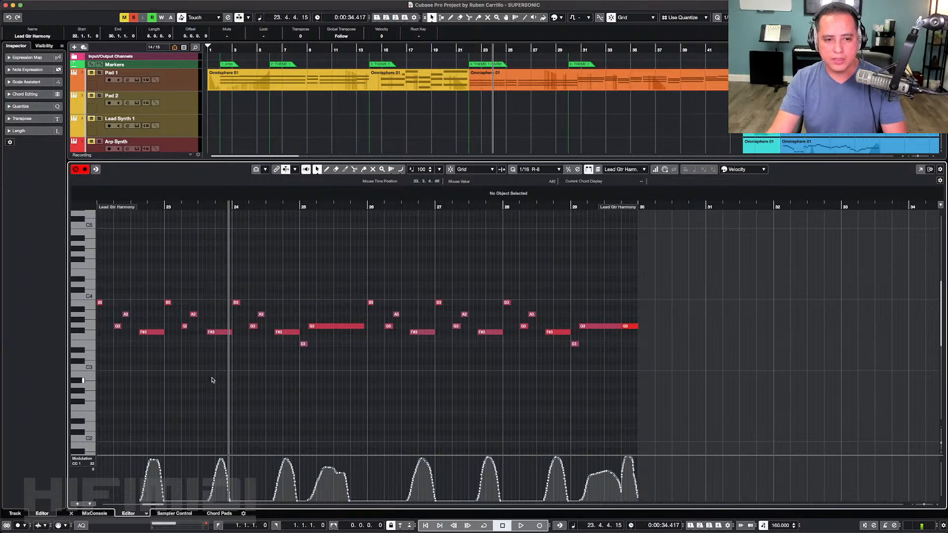
scroll(212, 380, left, 6)
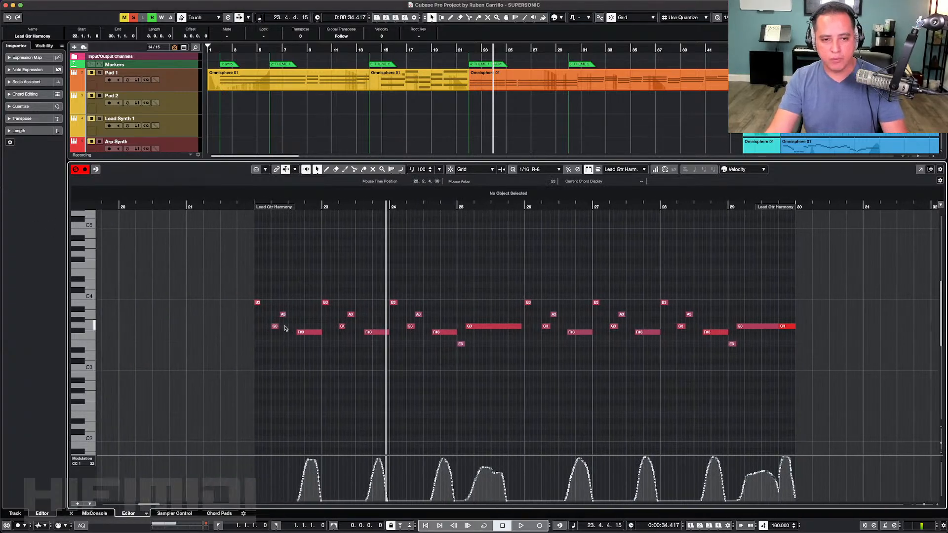
scroll(284, 326, up, 5)
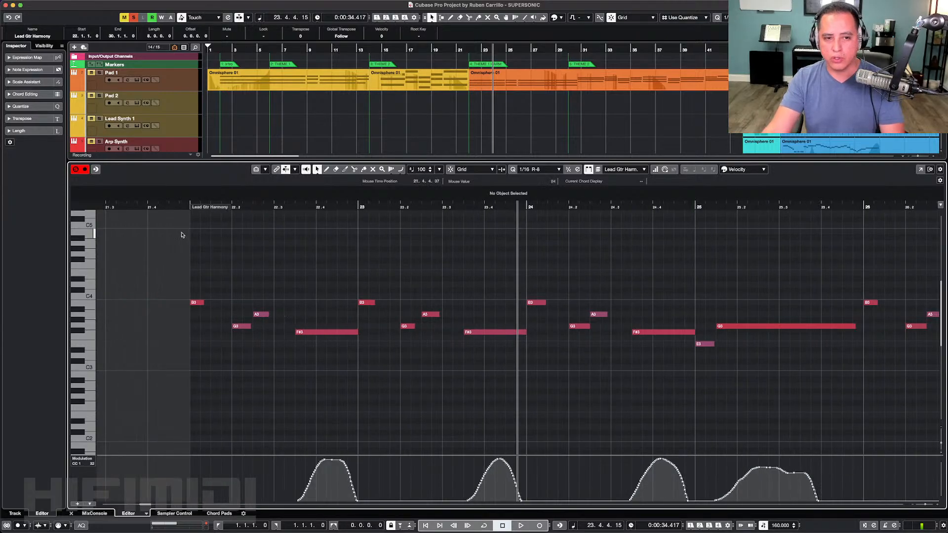
click(180, 209)
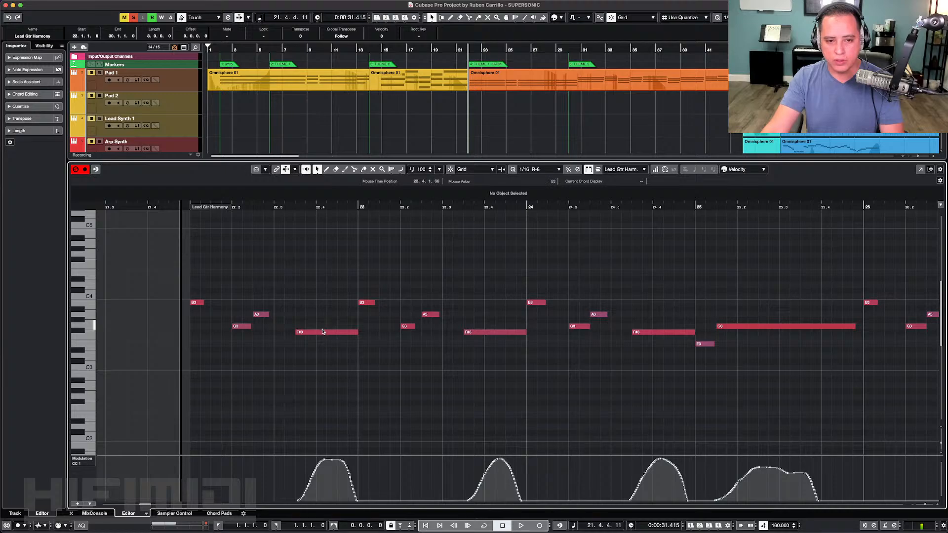
key(space)
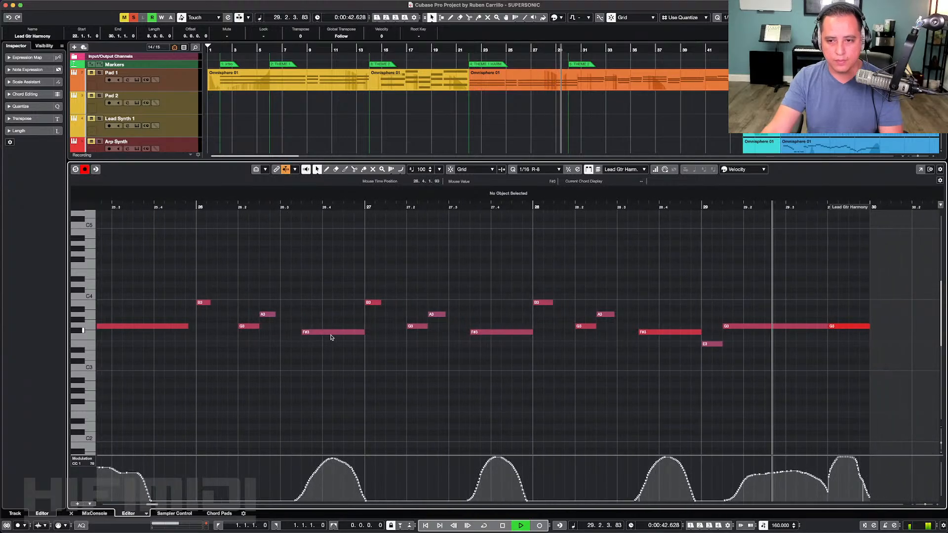
key(space)
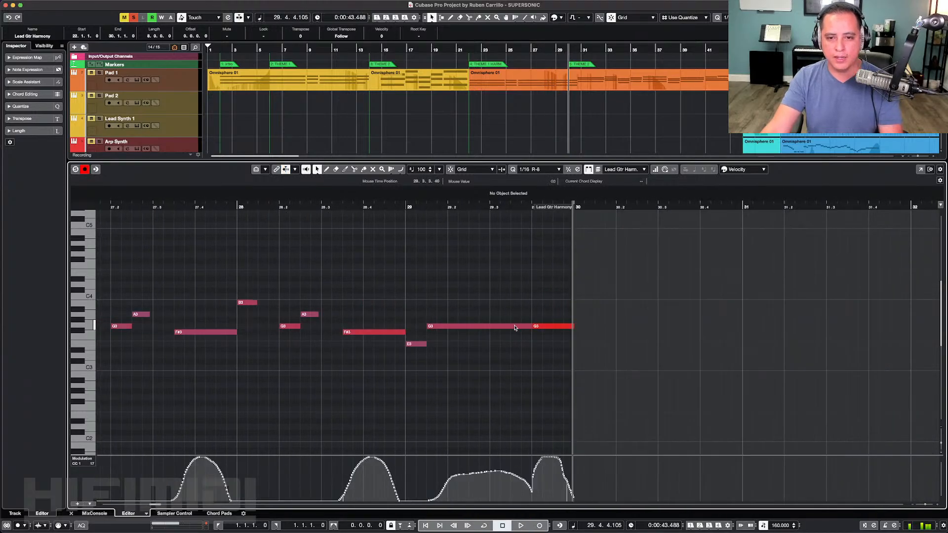
Step: Switch the editor's controller lane from Modulation to Velocity and close the editor
click(85, 463)
click(98, 467)
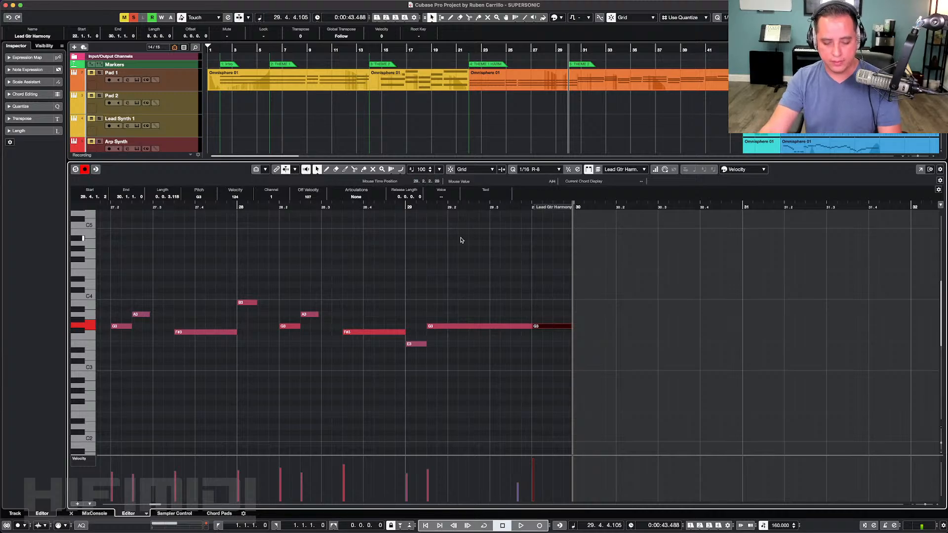
key(super+alt+e)
Step: Briefly play the arrangement from bar 22, and add the Pad 1 track to the soloed tracks
scroll(557, 154, right, 3)
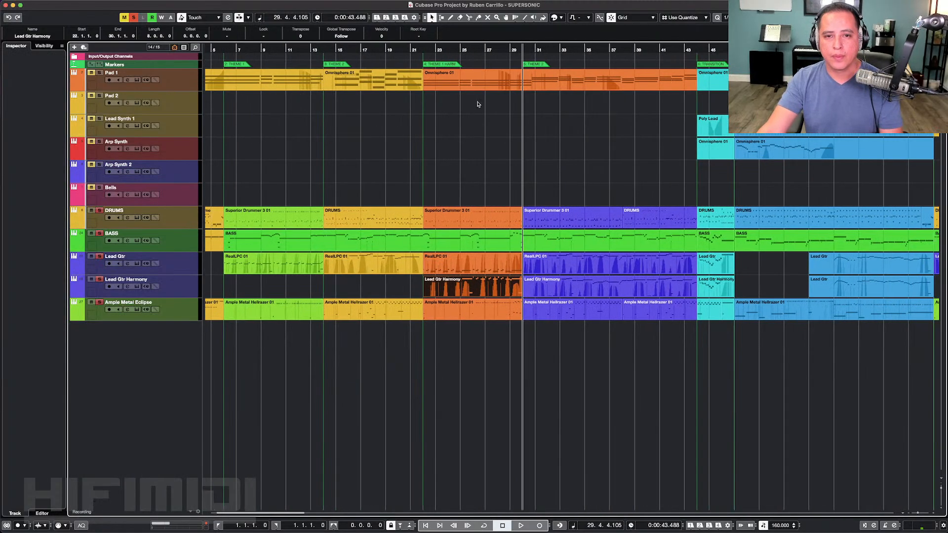
click(420, 50)
key(space)
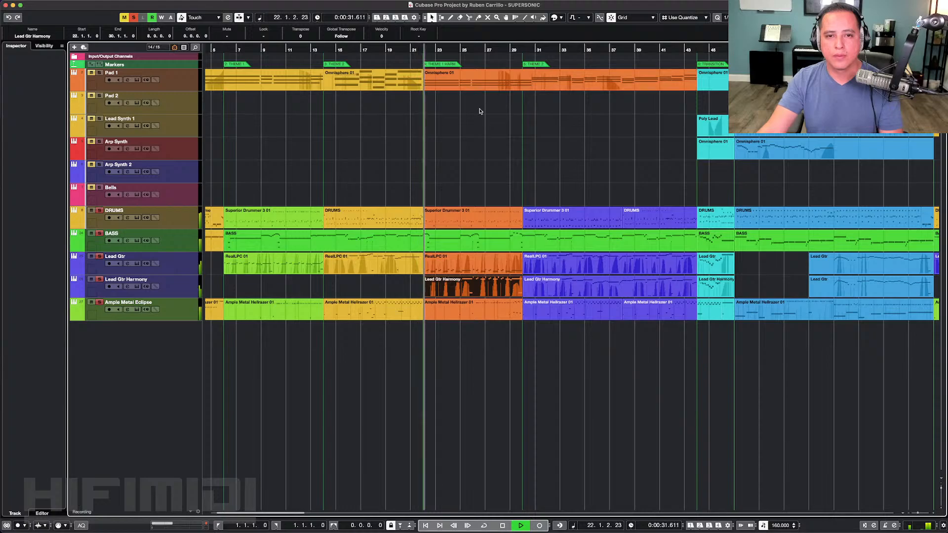
scroll(356, 118, left, 3)
click(182, 86)
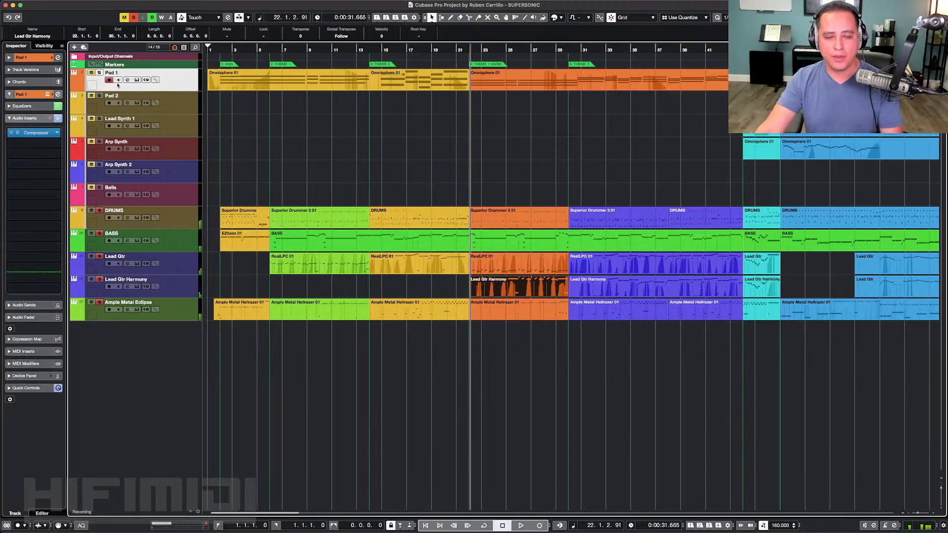
click(99, 73)
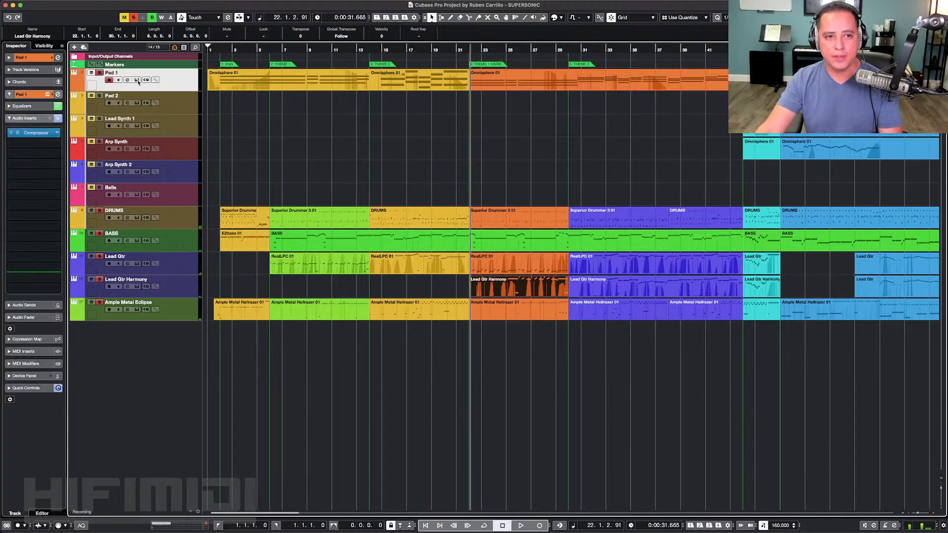
Step: Open the Pad 1 track's Omnisphere instrument, examine its patch in the full patch browser, and close the plug-in window
click(138, 80)
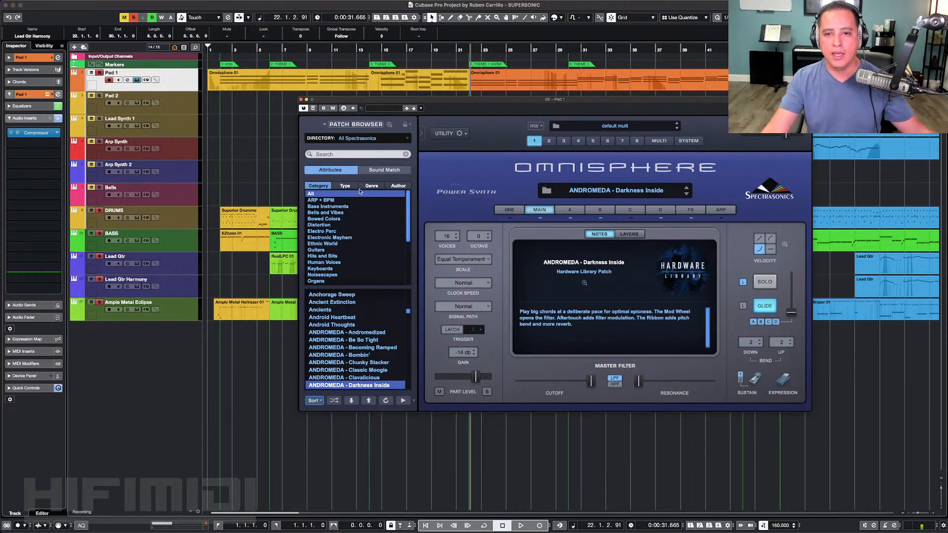
click(609, 193)
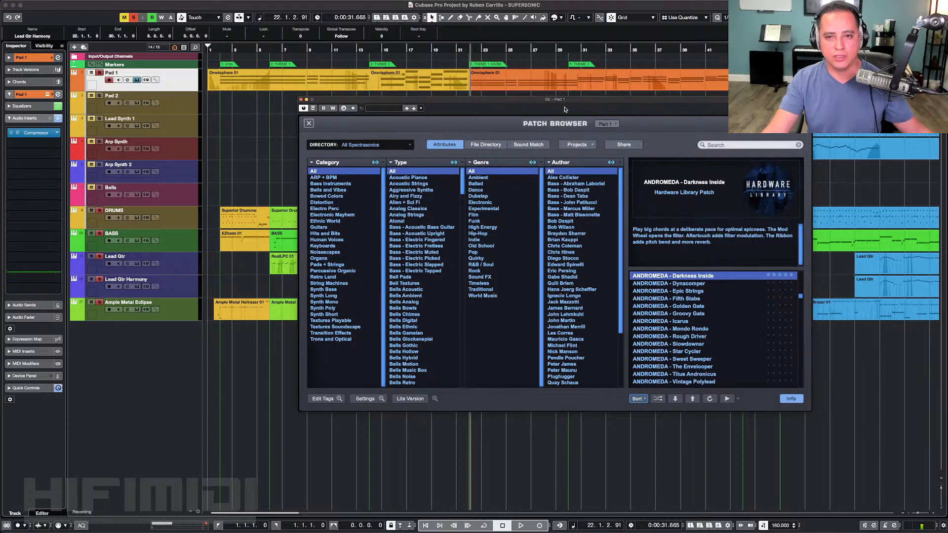
drag(493, 102, 419, 100)
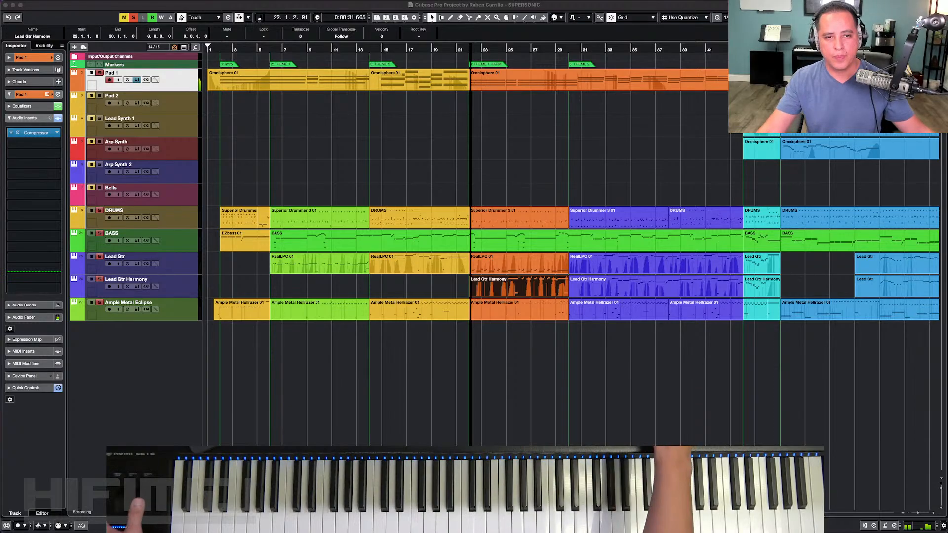
click(127, 79)
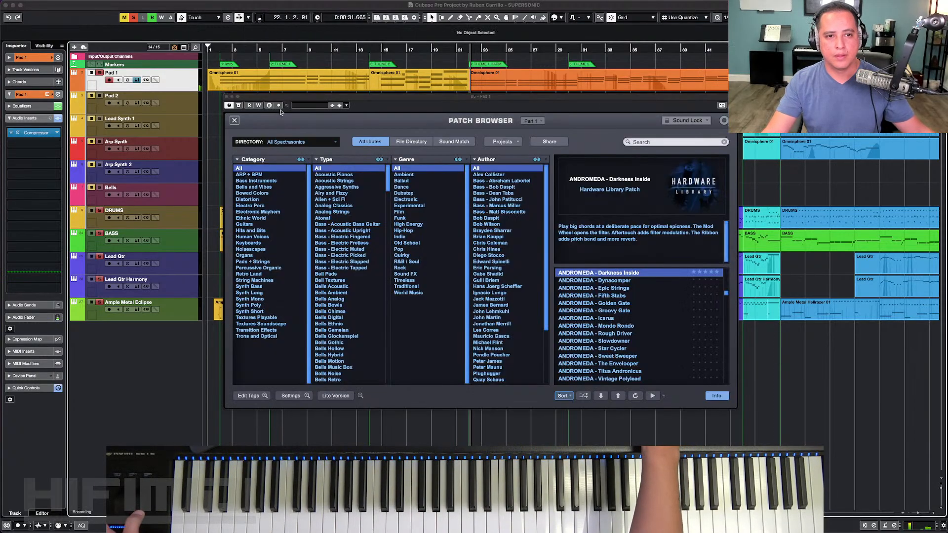
click(227, 97)
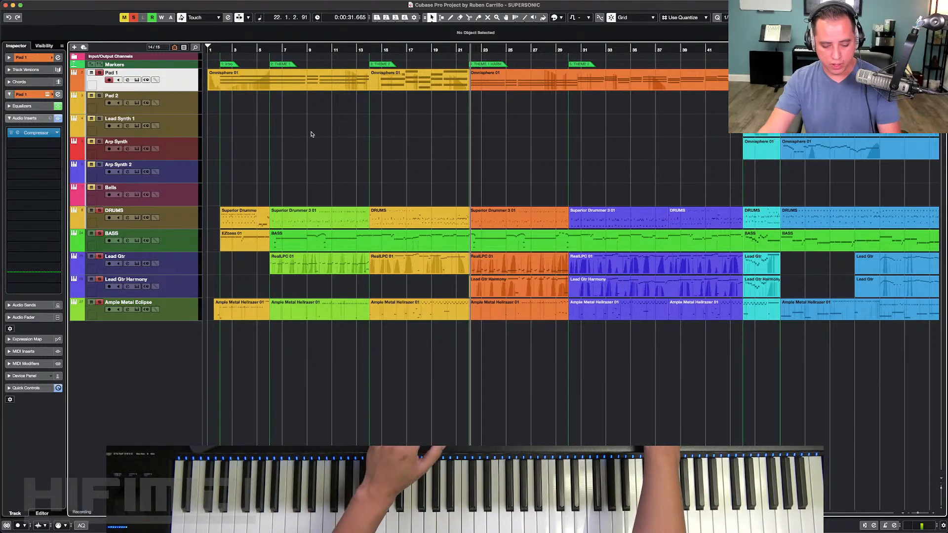
Step: Enlarge the tracks and play the arrangement with Pad 1 from the project start, with the view following the playback cursor
key(h)
key(h)
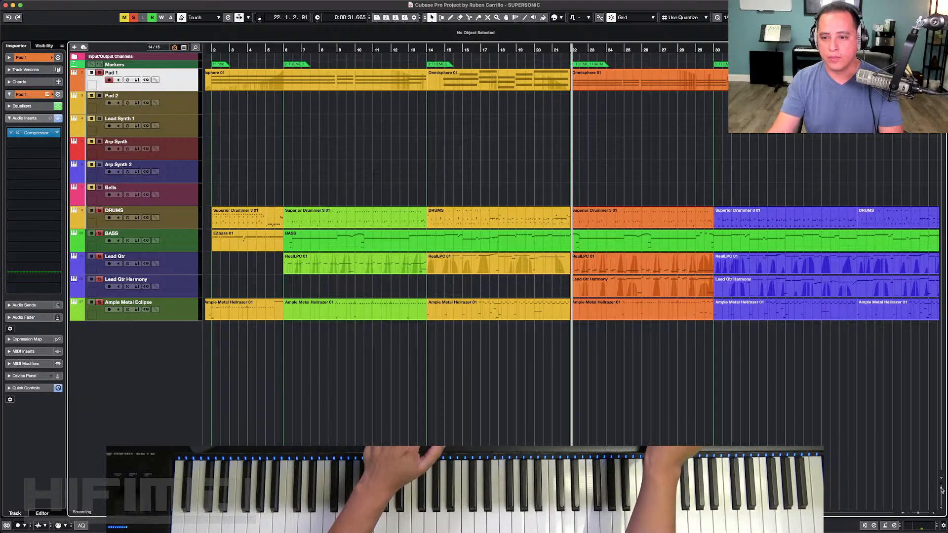
drag(941, 490, 941, 494)
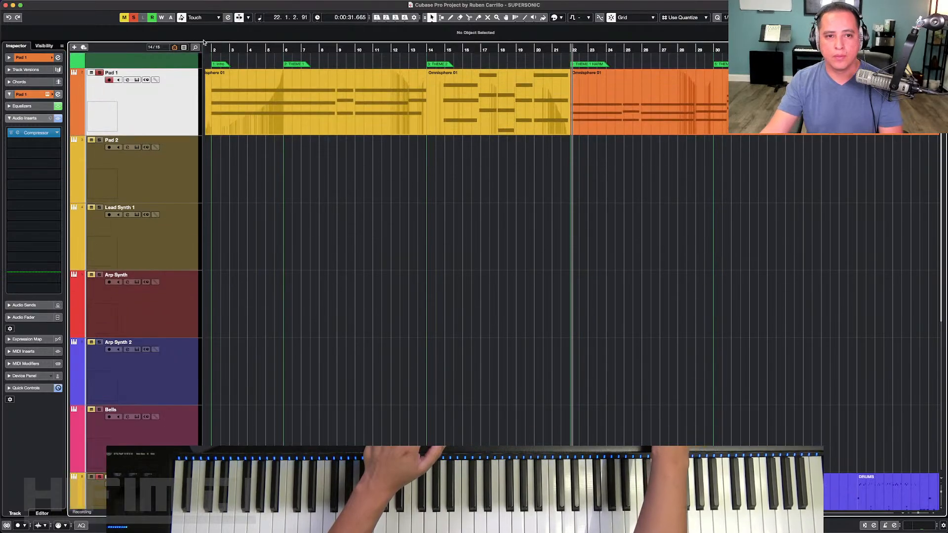
key(h)
key(h)
scroll(313, 111, left, 3)
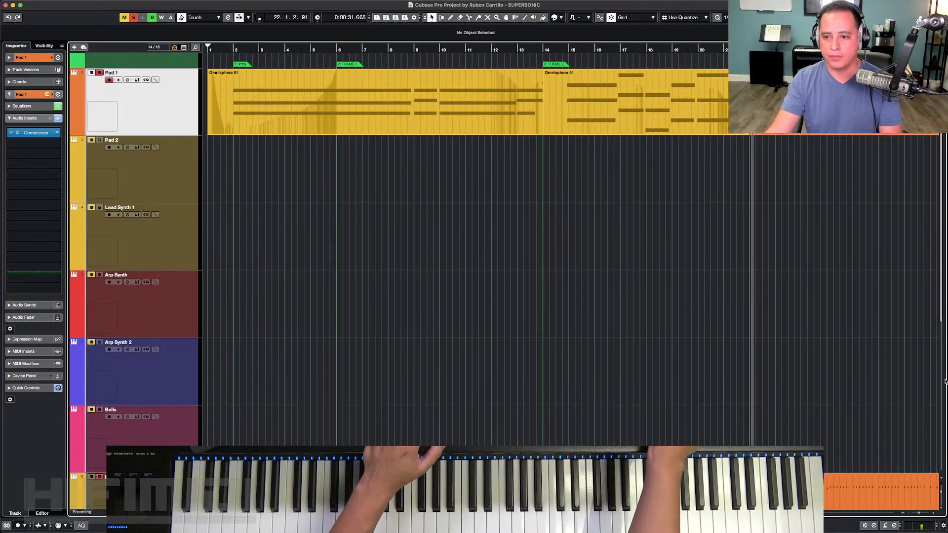
drag(942, 490, 944, 489)
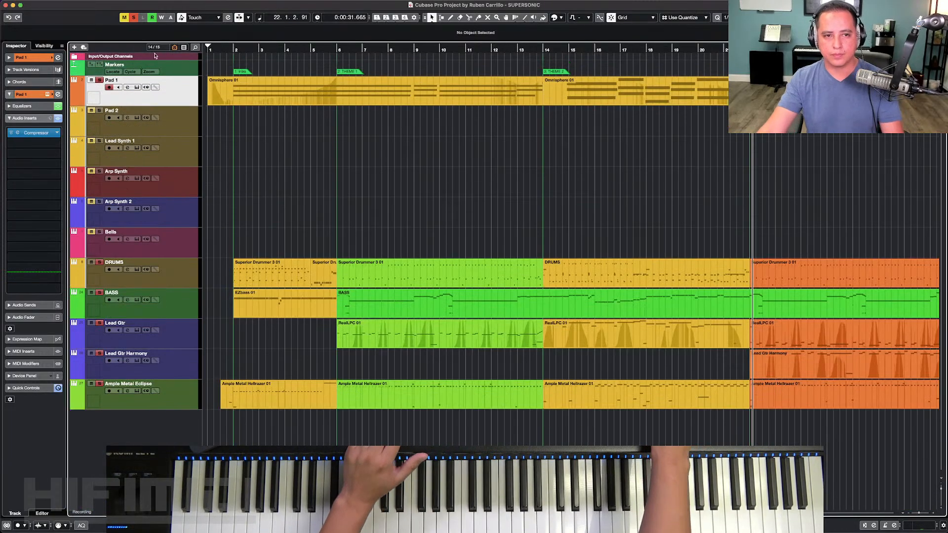
key(Home)
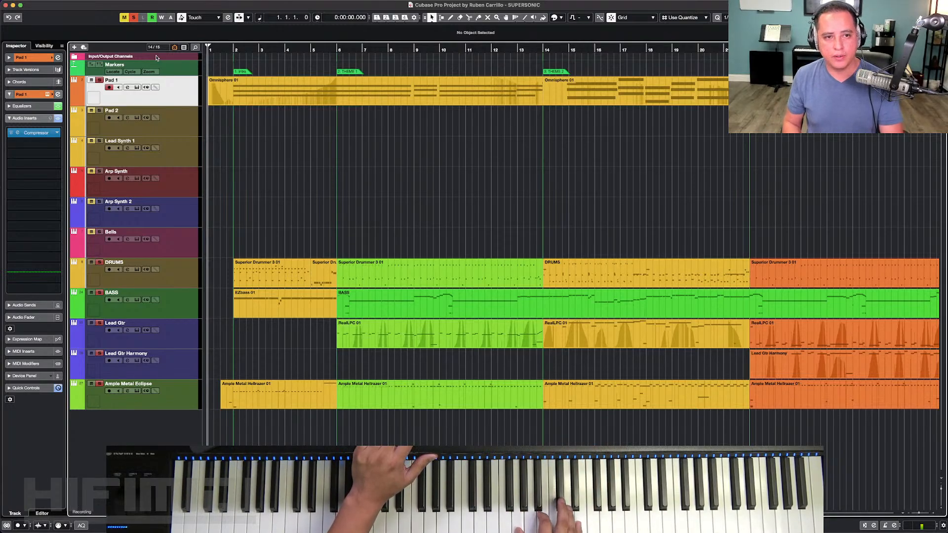
key(space)
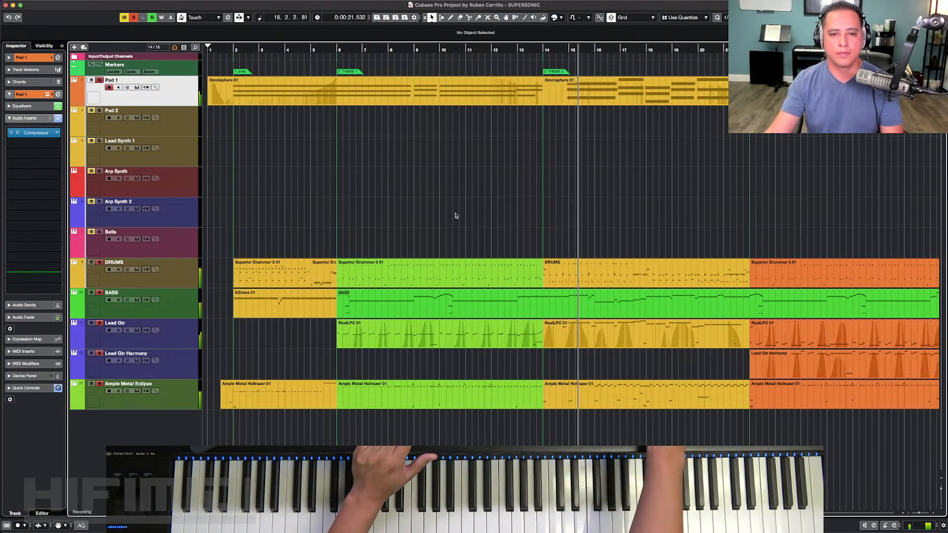
key(f)
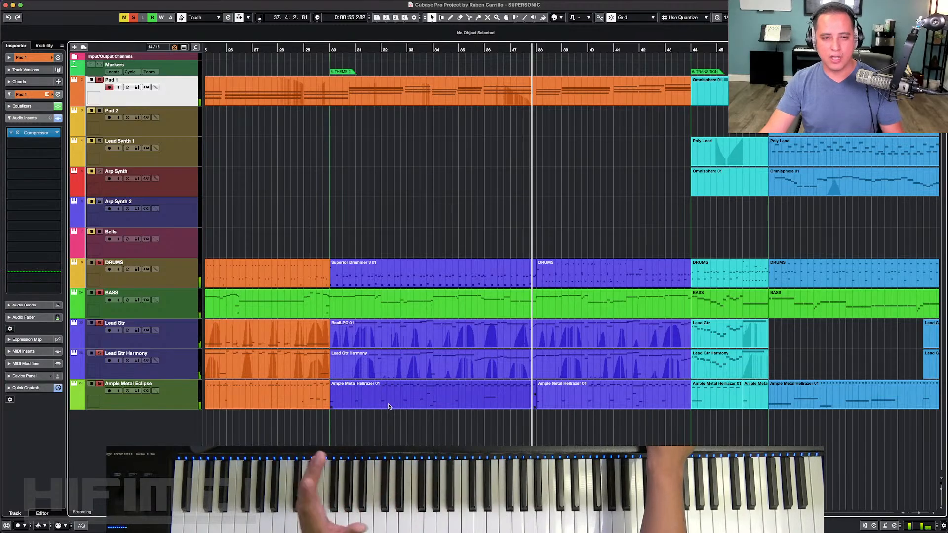
Step: Select the Ample Metal Eclipse track and place the playback cursor at bar 29
click(184, 397)
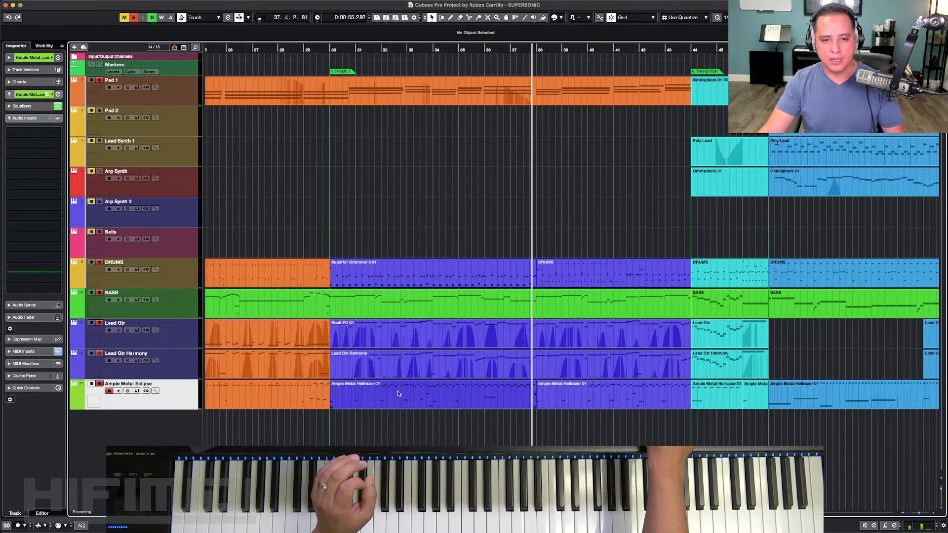
scroll(398, 394, left, 10)
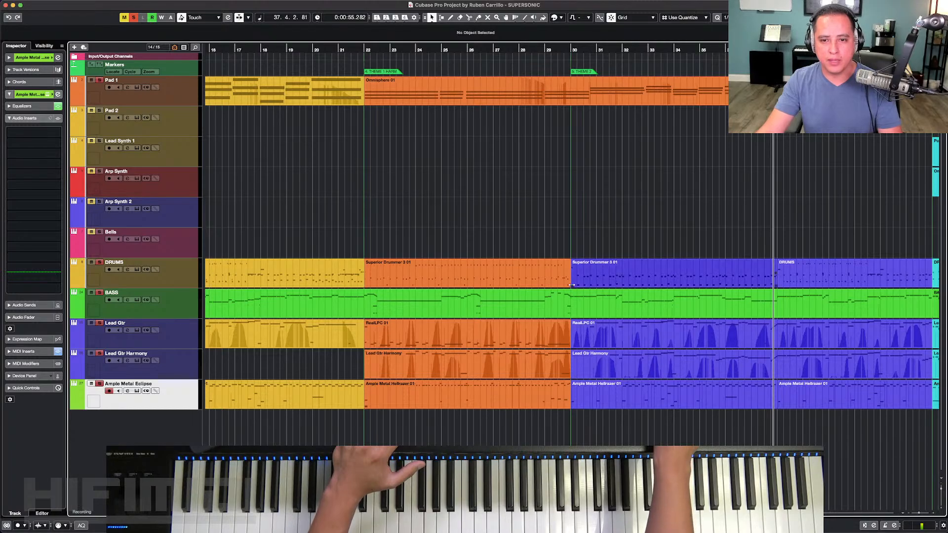
click(544, 49)
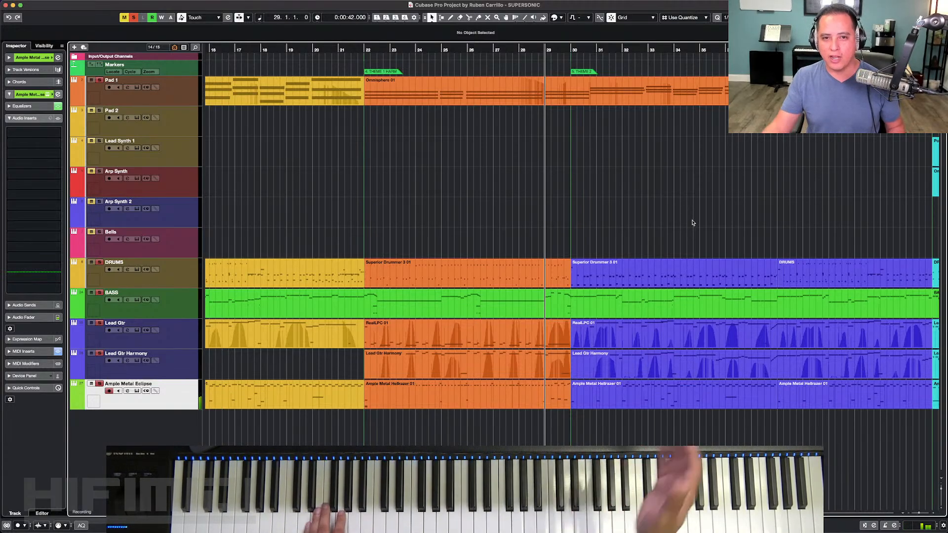
Step: Open the Ample Metal Eclipse part at bar 22 in the note editor and play it from bar 21.4
click(358, 50)
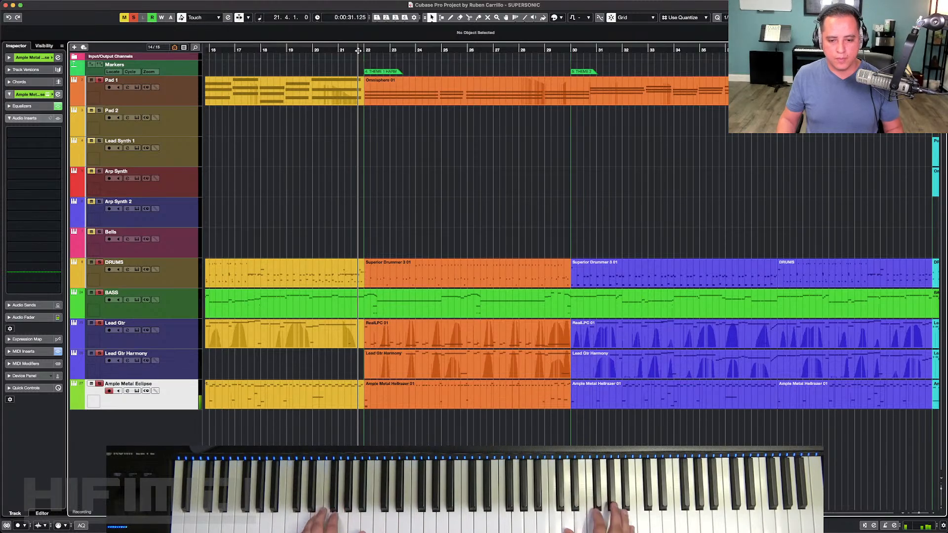
double_click(435, 395)
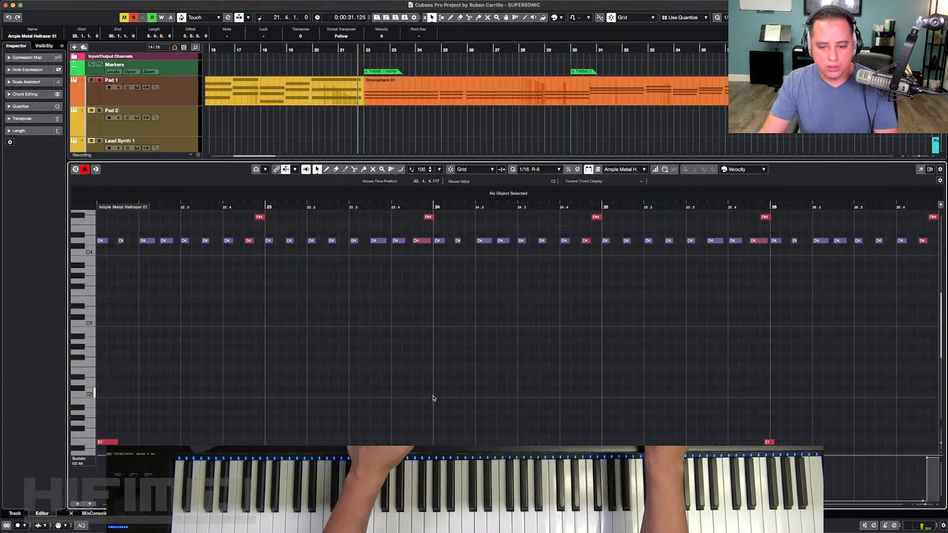
scroll(371, 360, up, 2)
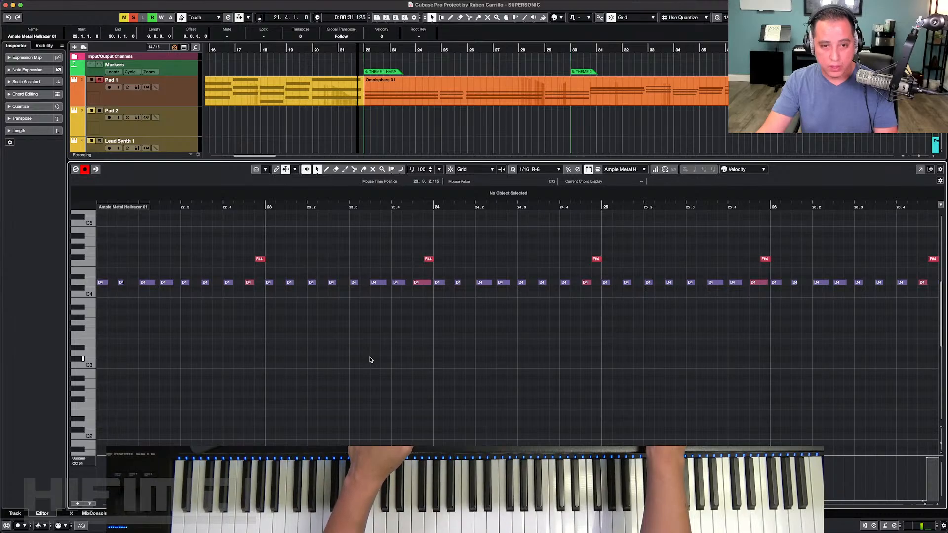
scroll(372, 360, right, 3)
scroll(371, 360, left, 2)
scroll(371, 360, left, 3)
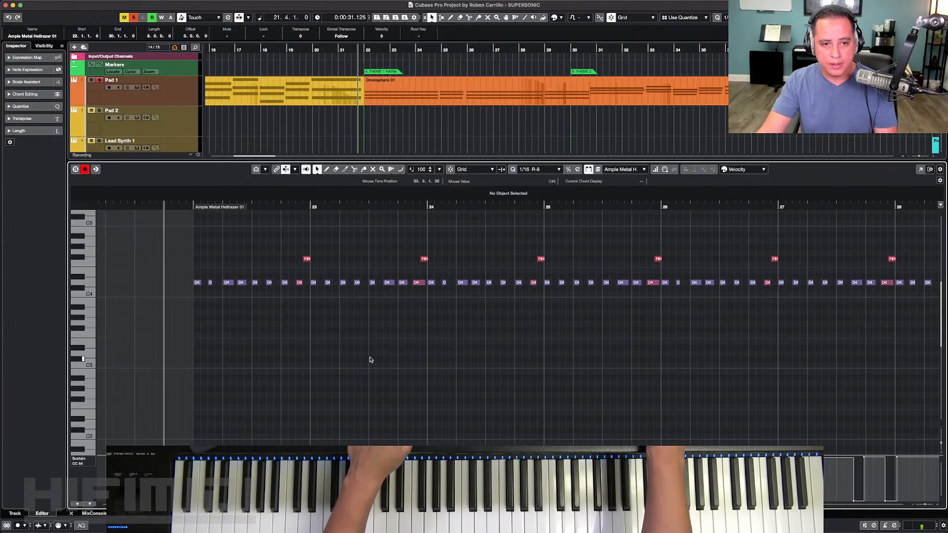
key(space)
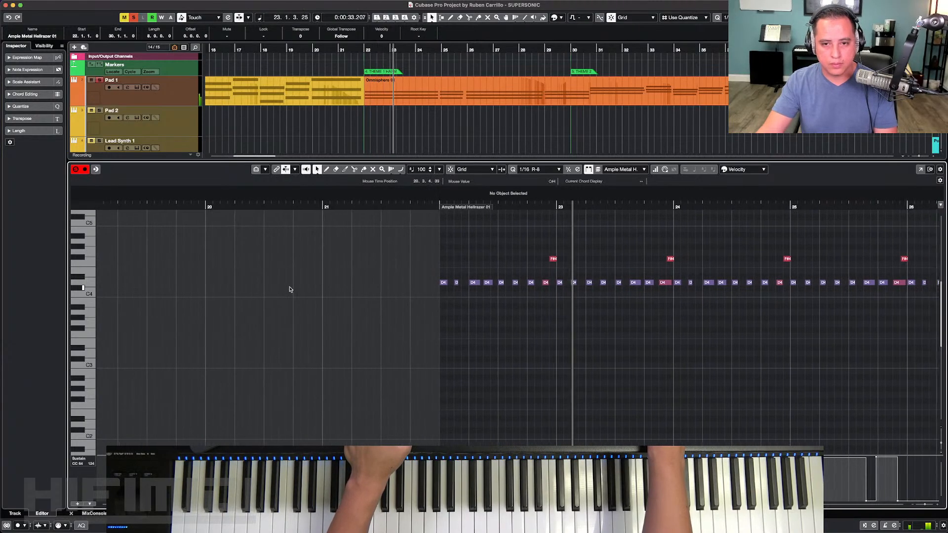
key(KP_Subtract)
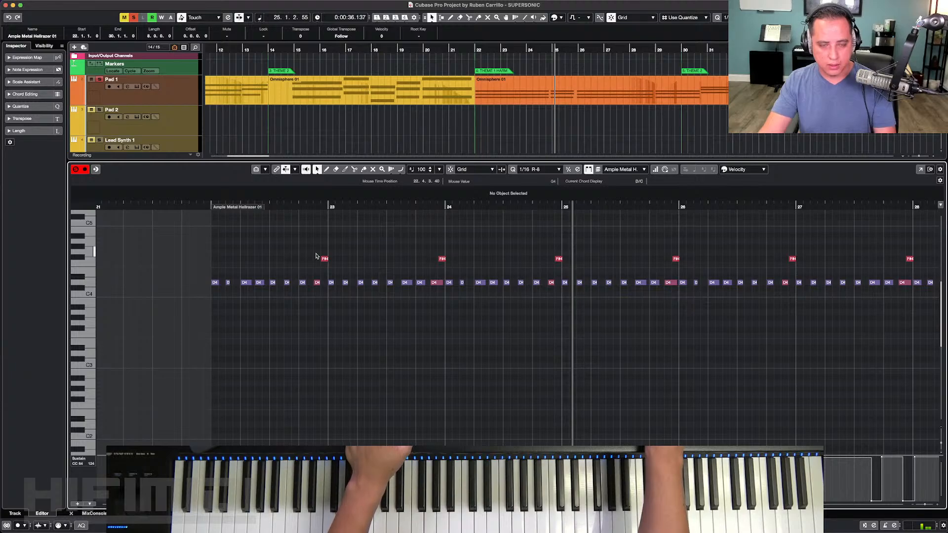
Step: Replay the Ample Metal Eclipse part from just before bar 22 through its end, and close the editor
key(h)
scroll(316, 256, left, 3)
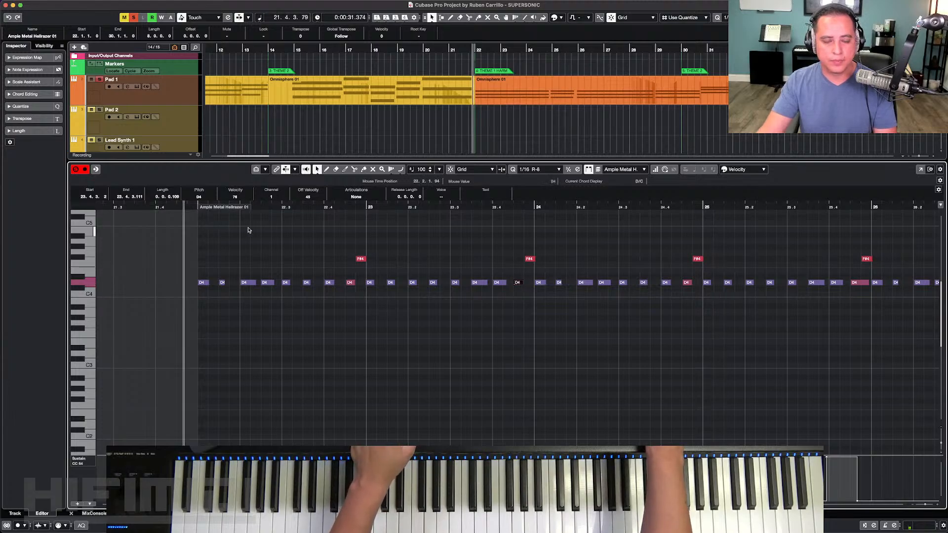
scroll(313, 240, left, 5)
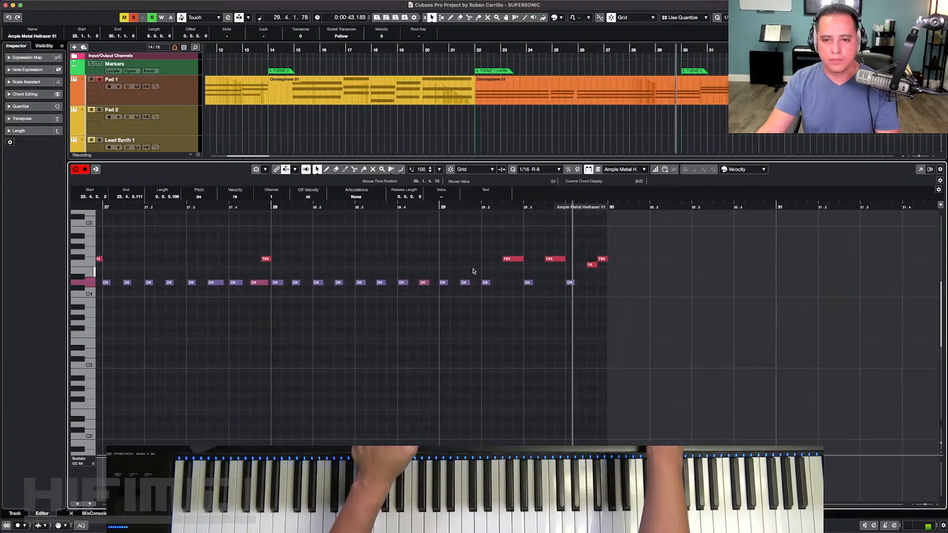
key(super+e)
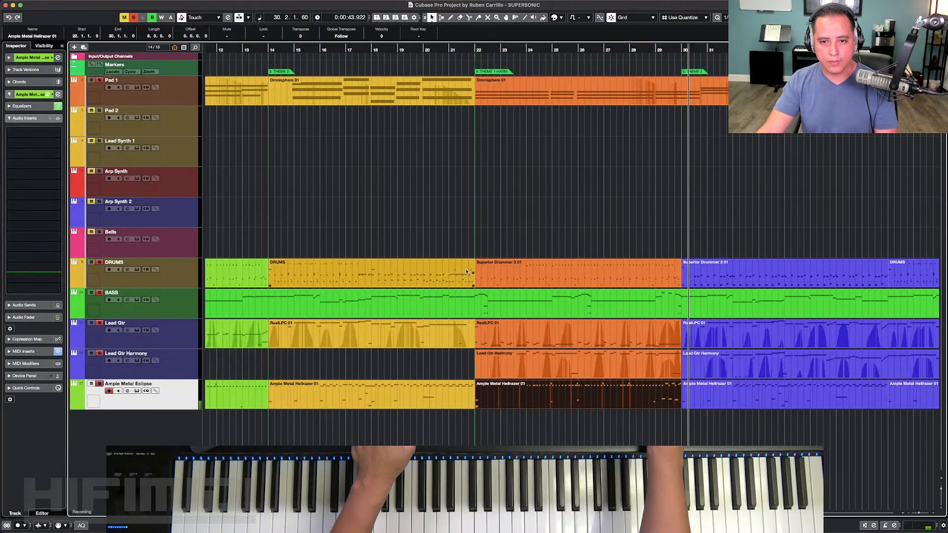
Step: Play the arrangement from bar 21.4 into the transition at bar 44, with the view following the playback cursor
click(470, 50)
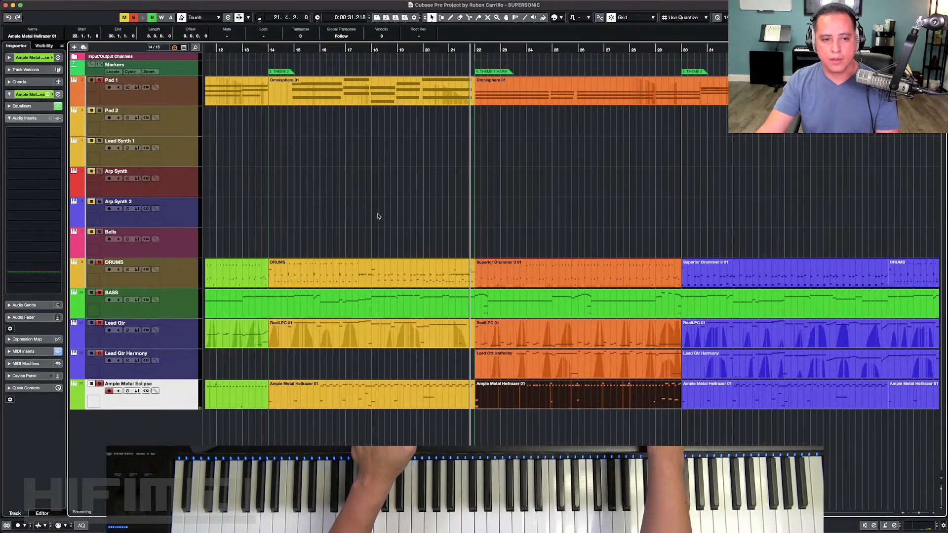
key(space)
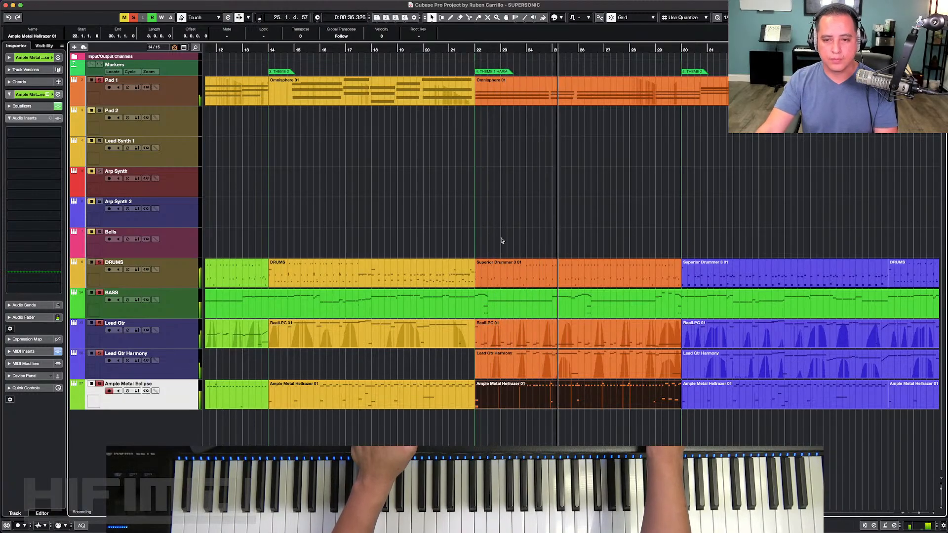
key(f)
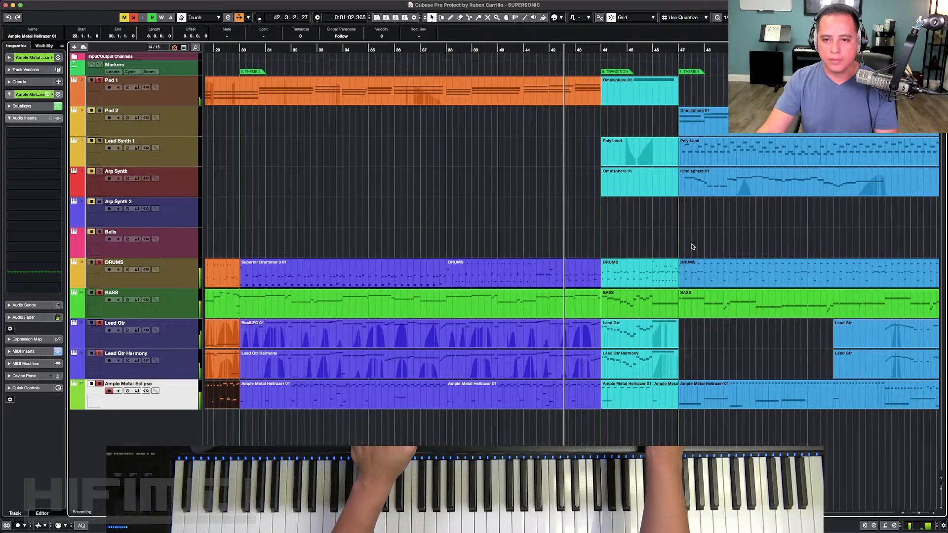
click(653, 284)
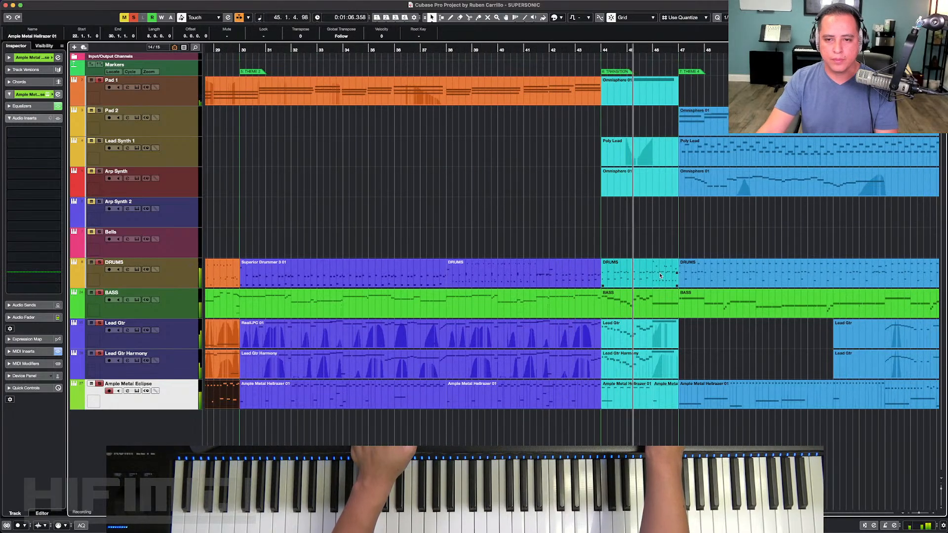
click(560, 261)
Step: Return playback to bar 29 and play into bar 30, restarting from around bar 28.3
scroll(559, 261, left, 5)
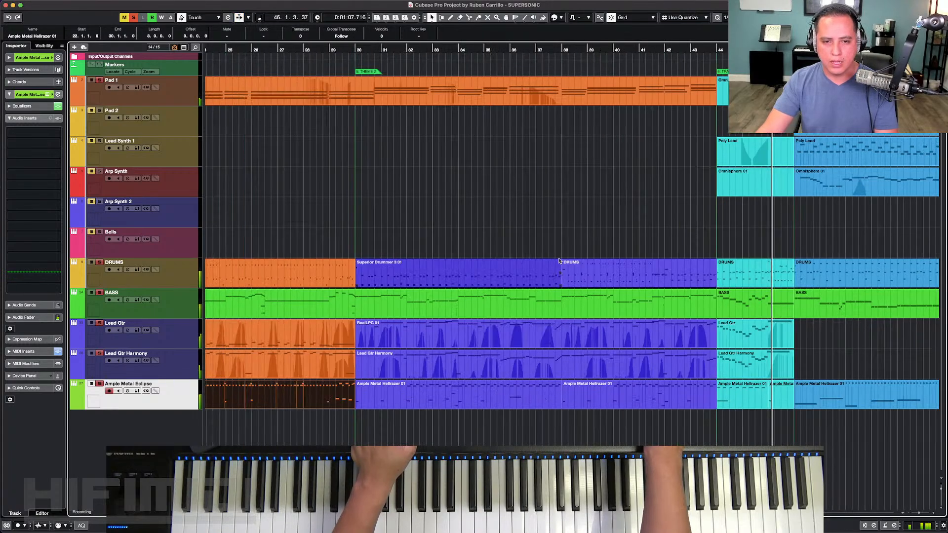
scroll(543, 257, left, 4)
key(space)
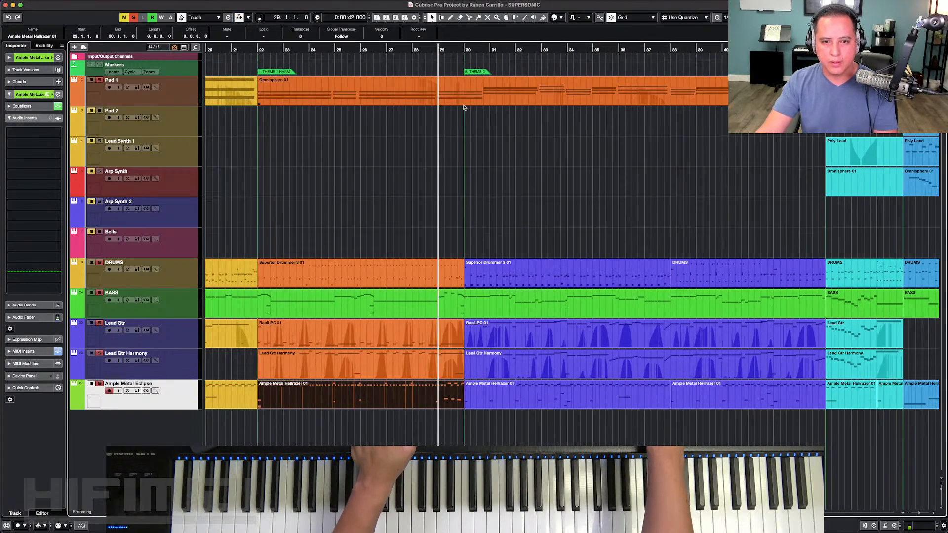
key(space)
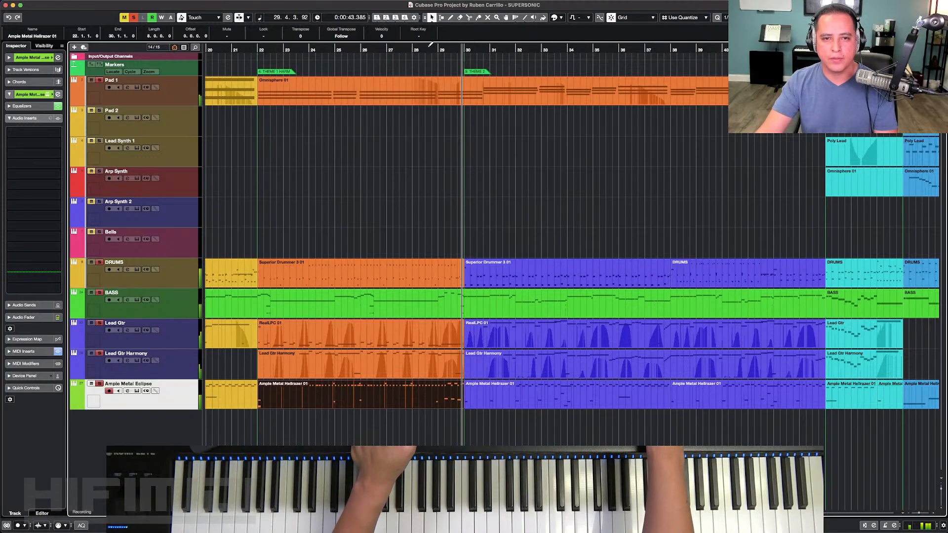
click(428, 45)
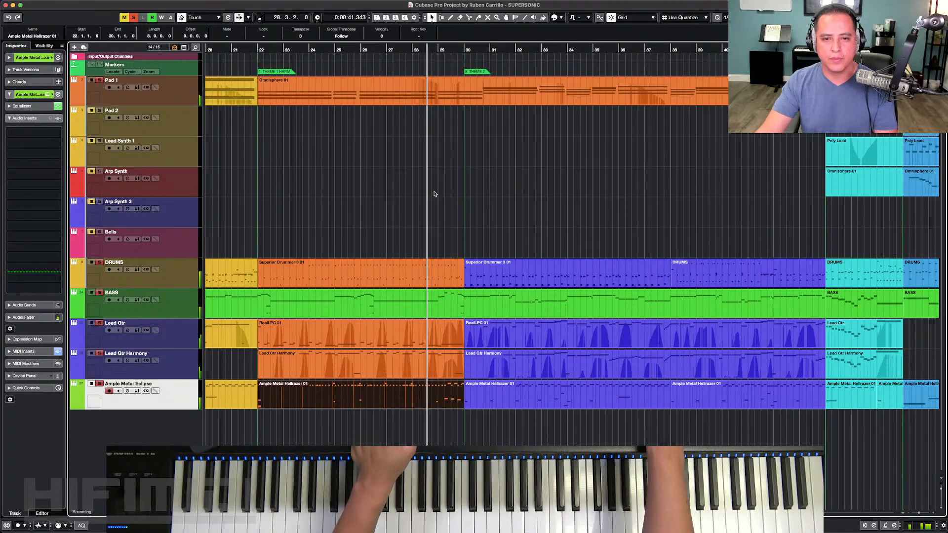
Step: Open the Superior Drummer part at bar 22 in the note editor, play it from bar 25.4, replay its closing fill, and close the editor
double_click(445, 284)
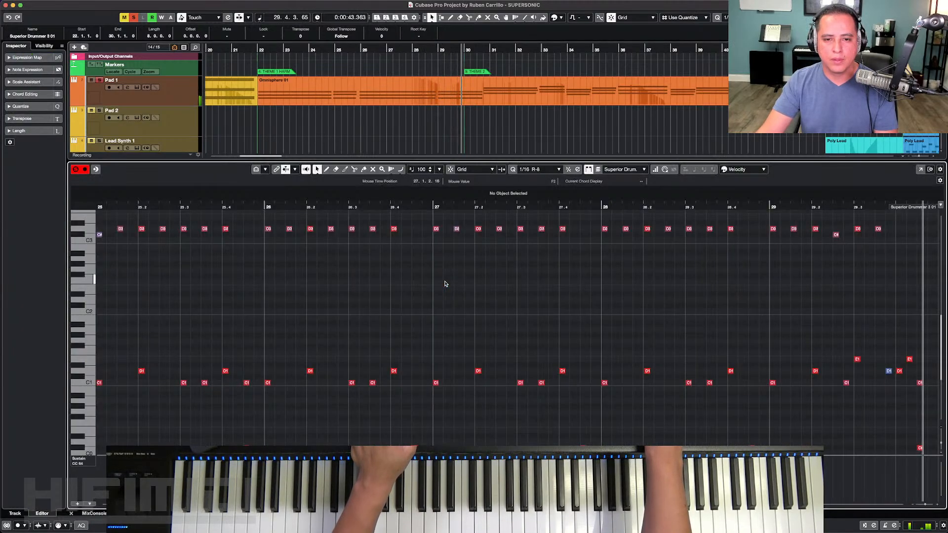
scroll(610, 287, right, 2)
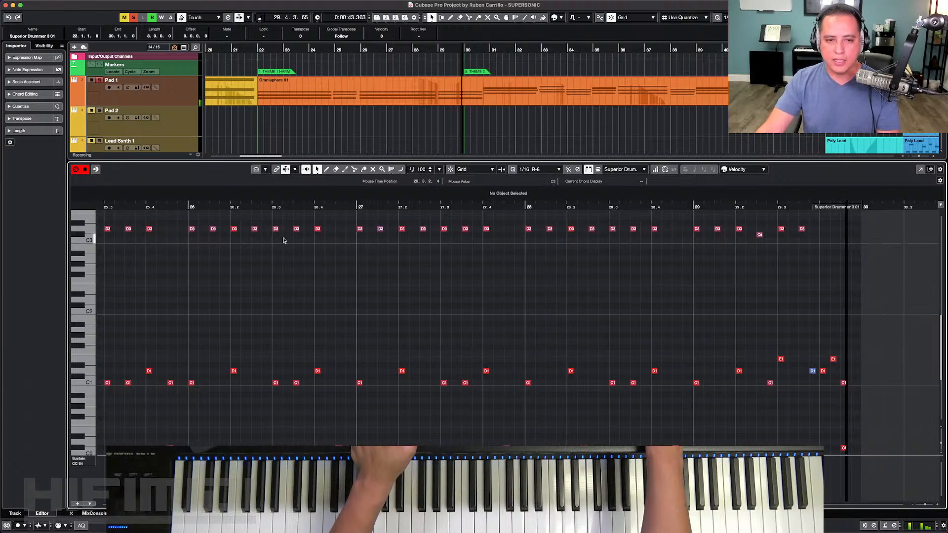
click(171, 214)
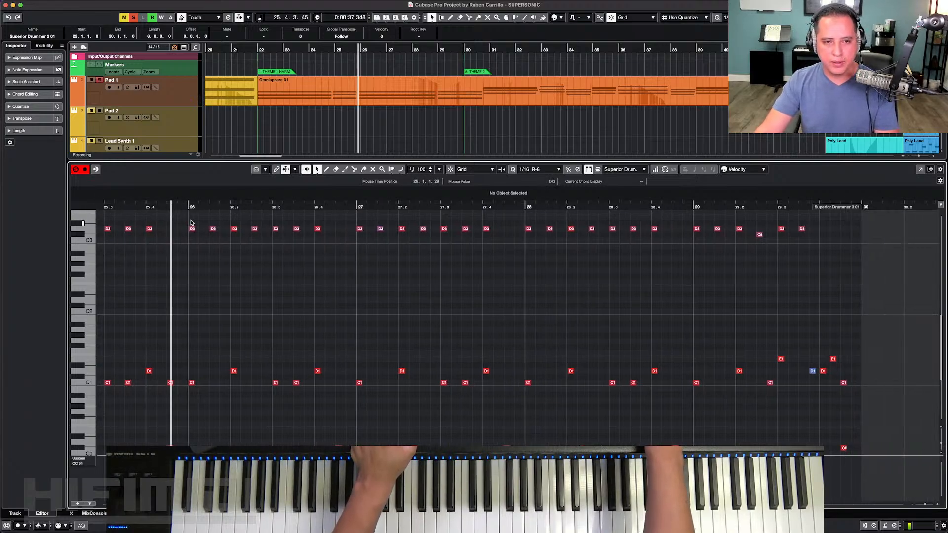
scroll(222, 230, left, 4)
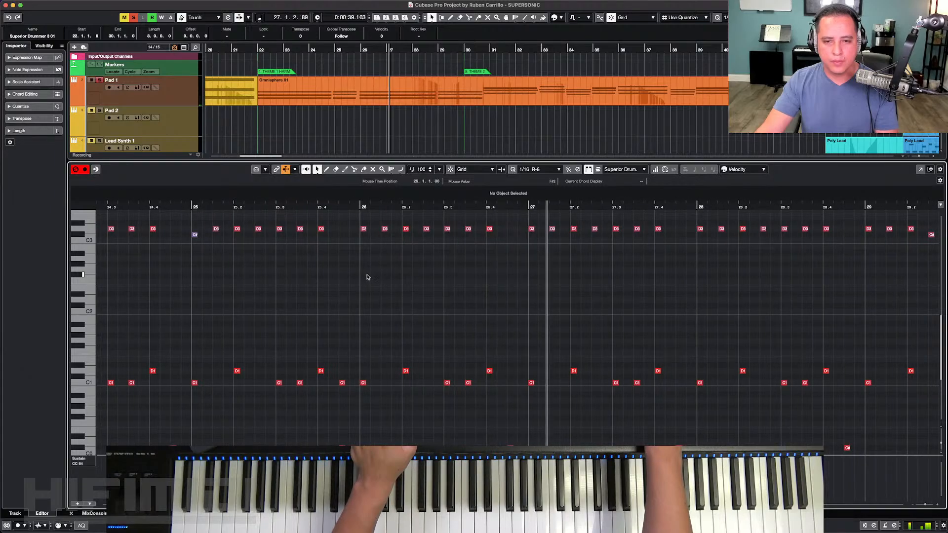
scroll(365, 276, right, 6)
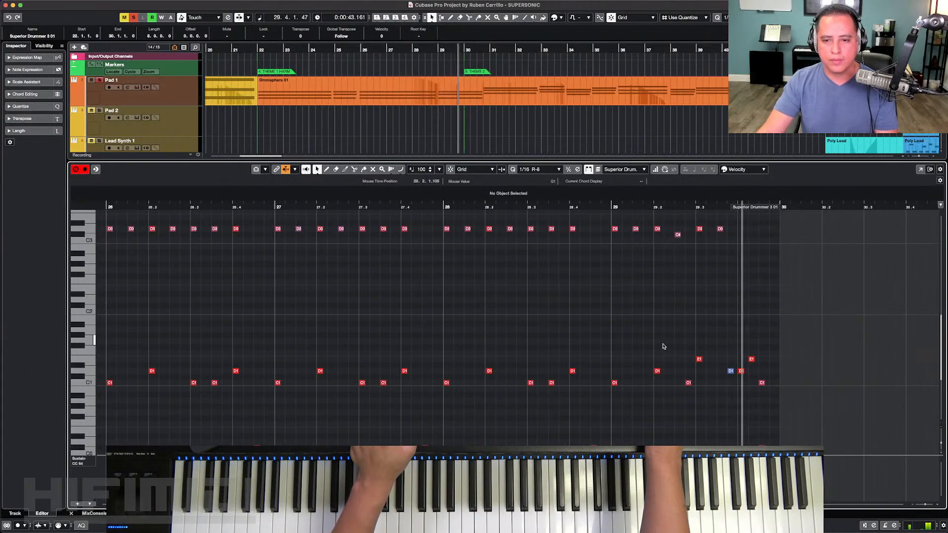
scroll(663, 346, right, 5)
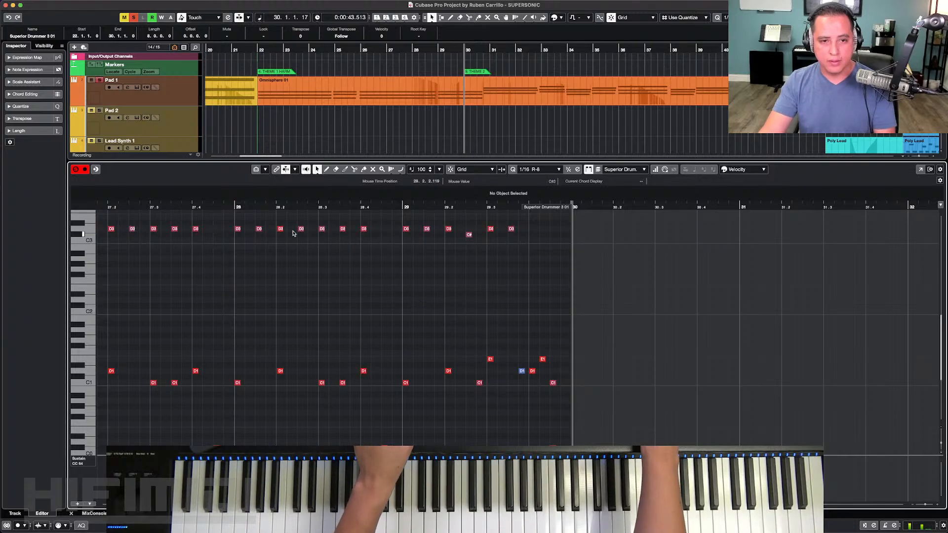
click(222, 213)
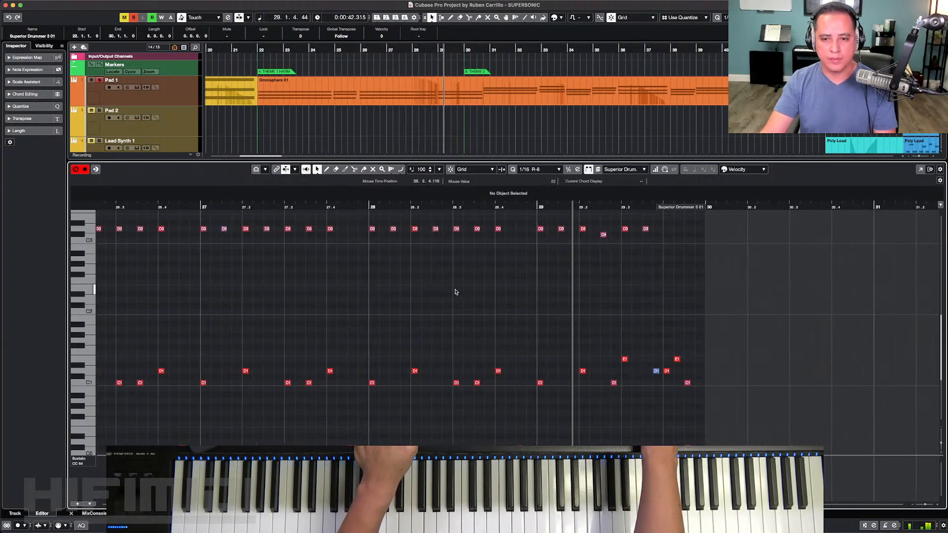
key(super+e)
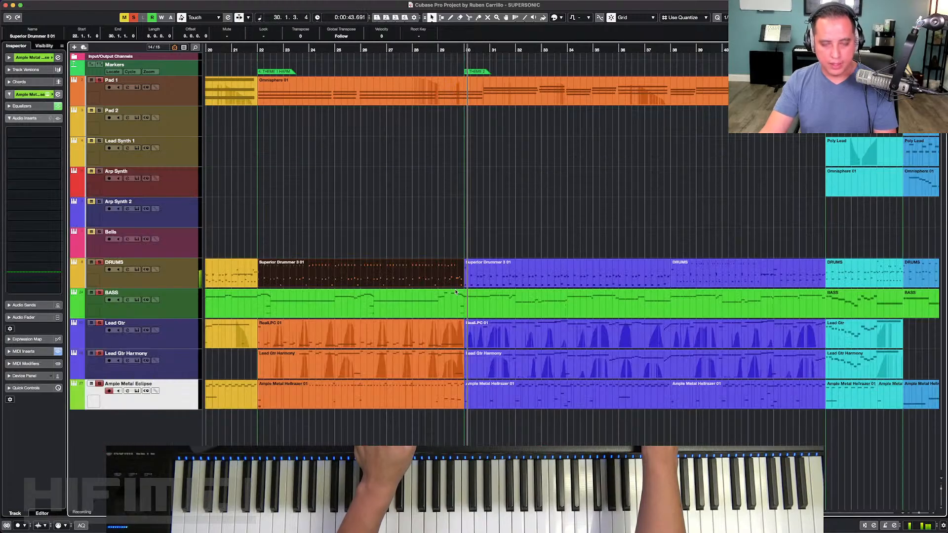
Step: Play from just before bar 29 with the view following, and skip ahead to bar 42 to play through the transition
click(433, 52)
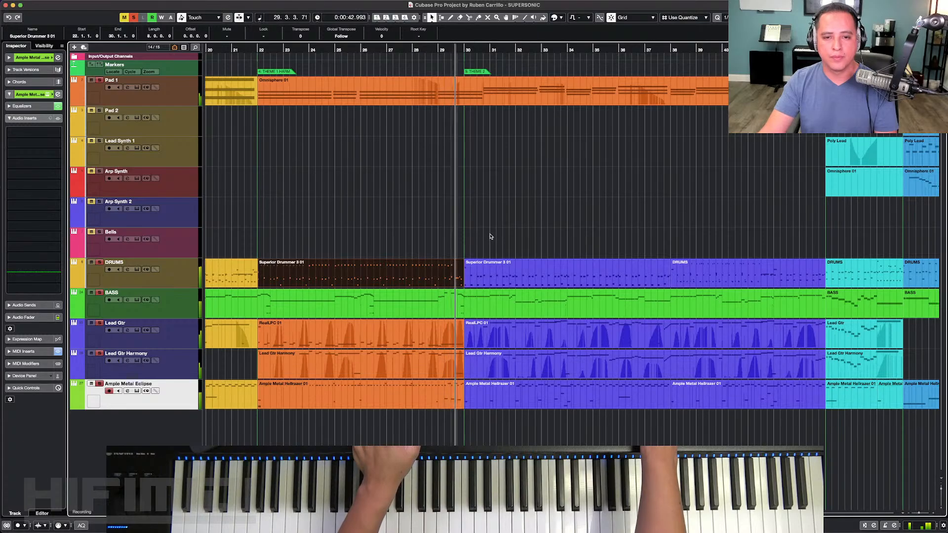
key(f)
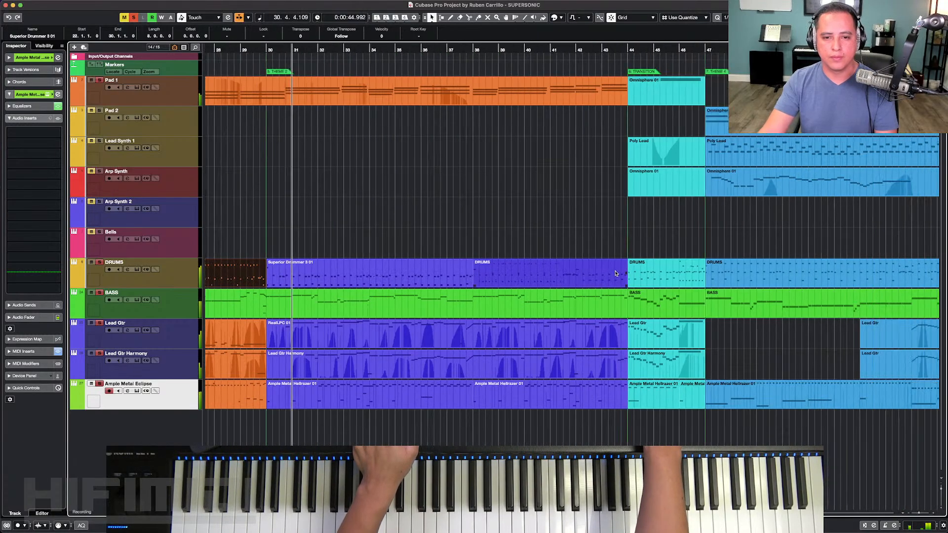
scroll(593, 282, right, 7)
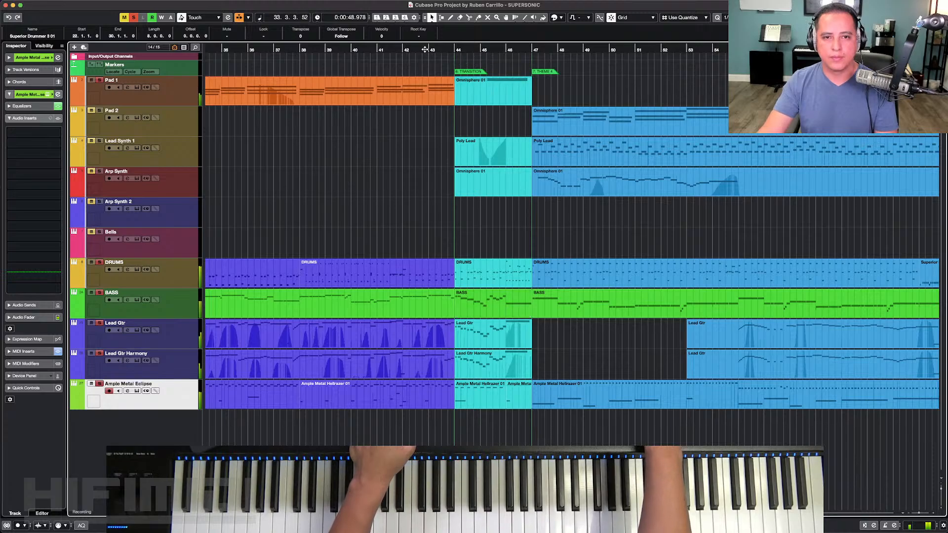
click(424, 49)
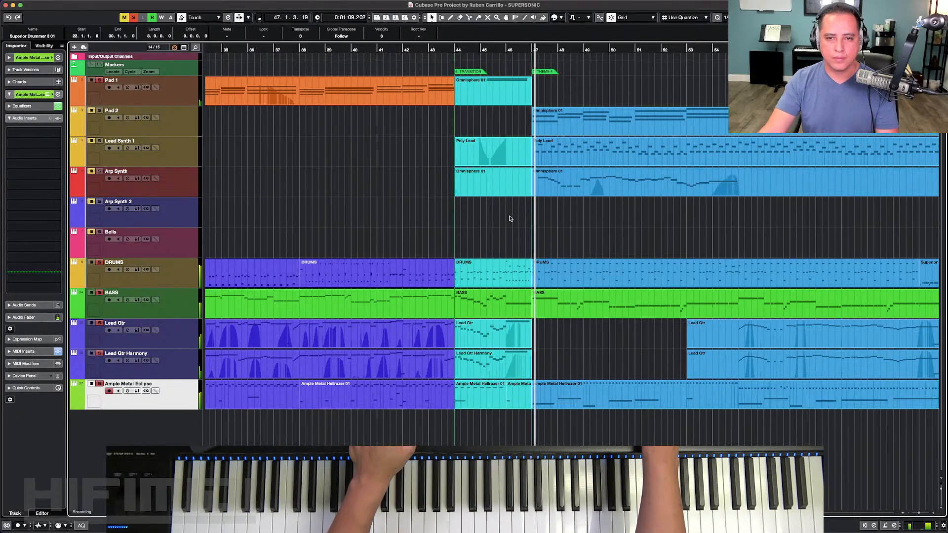
Step: Open the Lead Gtr transition part at bar 44 in the note editor, play its long B4 note, and close the editor
click(512, 345)
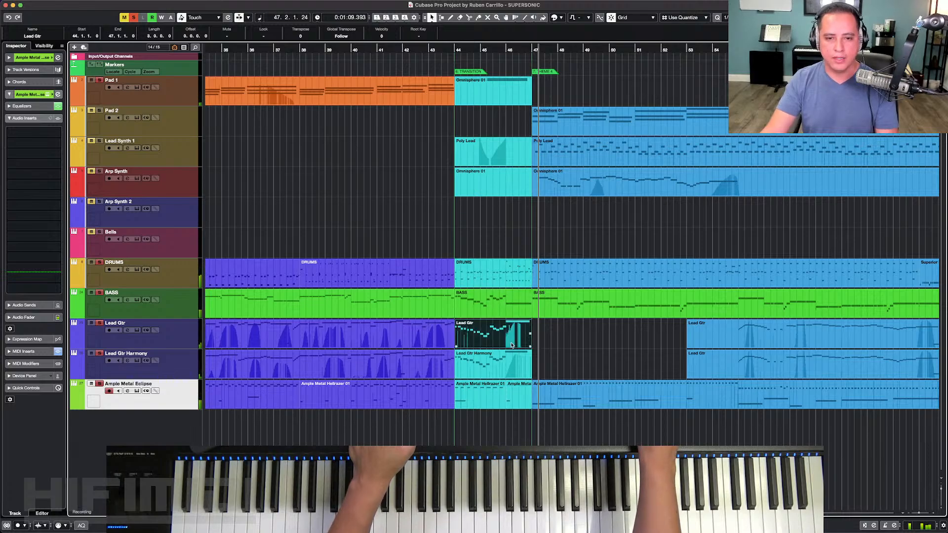
double_click(512, 344)
click(465, 272)
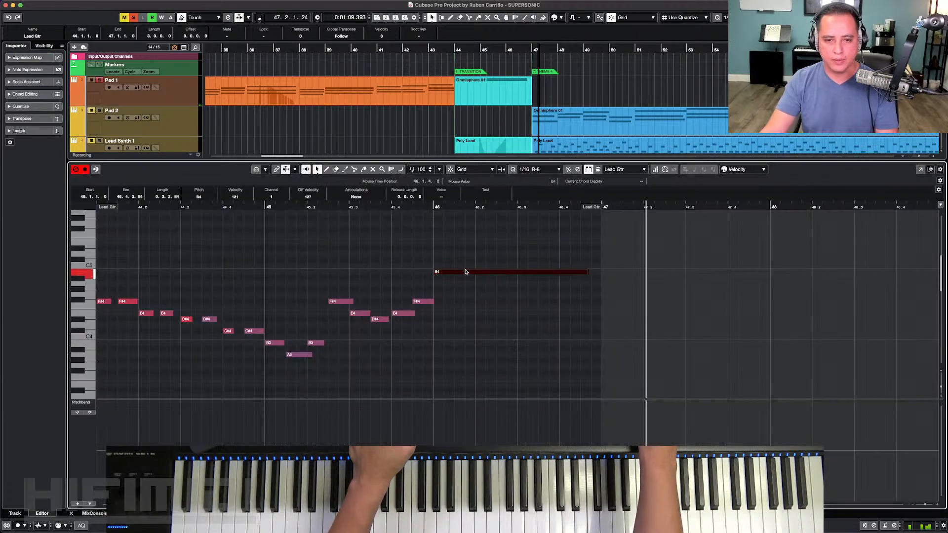
key(KP_Subtract)
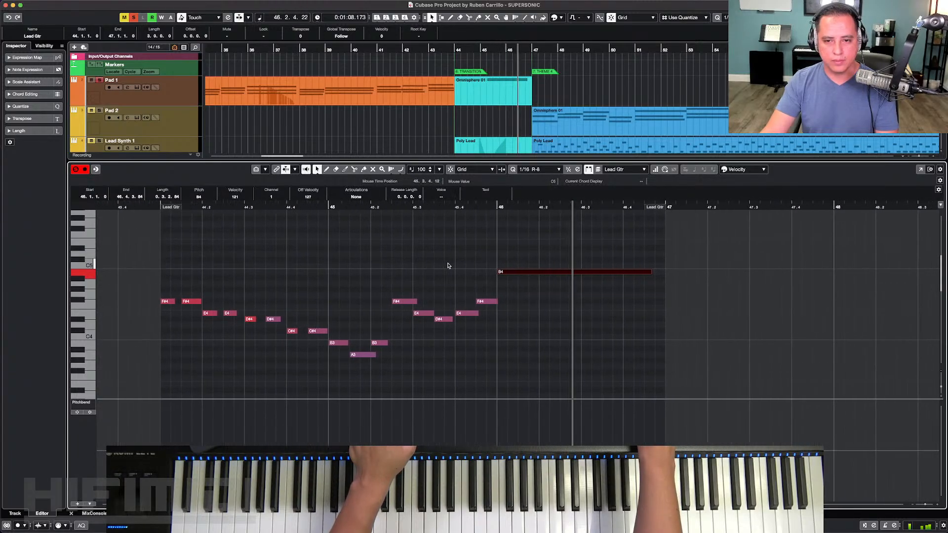
key(super+e)
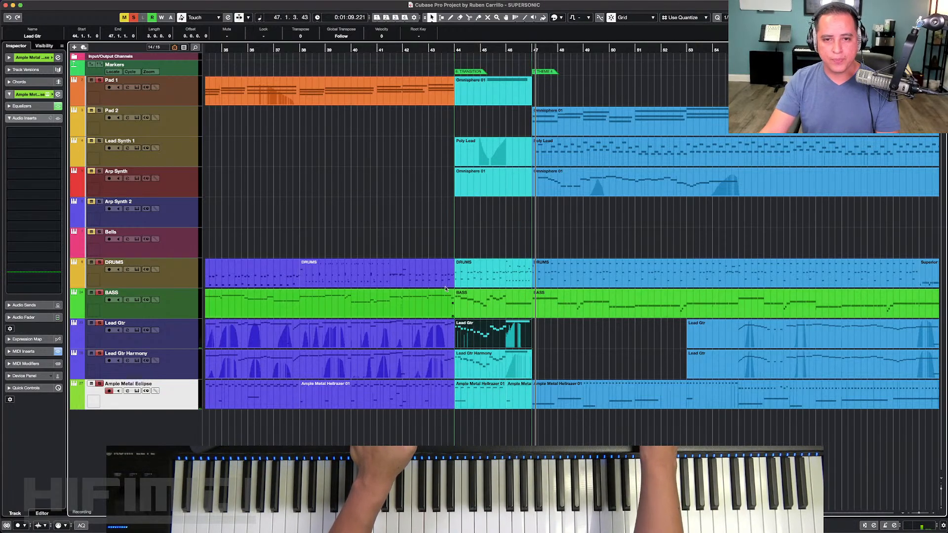
Step: Open Lead Synth 1's Omnisphere instrument with the Classic Eighties Polylead patch, solo the track, and close the instrument window
super+click(398, 105)
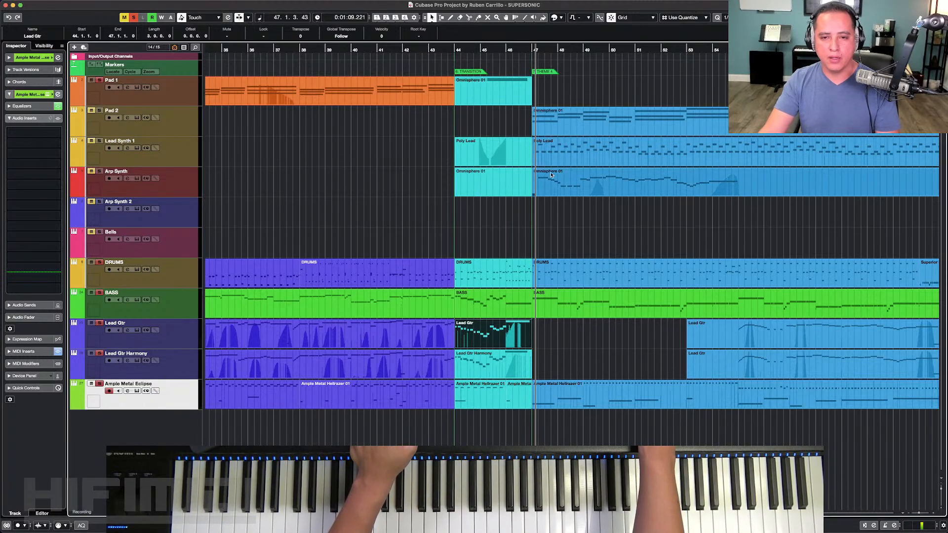
click(148, 157)
click(137, 147)
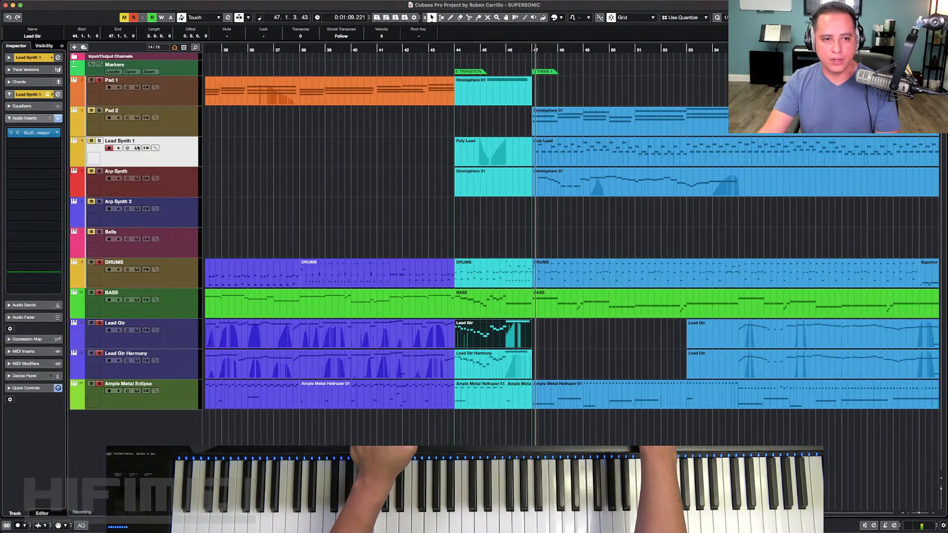
click(398, 223)
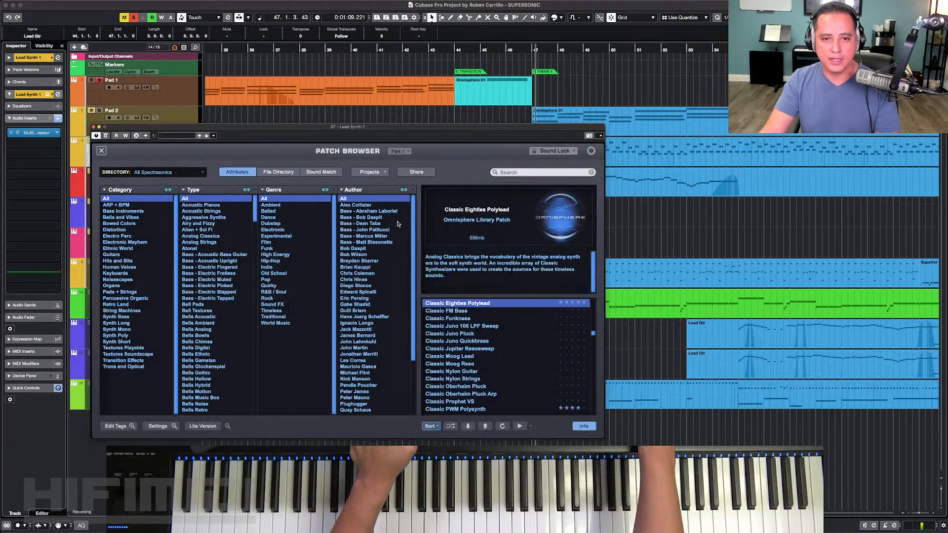
drag(454, 128, 569, 97)
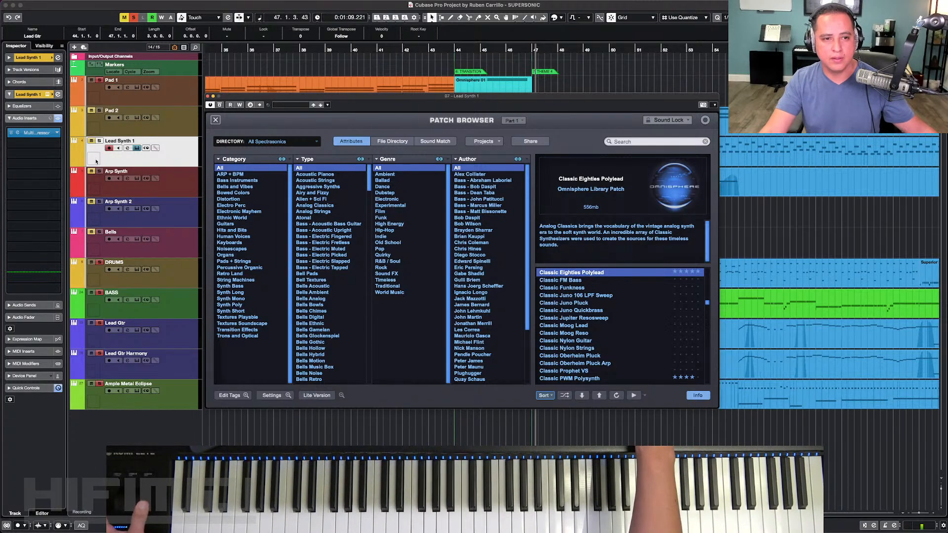
click(99, 142)
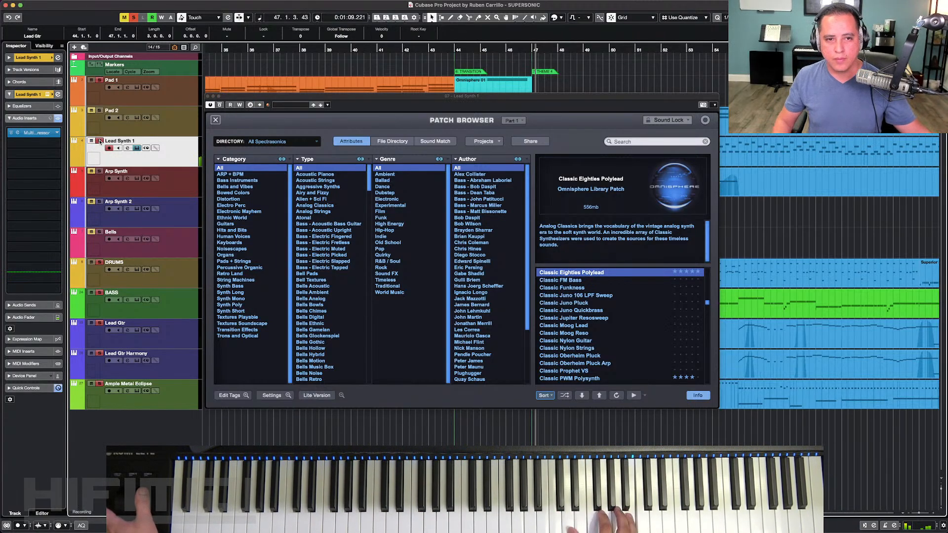
click(208, 96)
click(553, 152)
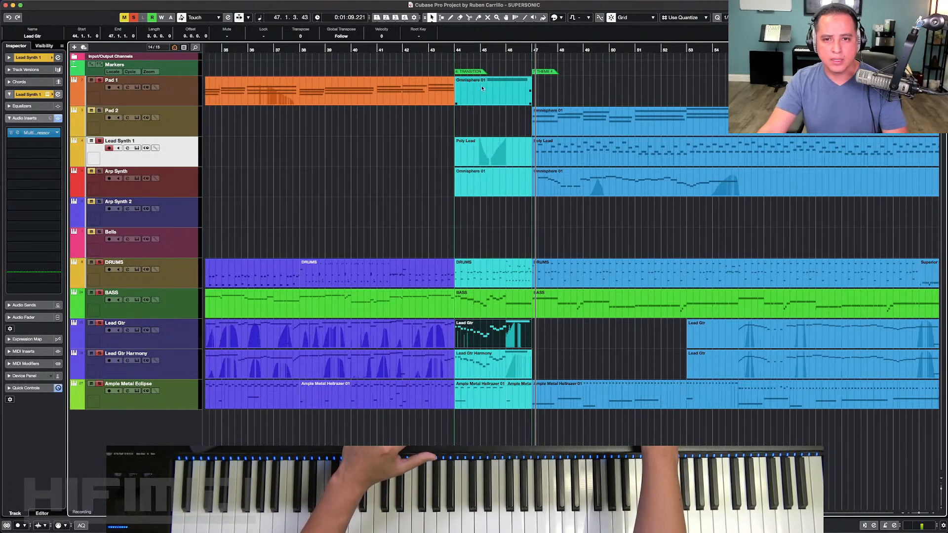
Step: Play Lead Synth 1, examine its Poly Lead part at bar 47 in the note editor, and close the editor
click(578, 125)
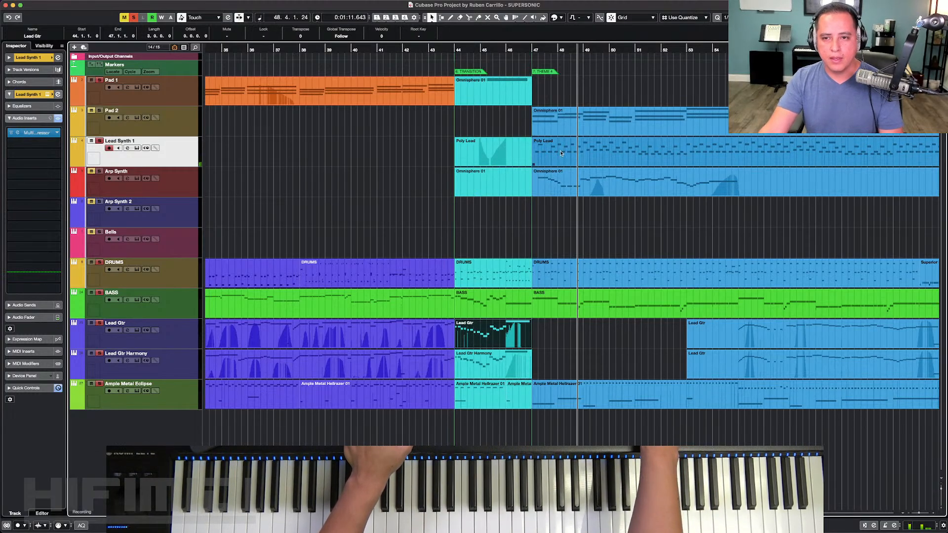
scroll(756, 159, right, 5)
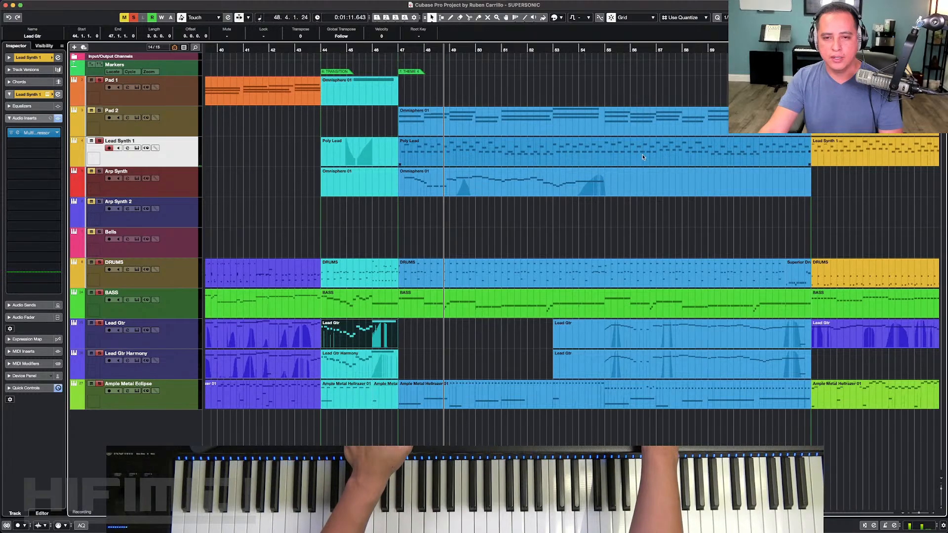
double_click(643, 157)
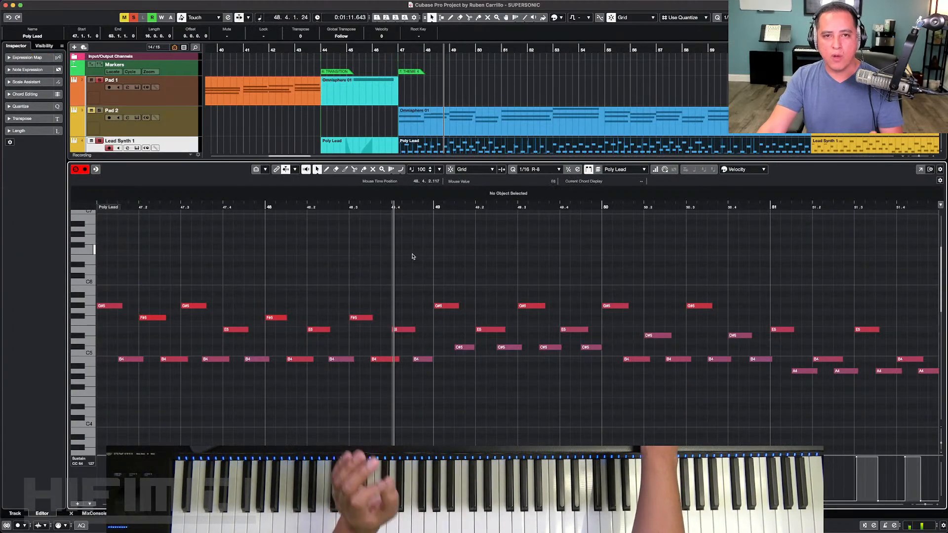
key(g)
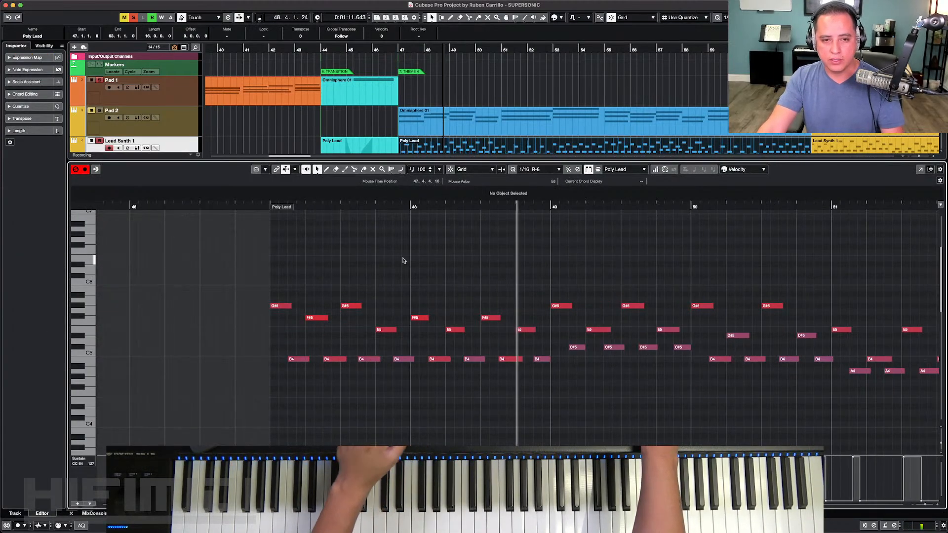
key(super+e)
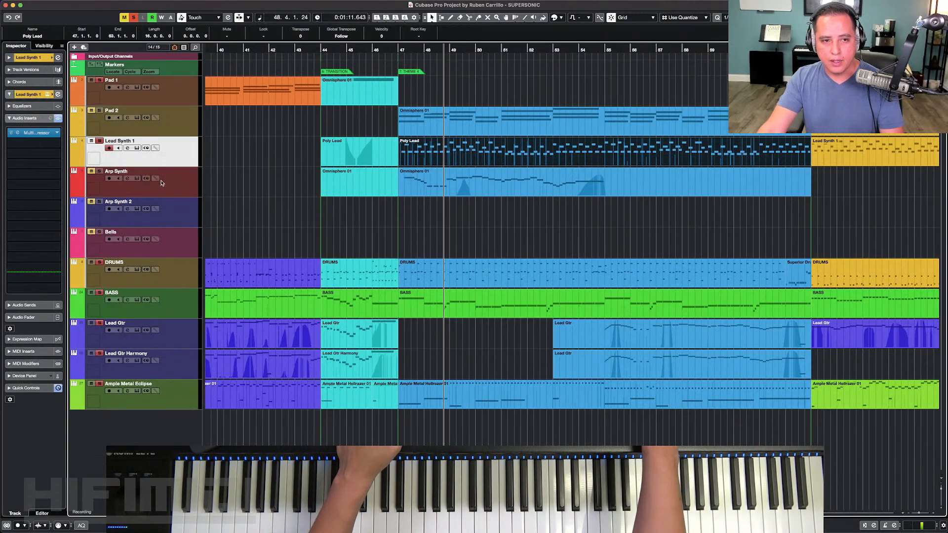
Step: Inspect the Arp Synth track's Authentic PWM Unison Lead patch in Omnisphere's patch browser, close the instrument, and show the track's equalizer
click(181, 185)
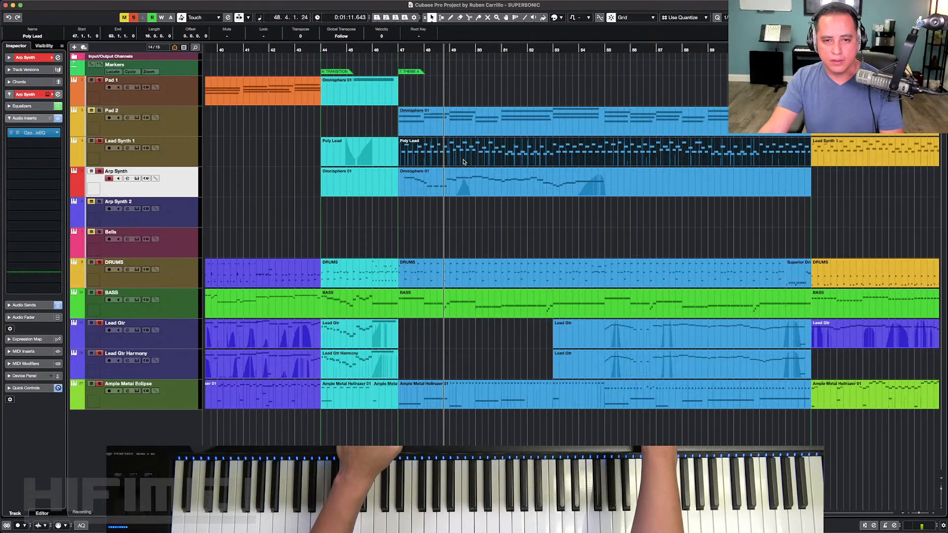
key(f)
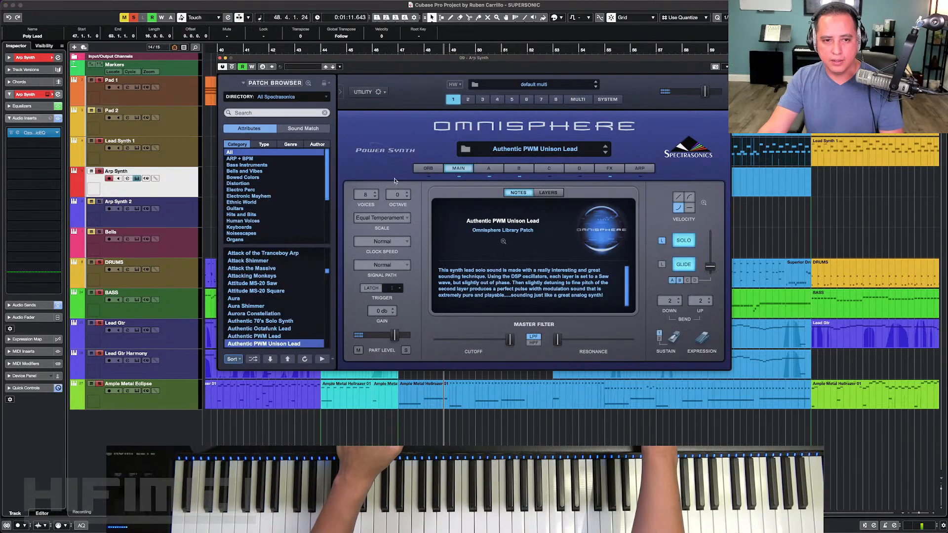
click(549, 154)
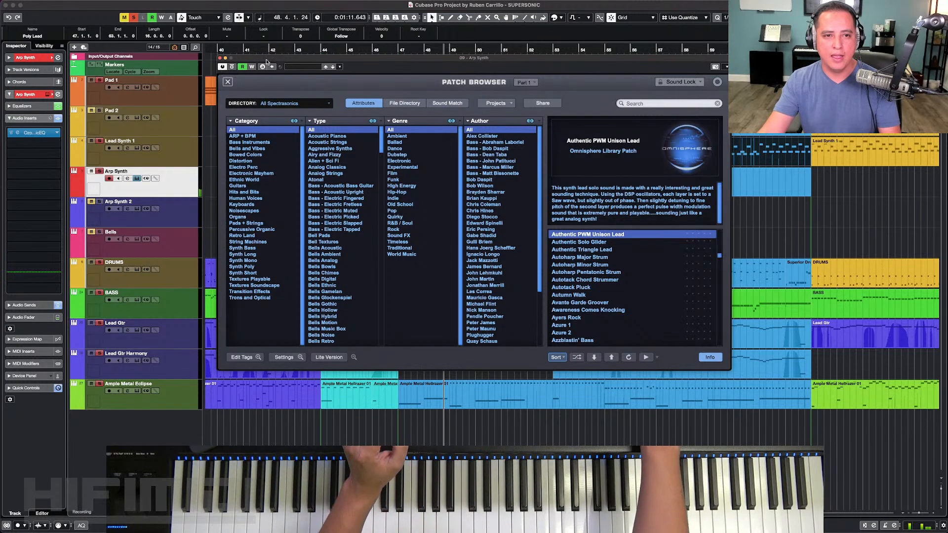
click(219, 58)
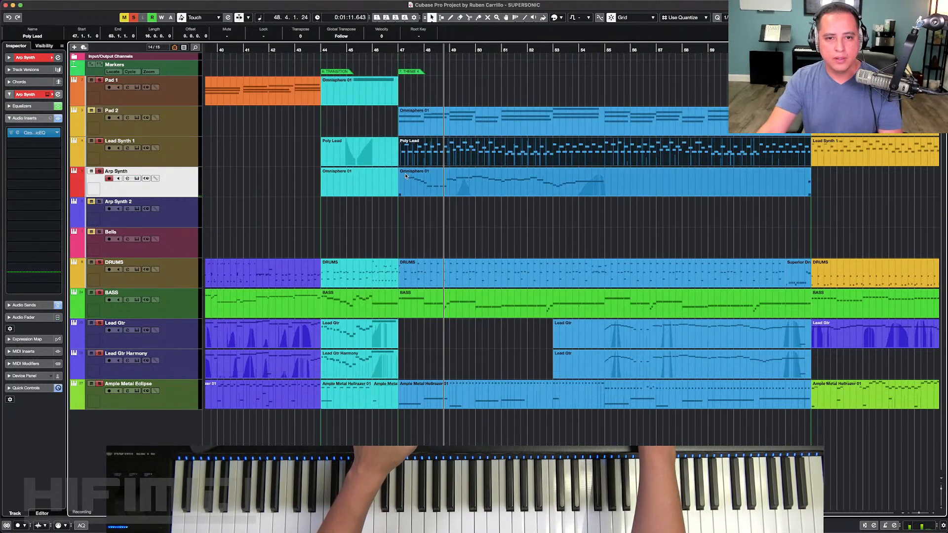
click(30, 105)
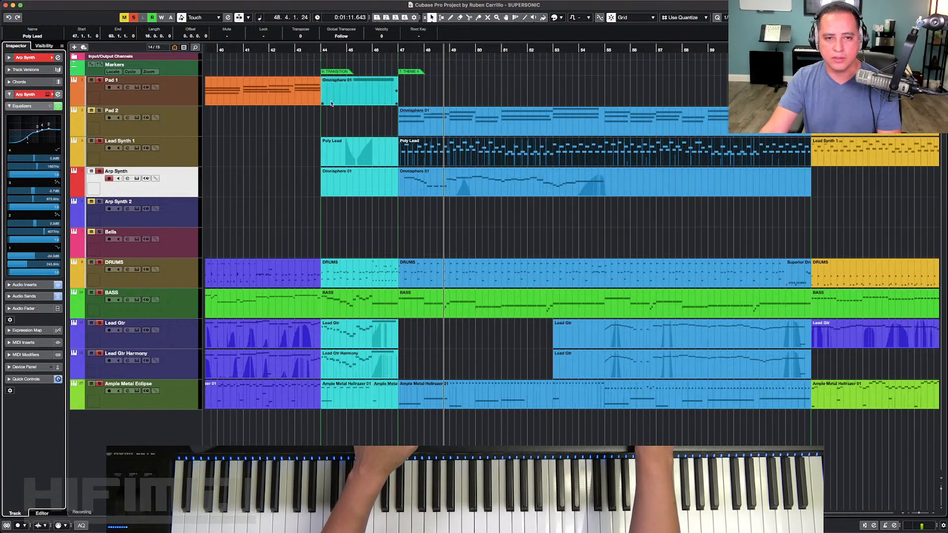
Step: Play from just before bar 44 to bar 55, and resume from just before bar 54 to hear the harmonized lead guitars up to bar 63
click(318, 48)
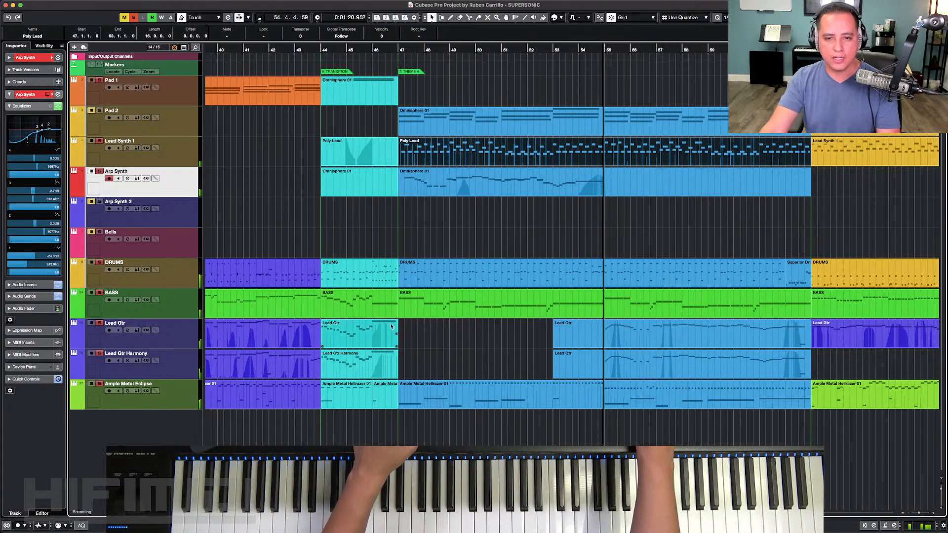
click(590, 299)
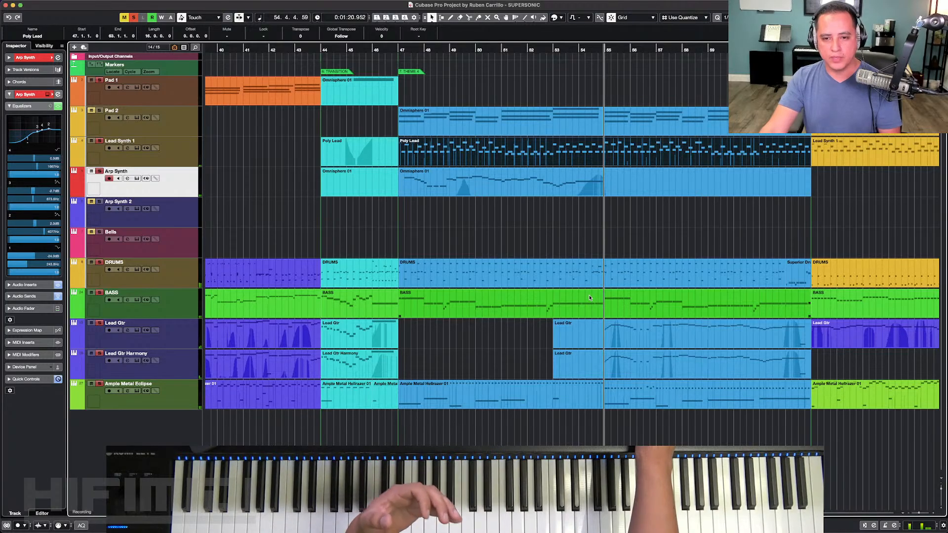
click(600, 256)
click(610, 331)
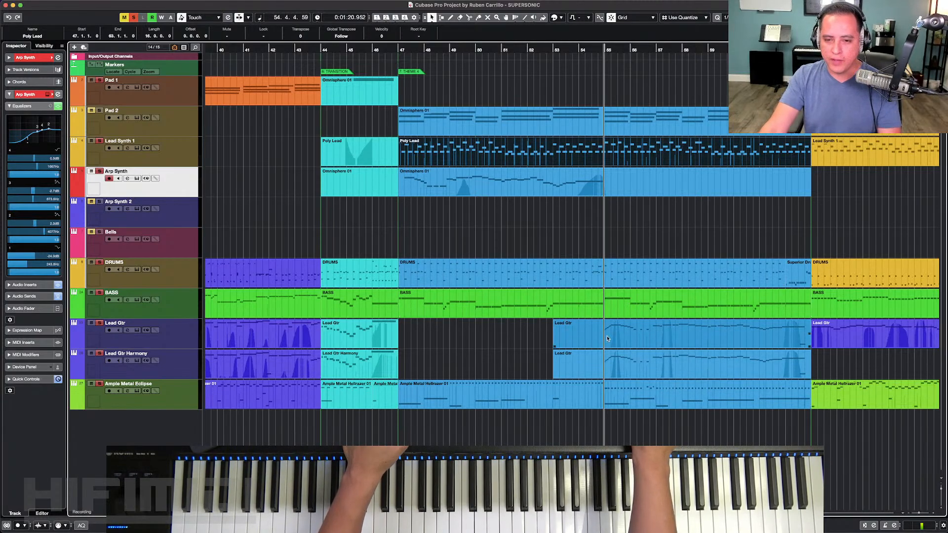
click(578, 49)
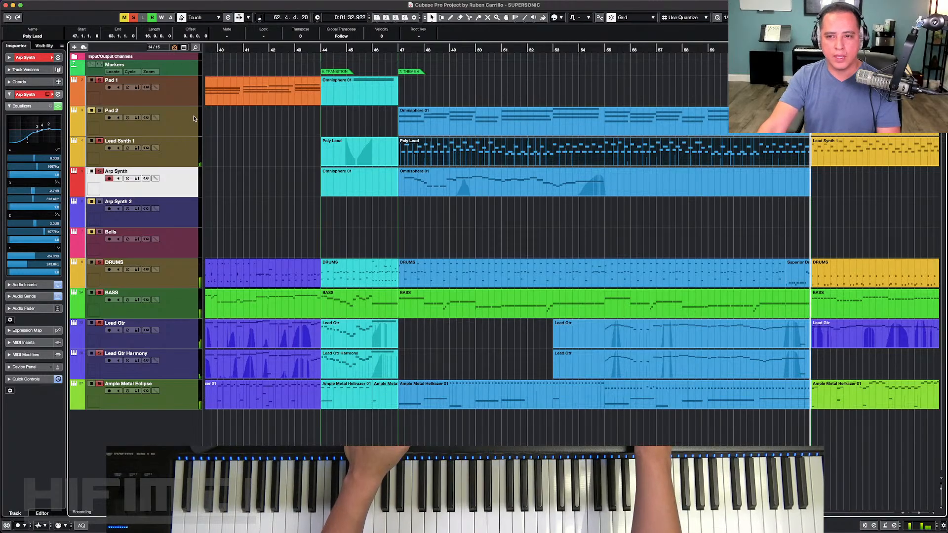
Step: Solo the Pad 2 track, and inspect its Dark Juno Pad 1 patch in Omnisphere's patch browser before closing the instrument window
click(187, 129)
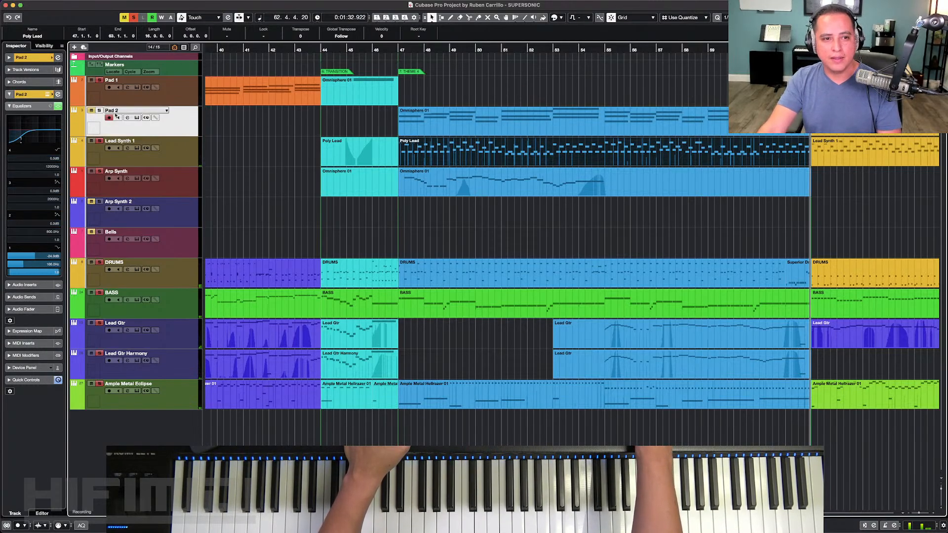
click(100, 111)
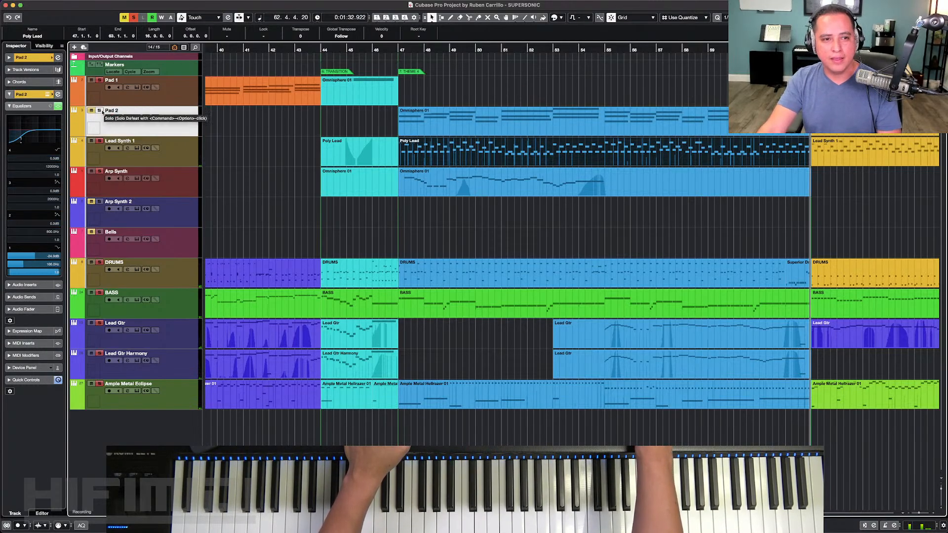
click(395, 52)
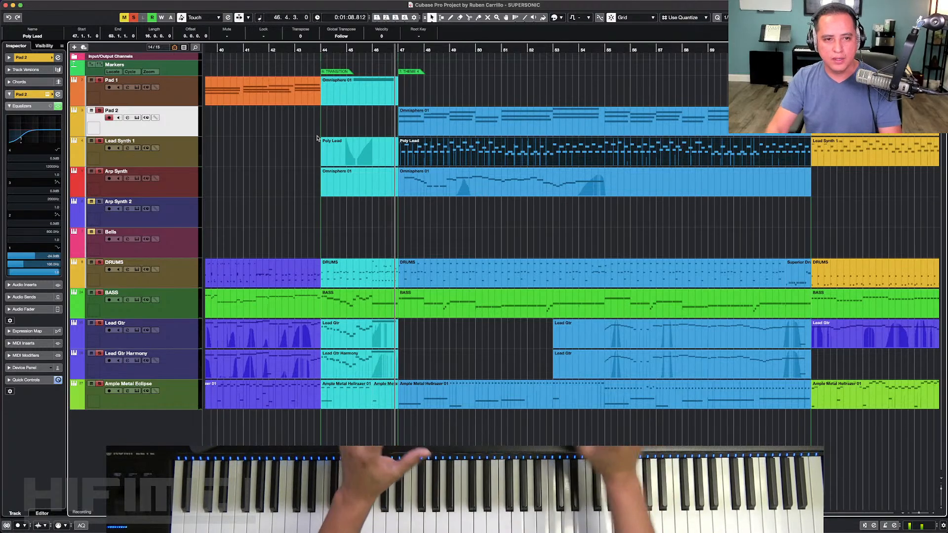
click(136, 118)
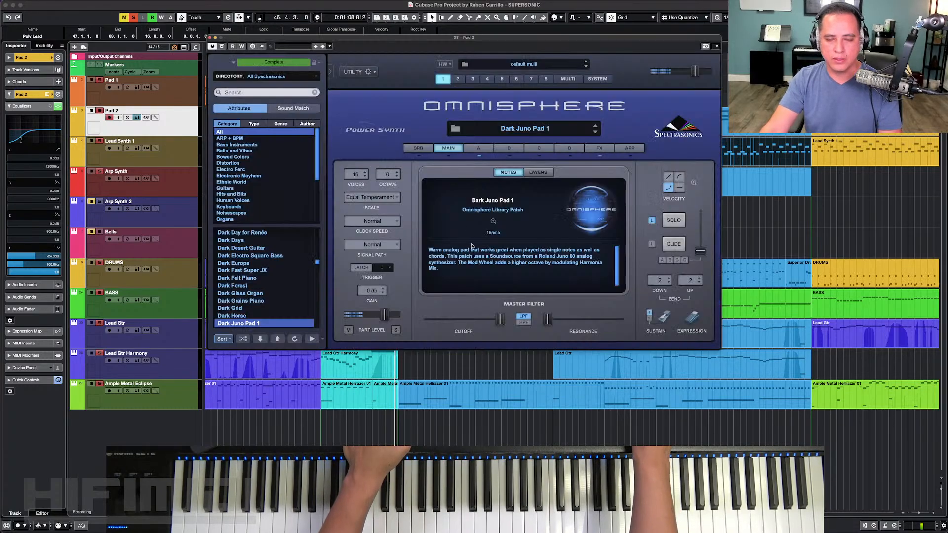
click(520, 129)
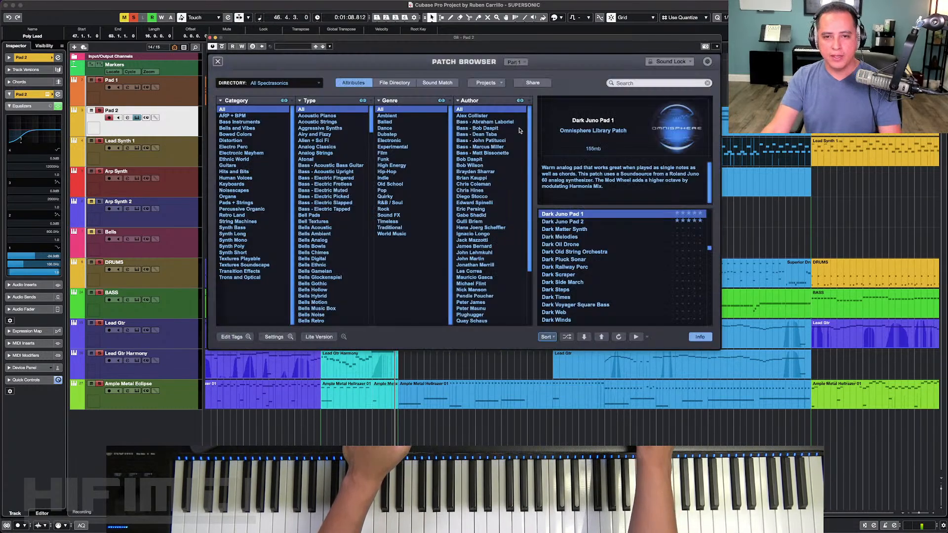
click(210, 37)
Step: Select the Lead Synth 1, Arp Synth and Pad 2 tracks in turn to demonstrate their parts on the keyboard
click(180, 155)
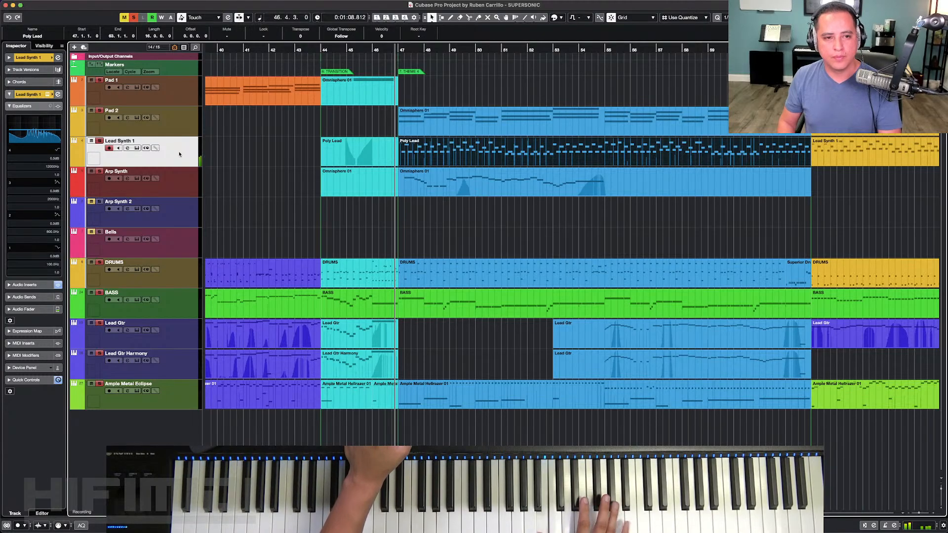
click(192, 184)
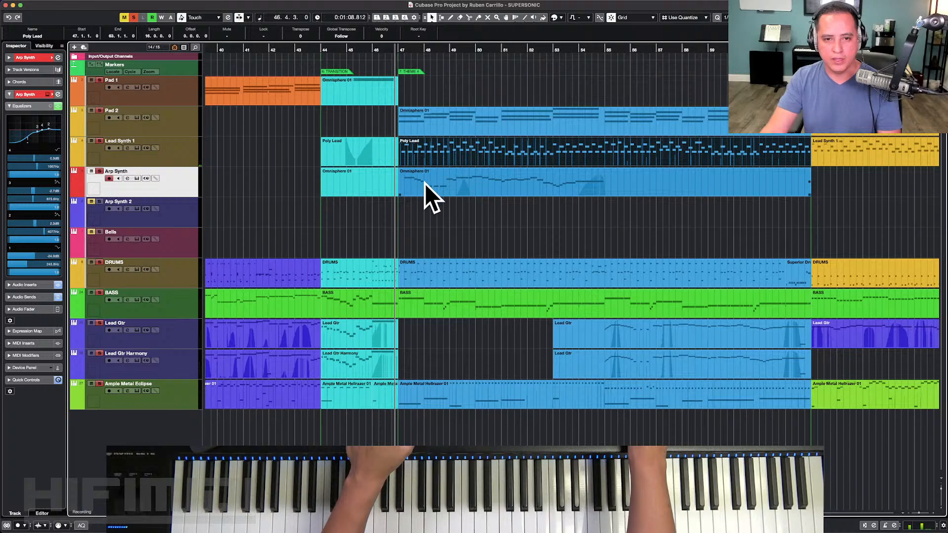
click(170, 126)
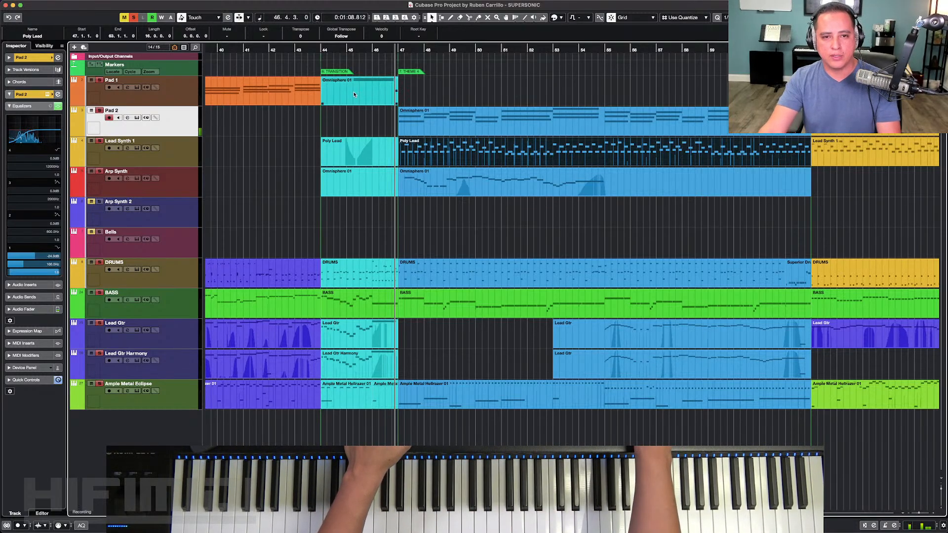
Step: Play from just before bar 44 through the transition and the following theme up to bar 63, with the view following
click(312, 50)
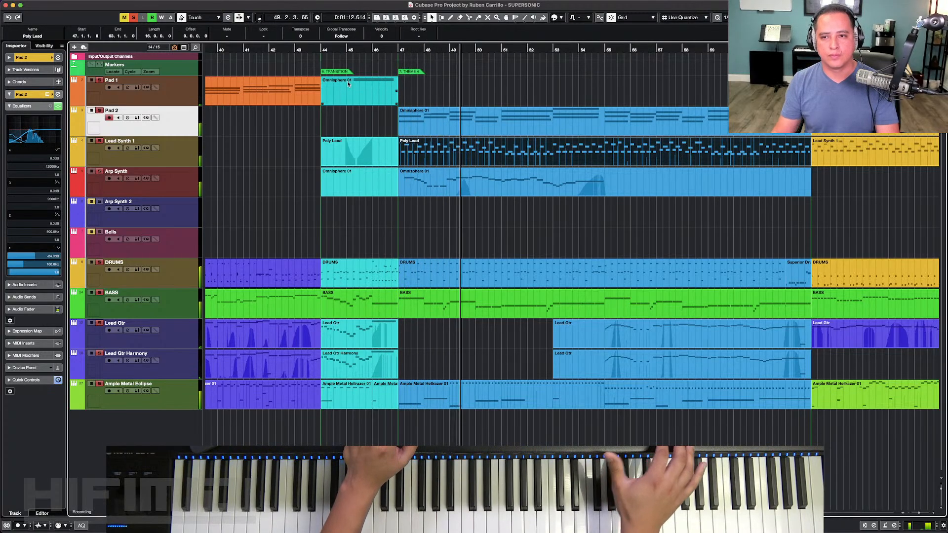
key(f)
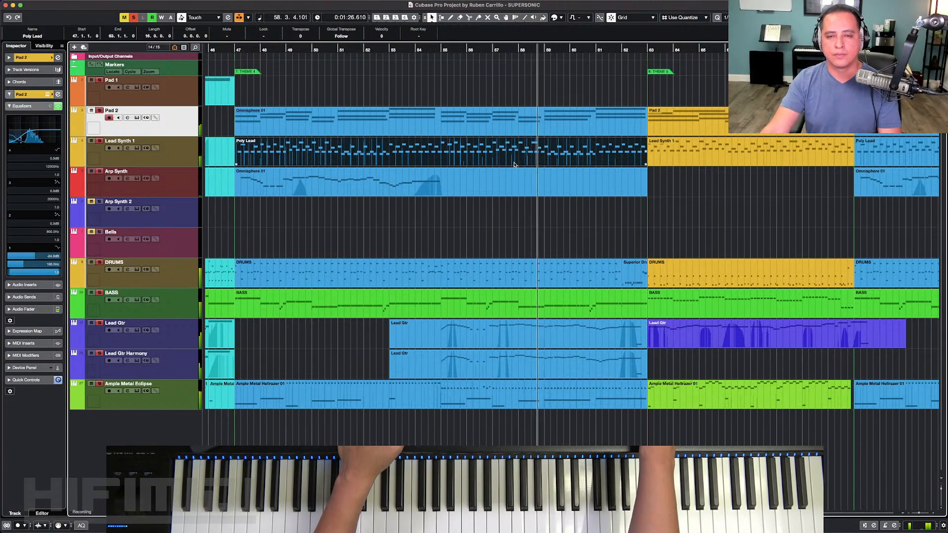
scroll(513, 164, right, 10)
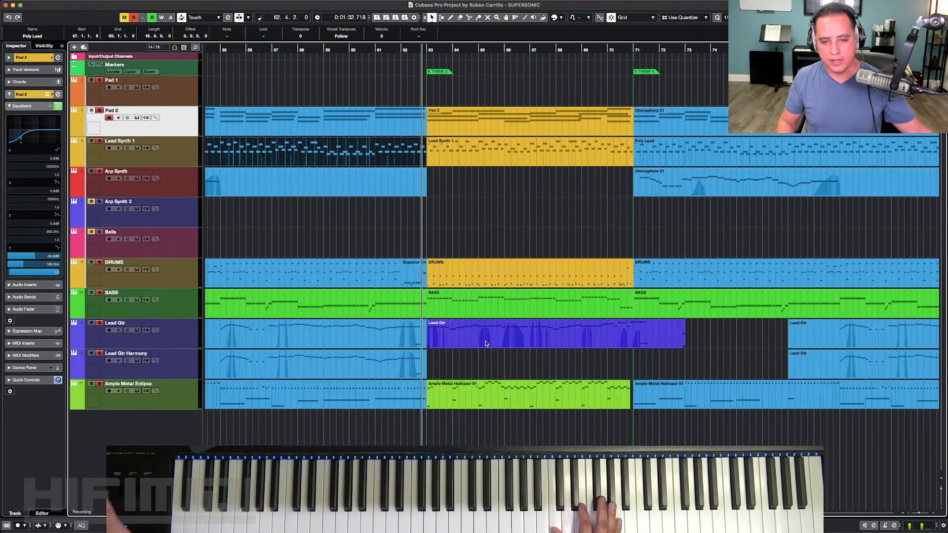
Step: Select the Lead Gtr track and play the theme at bar 63 through to the end of bar 71 with the view following
click(177, 337)
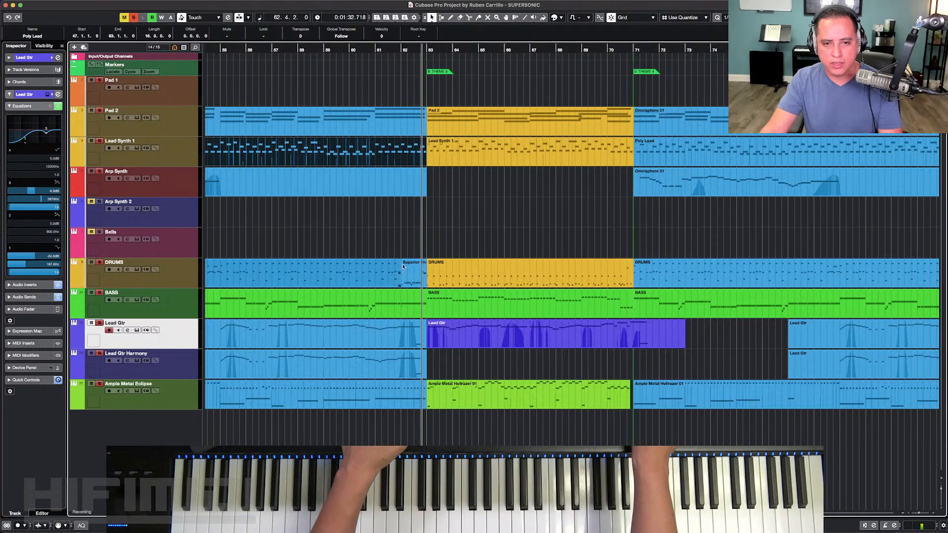
key(space)
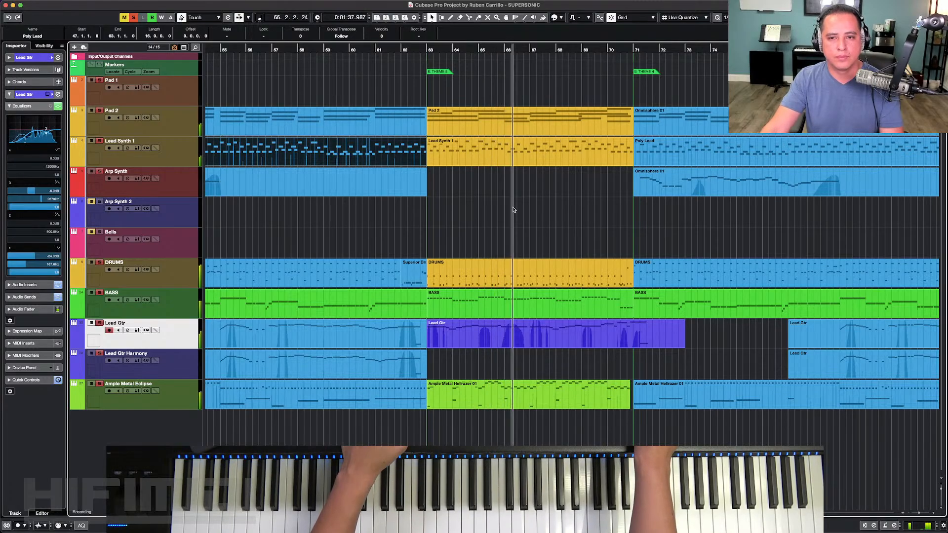
key(f)
scroll(437, 220, left, 1)
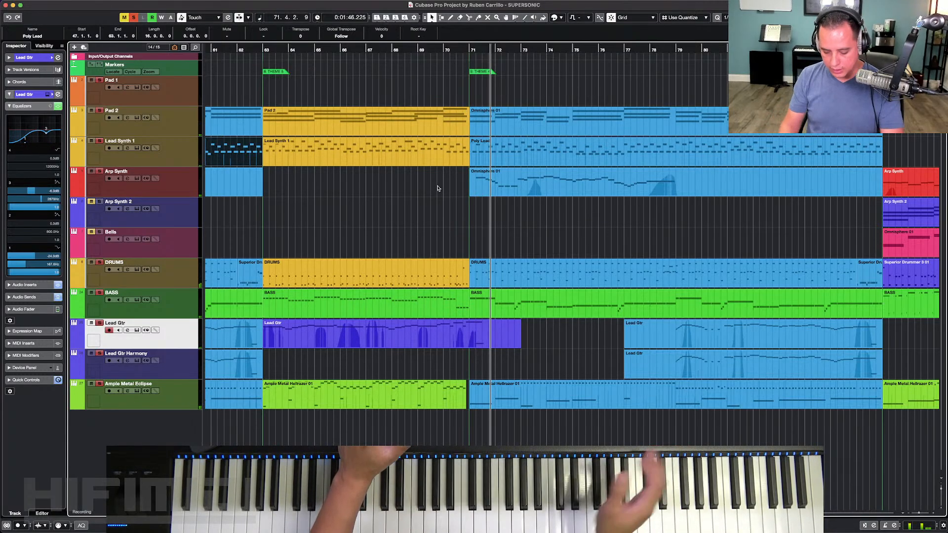
Step: Replay the end of the theme from just before bar 70 into bar 71 and stop there
click(437, 51)
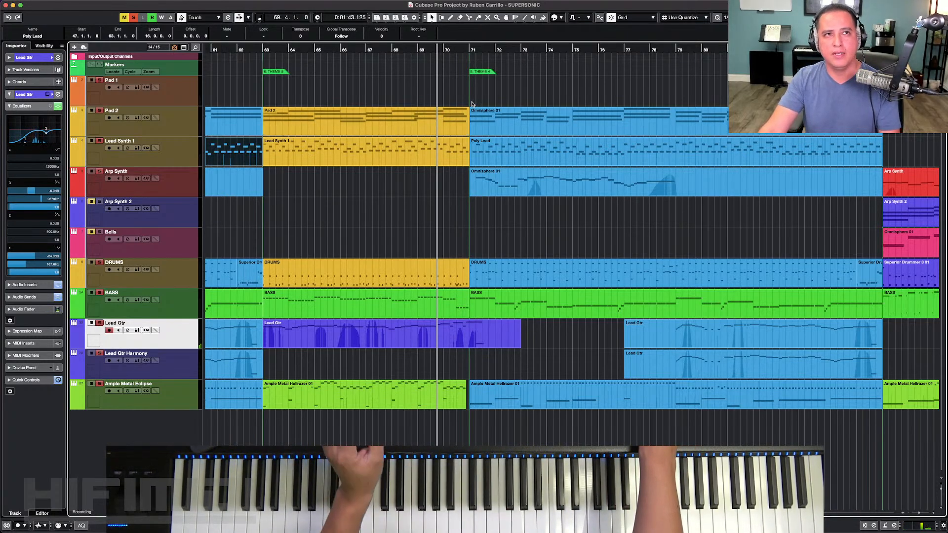
key(space)
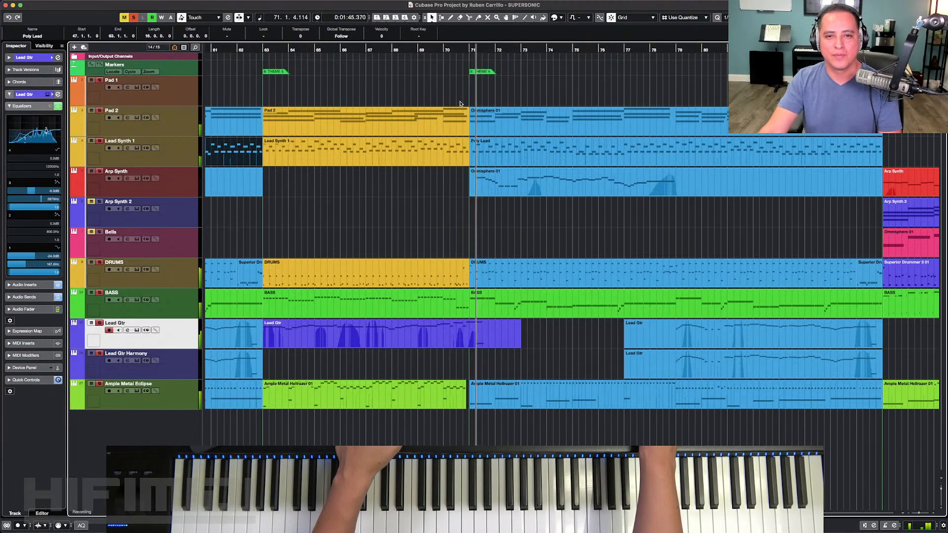
key(space)
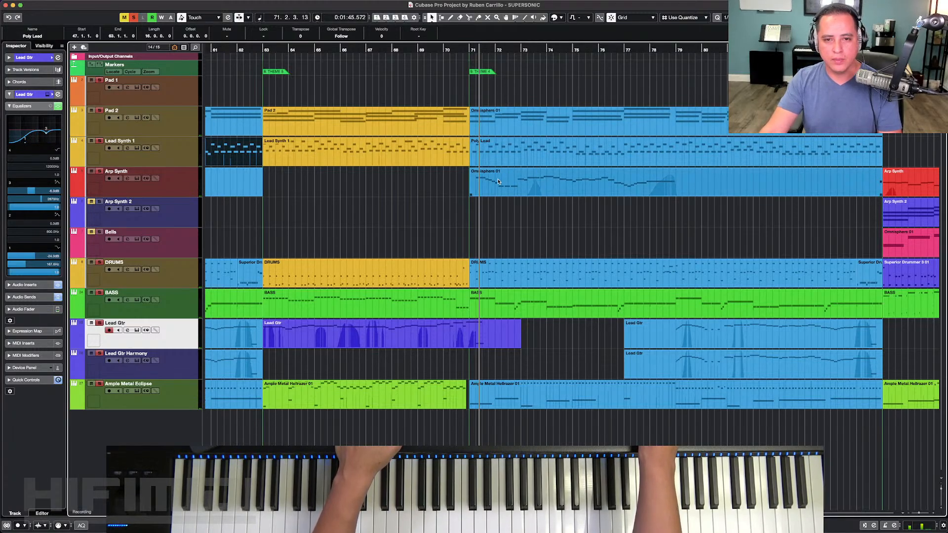
Step: Play from just before bar 71 with the view following, through the repeated theme and into the arp synth section at bar 89
click(462, 50)
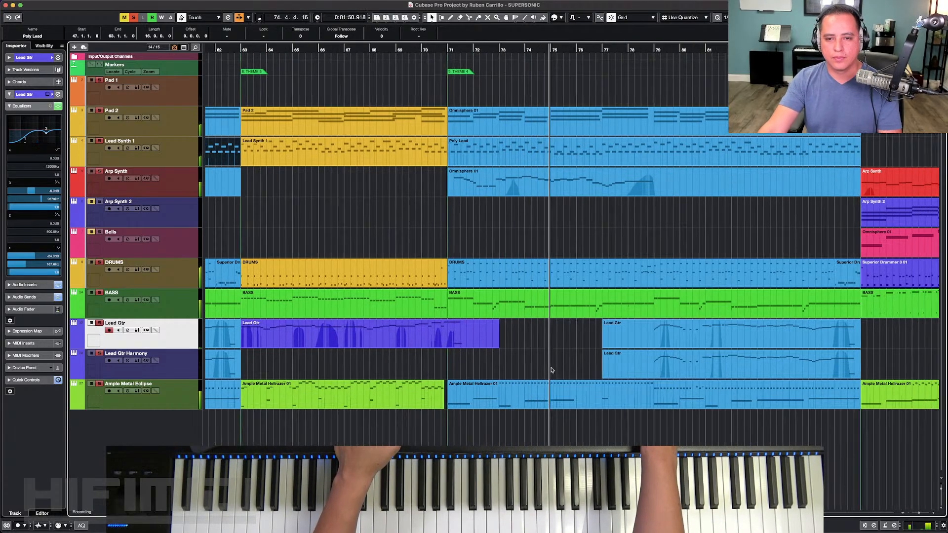
key(f)
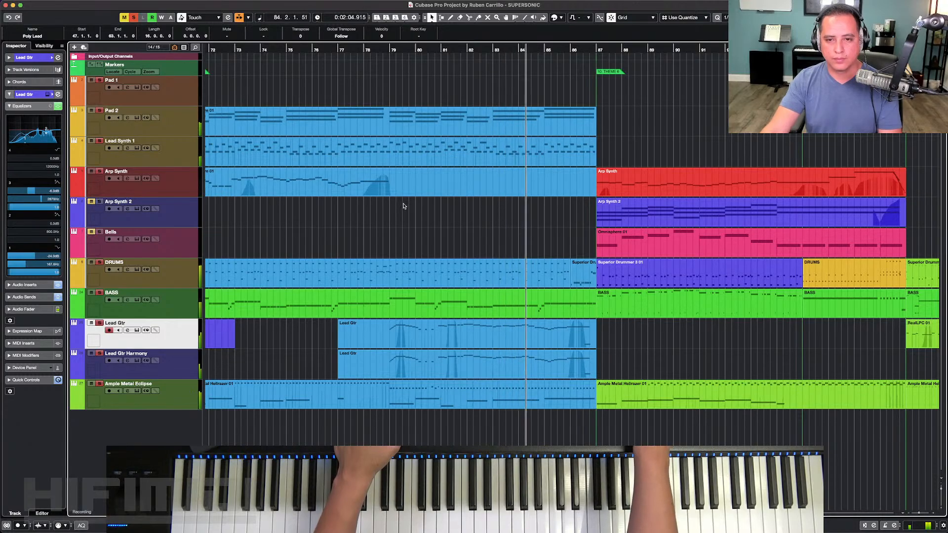
scroll(492, 253, right, 5)
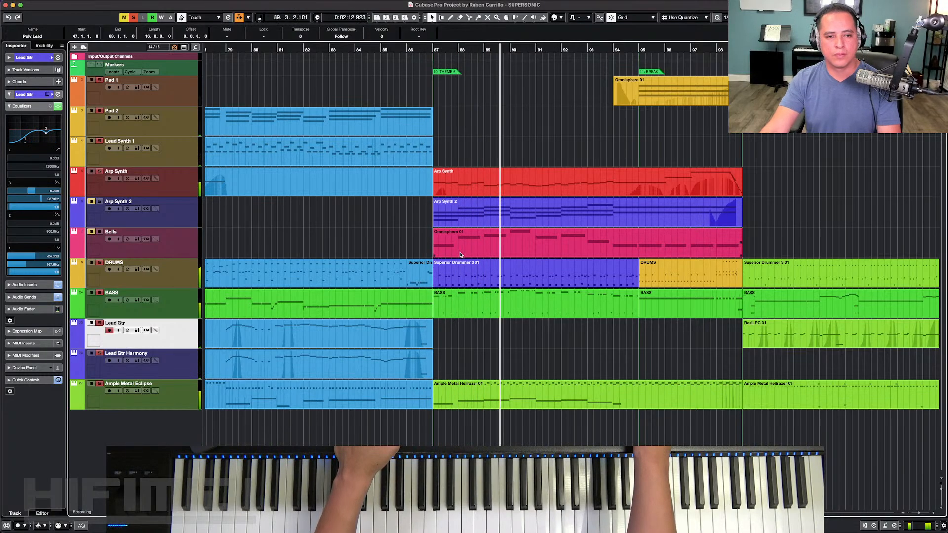
key(space)
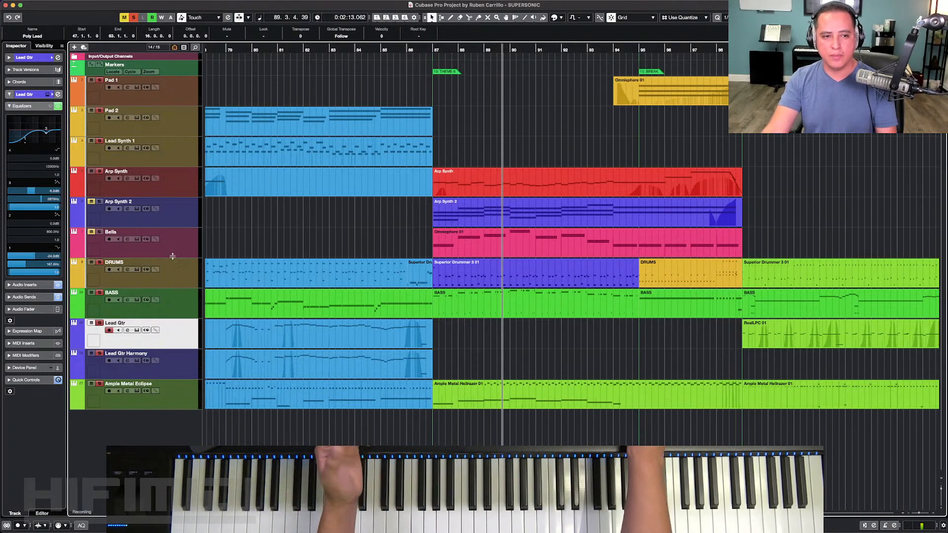
Step: Try out the Arp Synth track, and open Arp Synth 2's Omnisphere instrument to examine its Drive Me Down patch in the patch browser
click(184, 186)
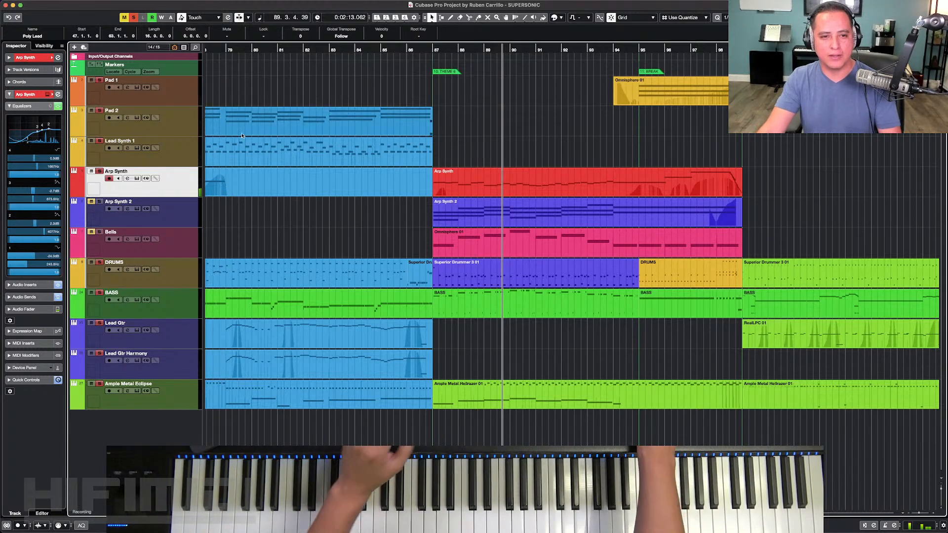
click(187, 213)
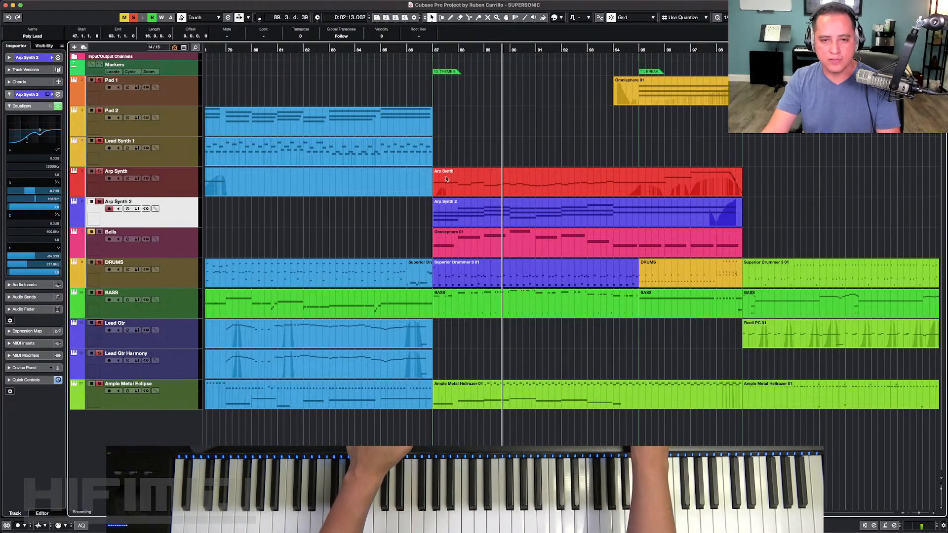
key(super+e)
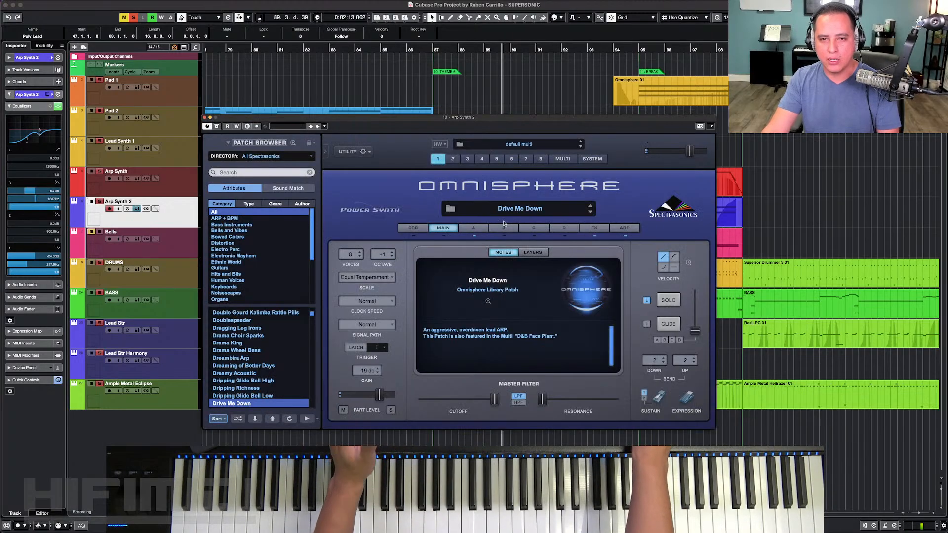
click(505, 209)
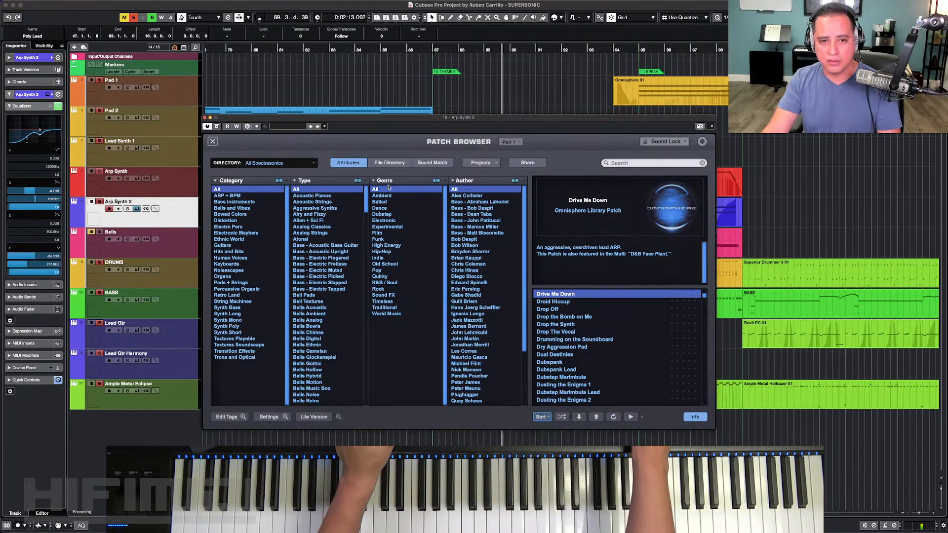
click(214, 143)
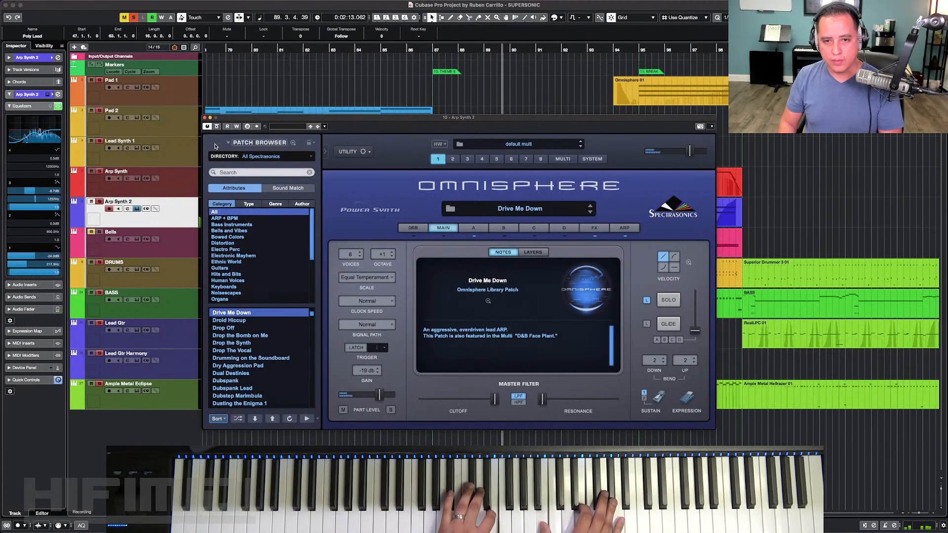
Step: Close the Omnisphere window, examine the Arp Synth 2 part's chords from bar 87 in the key editor, and return to the arrangement
click(205, 119)
double_click(503, 216)
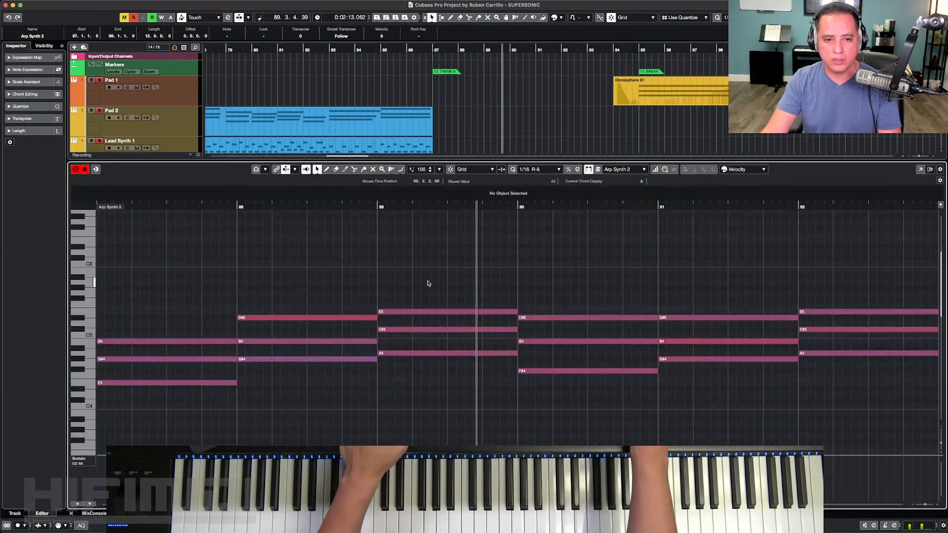
scroll(429, 283, left, 5)
scroll(533, 299, right, 15)
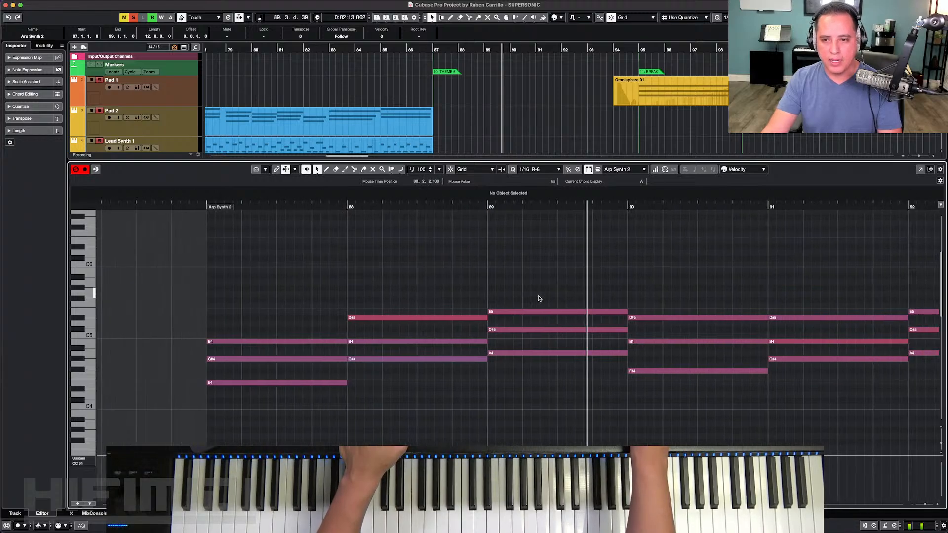
scroll(533, 299, left, 9)
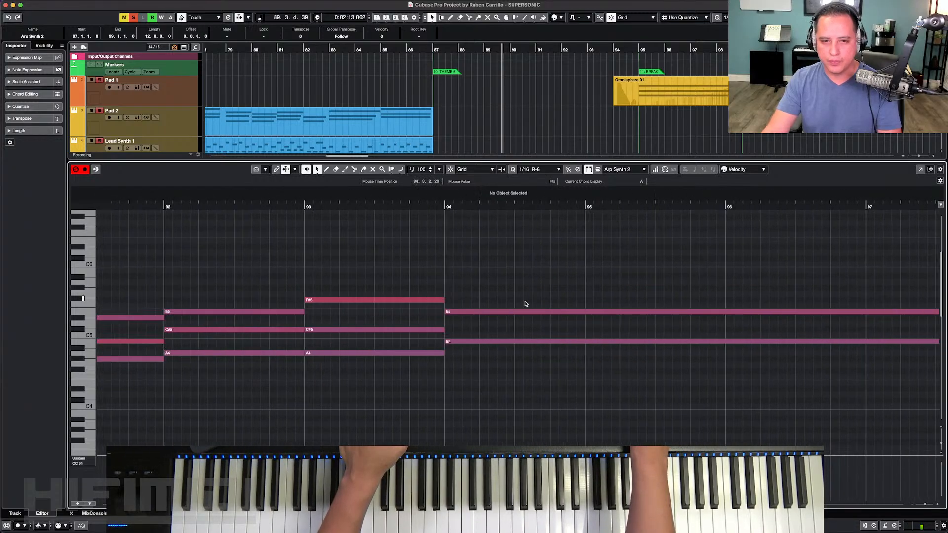
scroll(358, 280, left, 4)
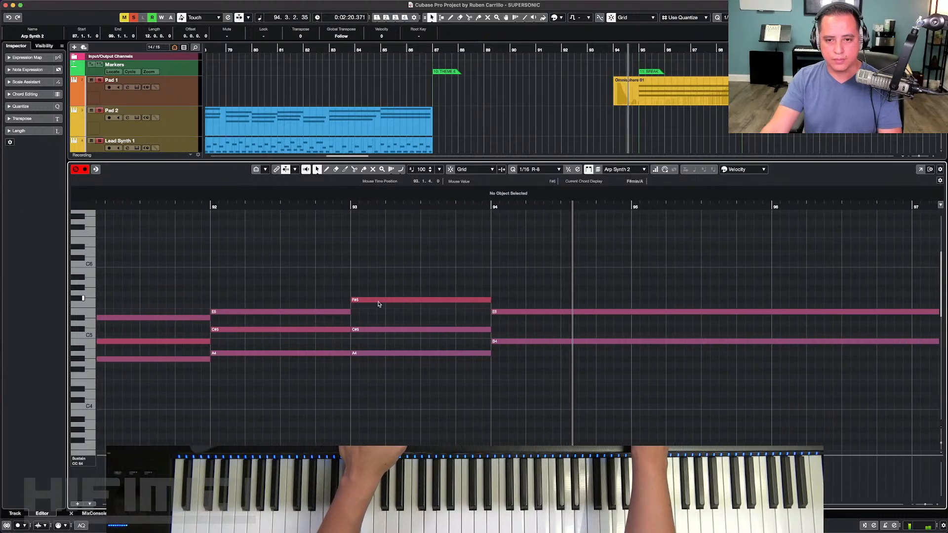
key(super+e)
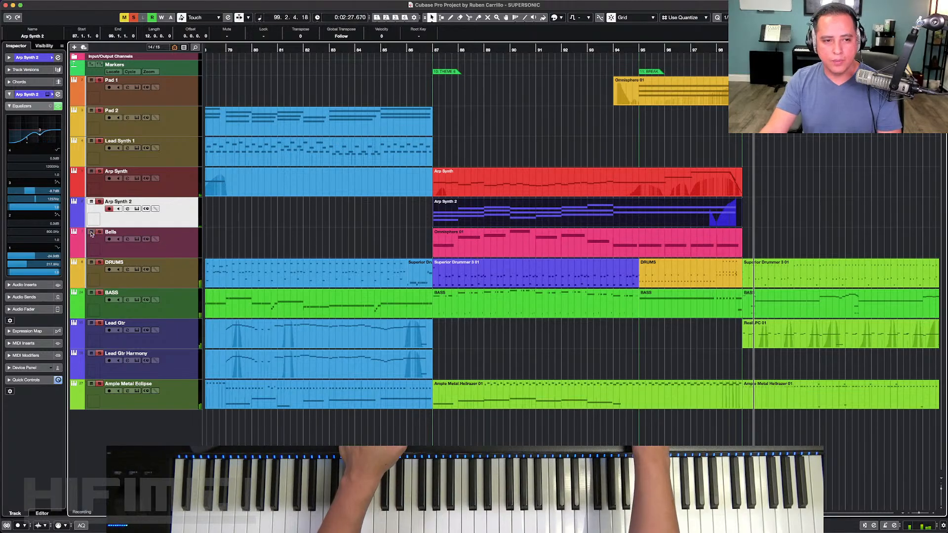
Step: Open the Bells track's Omnisphere instrument, examine its Innocence Bells patch in the full patch browser, and close the window
click(180, 249)
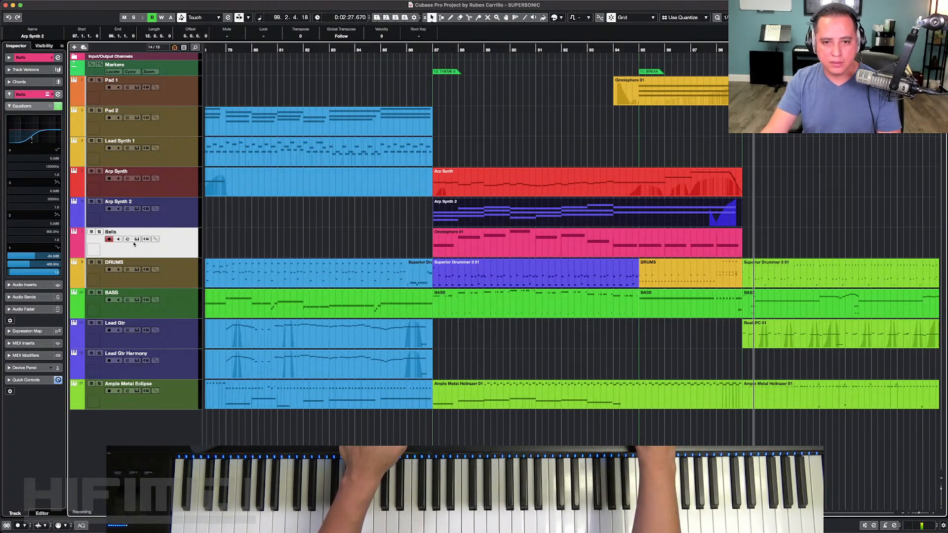
key(e)
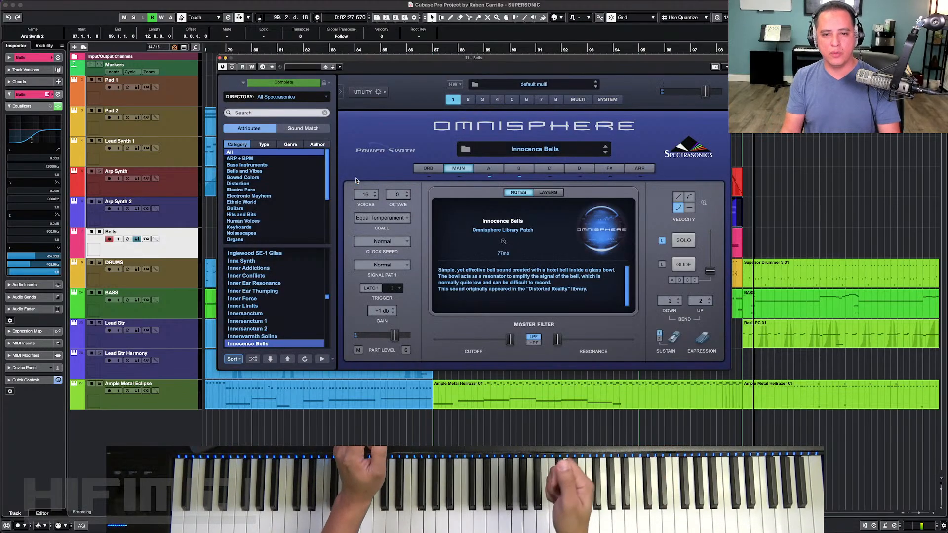
click(513, 150)
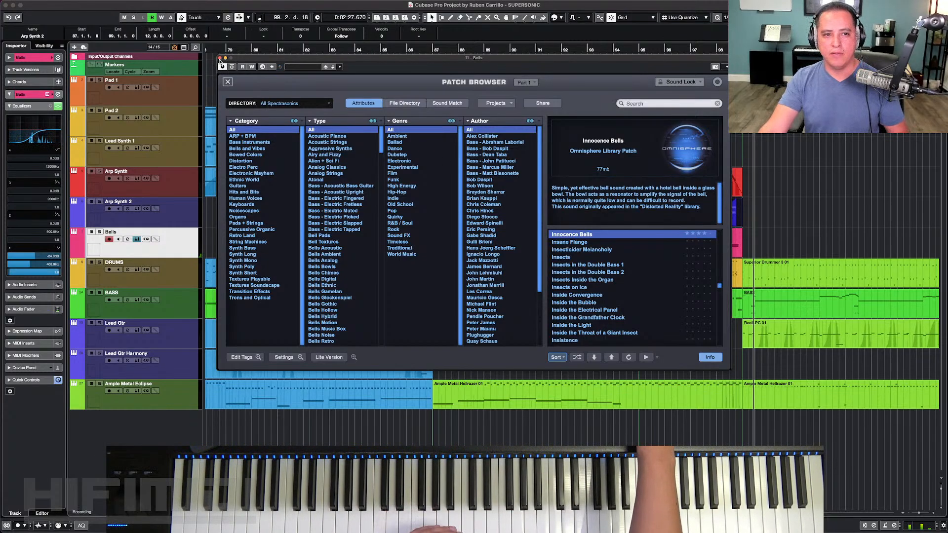
click(220, 58)
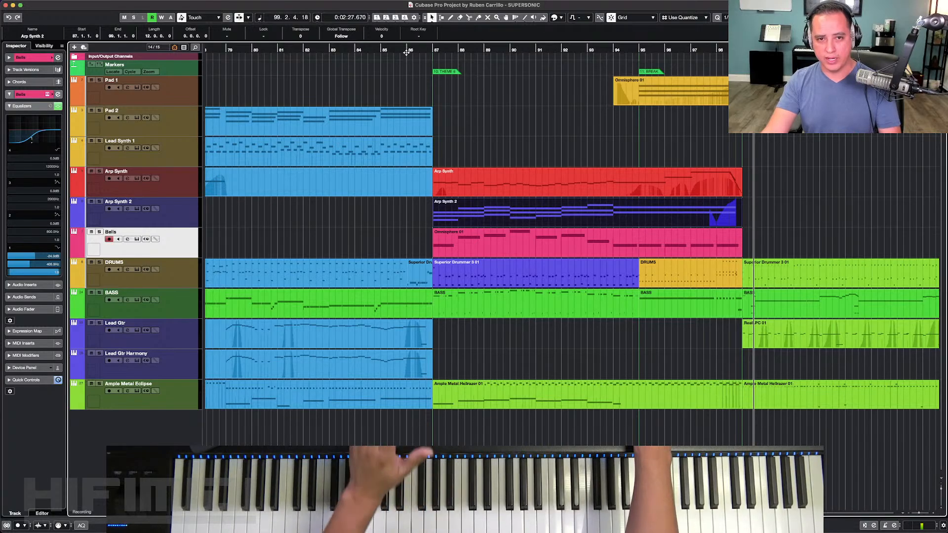
Step: Solo Bells together with Arp Synth and Arp Synth 2, and play from bar 86 through the arp section
click(406, 50)
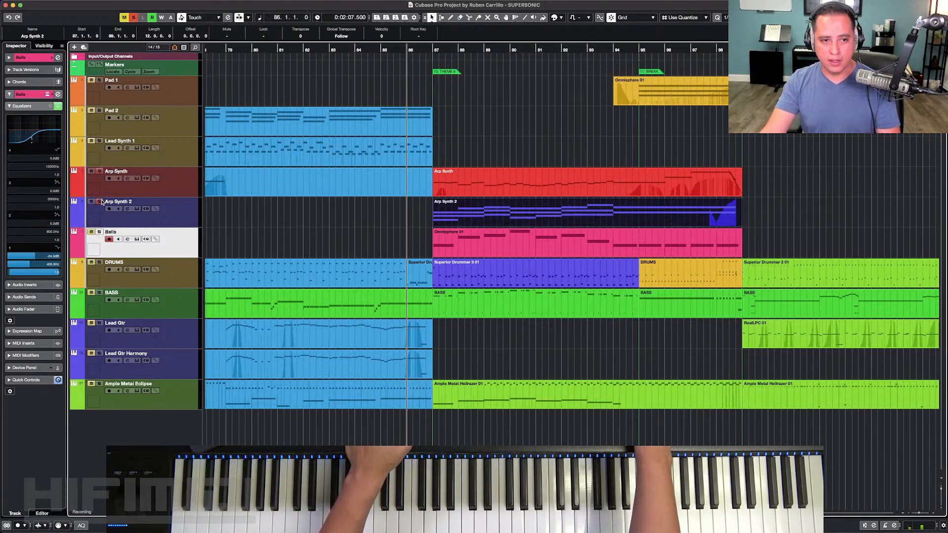
click(100, 233)
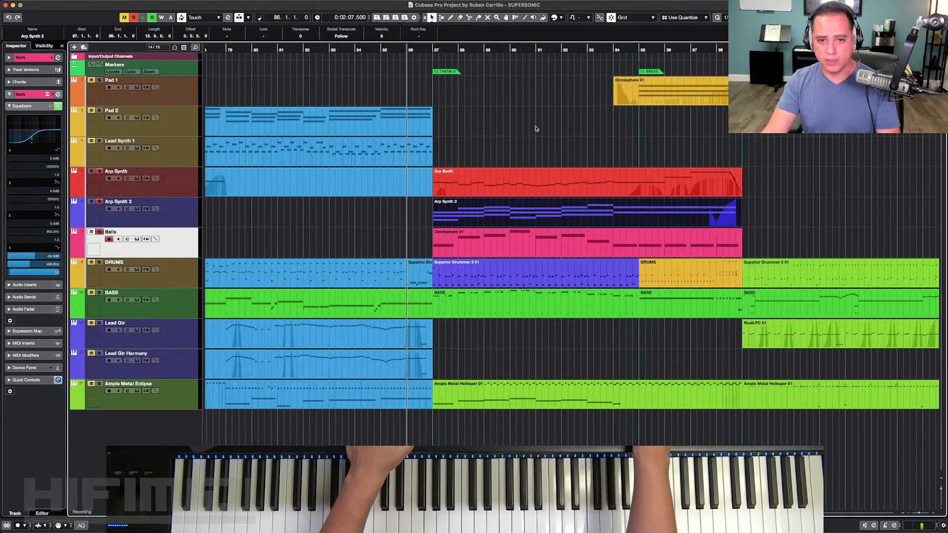
key(space)
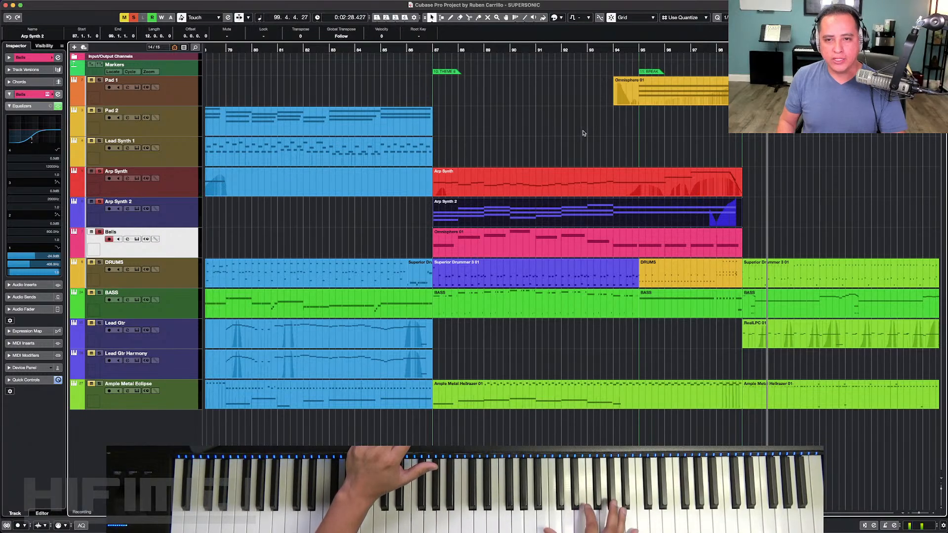
scroll(542, 81, right, 4)
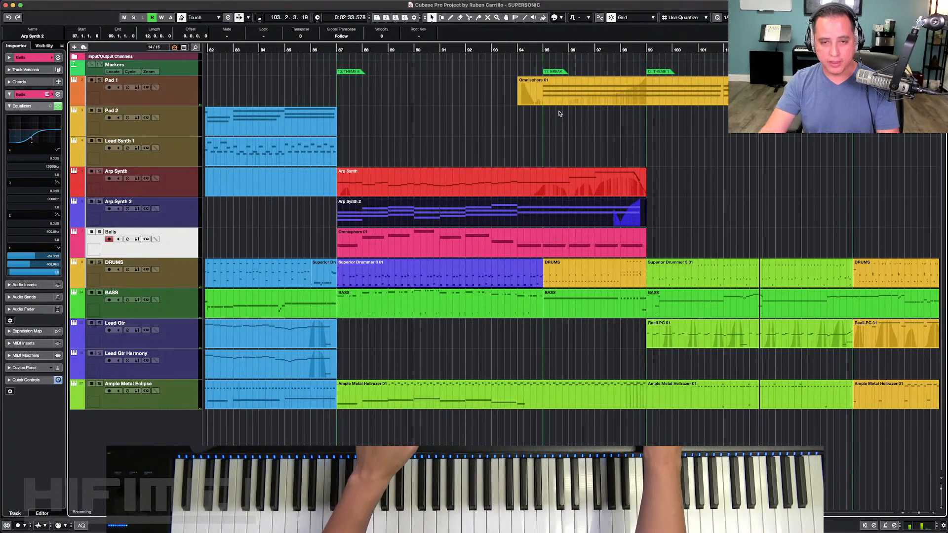
Step: Select the Ample Metal Hellrazer 01 part at bar 87 and play its opening with the full mix from just before bar 87
key(g)
scroll(597, 307, left, 10)
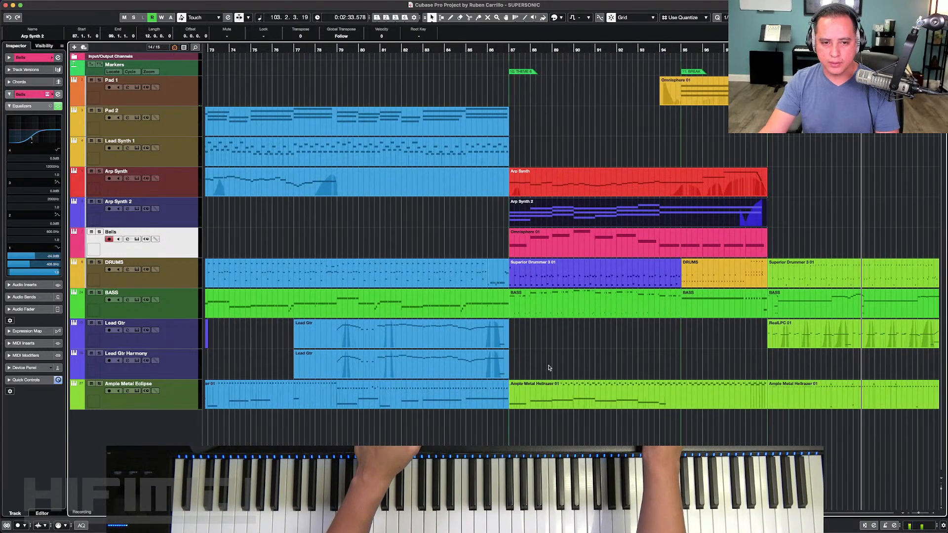
click(528, 402)
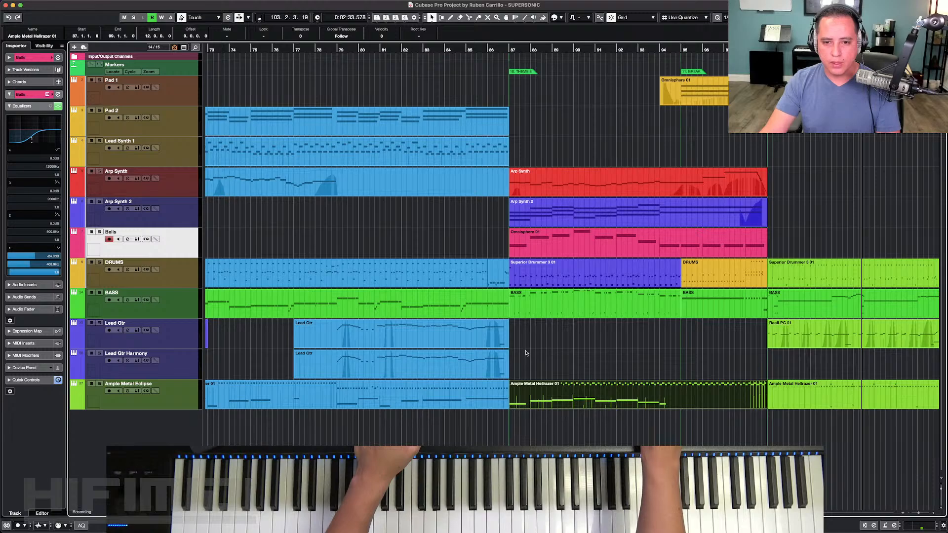
click(507, 49)
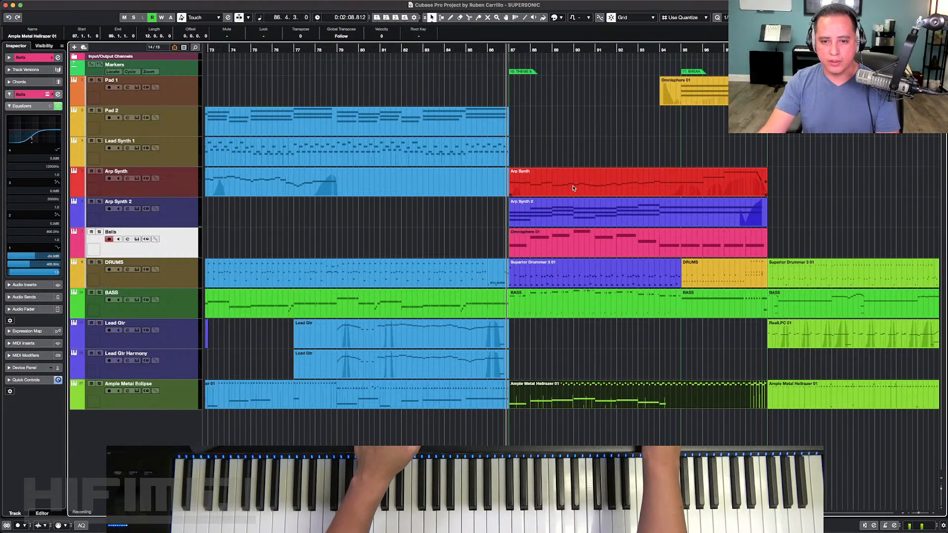
key(space)
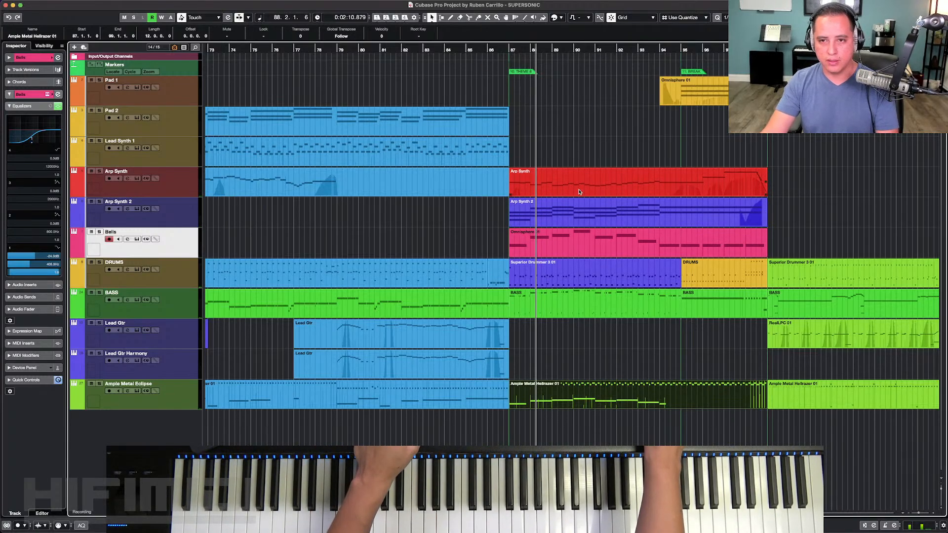
key(g)
click(543, 51)
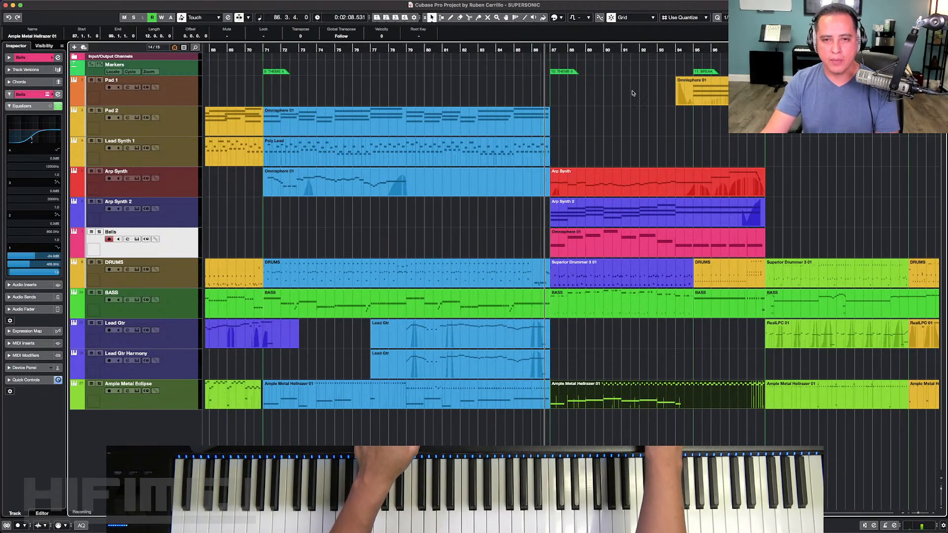
Step: Return the playhead to bar 1 and bring the song's sections from the intro onward into one overview
key(Home)
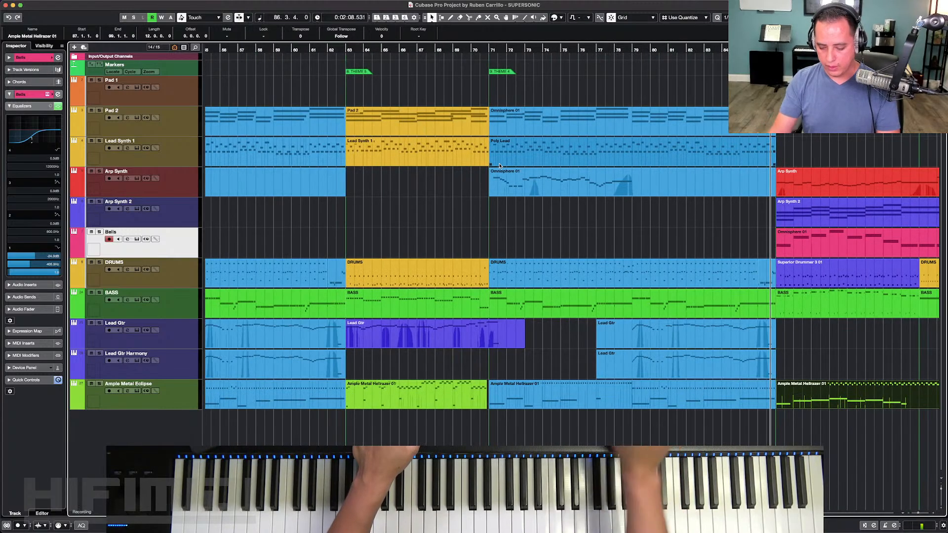
key(g)
key(g)
key(g)
key(g)
key(g)
key(g)
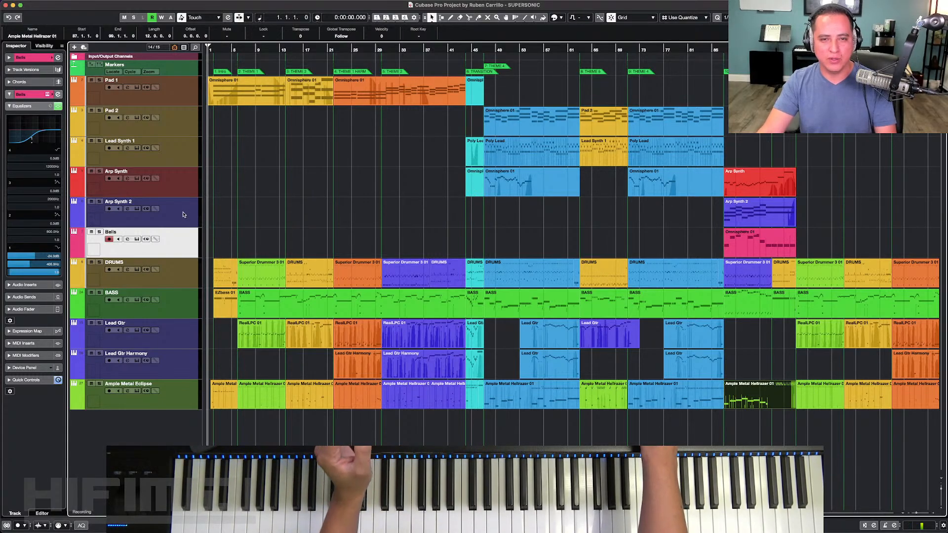
Step: Compare the equalizer curves of the Lead Gtr Harmony and Lead Gtr tracks, and examine the BASS track's curve
click(188, 357)
click(184, 338)
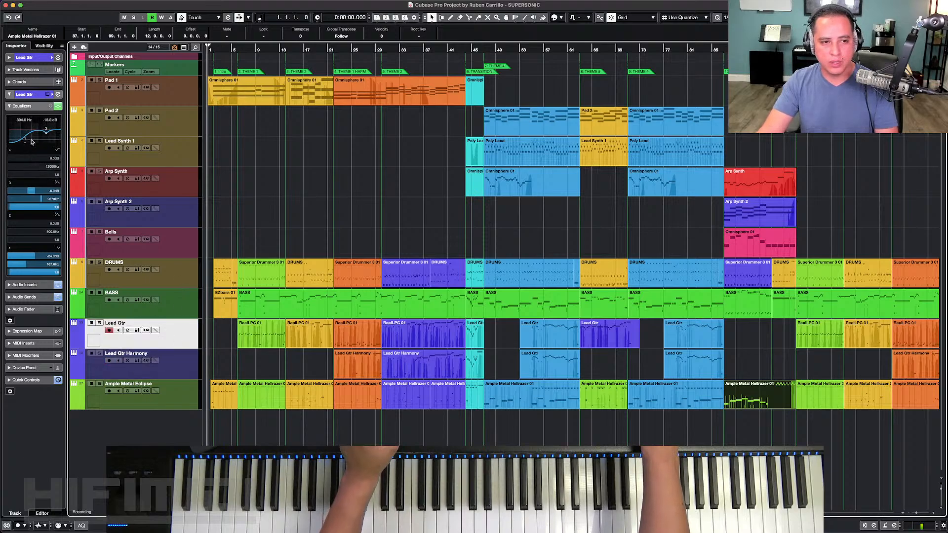
click(187, 357)
click(183, 338)
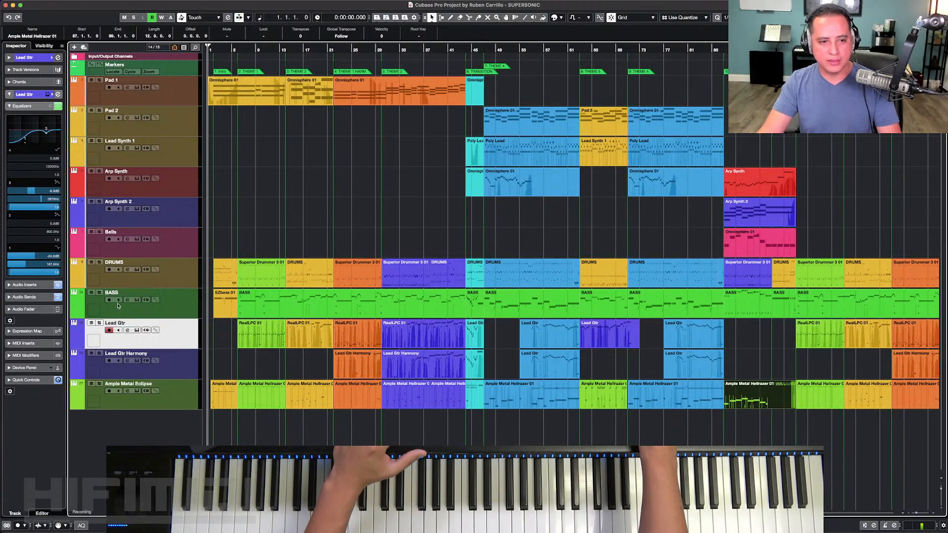
click(171, 309)
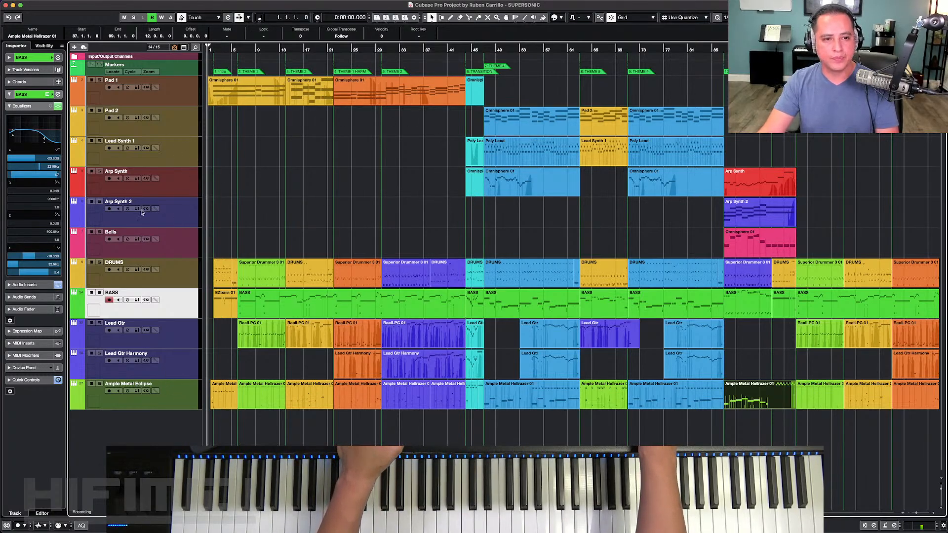
Step: Compare the equalizer curves of the Bells and Arp Synth tracks with those of the two lead guitar tracks
click(188, 241)
click(183, 181)
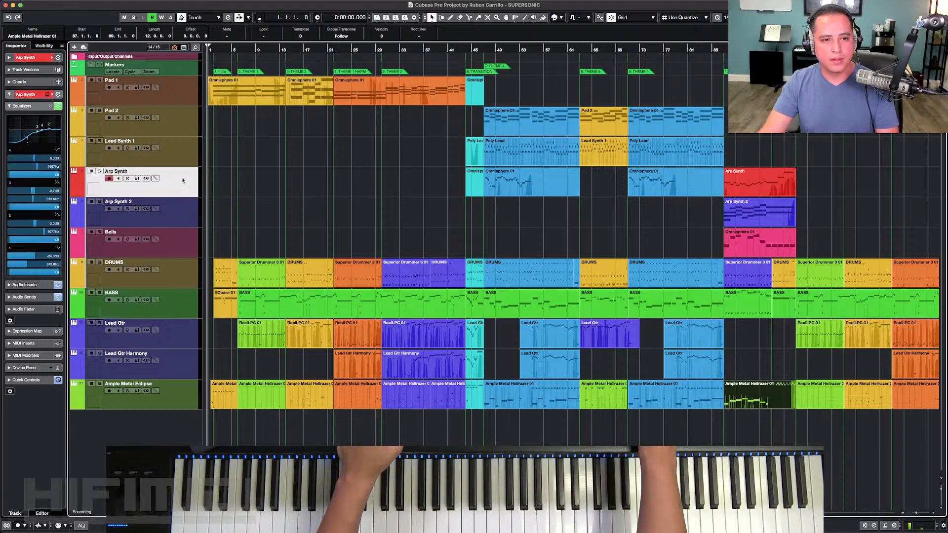
click(180, 330)
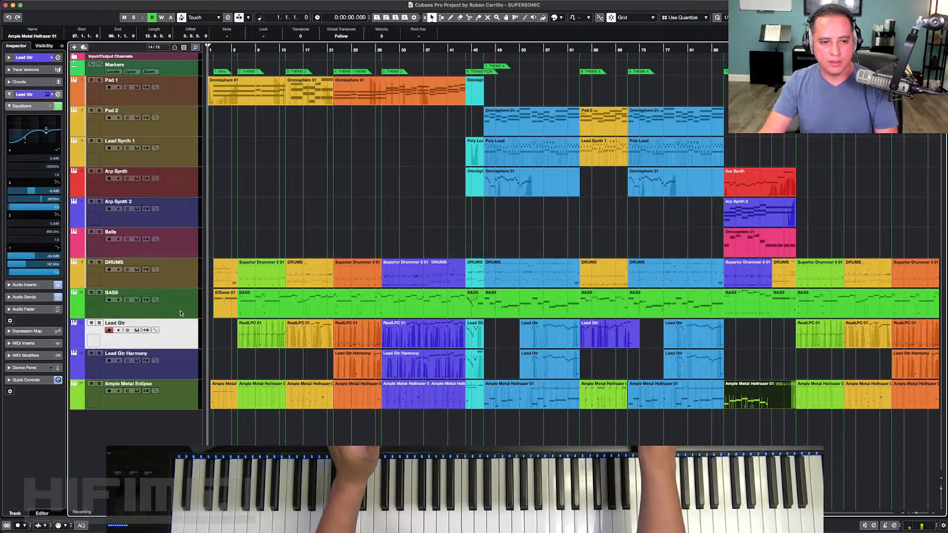
click(181, 363)
click(182, 342)
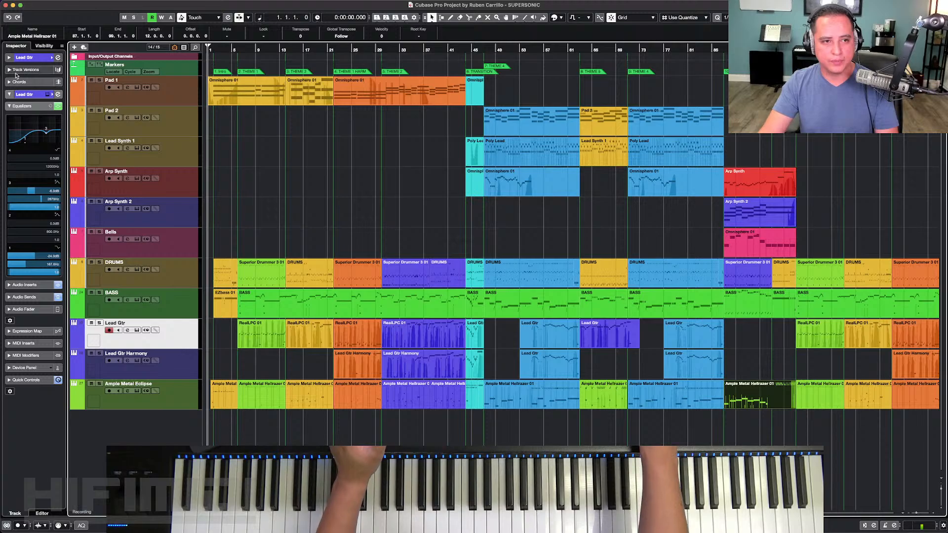
Step: Look at Lead Gtr's basic track settings, and expand the equalizer settings again for the Arp Synth track
click(29, 58)
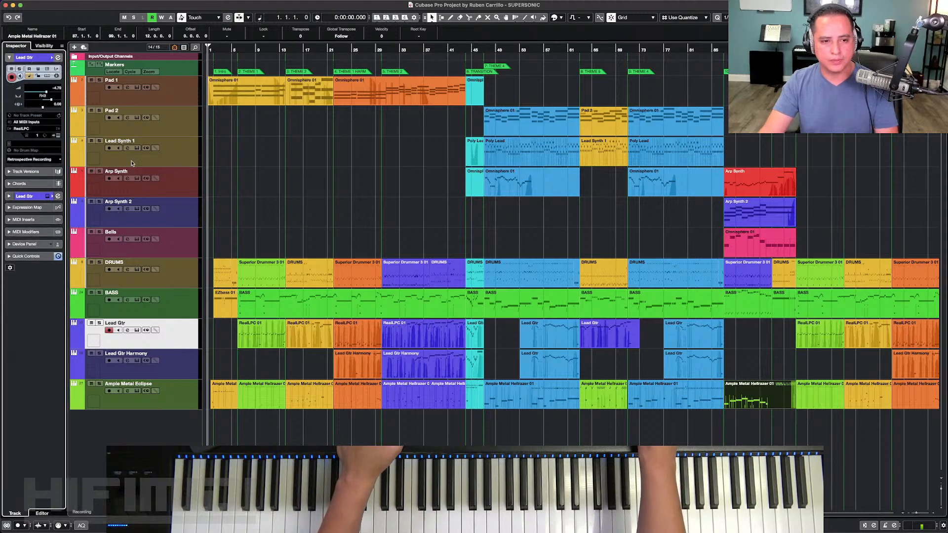
click(179, 184)
click(30, 196)
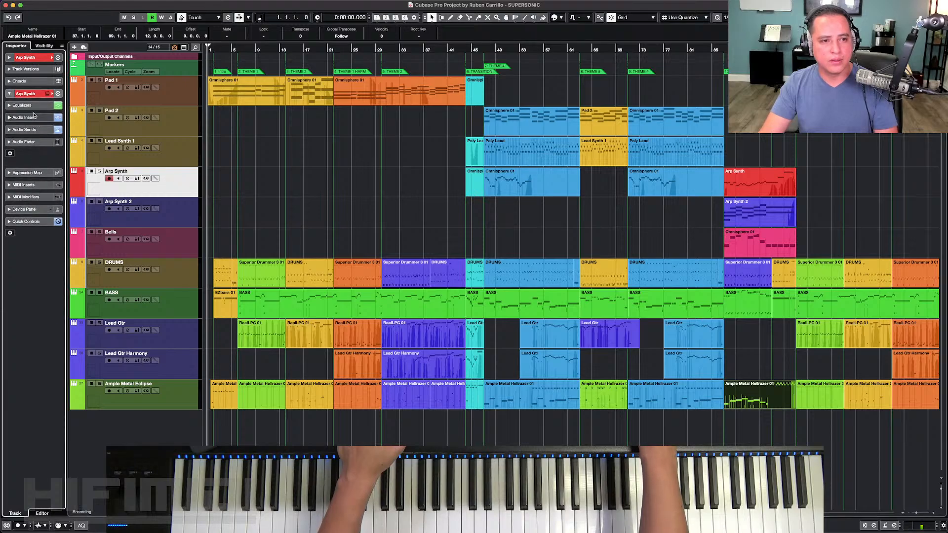
click(30, 106)
Step: Examine the equalizer curves of Arp Synth 2, Bells, Arp Synth, Lead Synth 1, Pad 2 and Pad 1 in turn
click(177, 207)
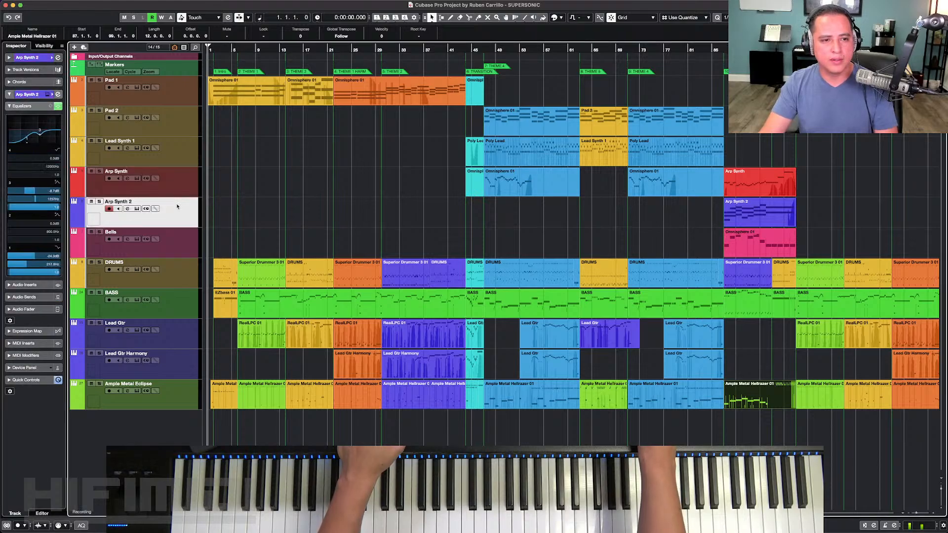
click(175, 242)
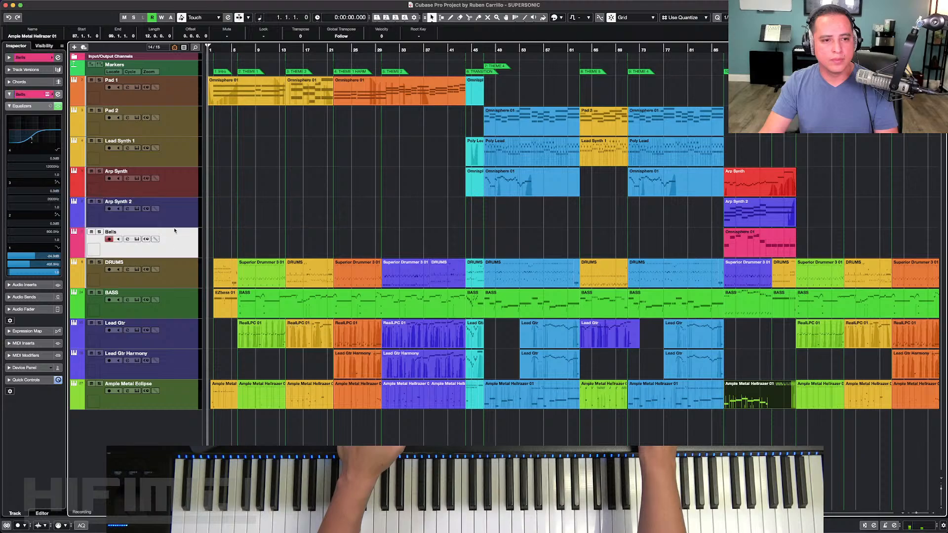
click(176, 224)
click(180, 193)
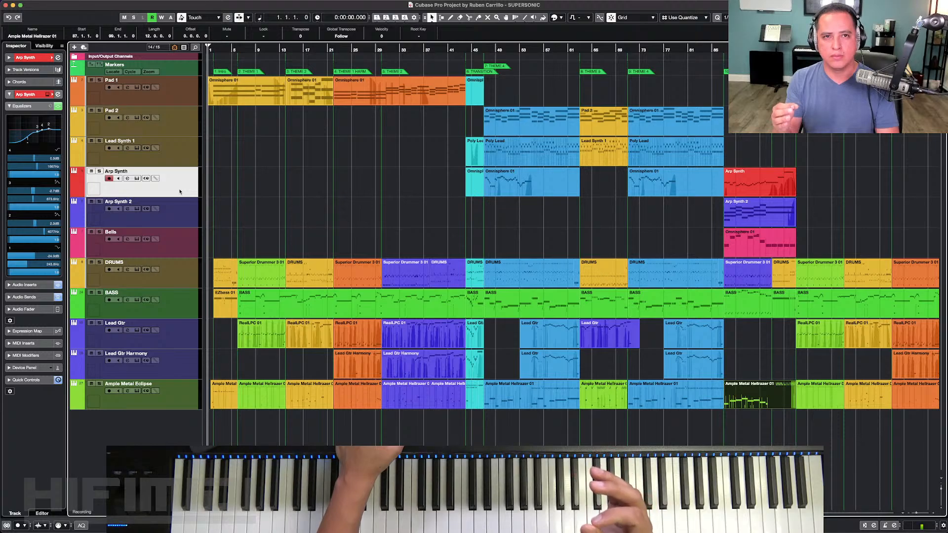
click(184, 150)
click(181, 121)
click(177, 91)
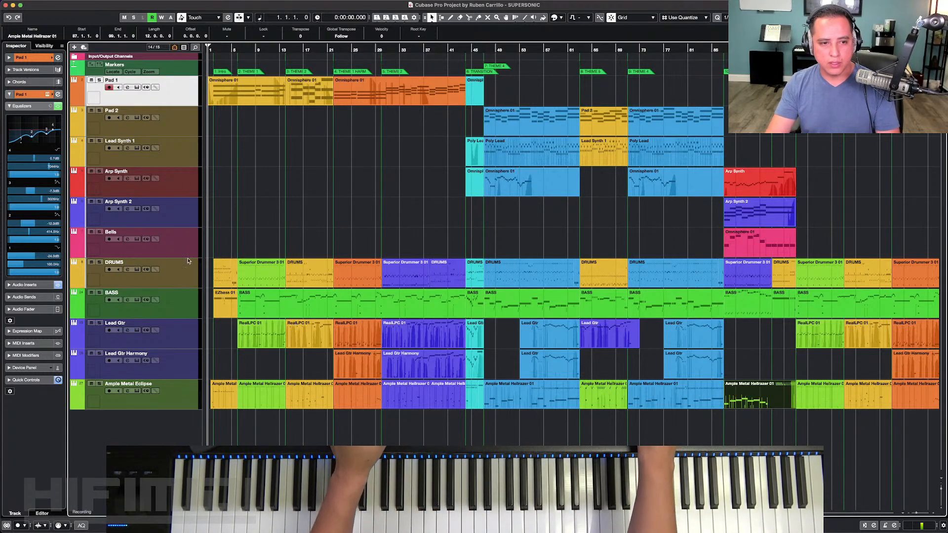
Step: Open the DRUMS track's Superior Drummer 3 instrument and move its window over the middle of the arrangement
click(133, 271)
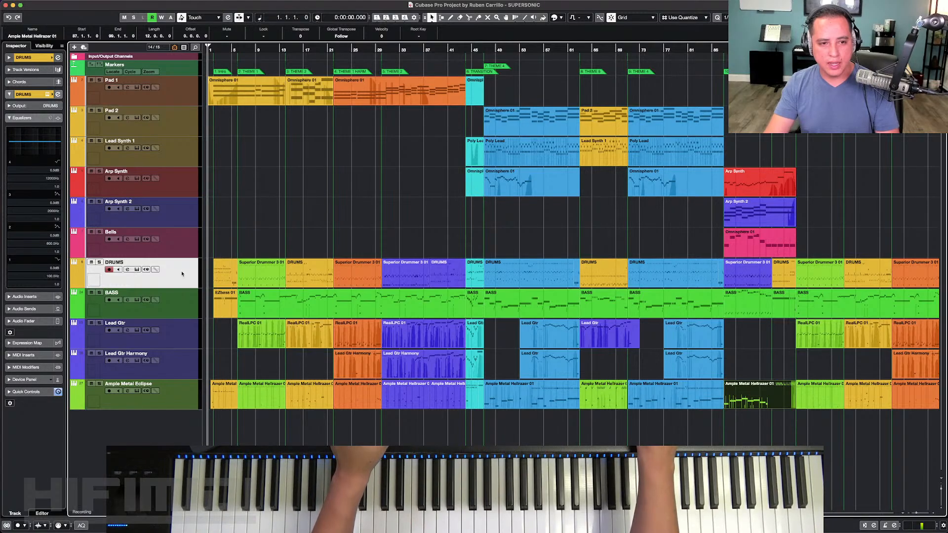
click(142, 270)
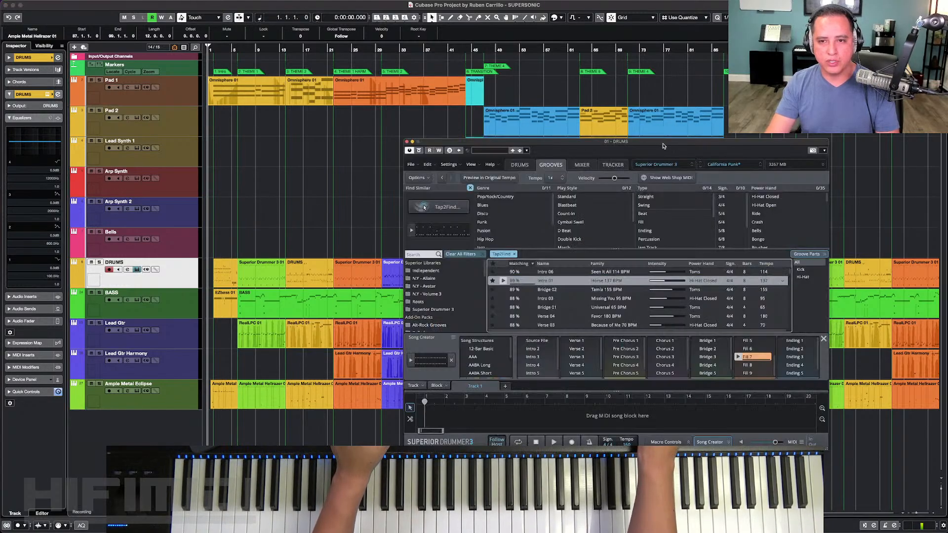
drag(660, 148, 546, 91)
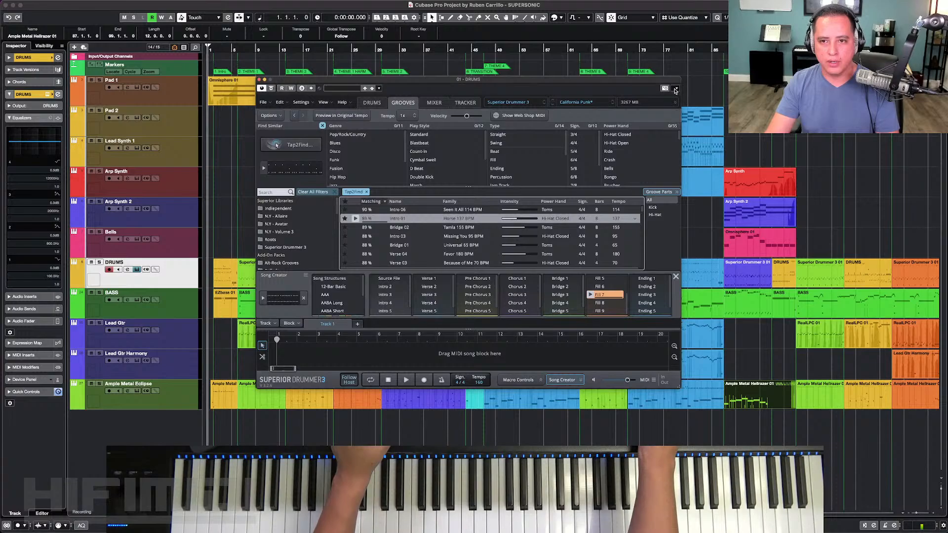
Step: Switch Superior Drummer 3 from its grooves to its mixer page
click(675, 89)
mouse_move(721, 147)
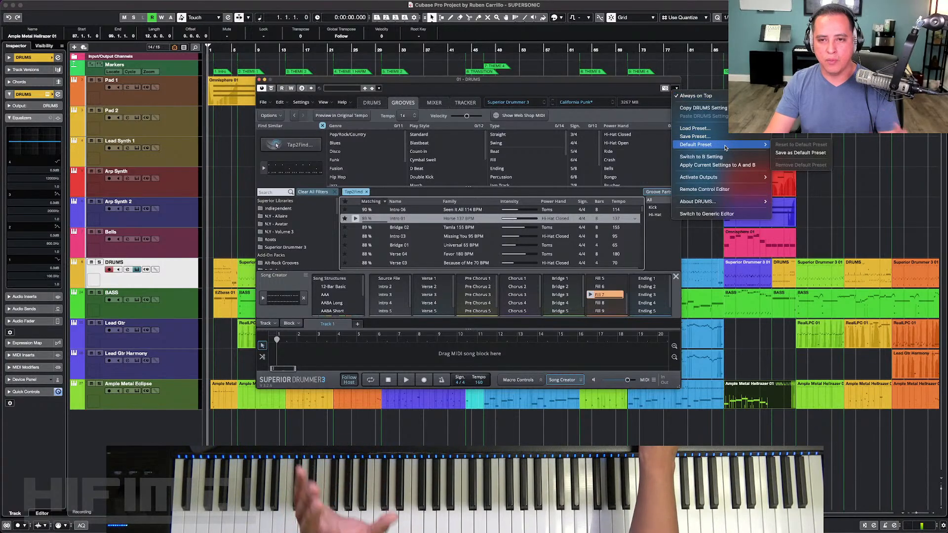
click(434, 102)
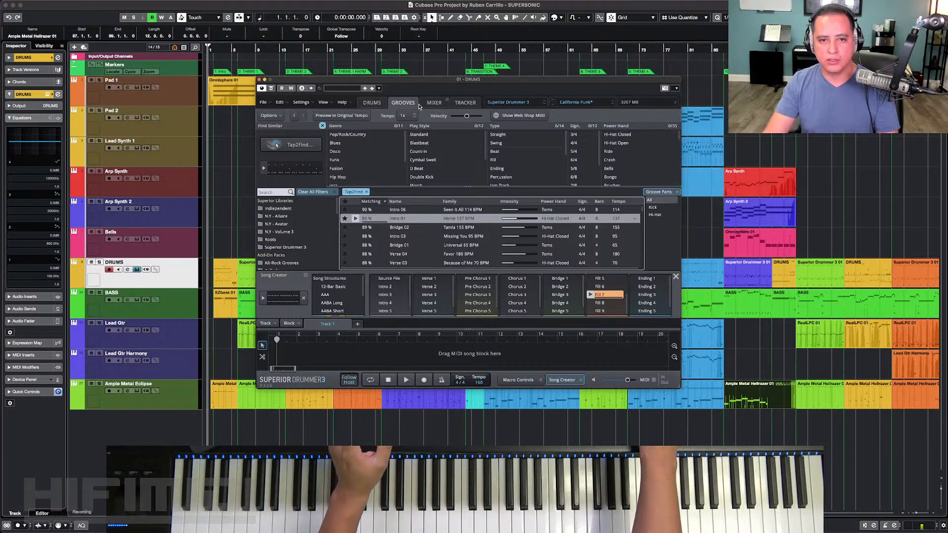
click(434, 103)
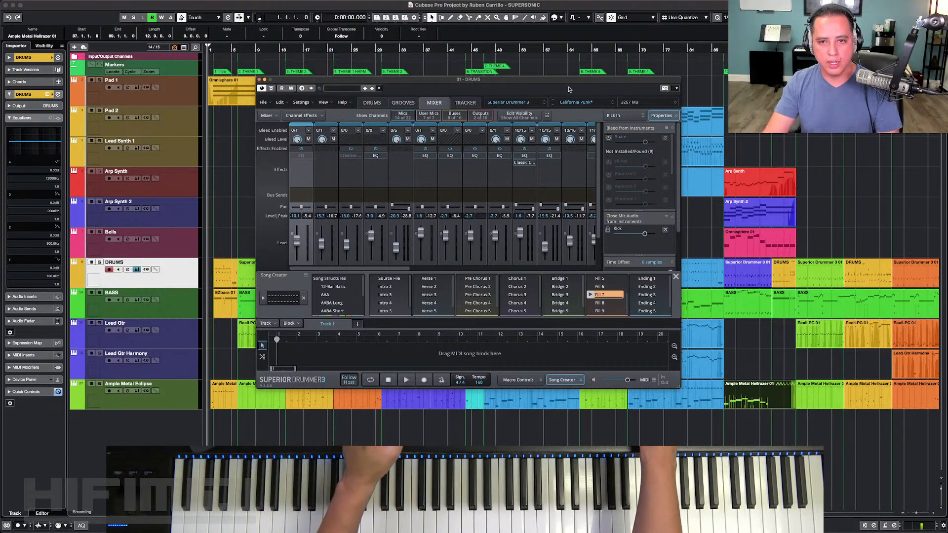
Step: View the list of activated outputs for the DRUMS instrument, and close the Superior Drummer 3 window
click(677, 89)
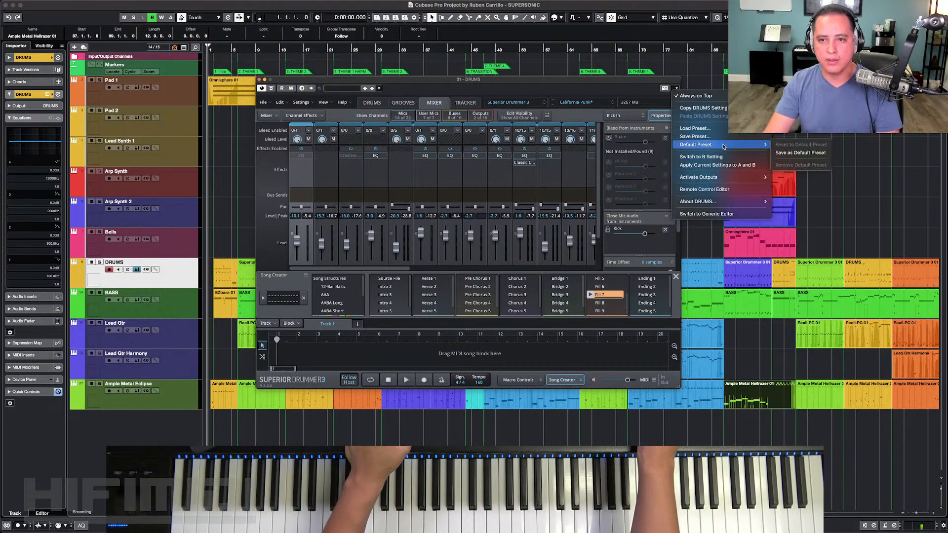
click(677, 89)
click(677, 89)
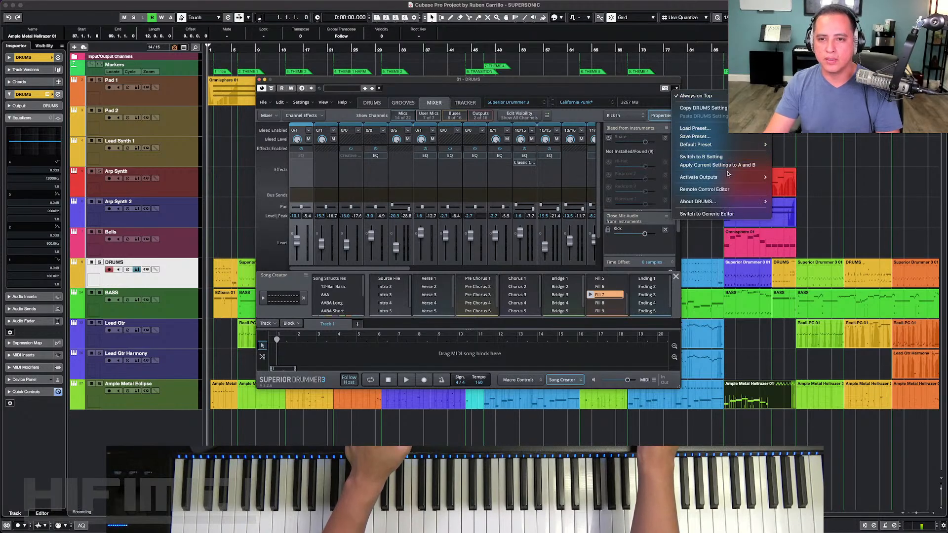
mouse_move(724, 177)
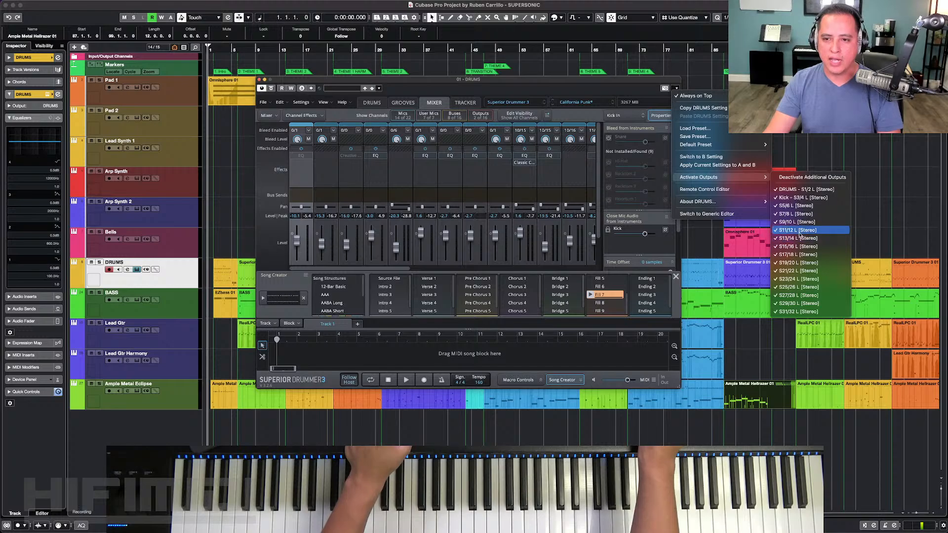
click(610, 92)
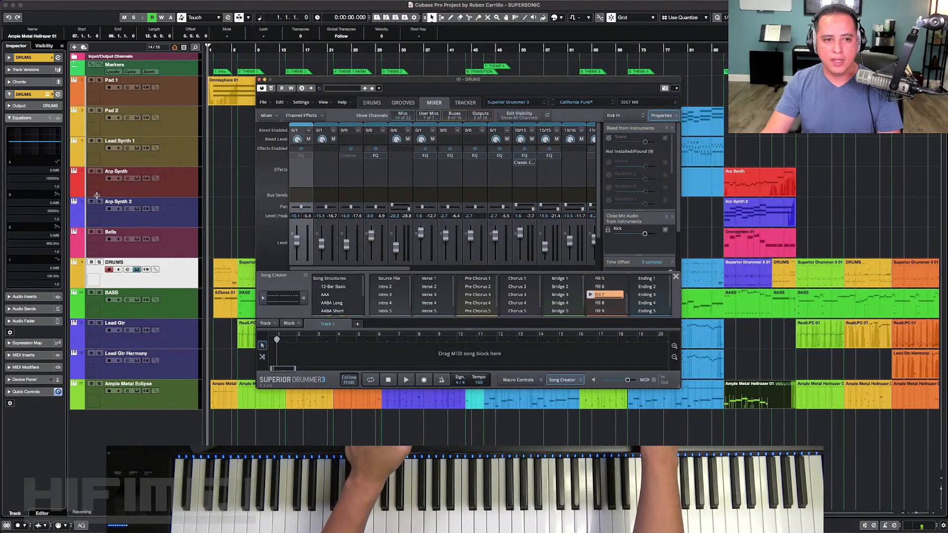
click(260, 80)
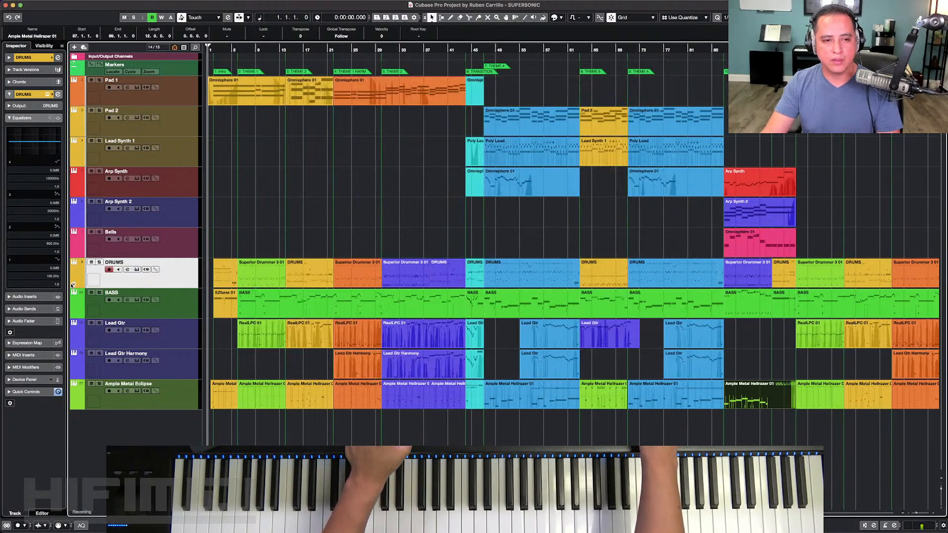
Step: Expand the DRUMS track's individual output channels and select the Kick channel
click(73, 285)
scroll(132, 213, down, 4)
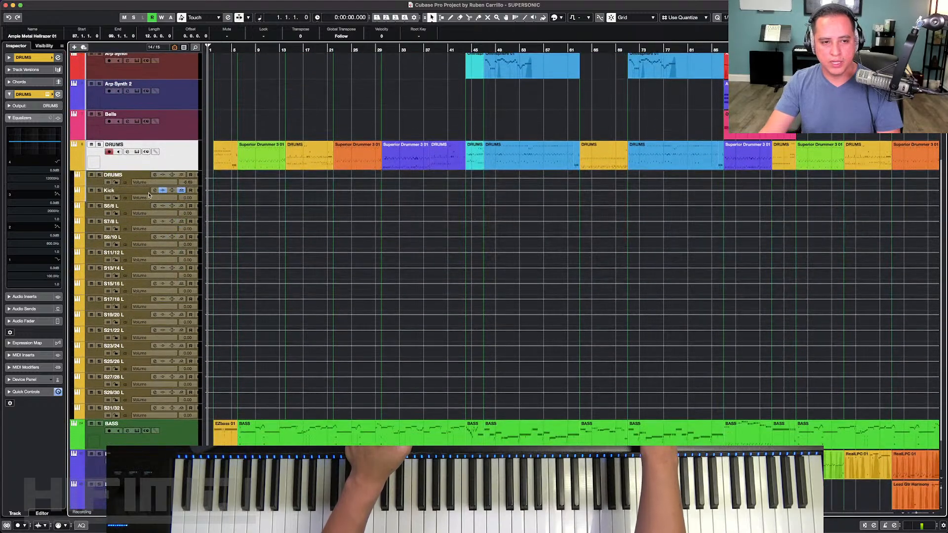
click(96, 200)
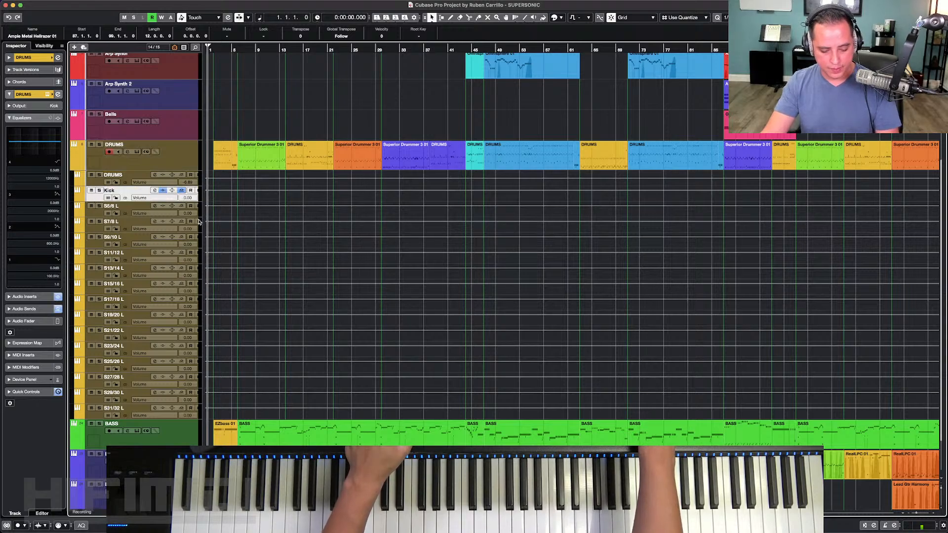
Step: Show the MixConsole below the arrangement with the channels' insert racks displayed instead of their faders
key(super+e)
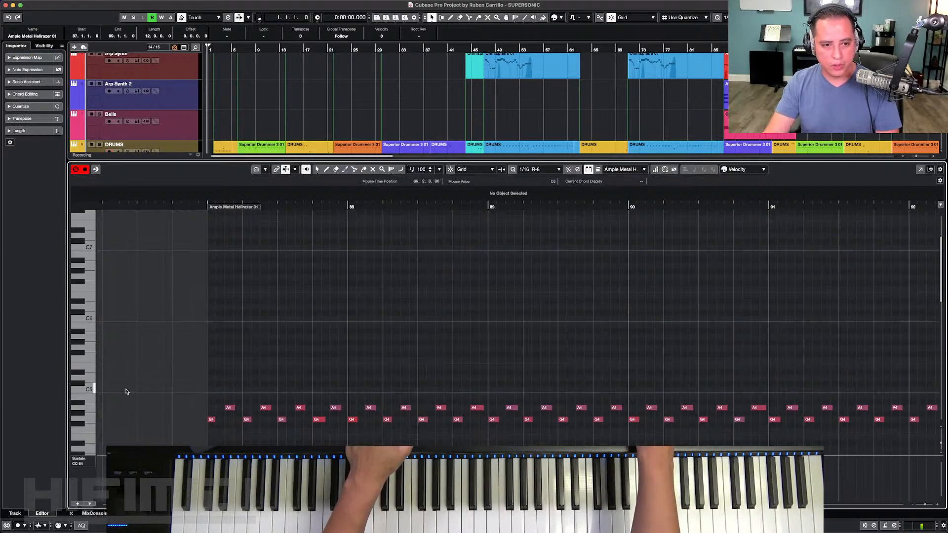
click(94, 514)
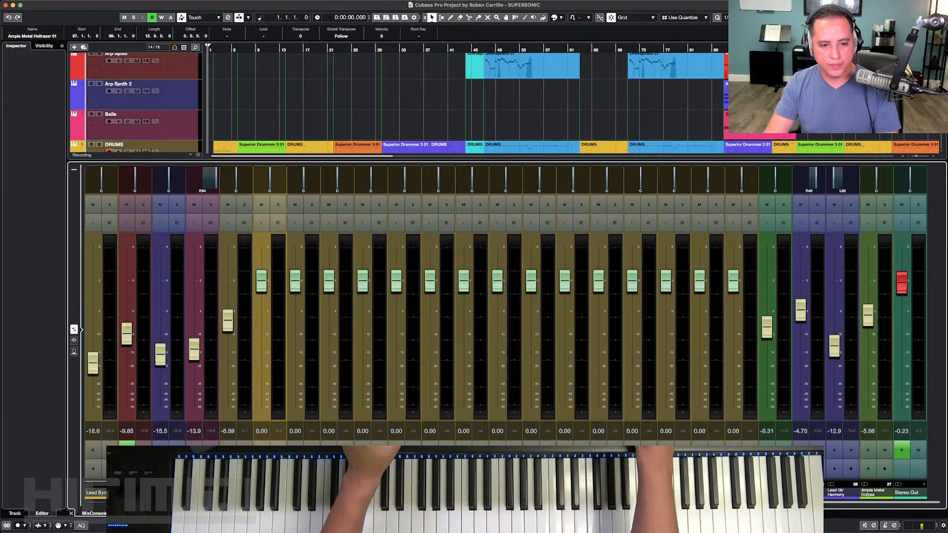
click(74, 344)
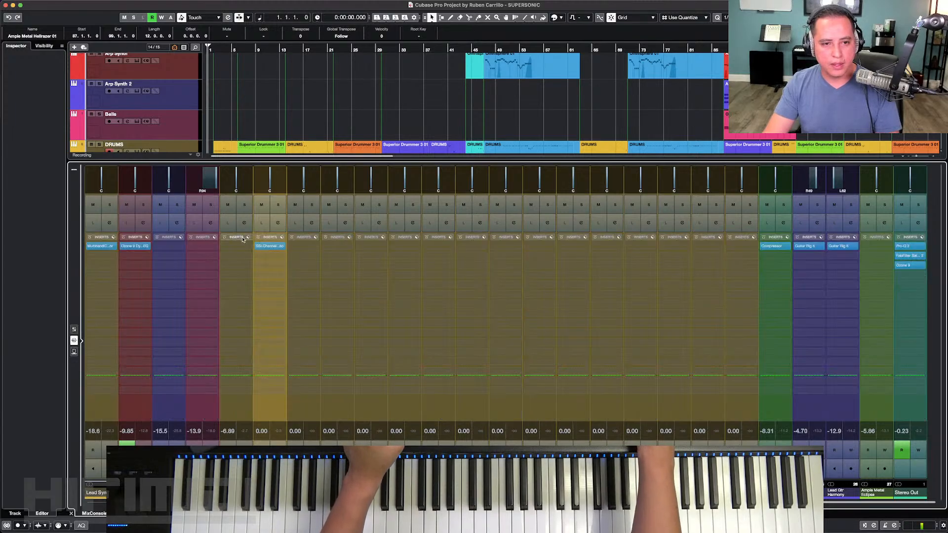
Step: Examine the SSLChannel insert on the Kick channel and the Guitar Rig 6 insert on Lead Gtr Harmony, closing each plug-in
click(272, 247)
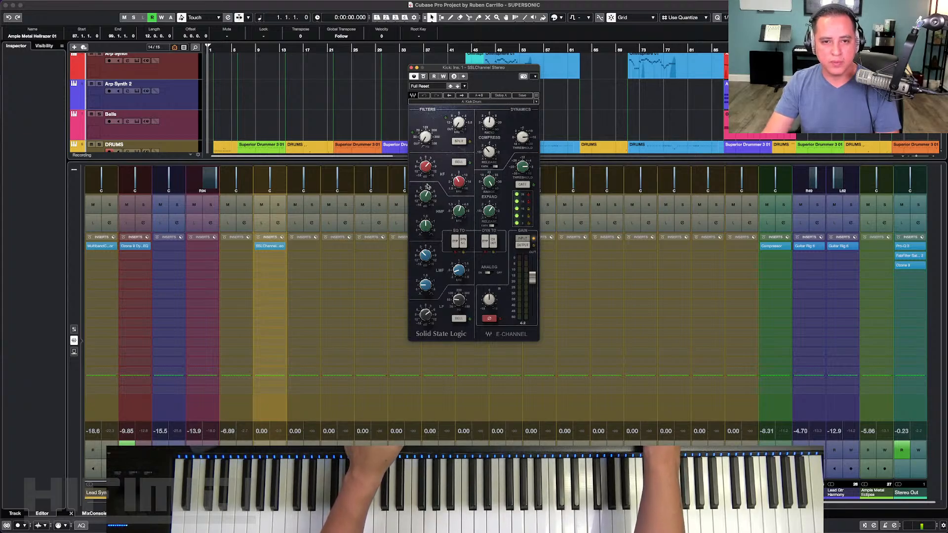
drag(477, 72, 662, 117)
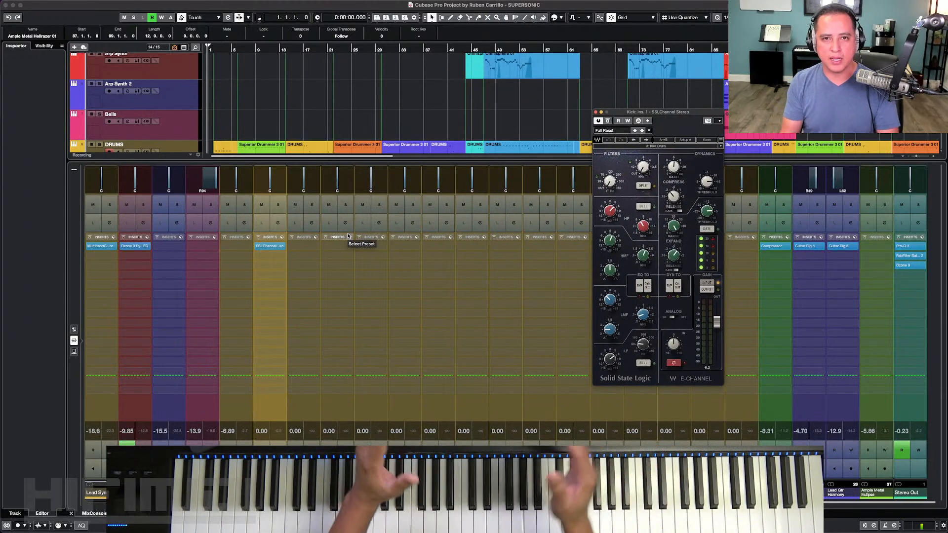
click(596, 112)
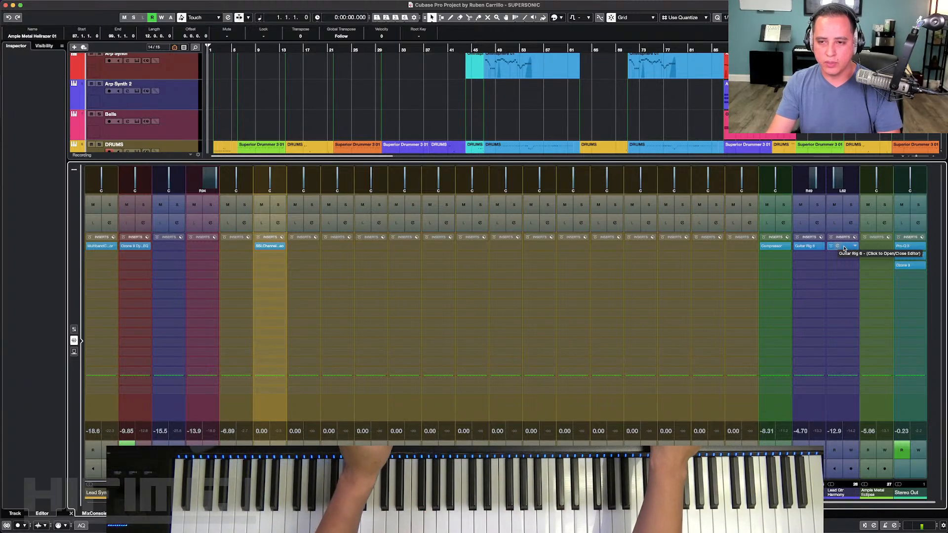
click(845, 248)
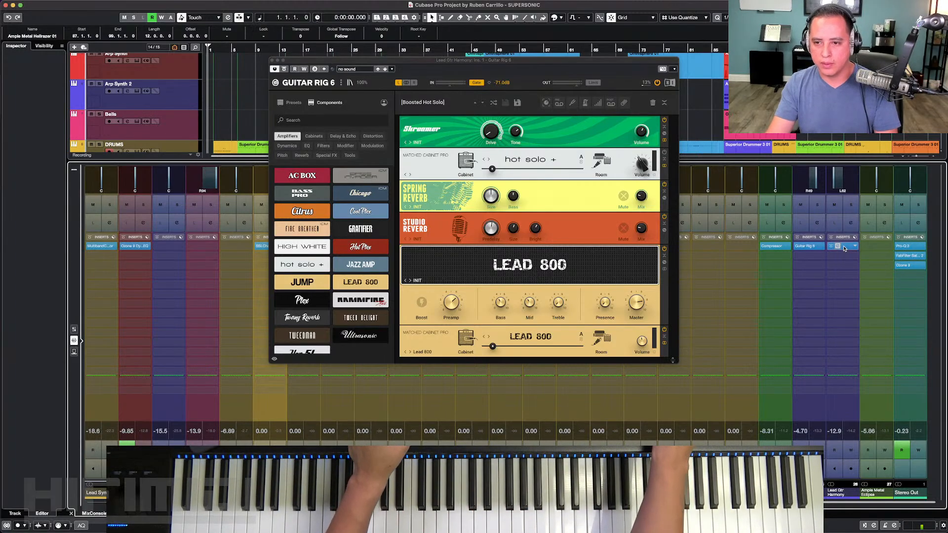
click(840, 247)
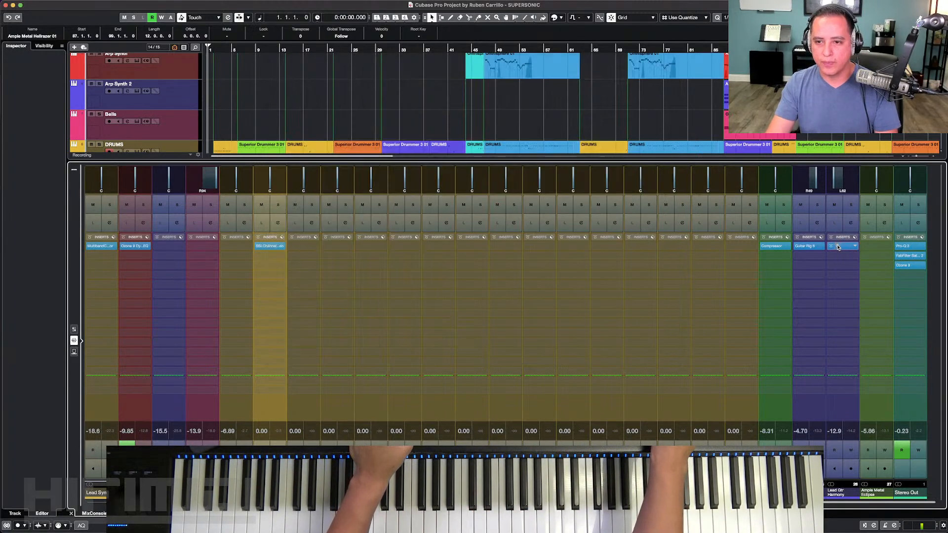
Step: Move Guitar Rig 6 from Lead Gtr Harmony to BASS, remove it there, and return the BASS Compressor to the first insert slot
drag(839, 247, 778, 250)
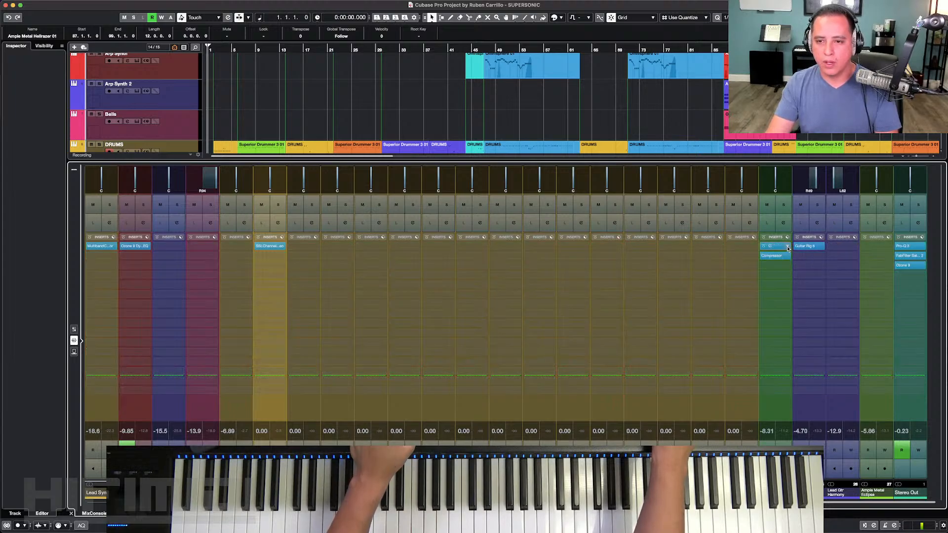
click(788, 248)
click(786, 261)
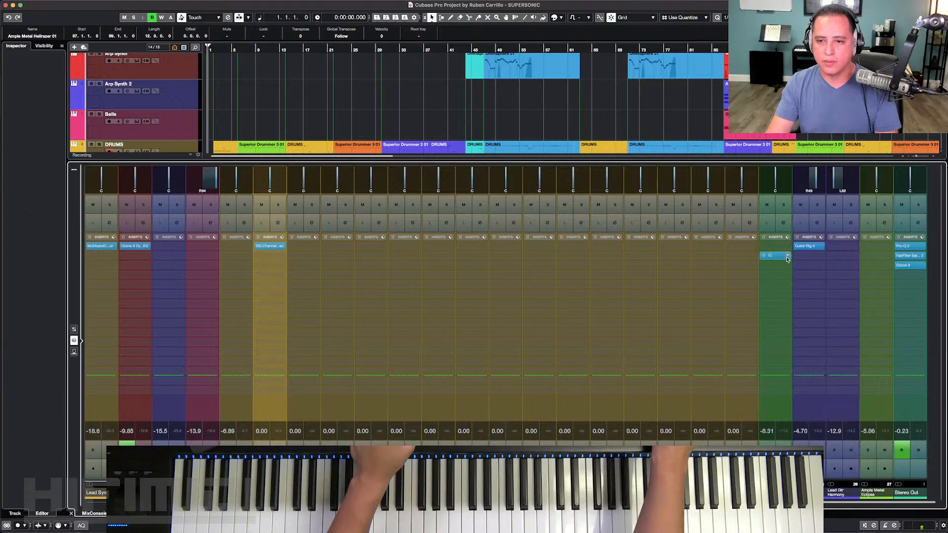
drag(782, 258, 780, 250)
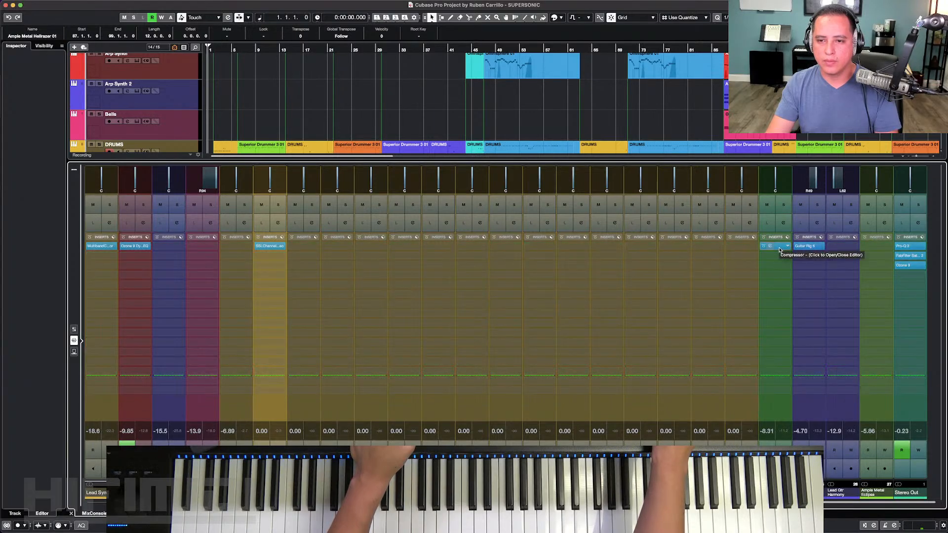
Step: Inspect the BASS channel's Compressor and its side-chain routing from Kick, and close the plug-in
click(771, 248)
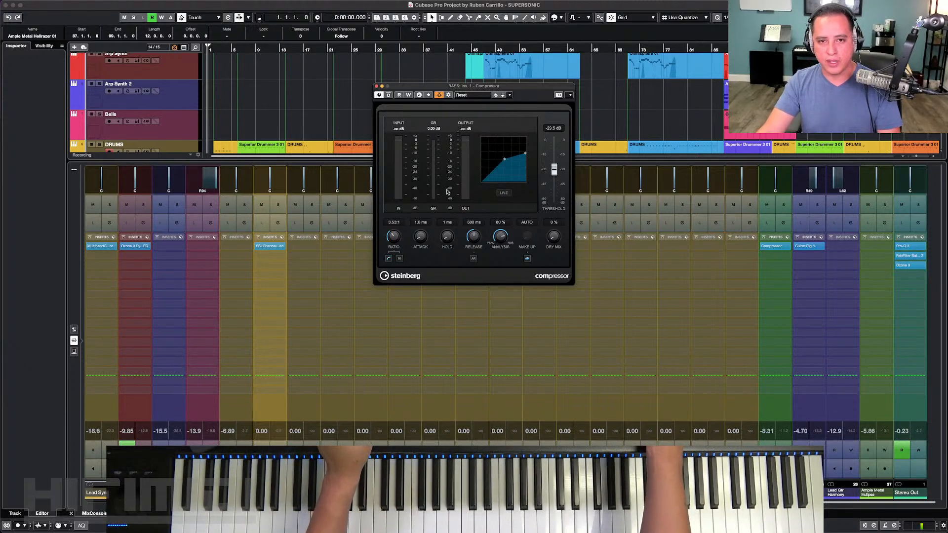
click(448, 95)
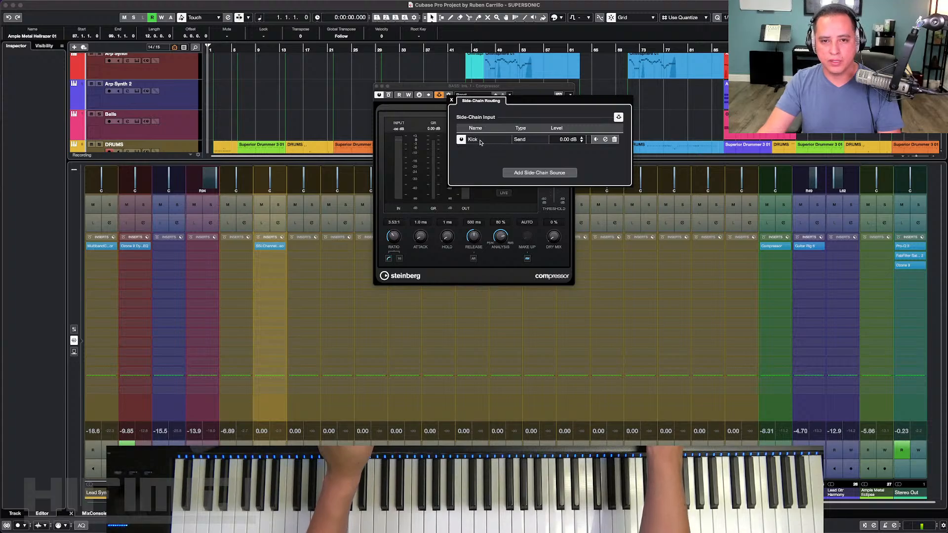
click(428, 115)
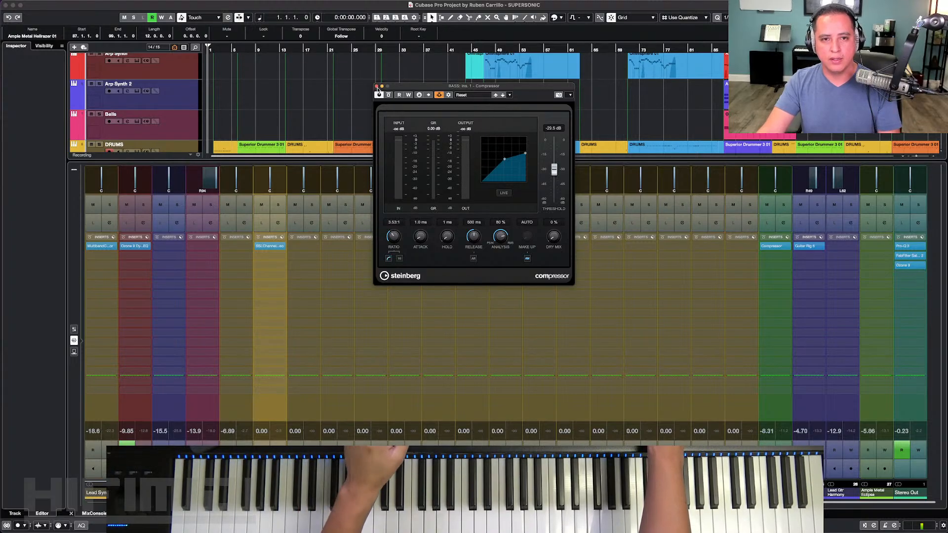
click(376, 87)
click(401, 106)
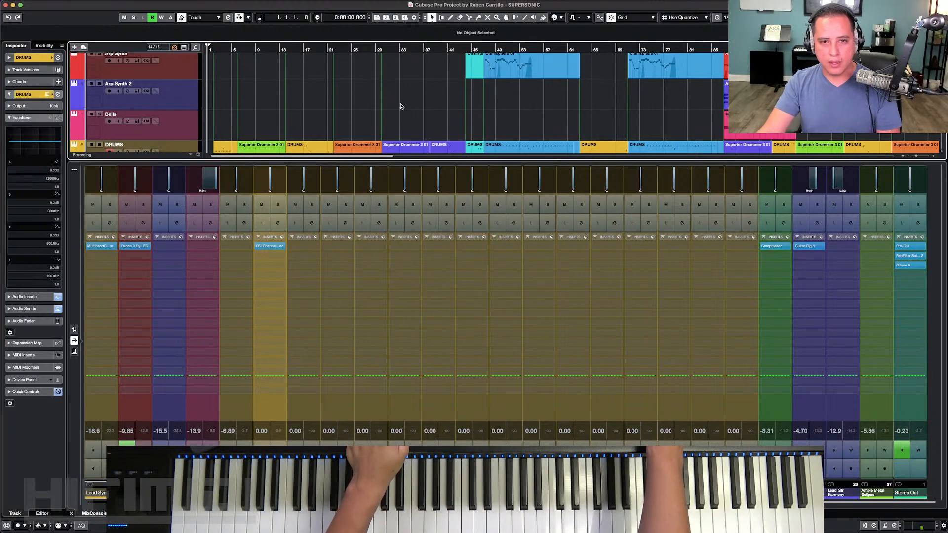
Step: Hide the mixer, look over the later sections of the arrangement, and play the project from the start
key(super+alt+e)
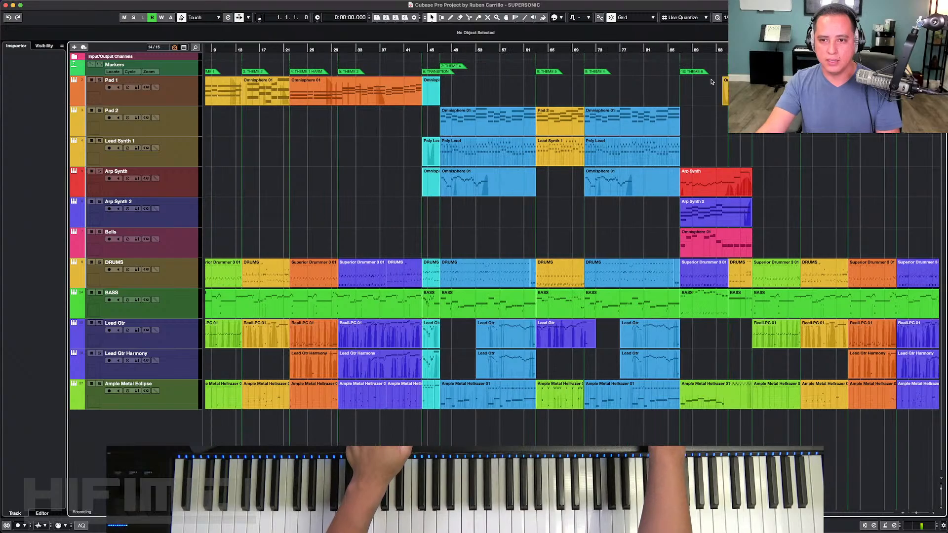
scroll(711, 81, right, 5)
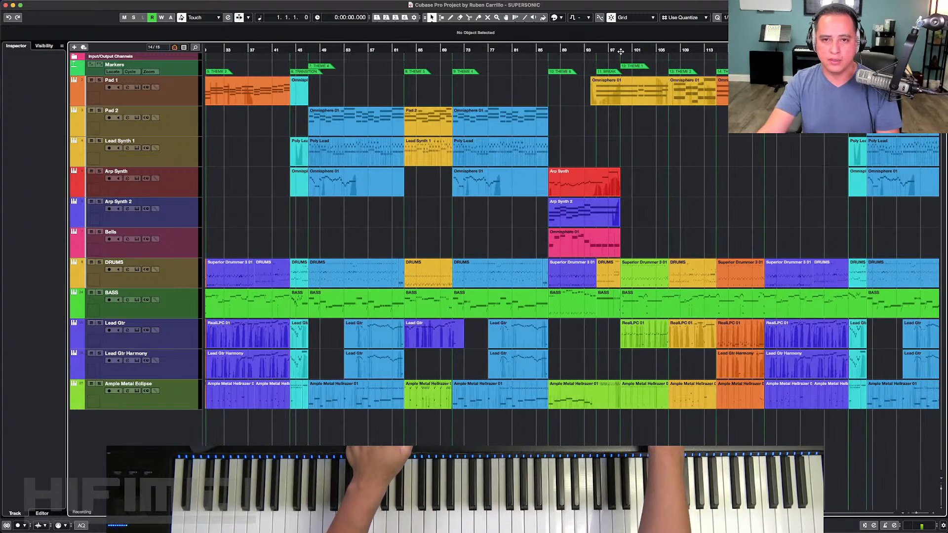
key(space)
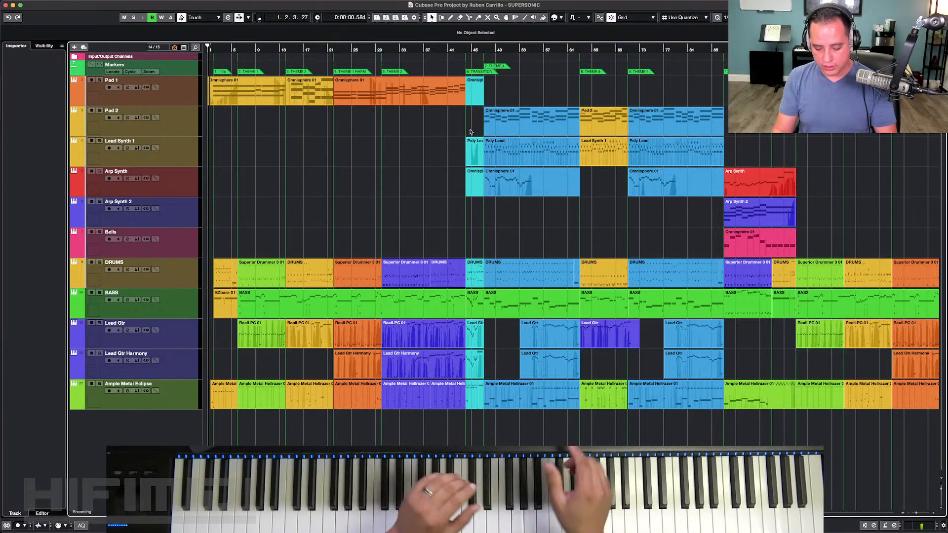
key(space)
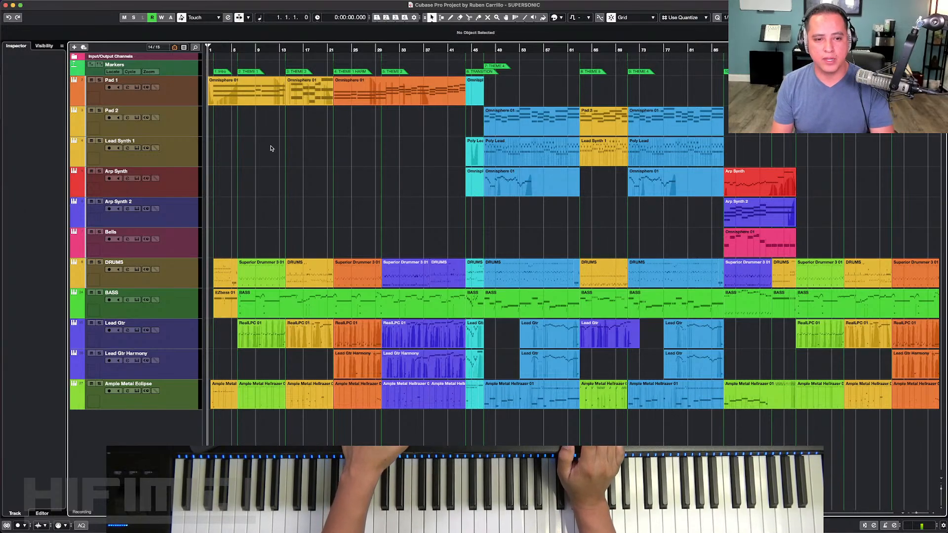
key(space)
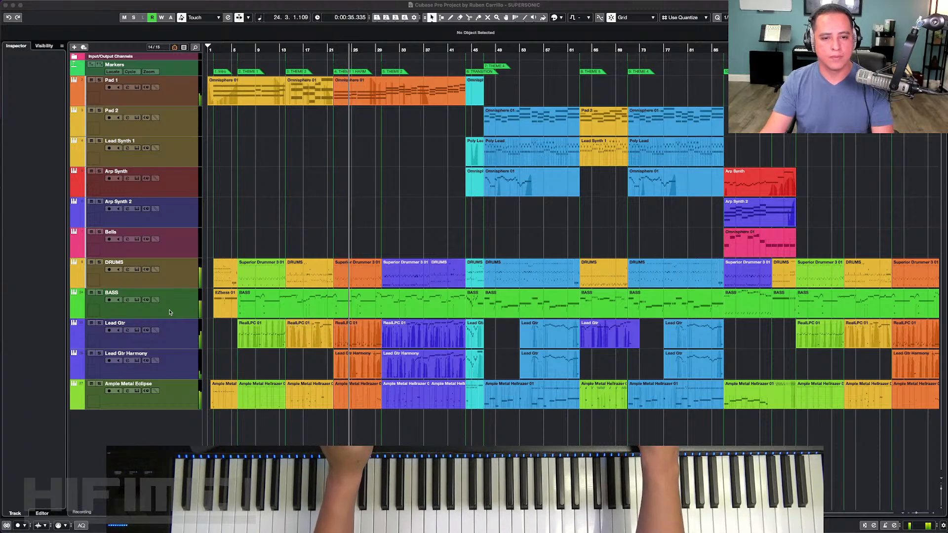
Step: Copy Lead Gtr's Guitar Rig 6 insert to the Lead Gtr Harmony channel, and hide the mixer again
click(177, 362)
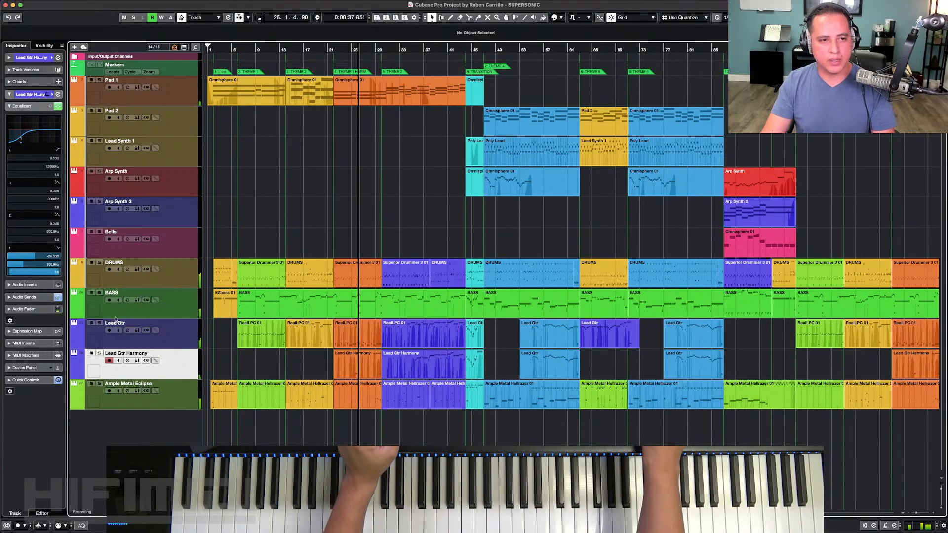
key(alt+F3)
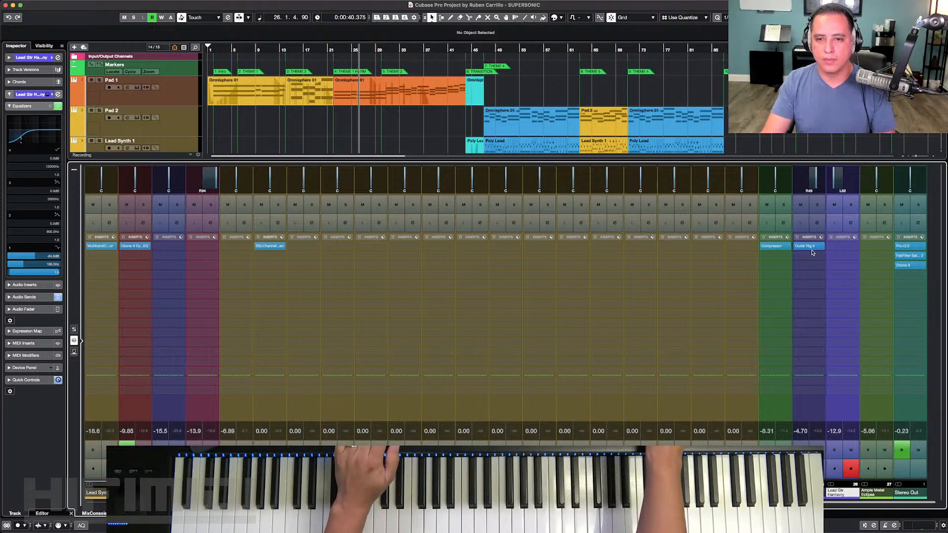
drag(811, 249, 837, 252)
mouse_move(837, 251)
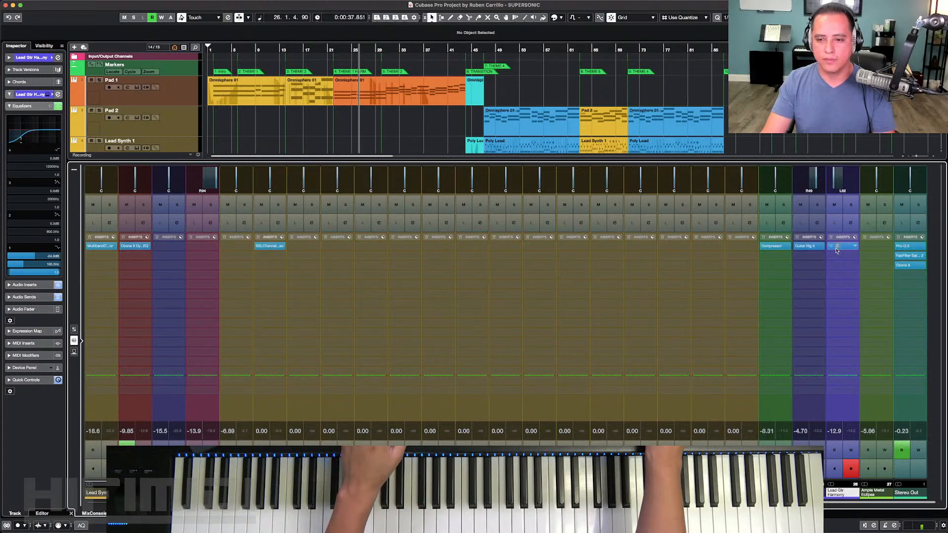
key(super+alt+e)
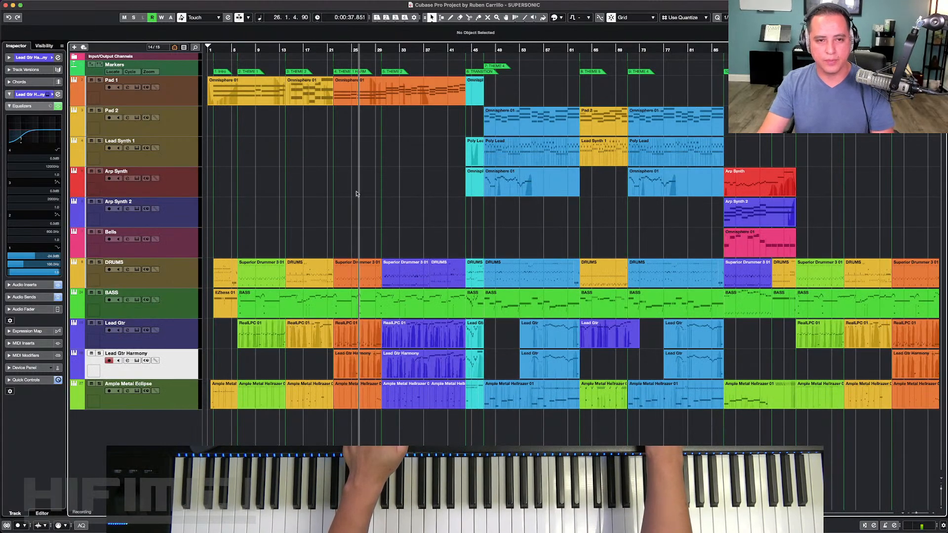
Step: Play the project from the THEME 1 HARM section and turn on auto-scroll during playback
click(347, 50)
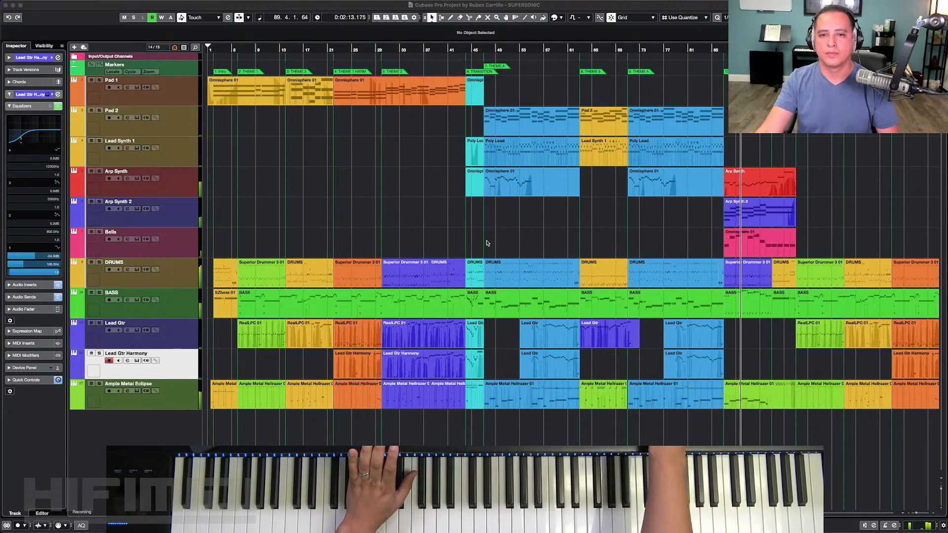
key(f)
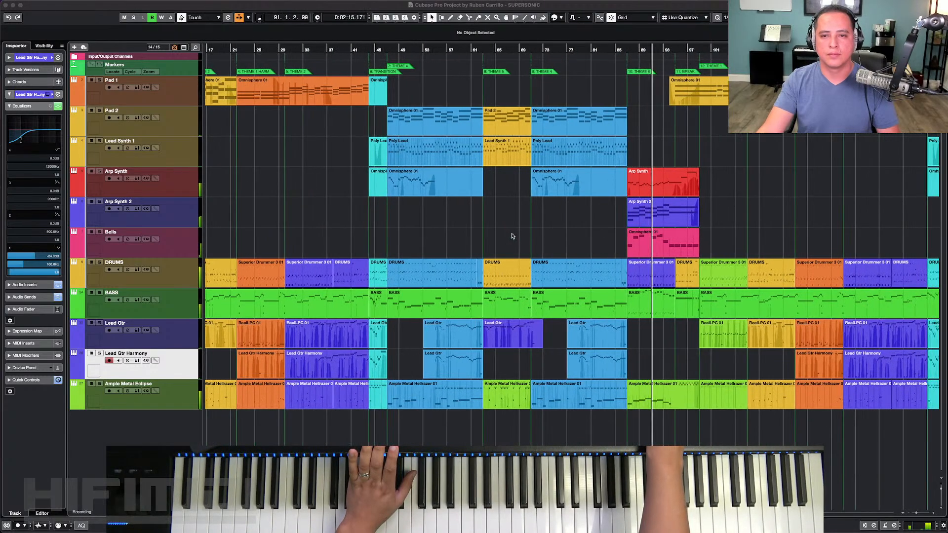